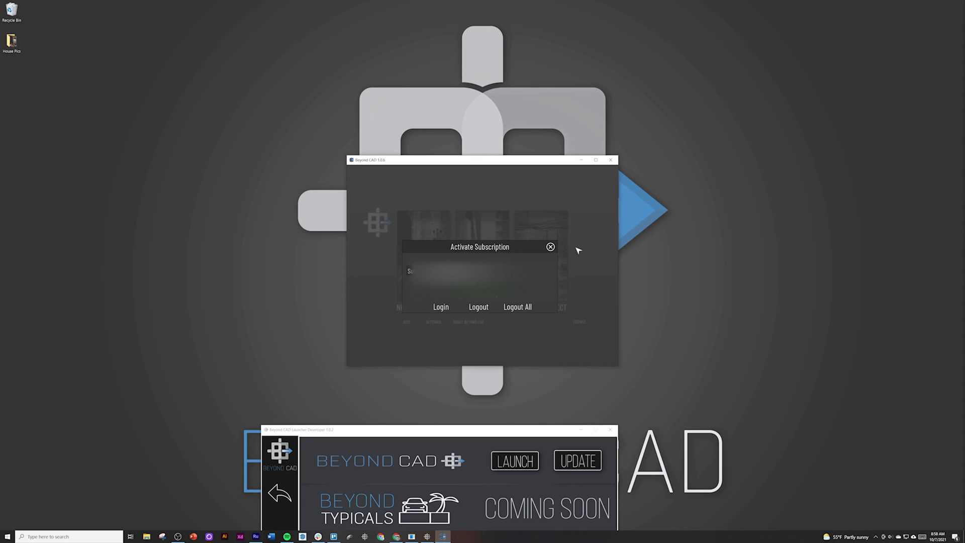
Step: Dismiss the Activate Subscription dialog and the welcome screen, leaving an empty project open in a maximized window
click(550, 248)
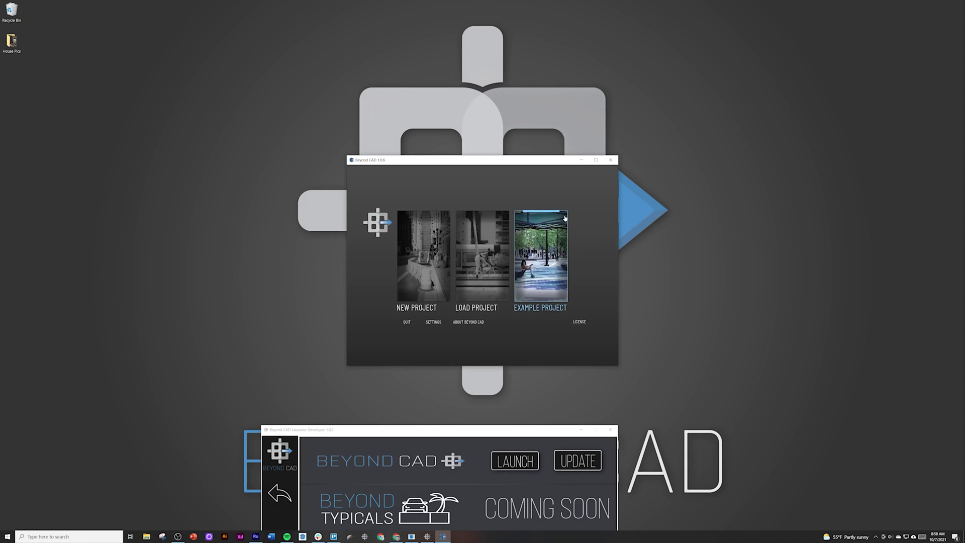
click(596, 160)
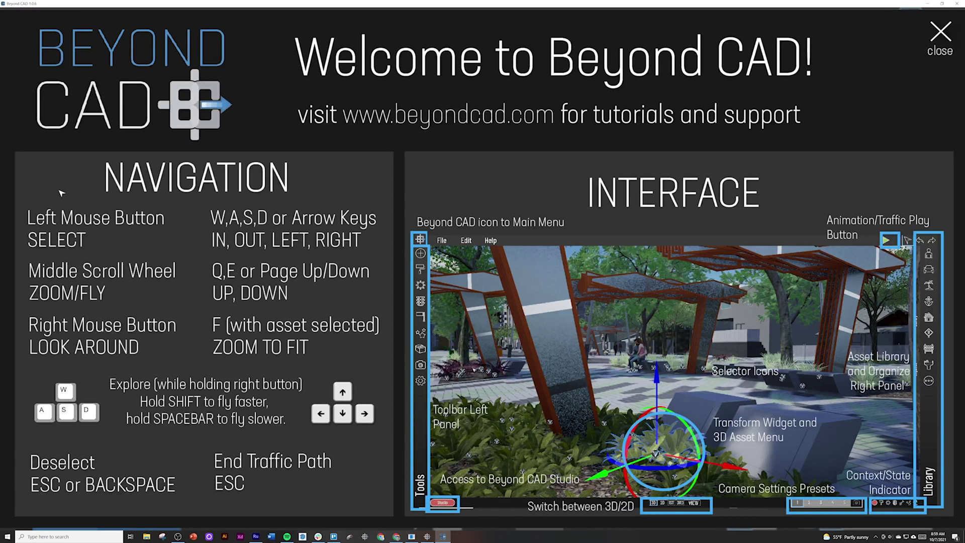
click(939, 35)
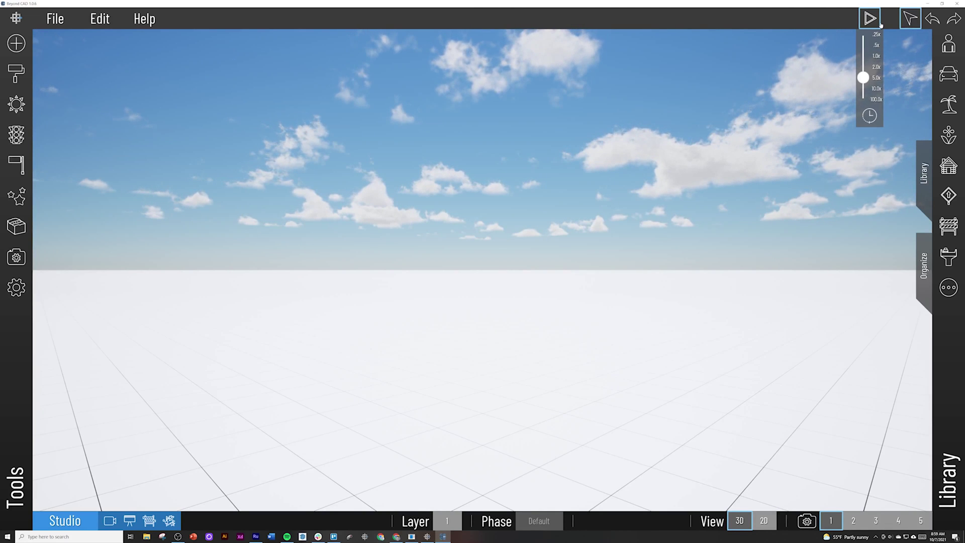
click(910, 19)
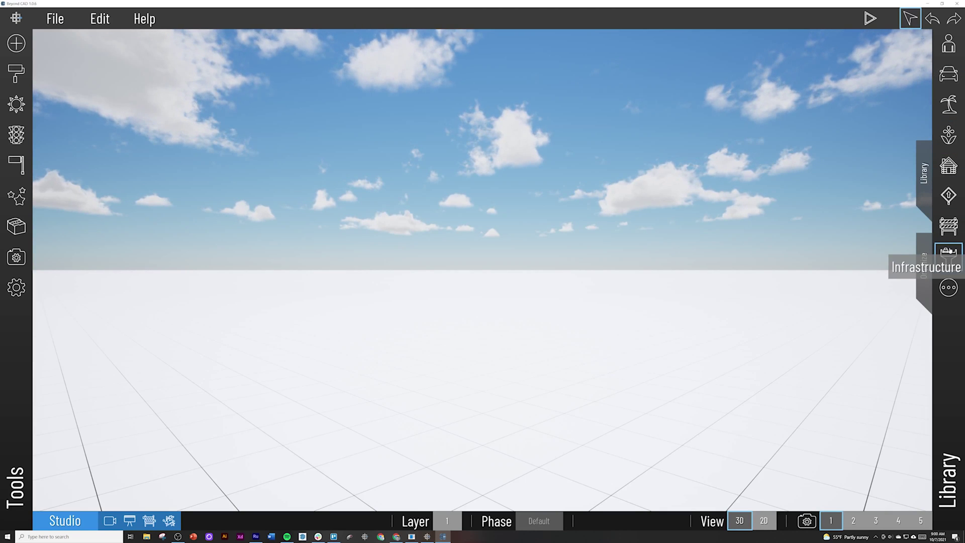
Step: Browse the Road Sections assets in the Infrastructure library, from straight roads and bus stop streets to connections and curved elevated highways
click(950, 254)
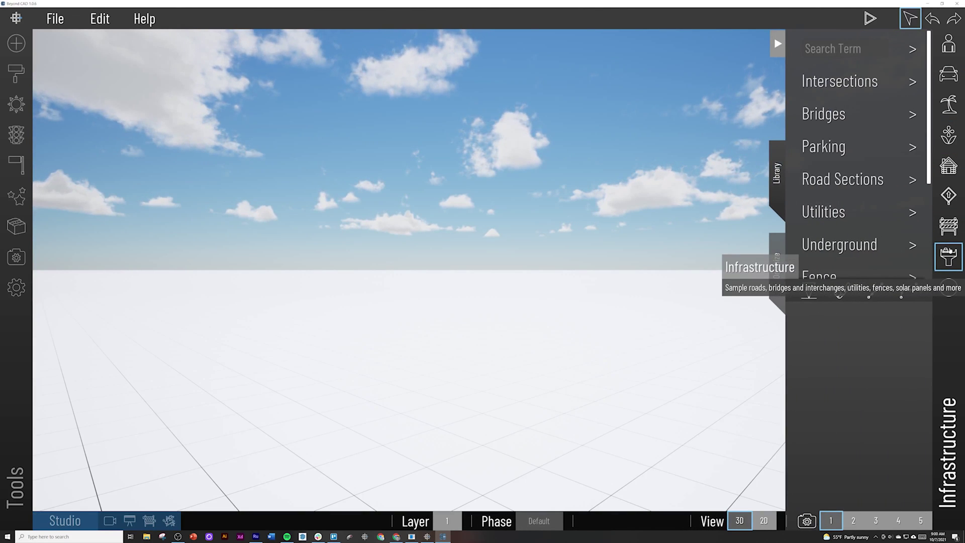
scroll(860, 228, down, 1)
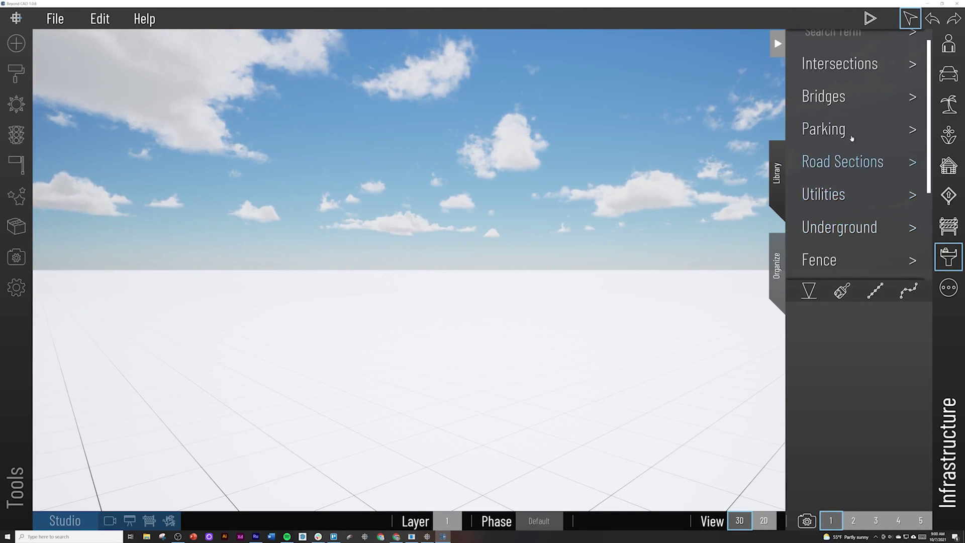
click(855, 162)
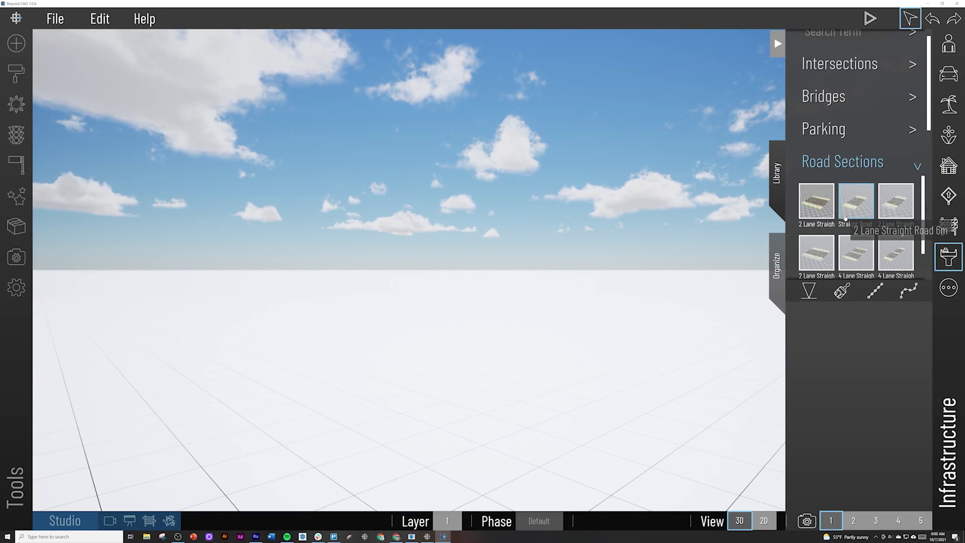
scroll(846, 221, down, 2)
scroll(846, 220, down, 4)
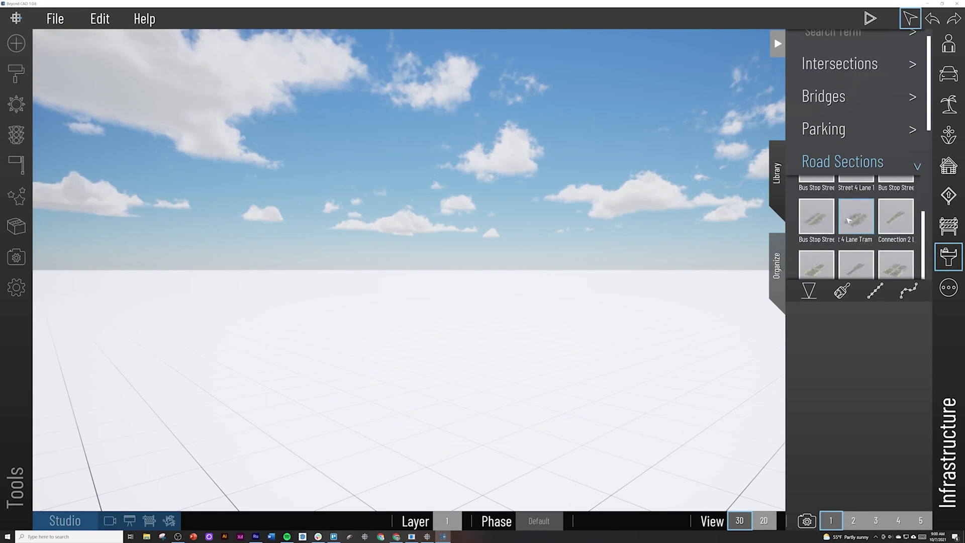
scroll(847, 220, down, 3)
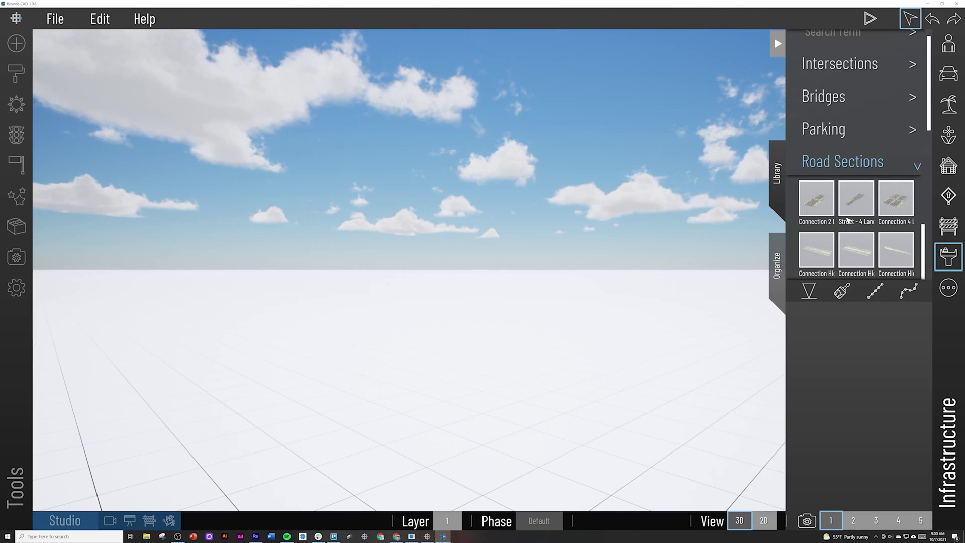
scroll(848, 219, down, 2)
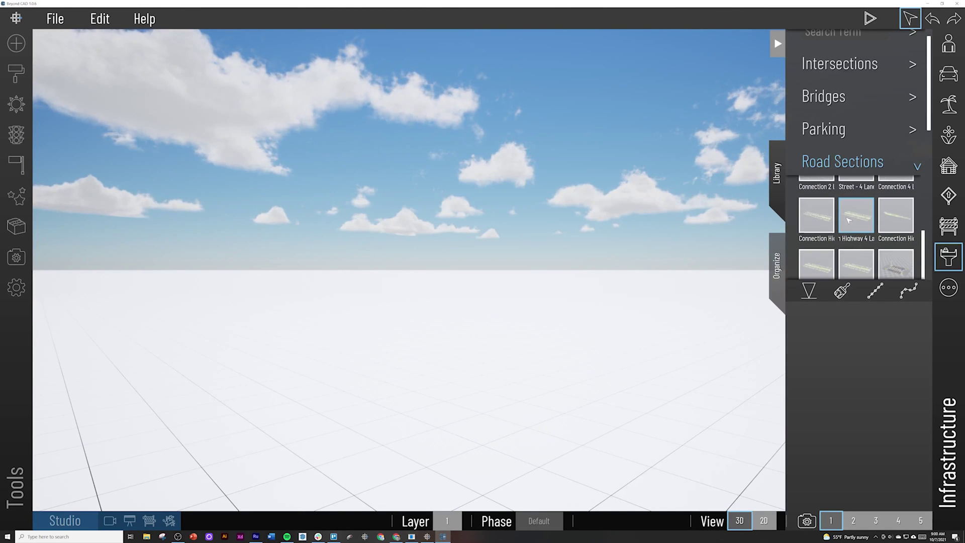
scroll(848, 220, down, 2)
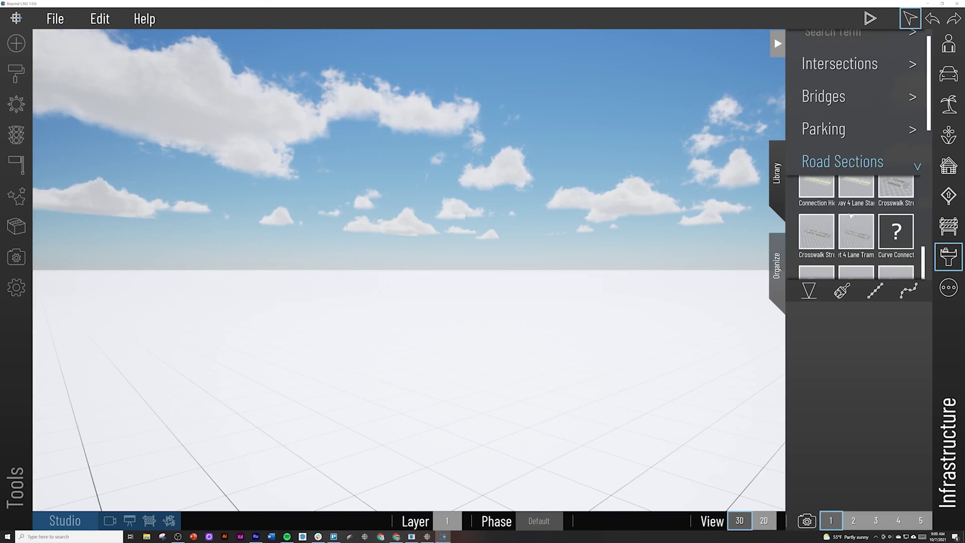
scroll(854, 219, down, 2)
scroll(852, 221, down, 2)
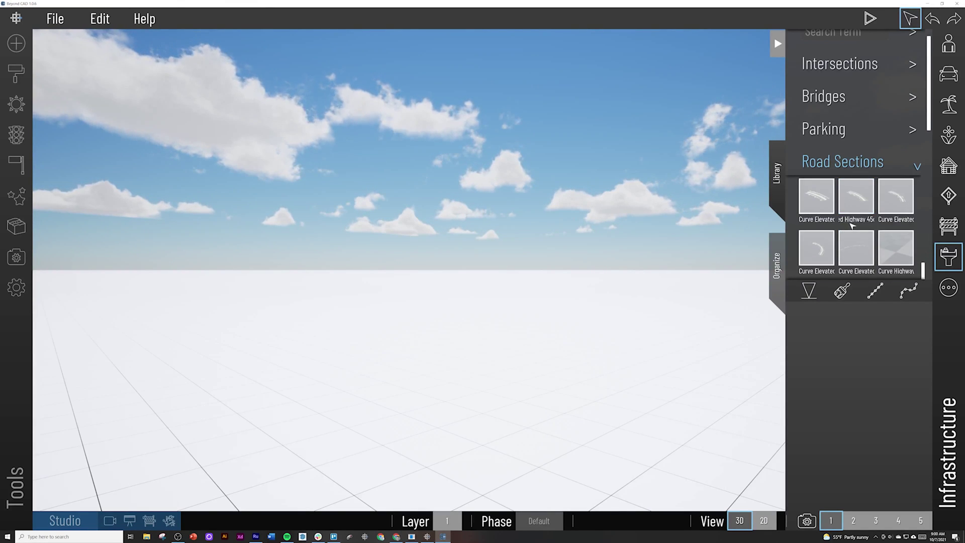
scroll(853, 226, up, 4)
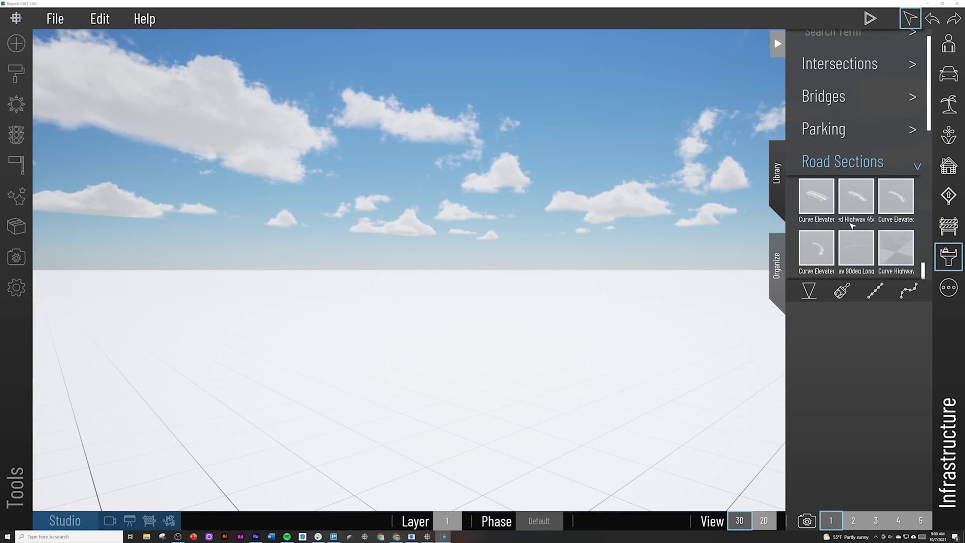
scroll(853, 226, up, 4)
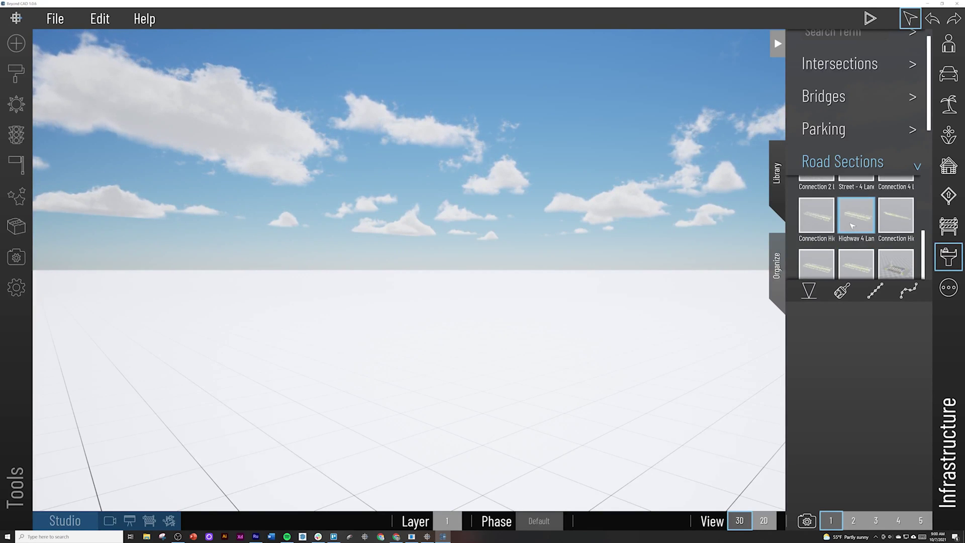
scroll(852, 226, up, 3)
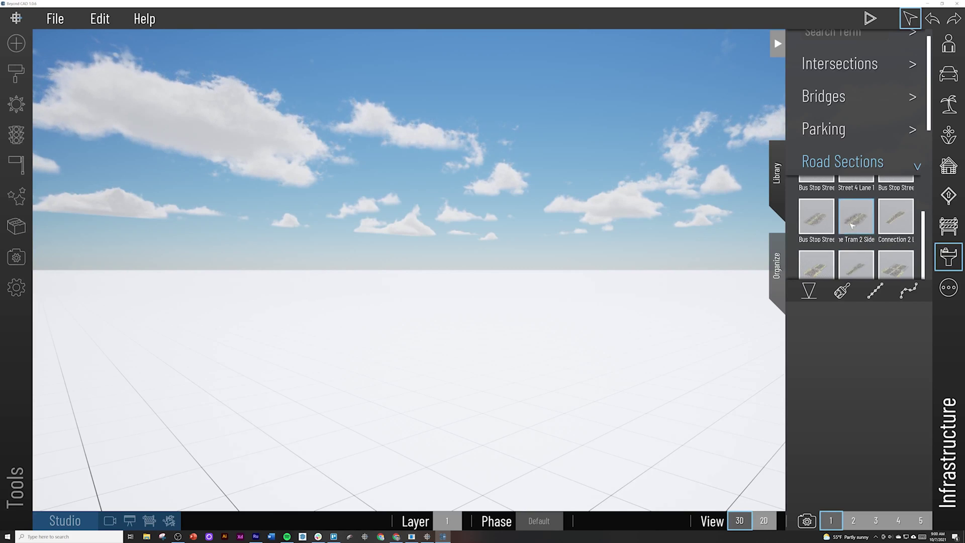
scroll(853, 226, up, 4)
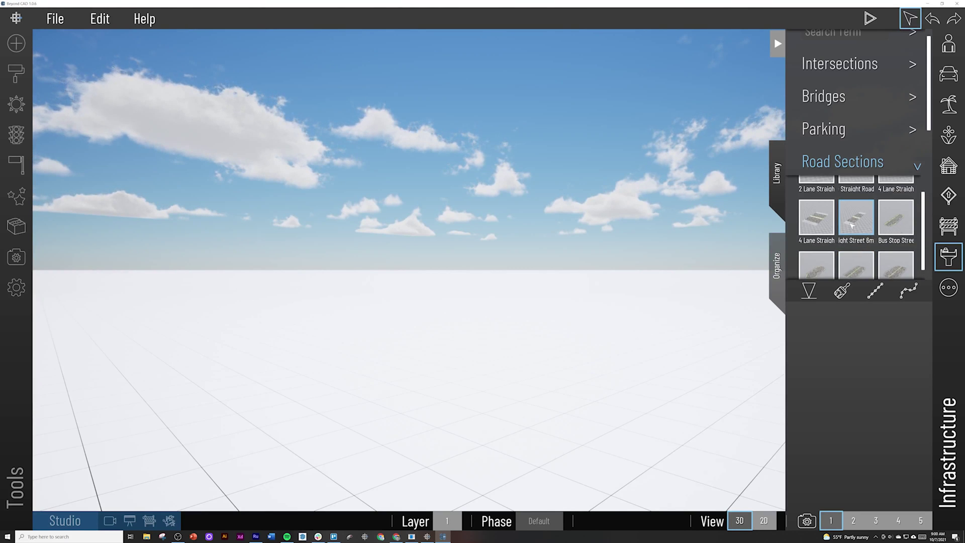
Step: Place the Intersection Street 2 Lane 2 Lane road section on the empty ground in front of the camera
scroll(853, 225, down, 5)
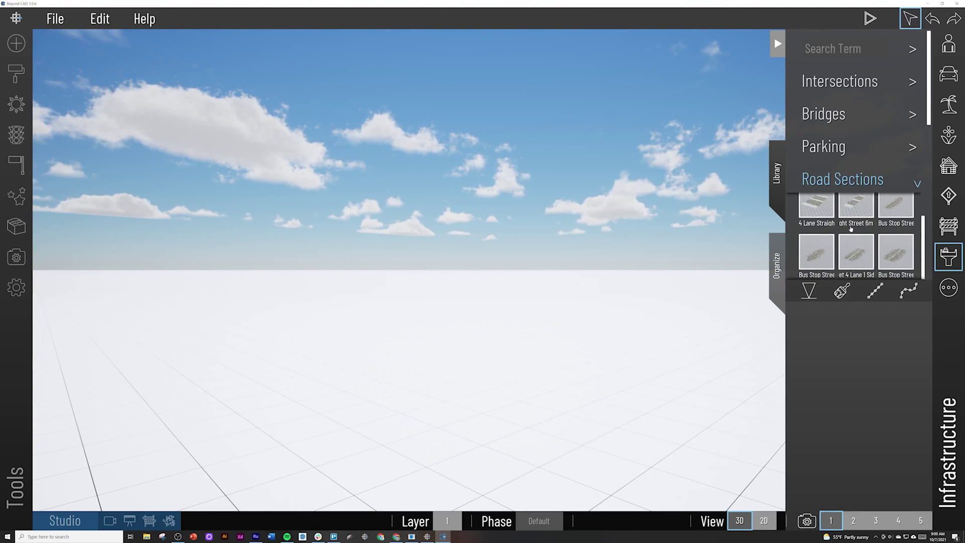
scroll(851, 228, down, 5)
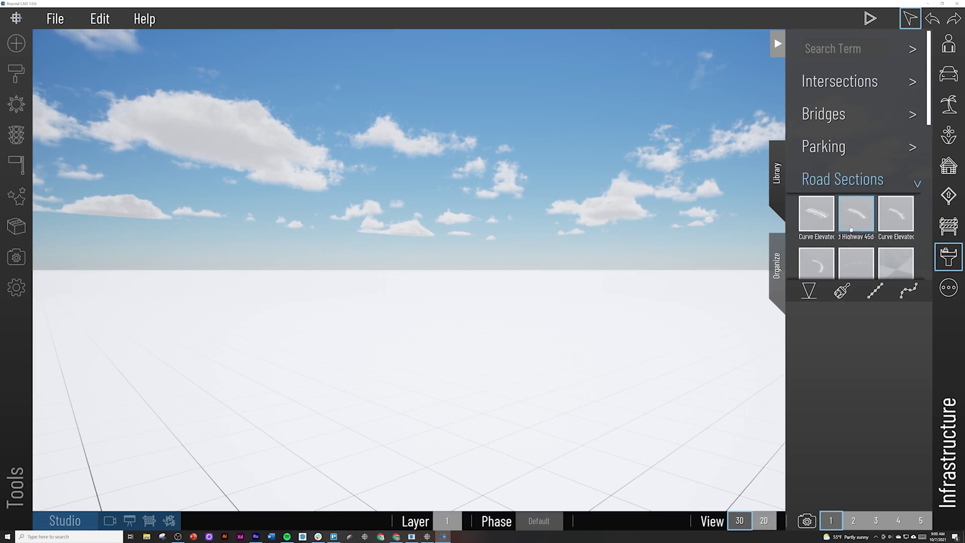
scroll(851, 229, down, 1)
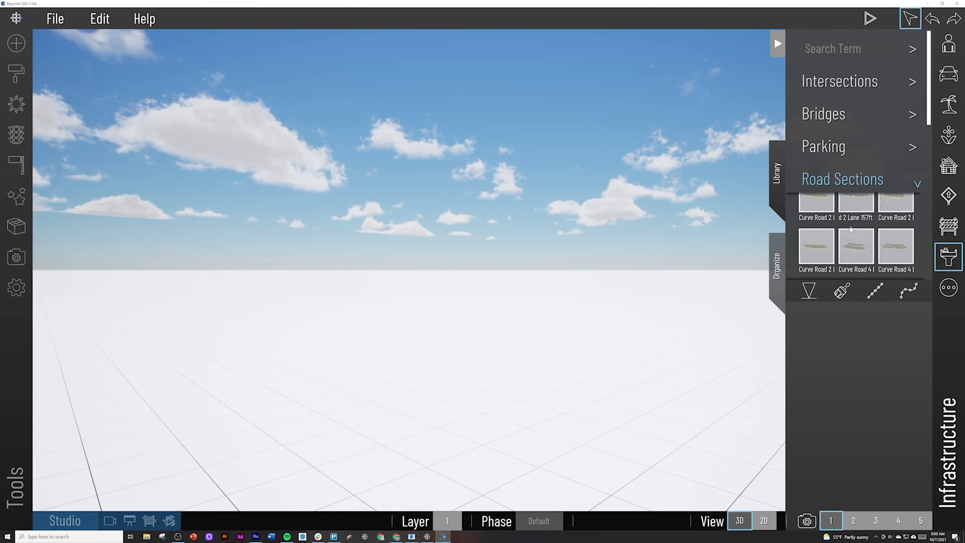
scroll(851, 228, down, 2)
scroll(851, 228, down, 2)
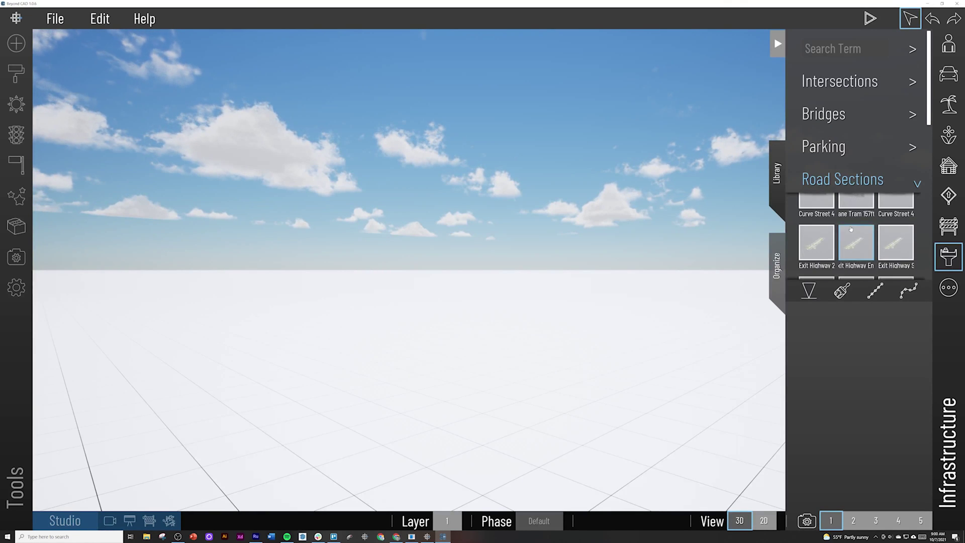
scroll(851, 229, down, 2)
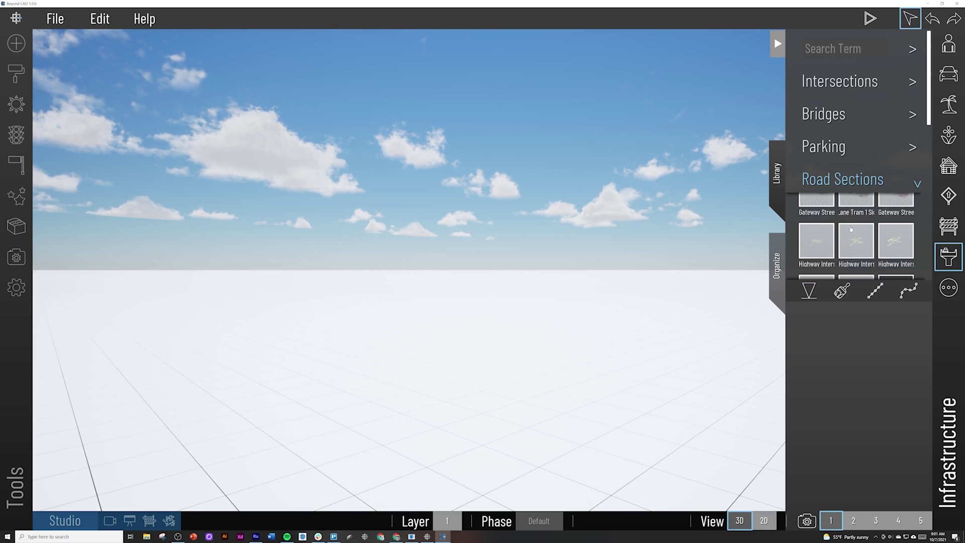
scroll(851, 228, down, 1)
scroll(851, 228, down, 6)
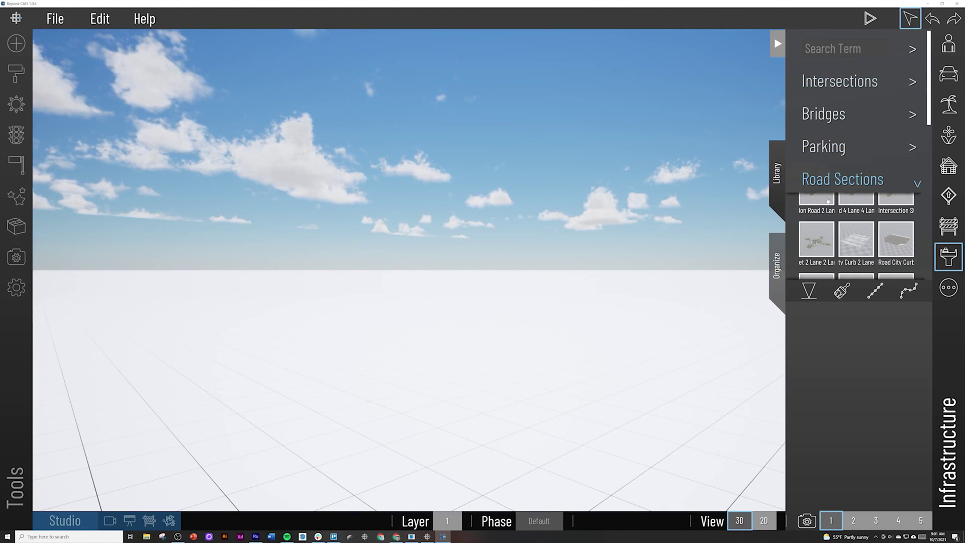
click(817, 237)
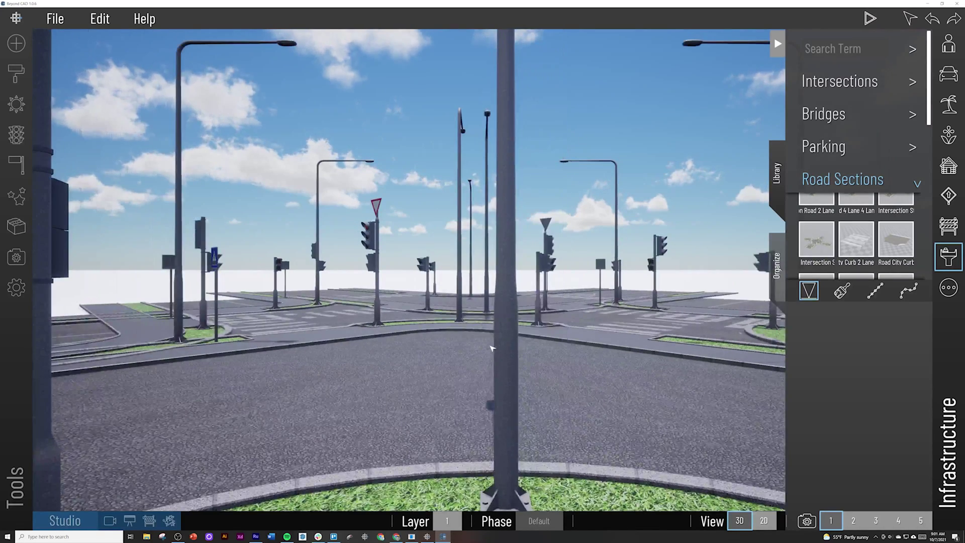
click(492, 330)
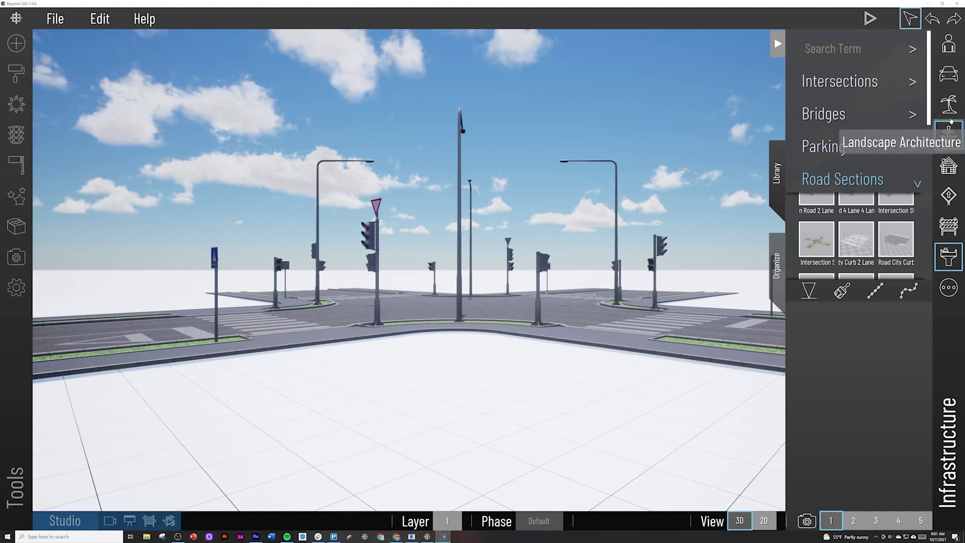
Step: Place five Palm 25 trees from the Vegetation library along the verges and corners of the intersection
click(949, 104)
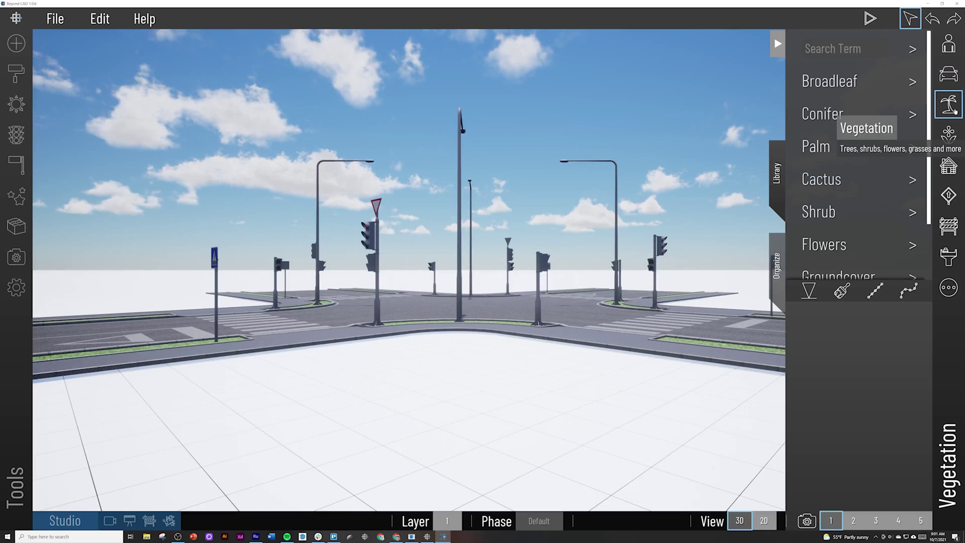
click(880, 142)
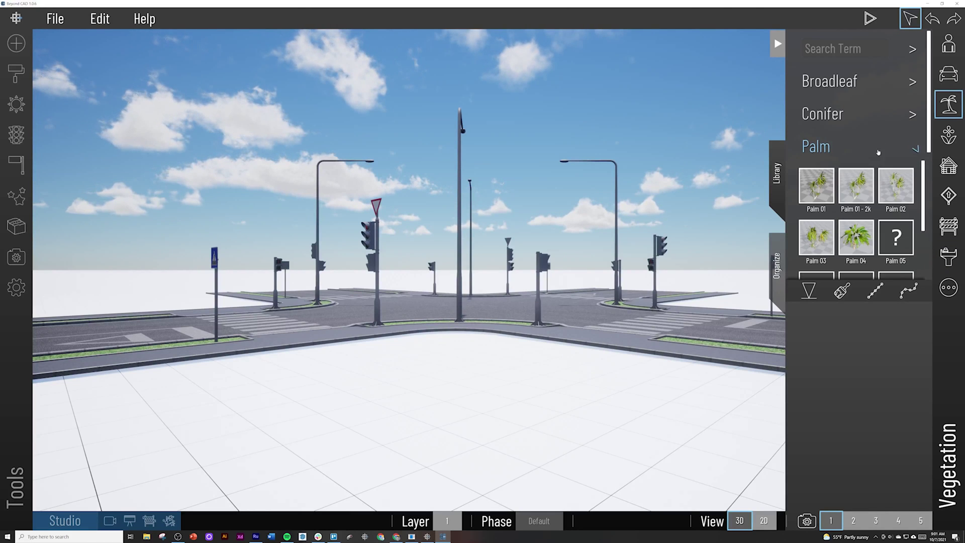
scroll(865, 217, down, 2)
scroll(865, 216, down, 2)
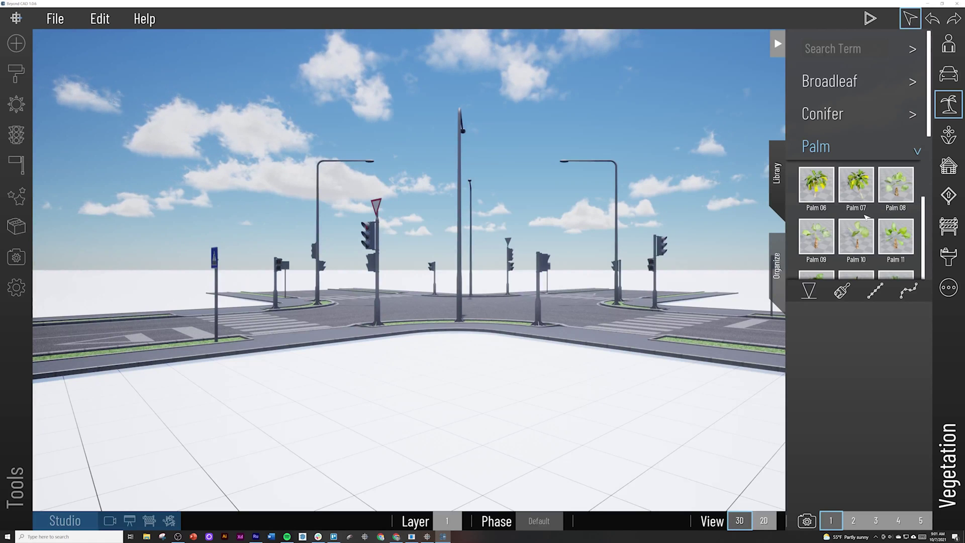
scroll(865, 216, down, 1)
scroll(866, 217, down, 4)
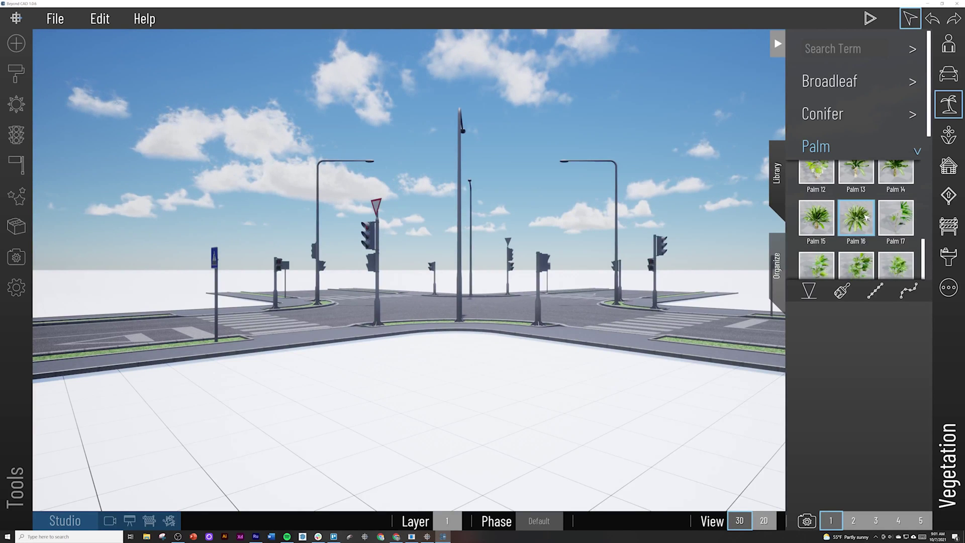
scroll(866, 217, down, 2)
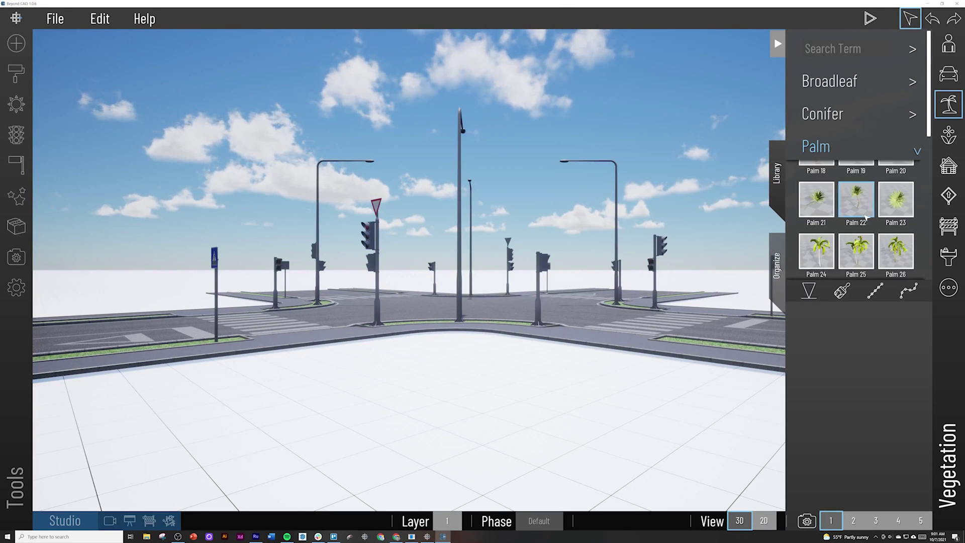
click(858, 231)
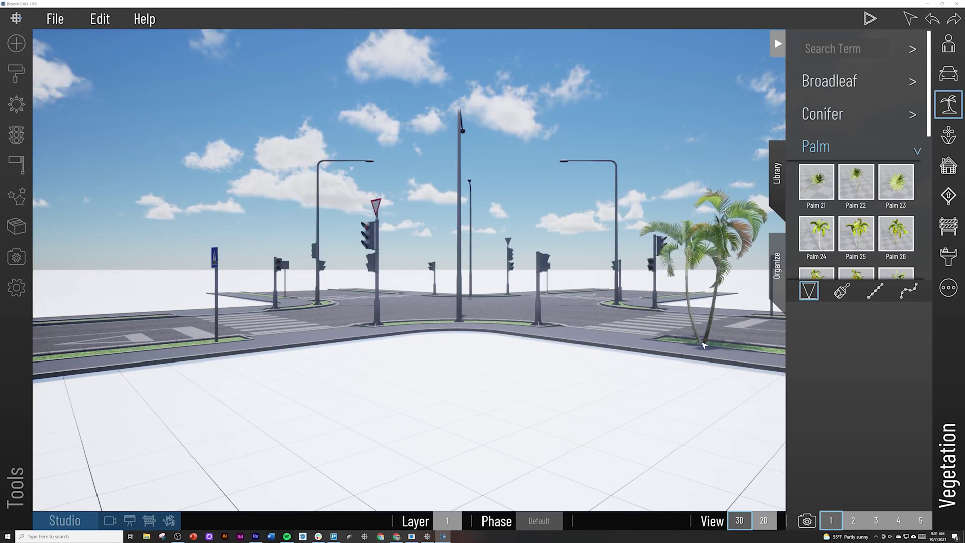
click(703, 340)
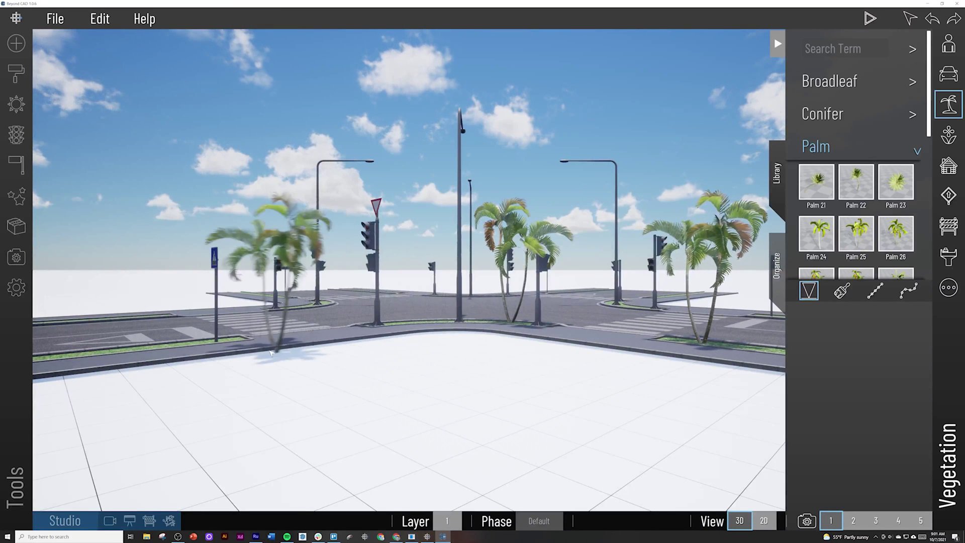
click(169, 347)
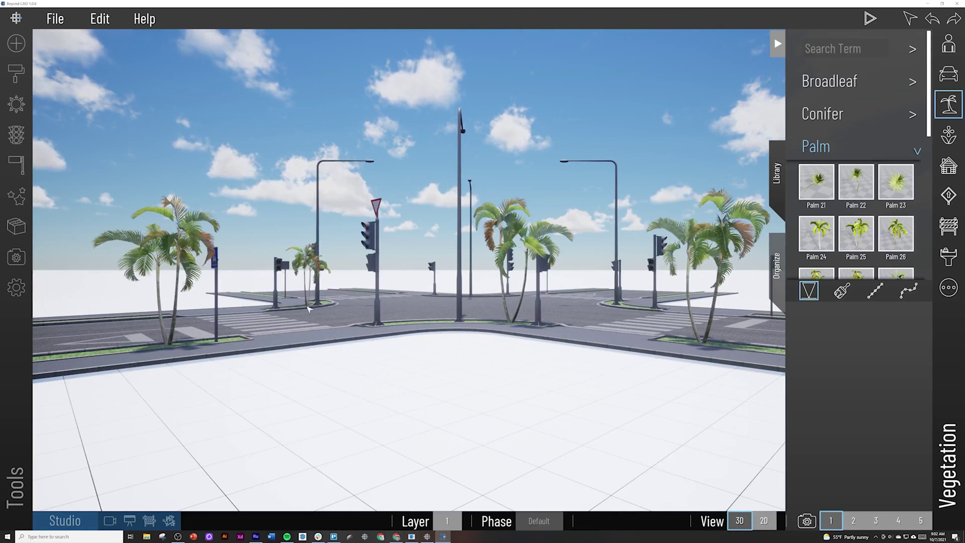
click(308, 309)
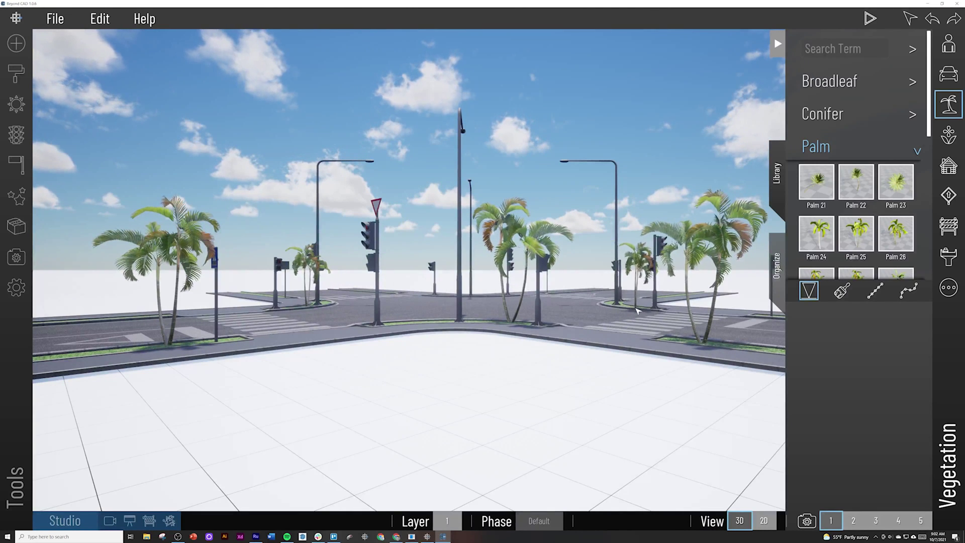
click(632, 309)
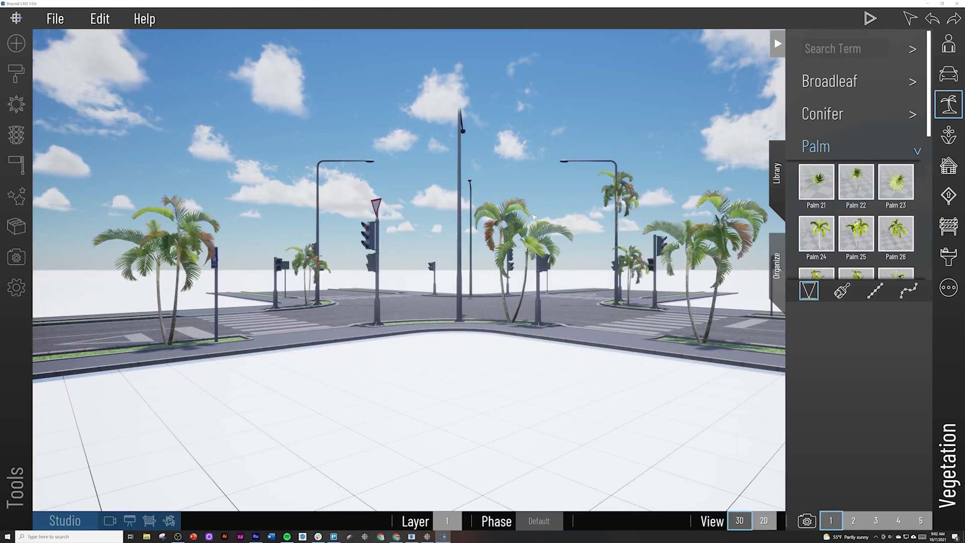
key(Escape)
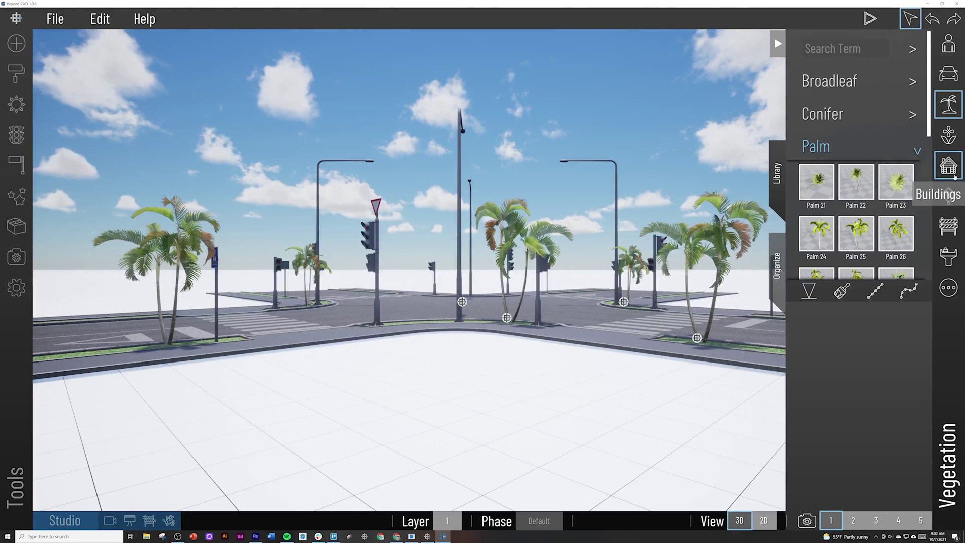
Step: Place the Car Workshop 001 building from the Commercial buildings library on the far side of the intersection
click(955, 175)
click(838, 81)
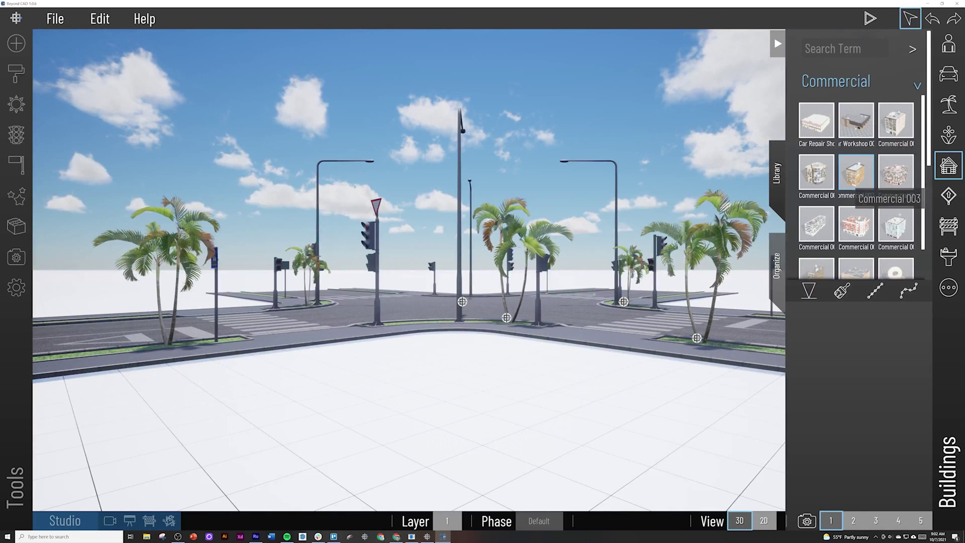
click(856, 172)
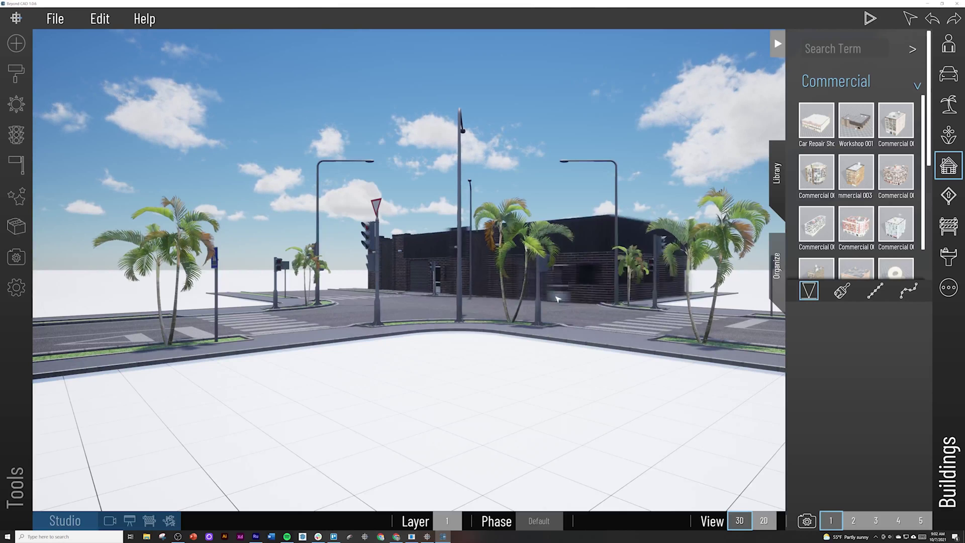
Step: Place the Fast Food 001 commercial building across the road to the right of the intersection
scroll(849, 216, down, 4)
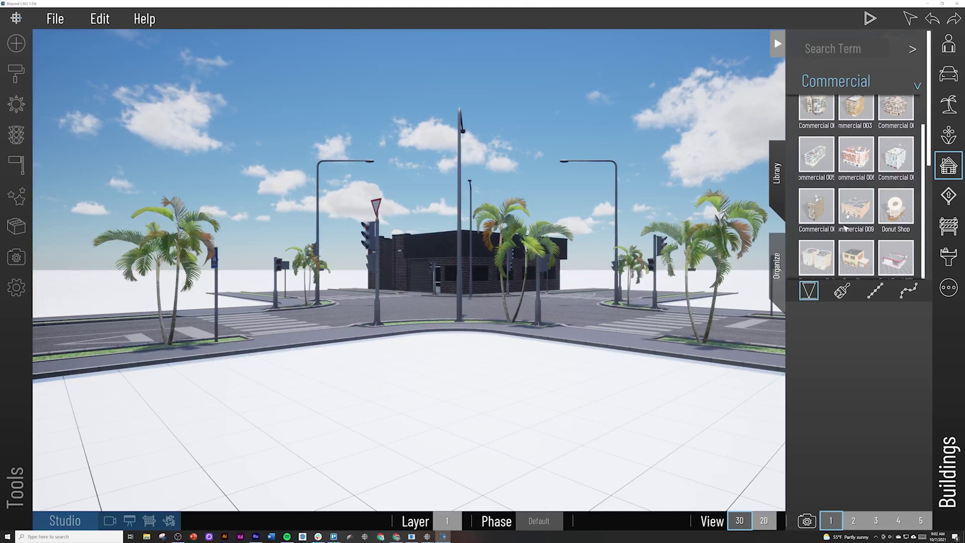
scroll(849, 209, down, 1)
scroll(849, 210, down, 1)
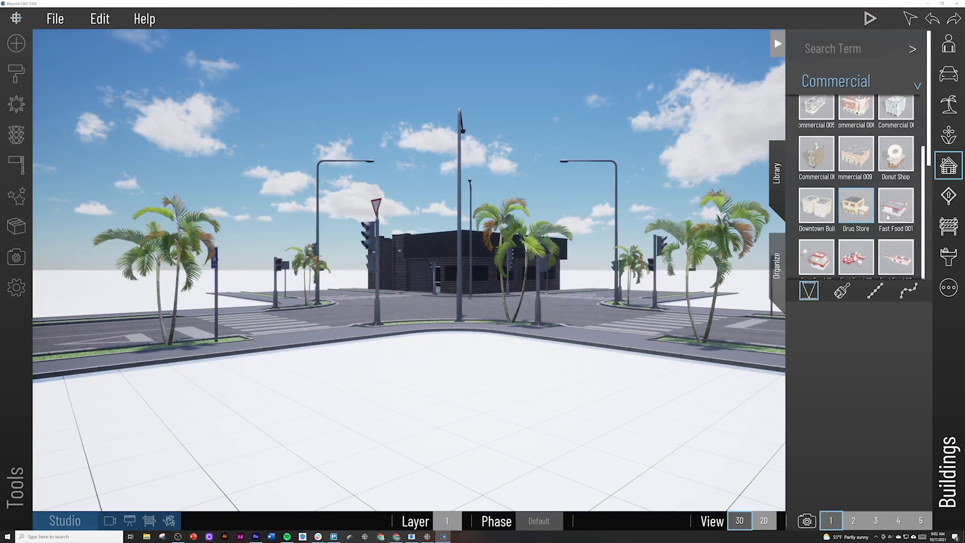
click(896, 205)
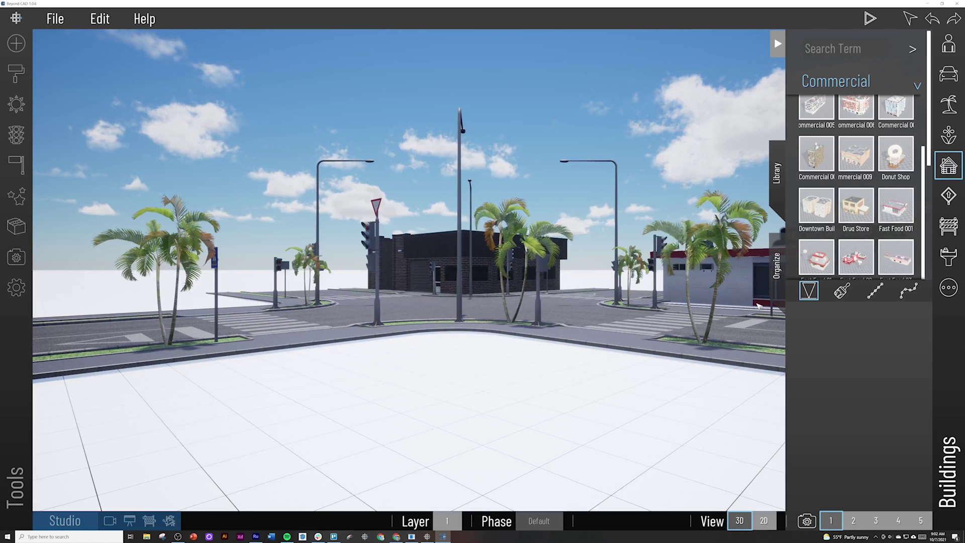
Step: Place the Drug Store commercial building across the road to the left of the intersection
scroll(896, 241, down, 3)
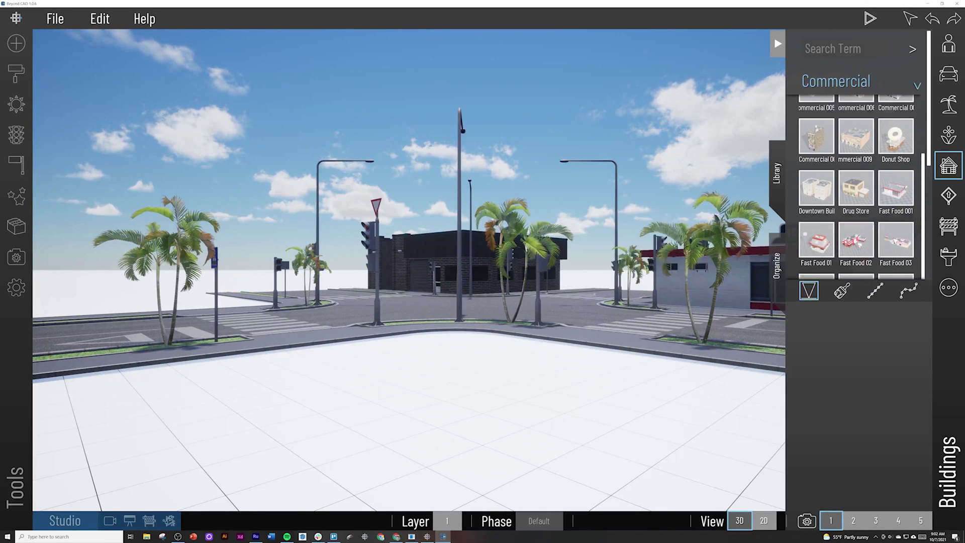
scroll(894, 239, down, 1)
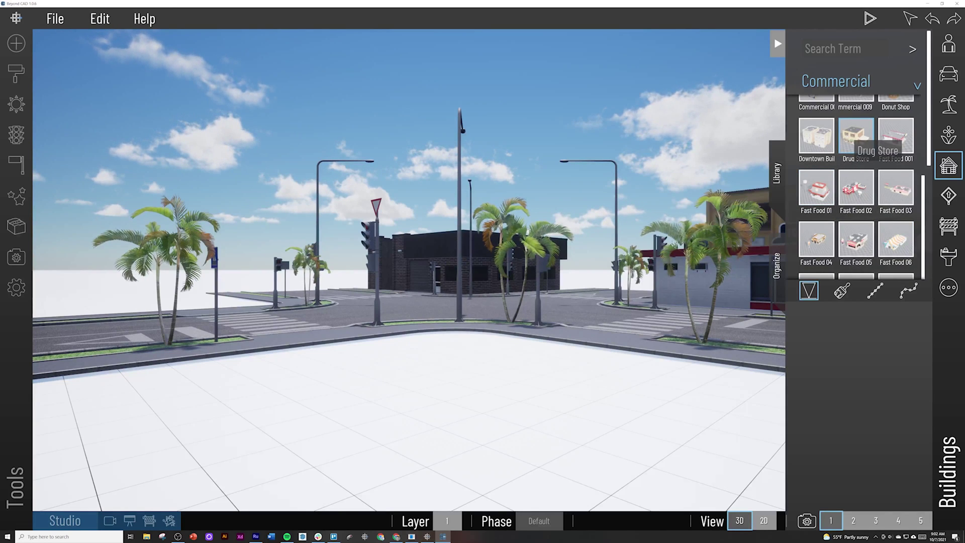
click(856, 136)
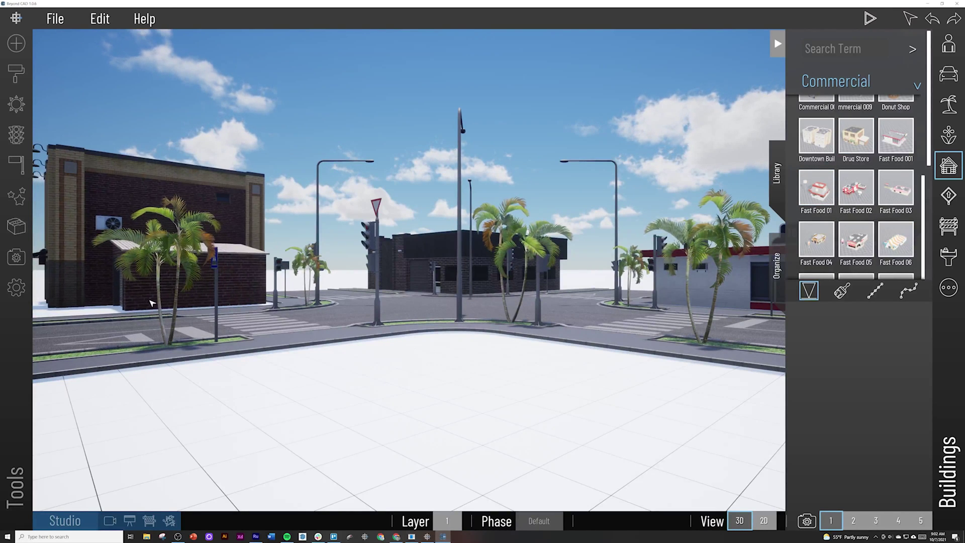
click(154, 304)
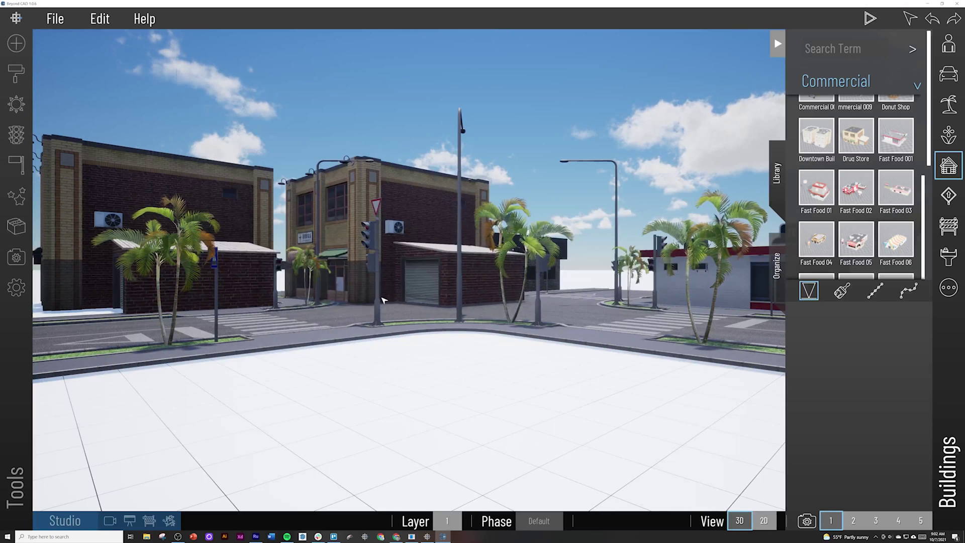
scroll(821, 240, down, 2)
scroll(821, 241, down, 3)
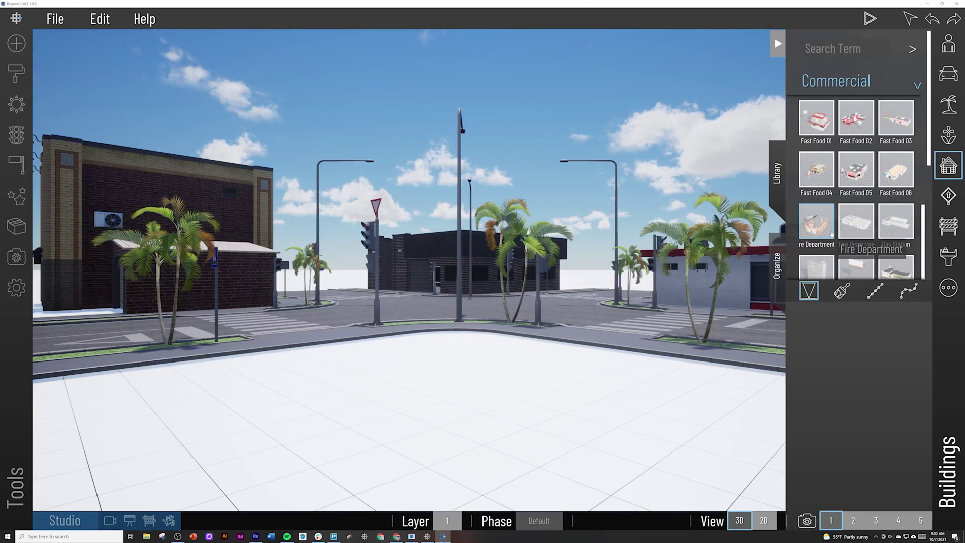
click(828, 222)
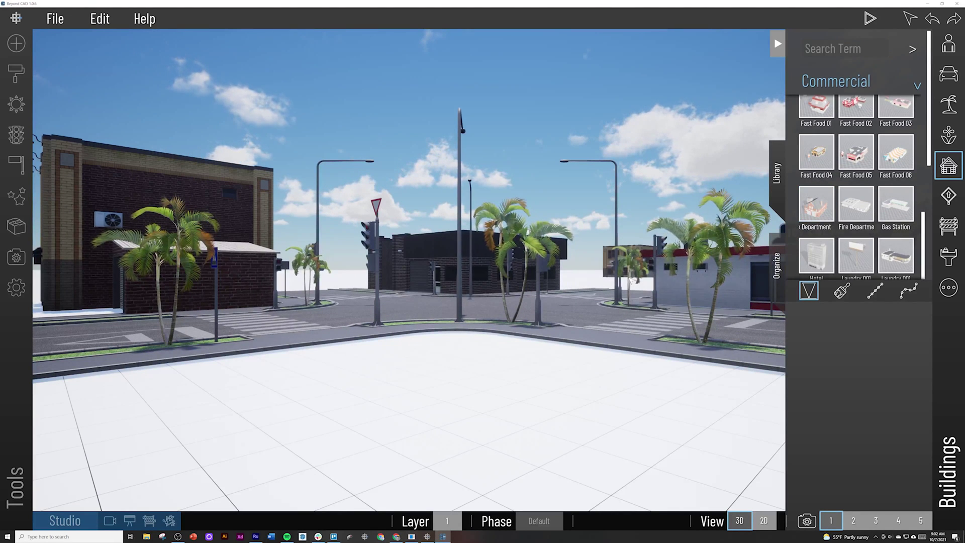
key(Escape)
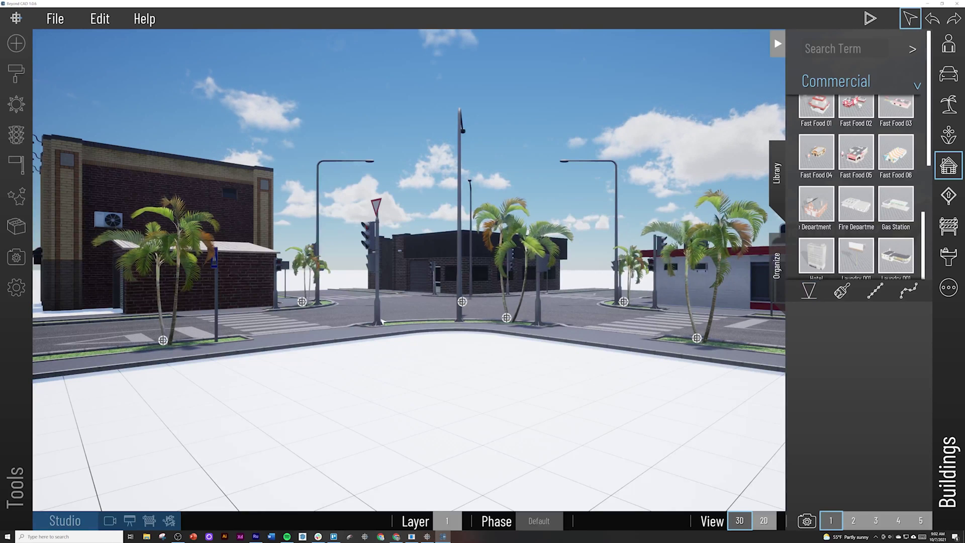
Step: Rotate the palm in front of the drug store to about -64 degrees around the Z axis and lower it slightly
click(163, 341)
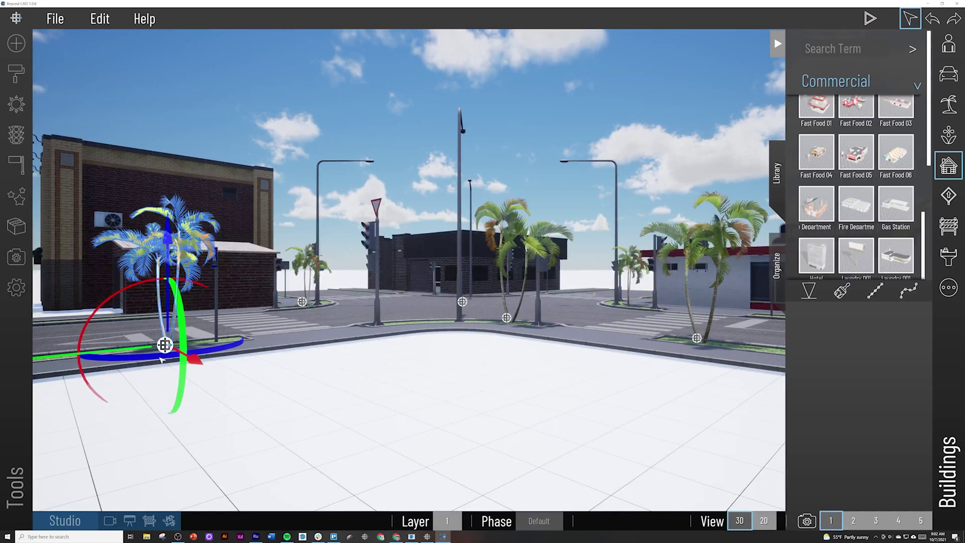
drag(159, 357, 392, 326)
drag(170, 230, 171, 234)
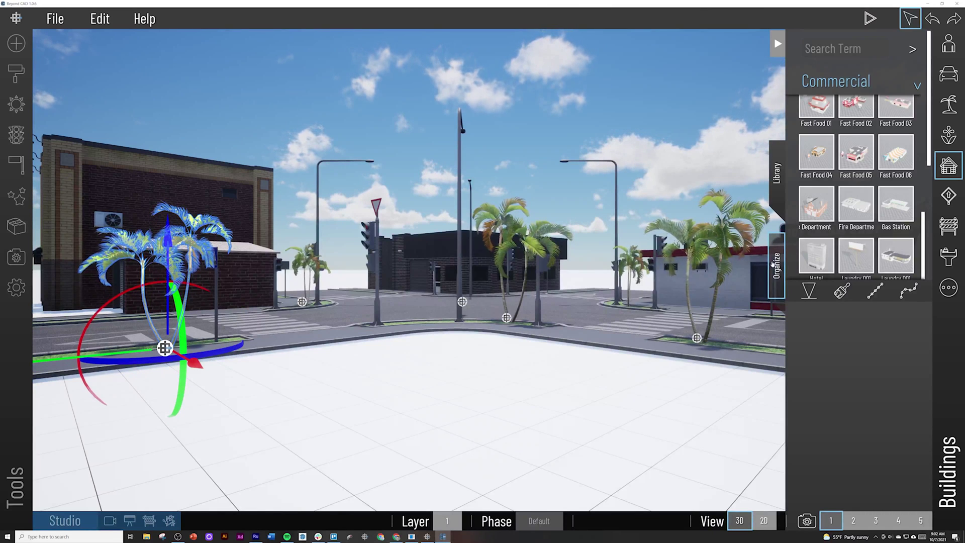
Step: Set the scale of the selected palm in front of the drug store to 1.2, then deselect it
click(777, 269)
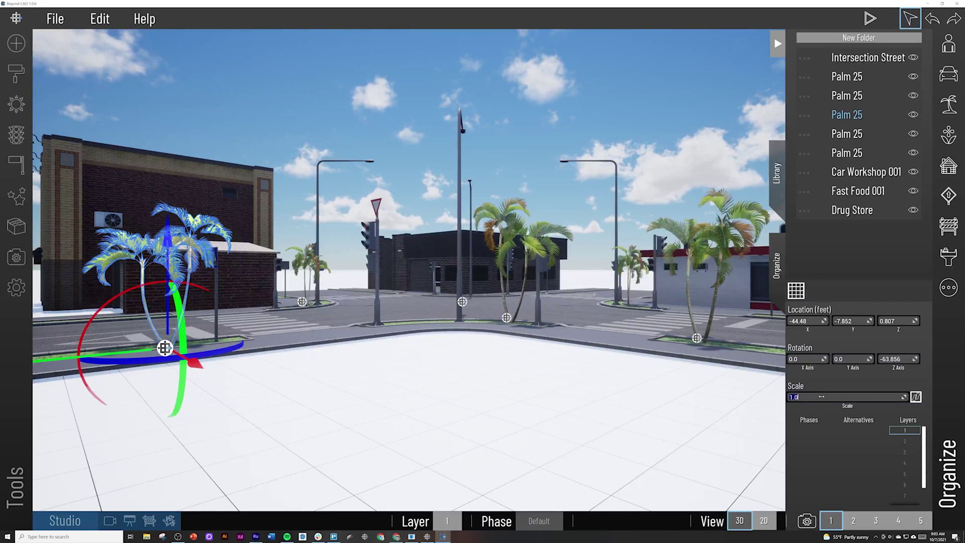
click(821, 396)
text(1.2)
key(Return)
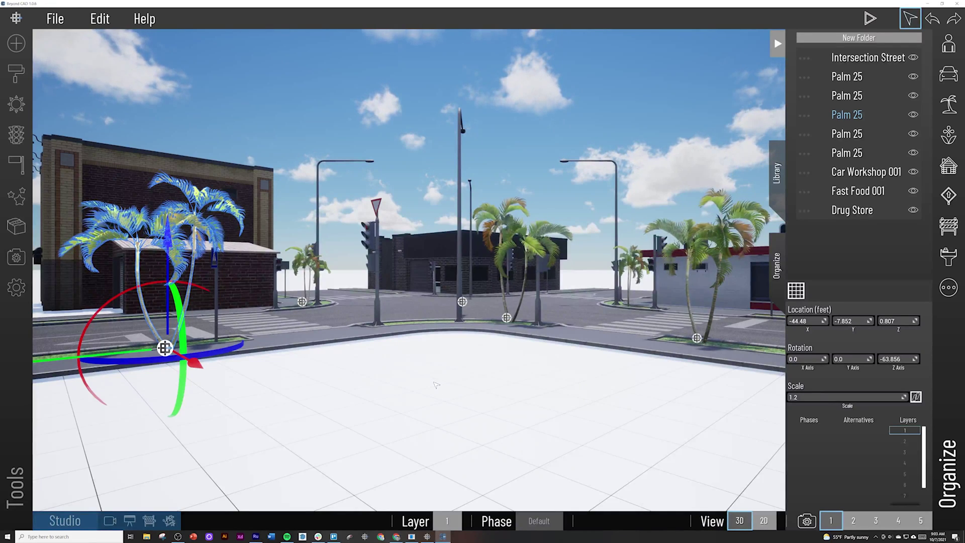
right_drag(437, 385, 396, 381)
click(395, 383)
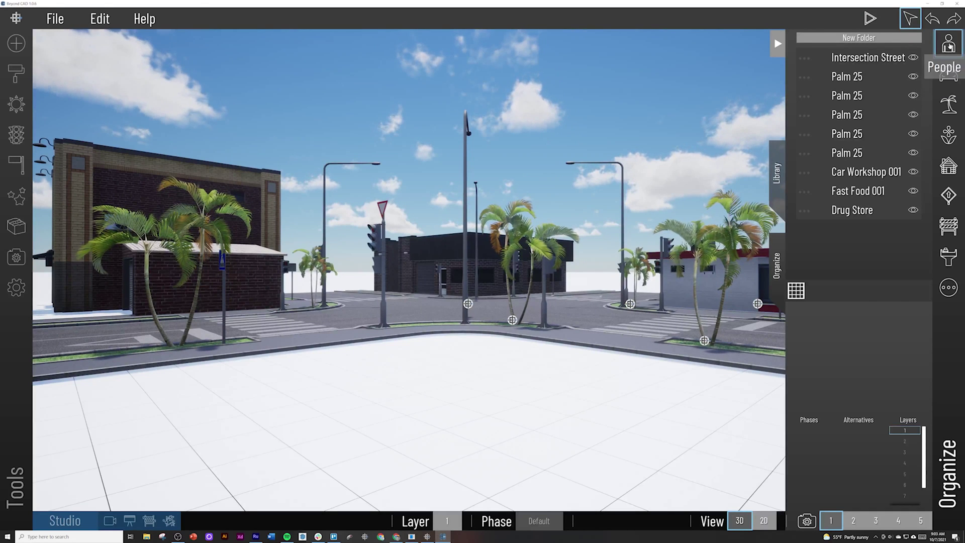
Step: Place the Brandon character from the Civilians library on the near sidewalk beside the right-hand crosswalk
click(949, 43)
click(841, 88)
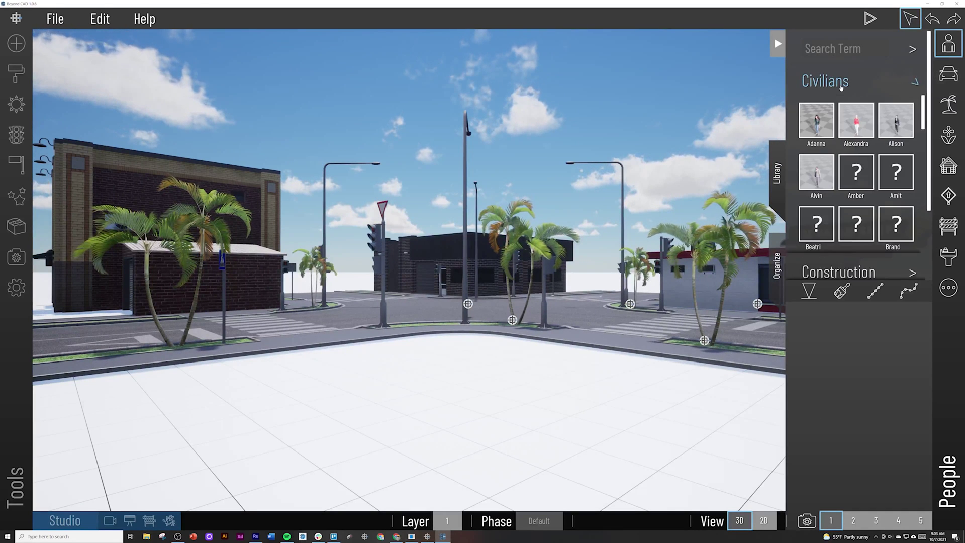
scroll(841, 219, down, 1)
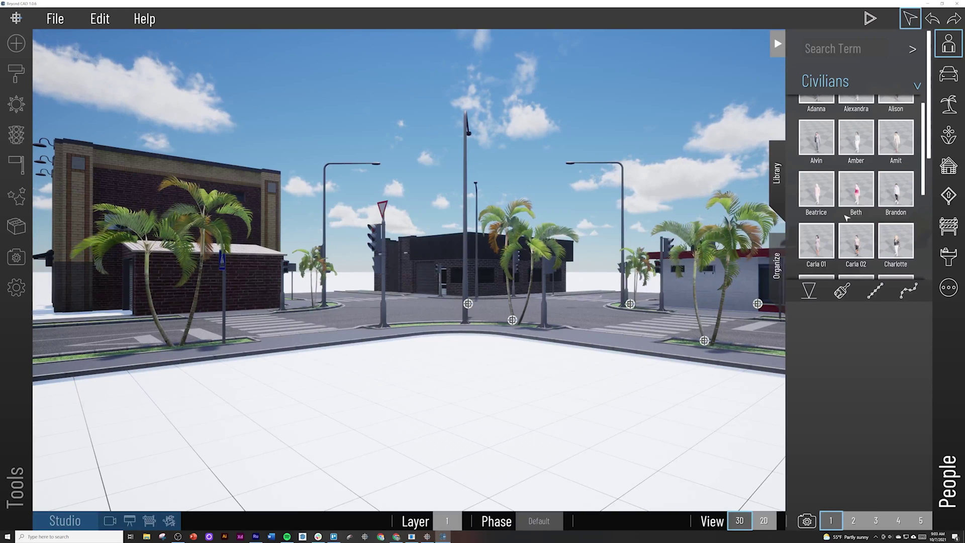
click(895, 190)
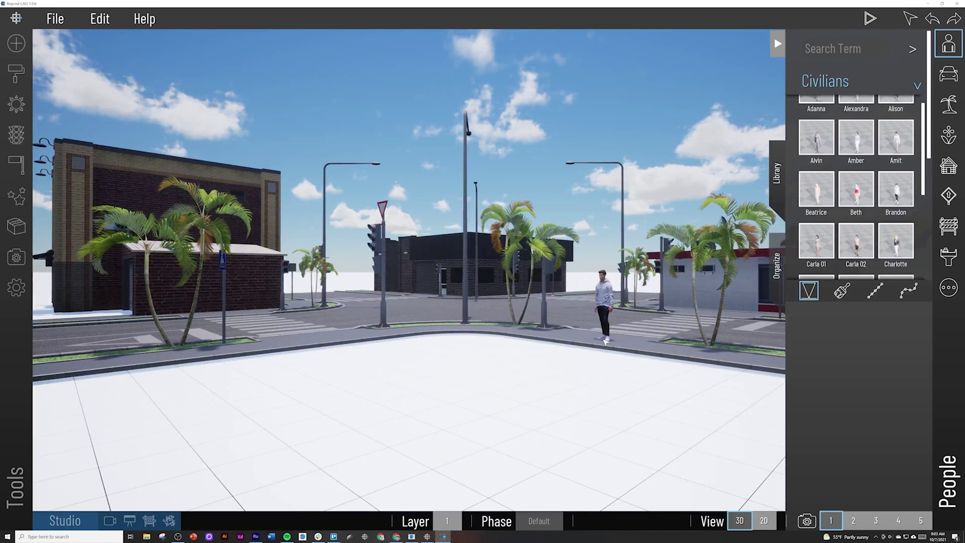
key(Escape)
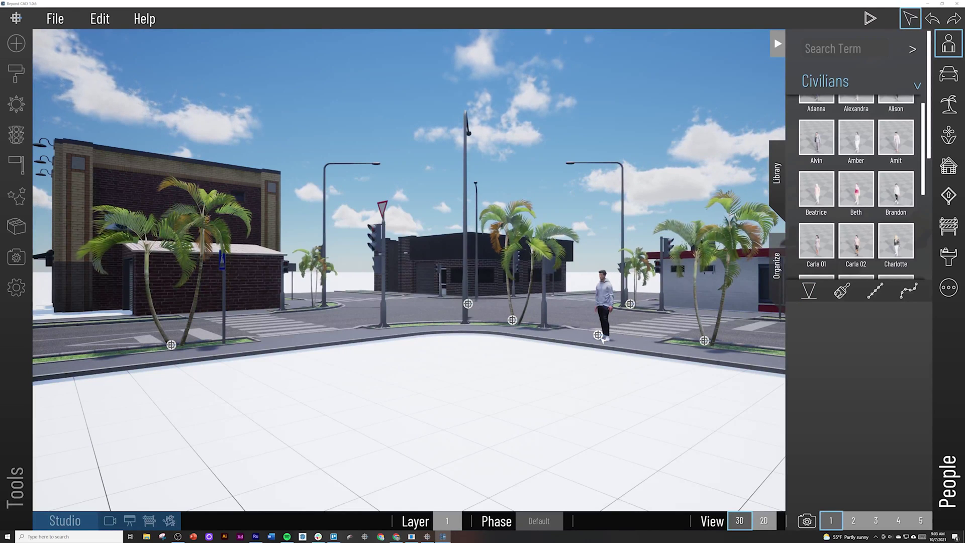
Step: Set the animation of the Brandon character on the sidewalk to Conversation 3
click(599, 336)
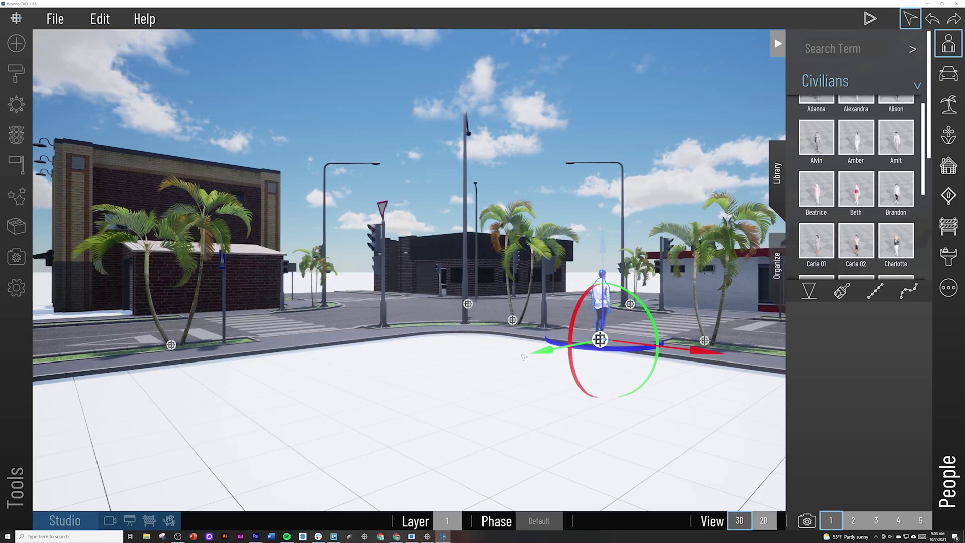
mouse_move(599, 339)
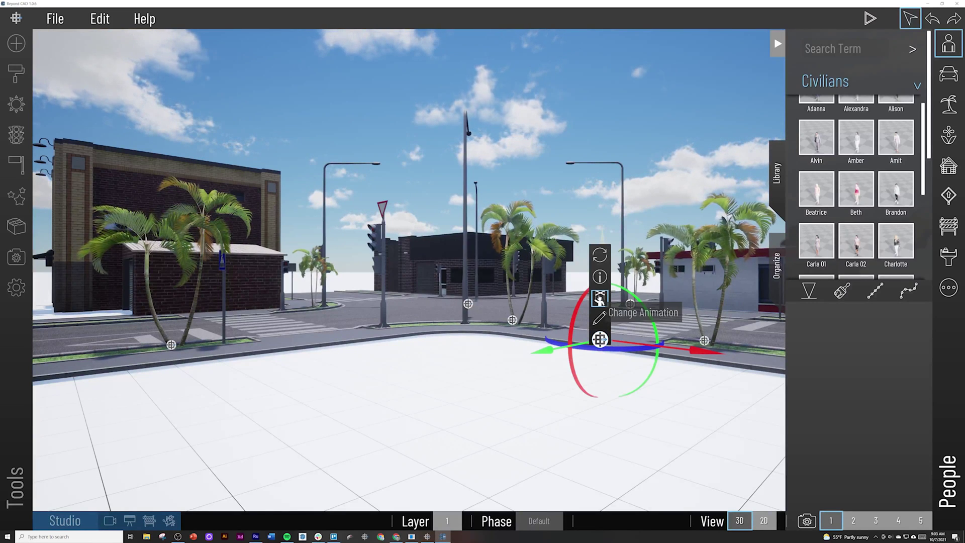
click(599, 298)
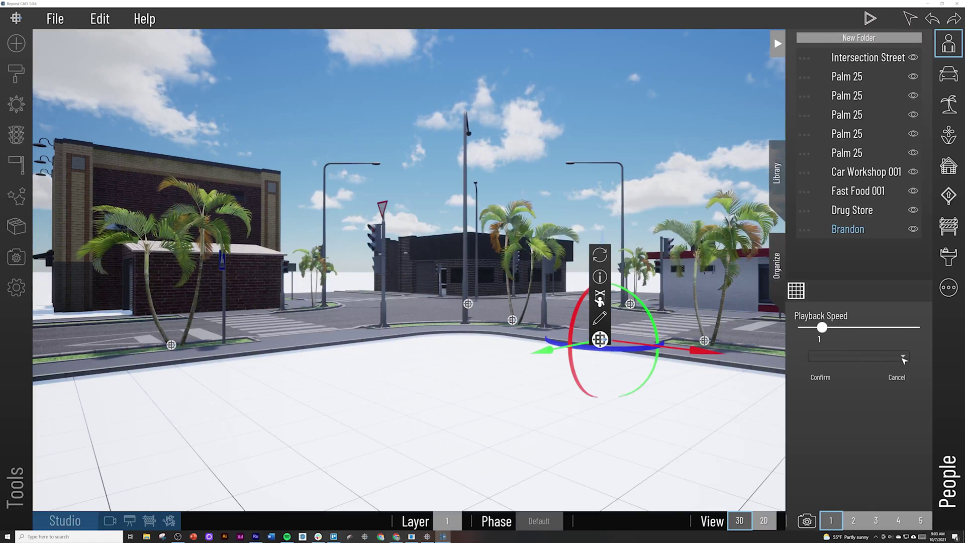
click(899, 356)
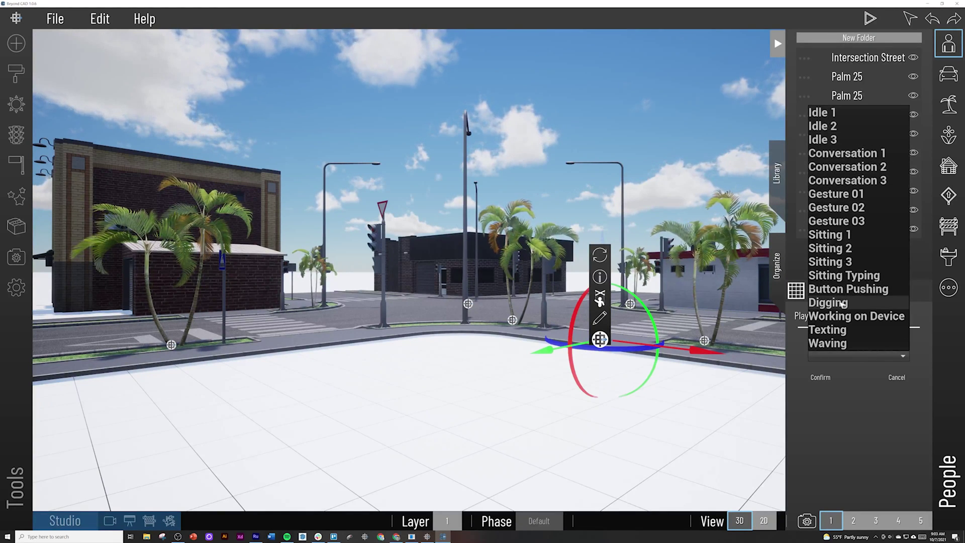
click(855, 181)
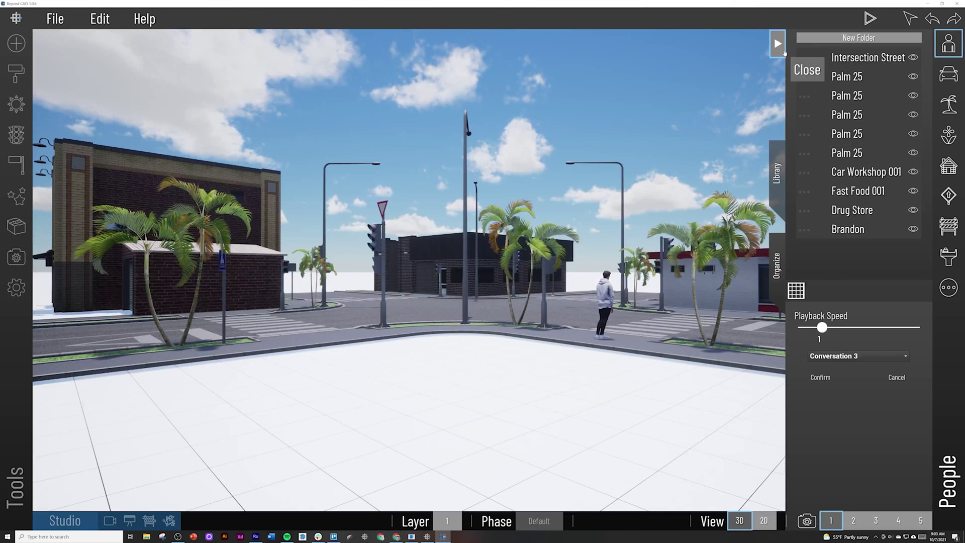
click(782, 186)
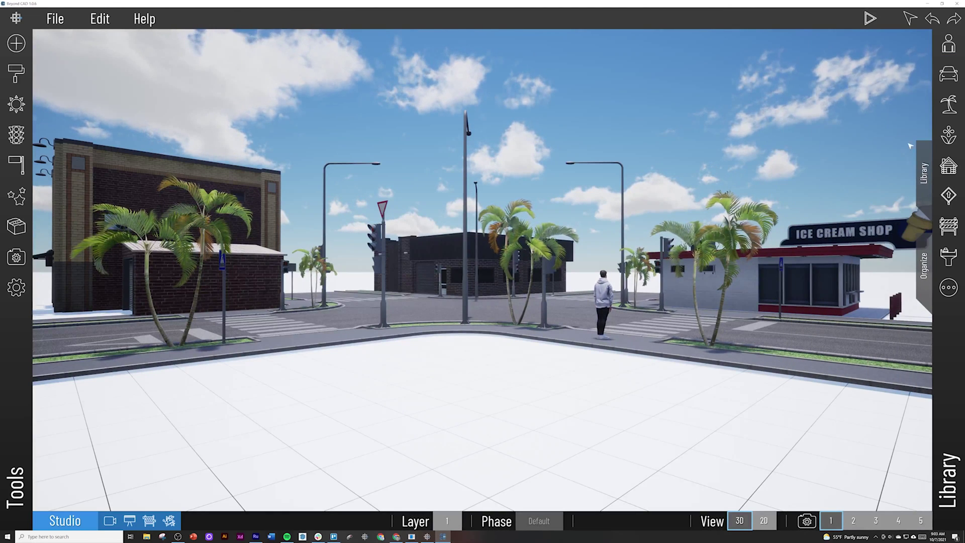
Step: Place the Carla 01 character from the Civilians library on the sidewalk next to the man in the hoodie
click(907, 173)
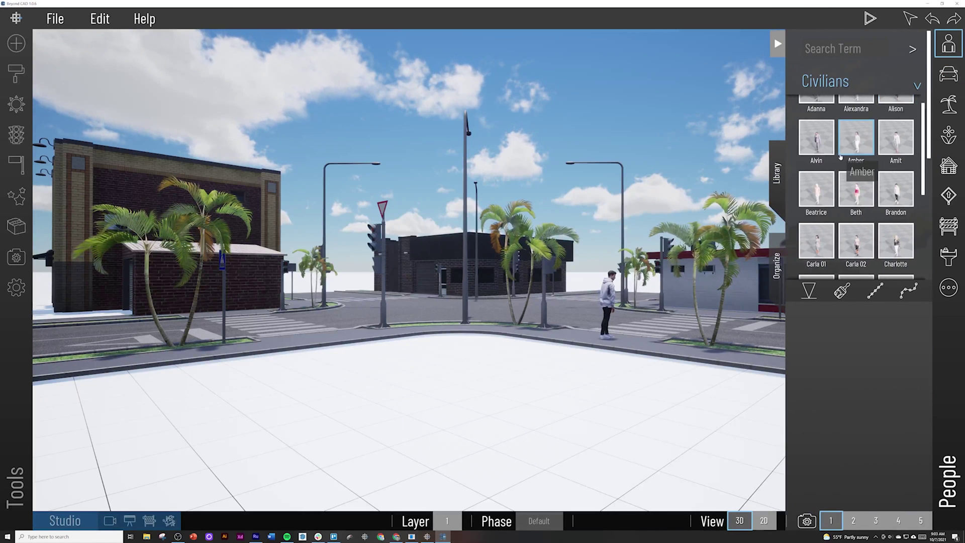
scroll(837, 184, down, 2)
scroll(837, 184, down, 1)
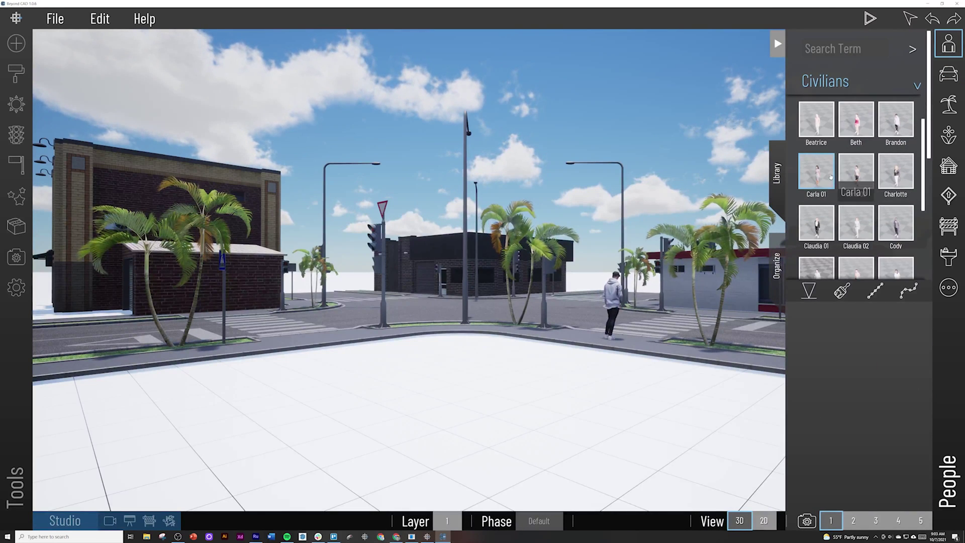
click(817, 171)
click(401, 332)
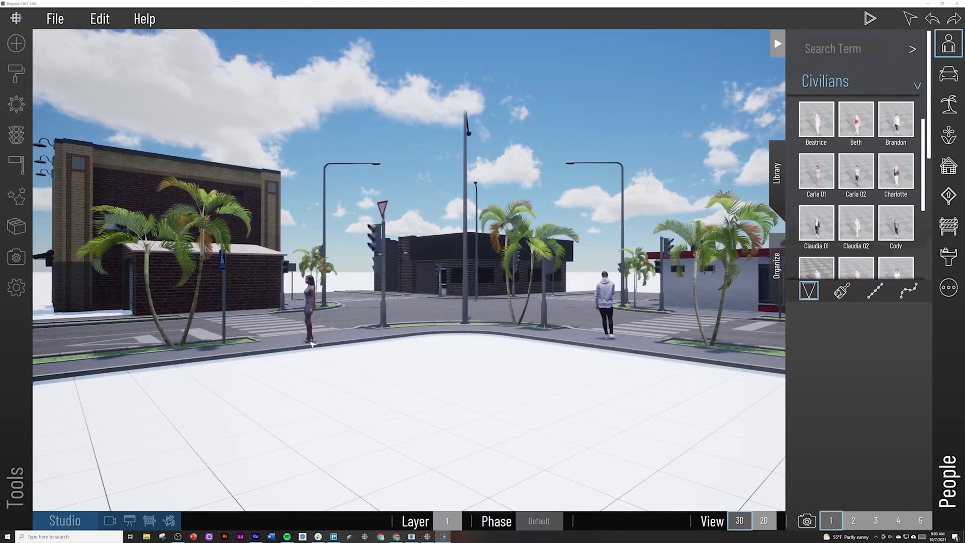
click(648, 336)
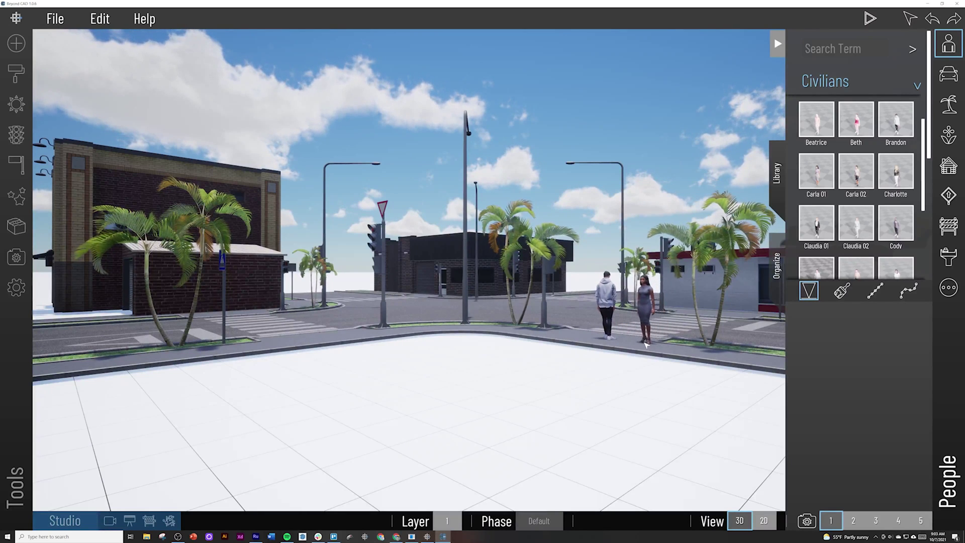
Step: Set the animation of the Carla 01 character to Gesture 03 and deselect her
click(639, 340)
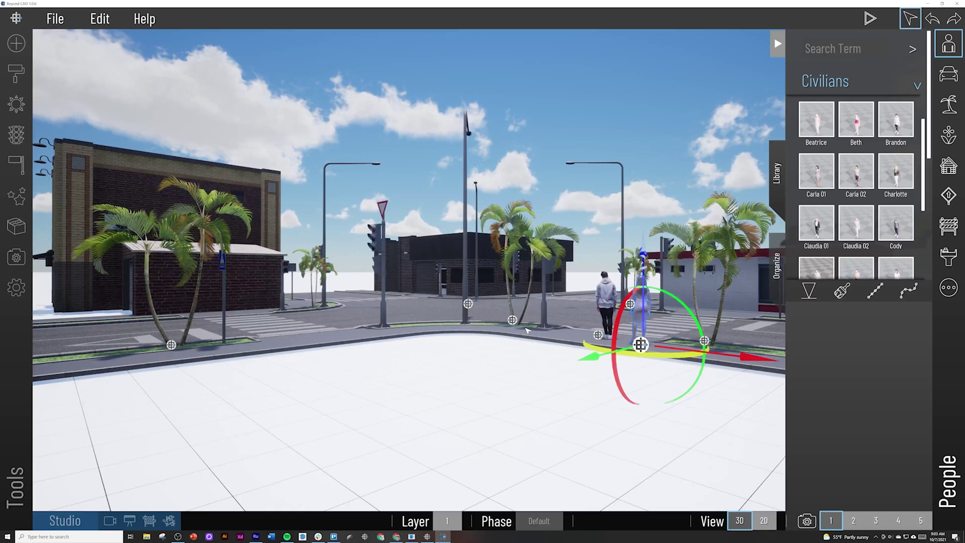
mouse_move(641, 345)
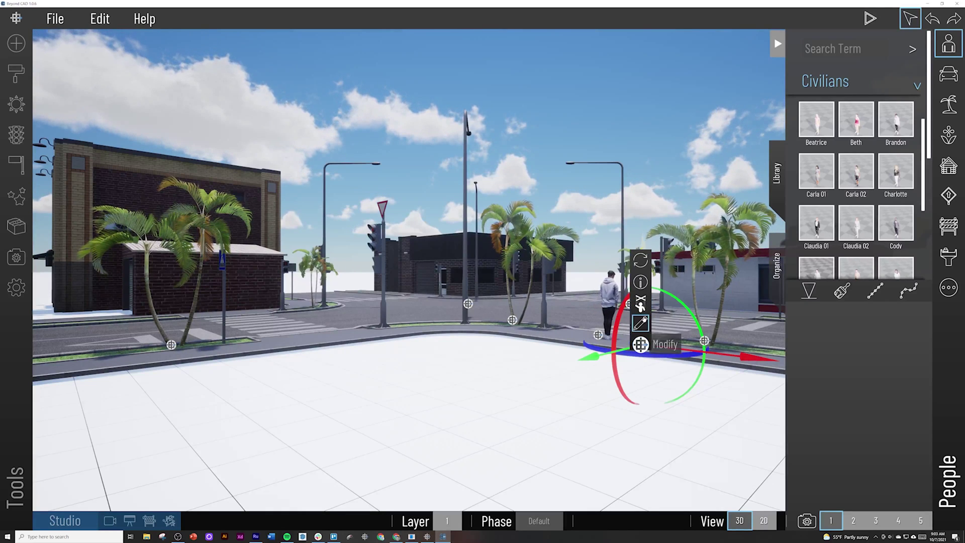
click(641, 303)
click(849, 357)
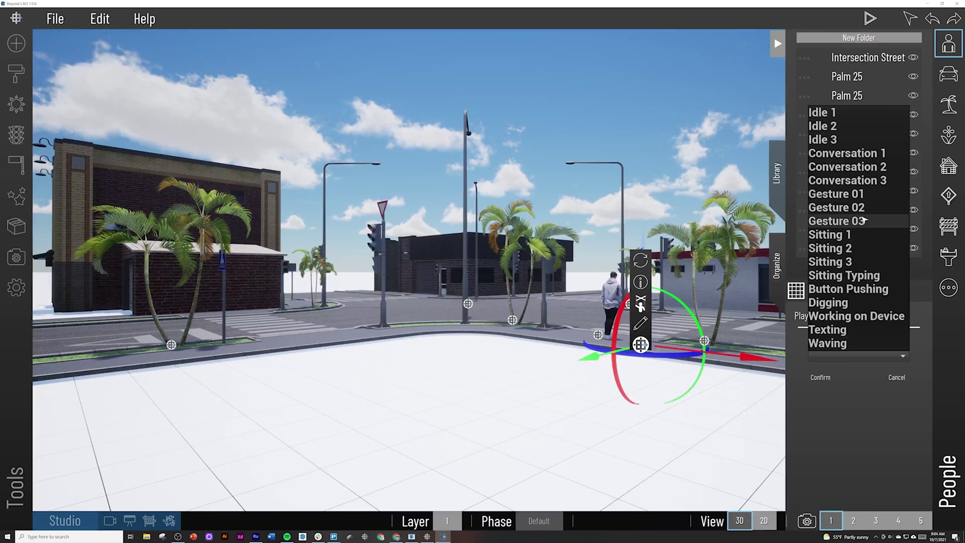
click(854, 223)
click(692, 373)
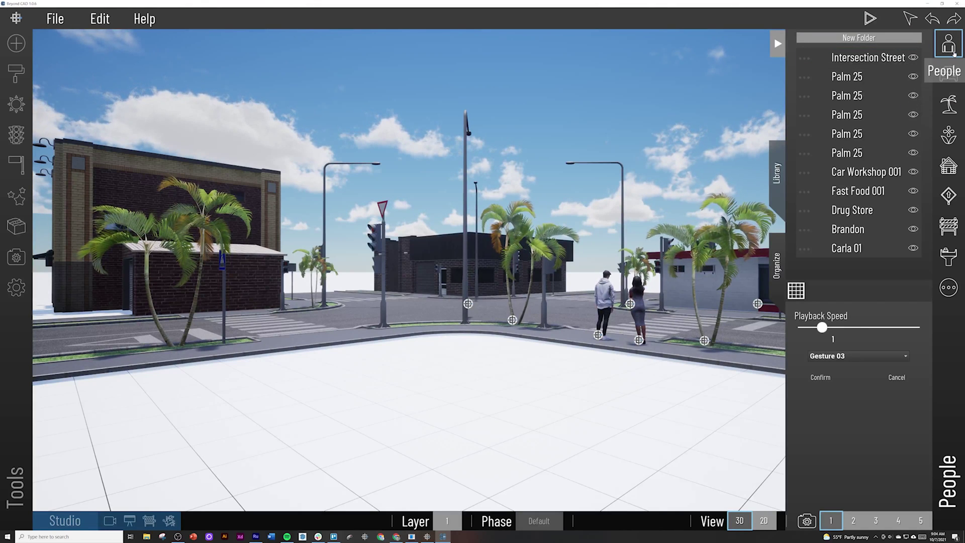
Step: Close the People library and save the current street-level view as the first image camera, 1a, in the render mode
click(953, 53)
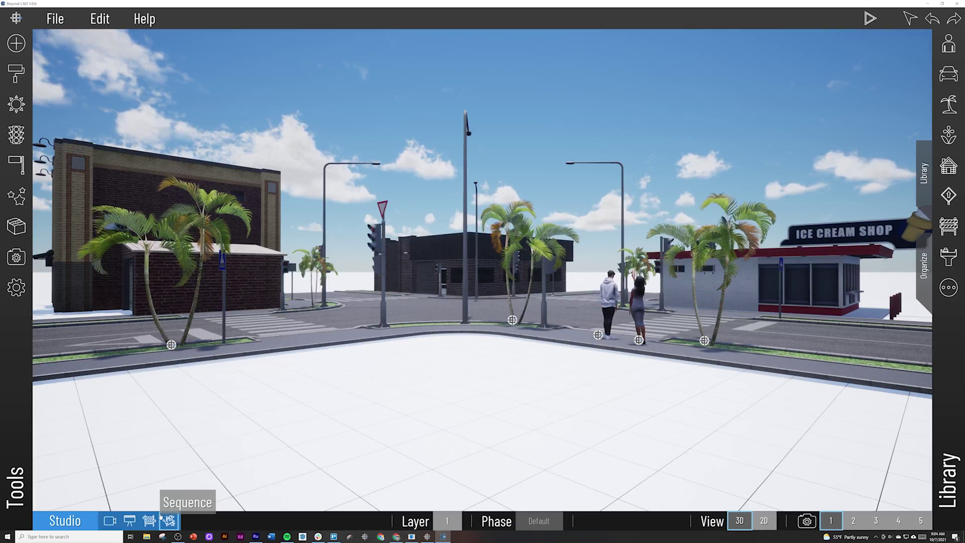
click(110, 522)
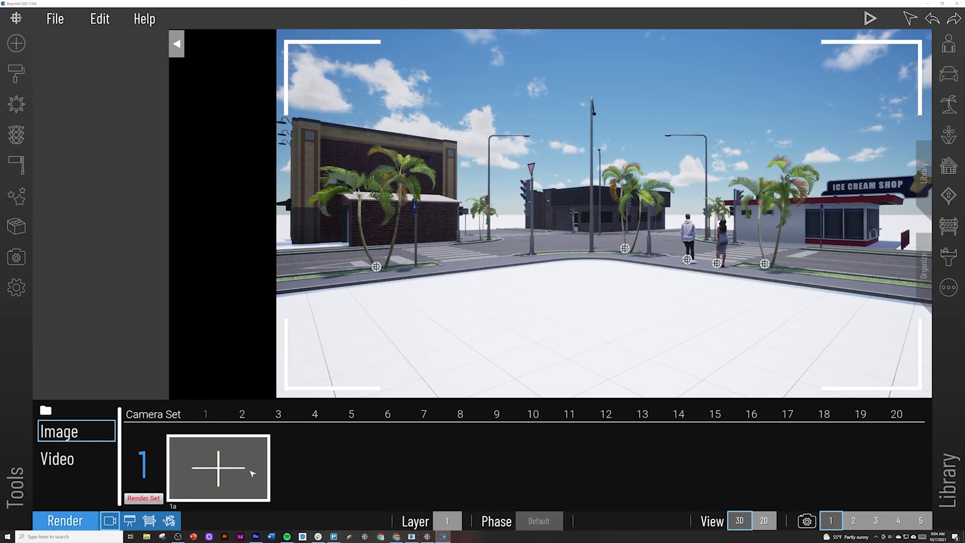
click(225, 470)
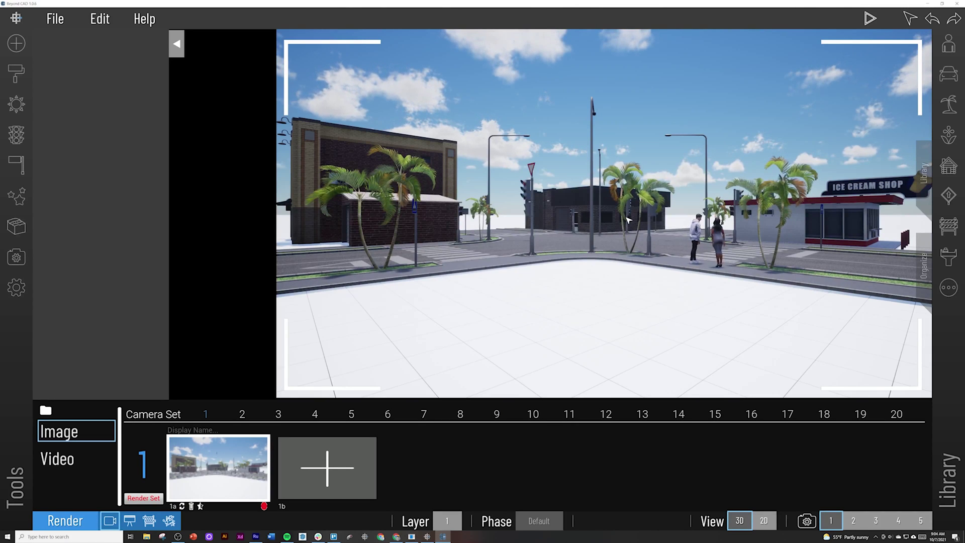
Step: Save an elevated view over the near corner, facing the dark building across the intersection, as image camera 1b
key(w)
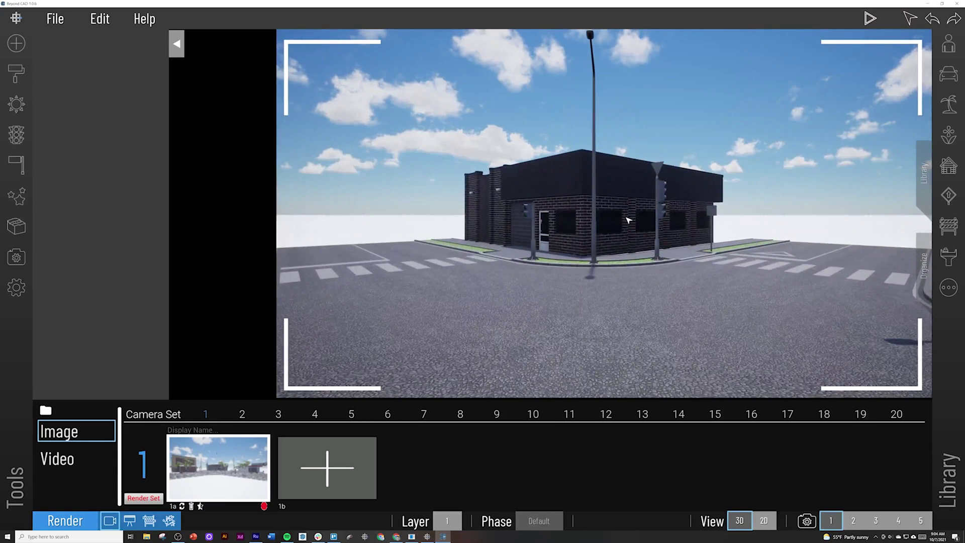
right_drag(627, 222, 520, 304)
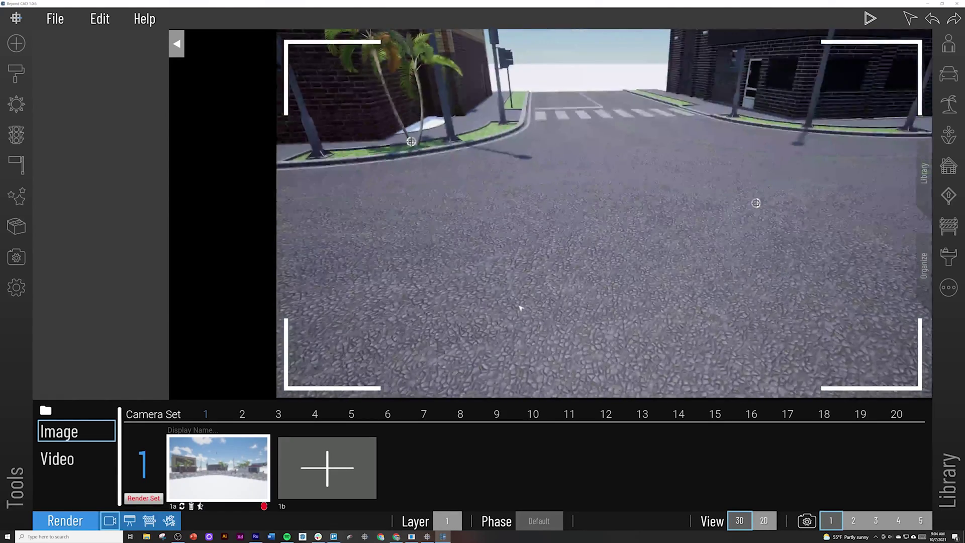
key(s)
scroll(521, 305, down, 5)
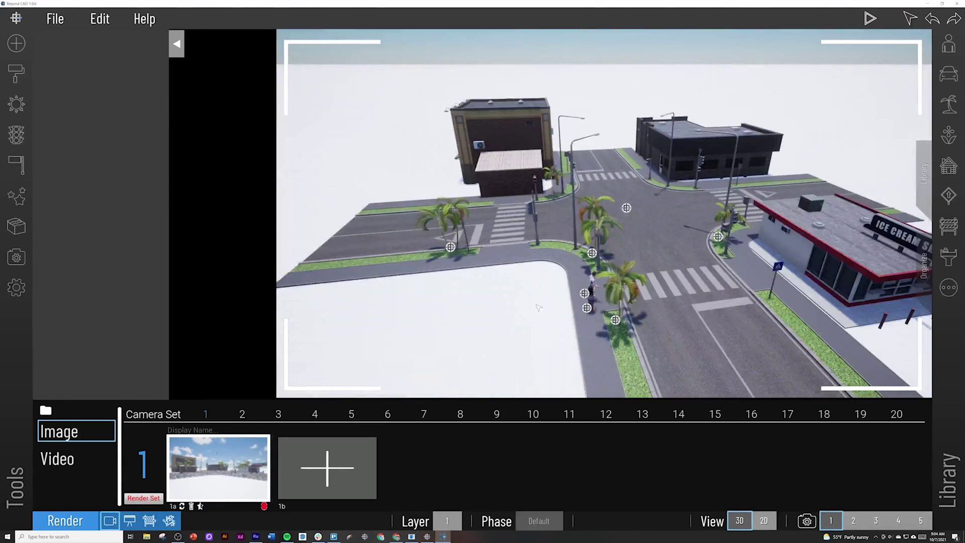
scroll(539, 307, up, 5)
right_drag(539, 308, 606, 330)
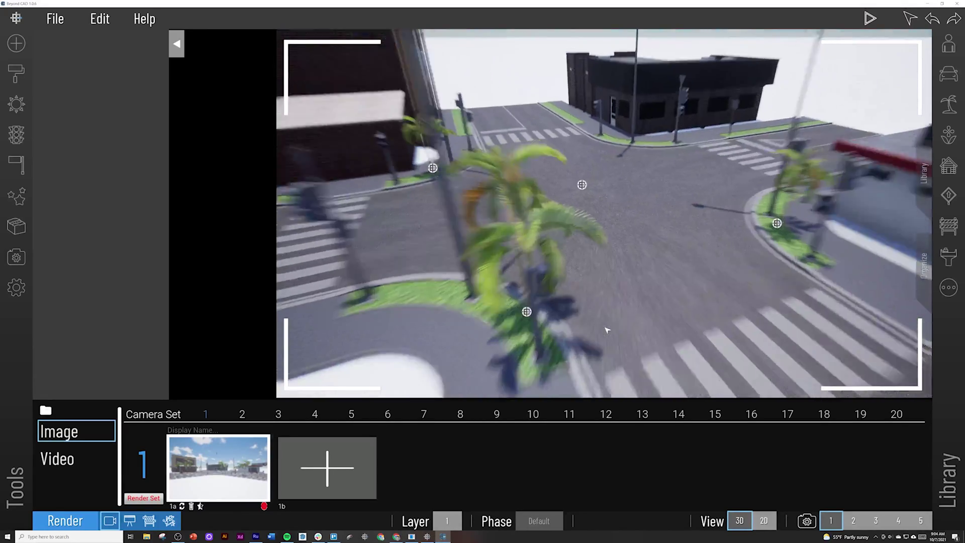
scroll(607, 329, down, 3)
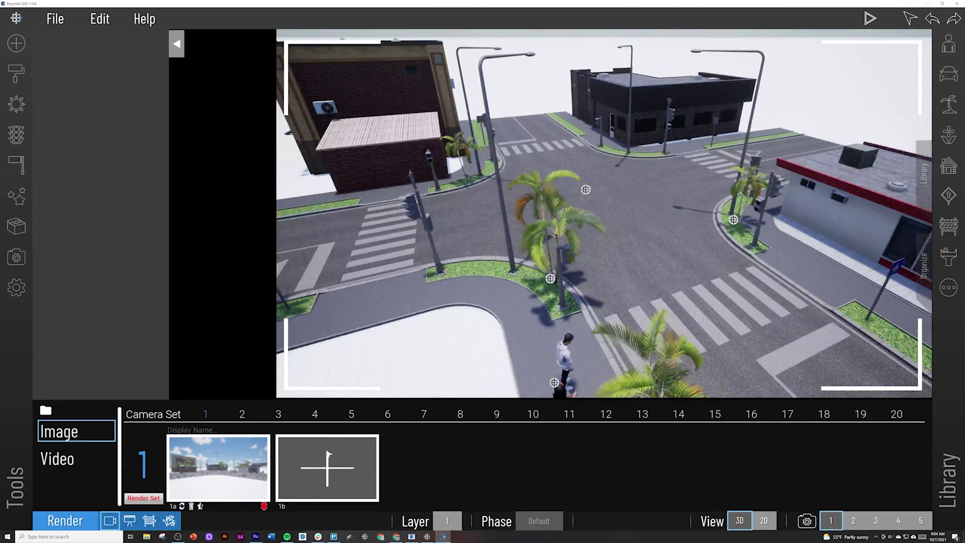
click(329, 452)
Step: Save an aerial view of the intersection from above the ice cream shop roof, facing the brick building, as image camera 1c
right_drag(625, 311, 276, 370)
scroll(628, 241, up, 5)
scroll(629, 242, up, 3)
scroll(407, 279, down, 4)
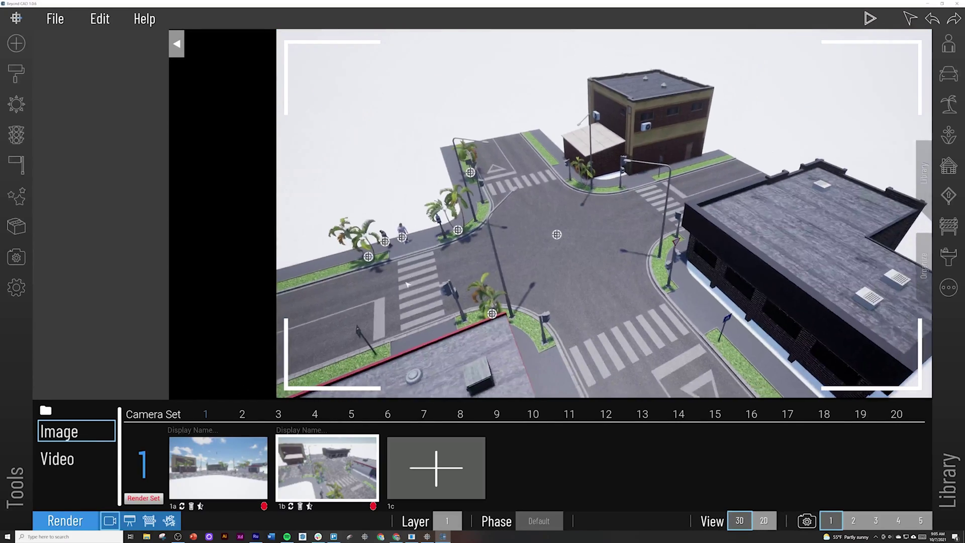
click(430, 481)
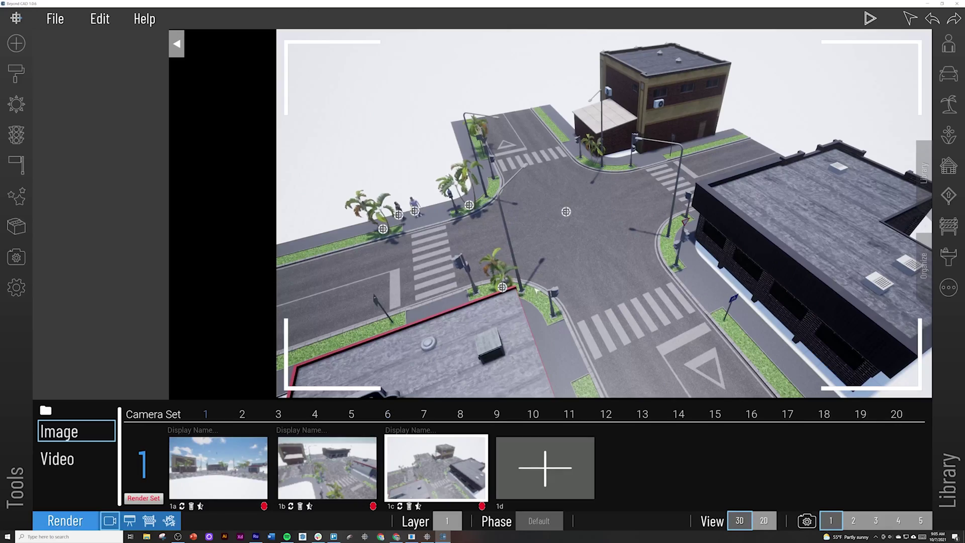
Step: Save a close street-level view of the two people beside the crosswalk as image camera 1d
right_drag(537, 290, 592, 222)
scroll(412, 283, up, 8)
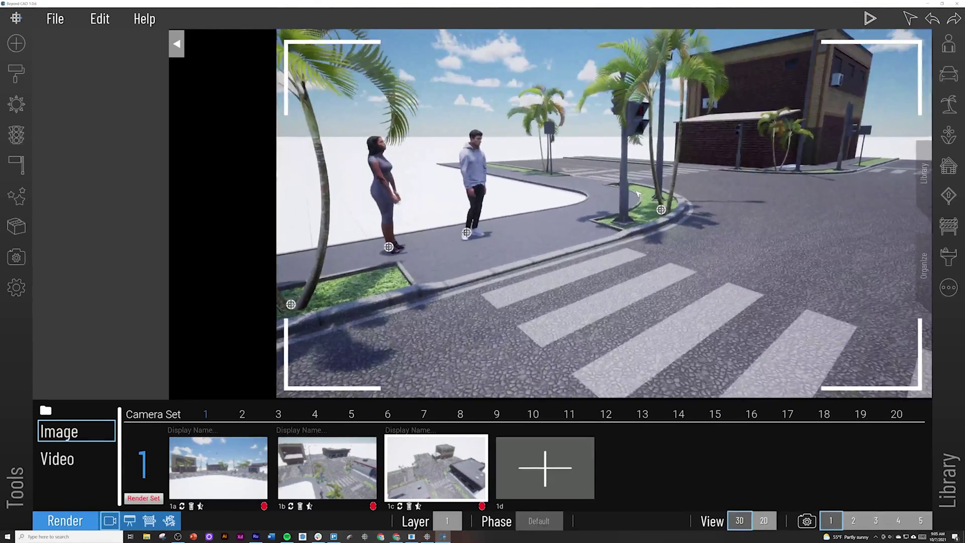
click(567, 494)
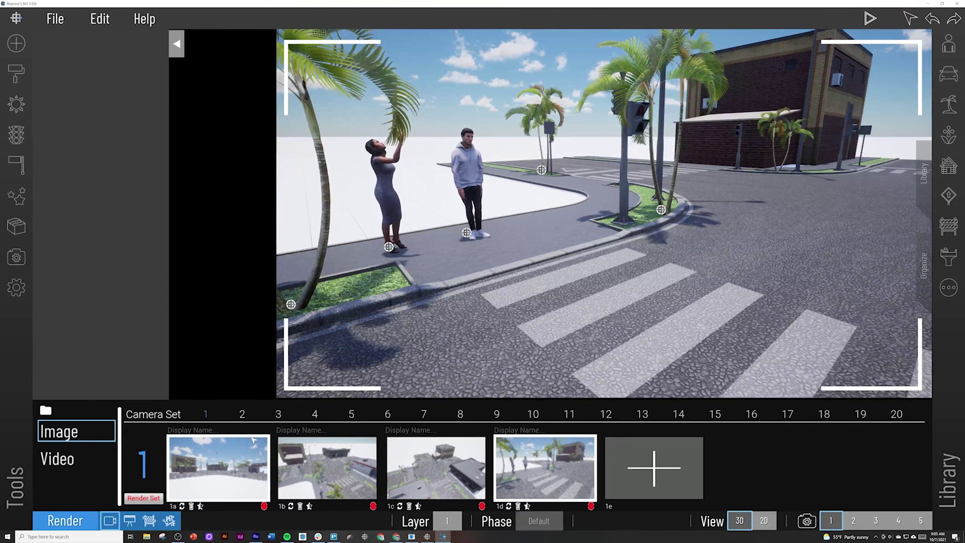
Step: Review the saved image cameras 1a to 1d one after another and return to camera 1a
click(231, 465)
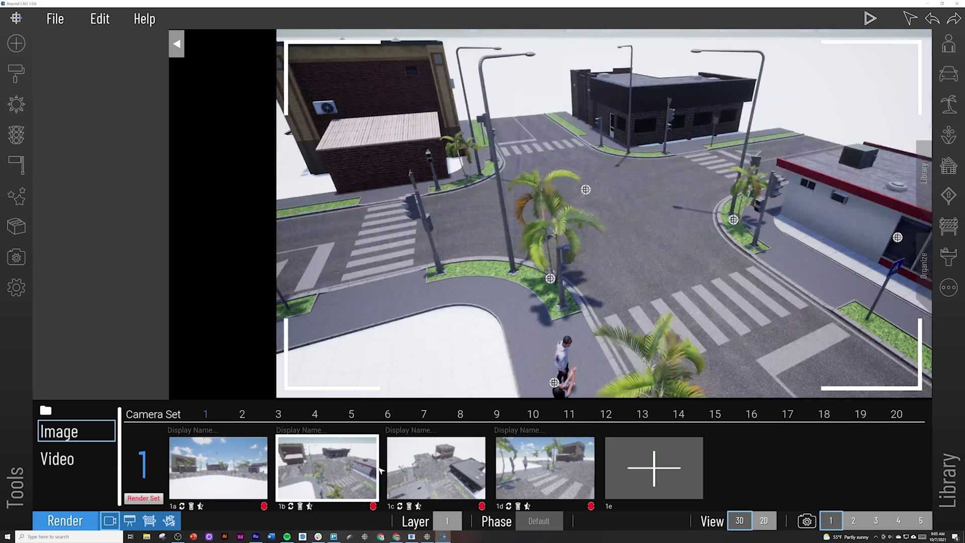
click(108, 520)
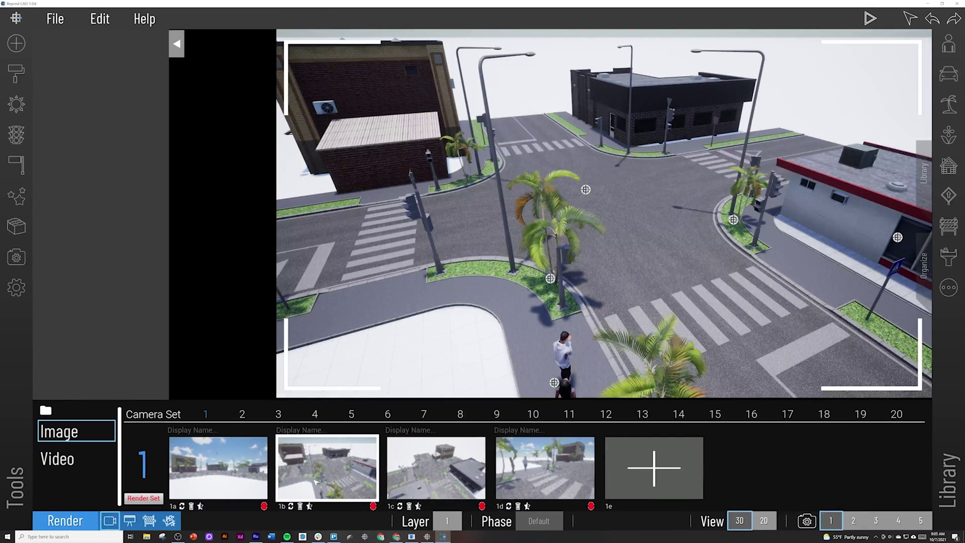
click(436, 467)
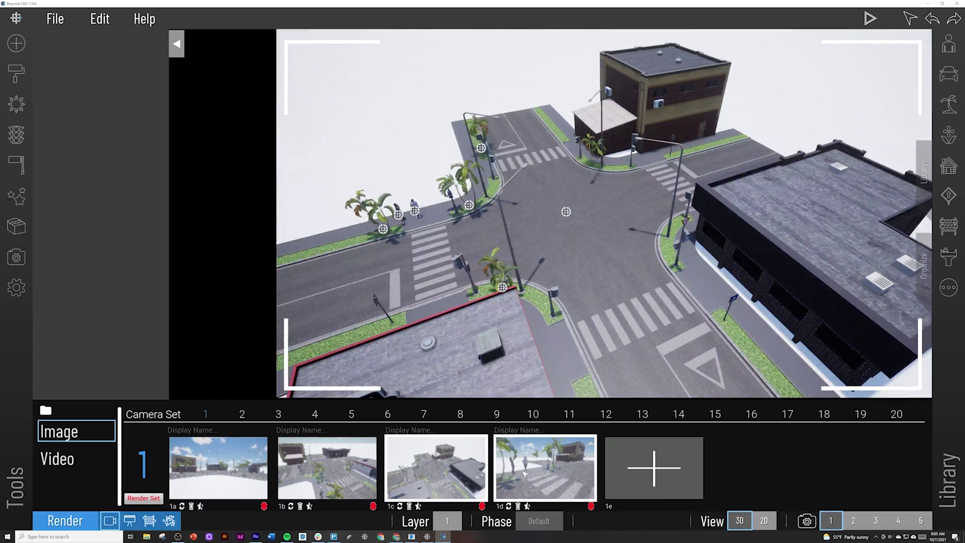
click(524, 472)
click(225, 486)
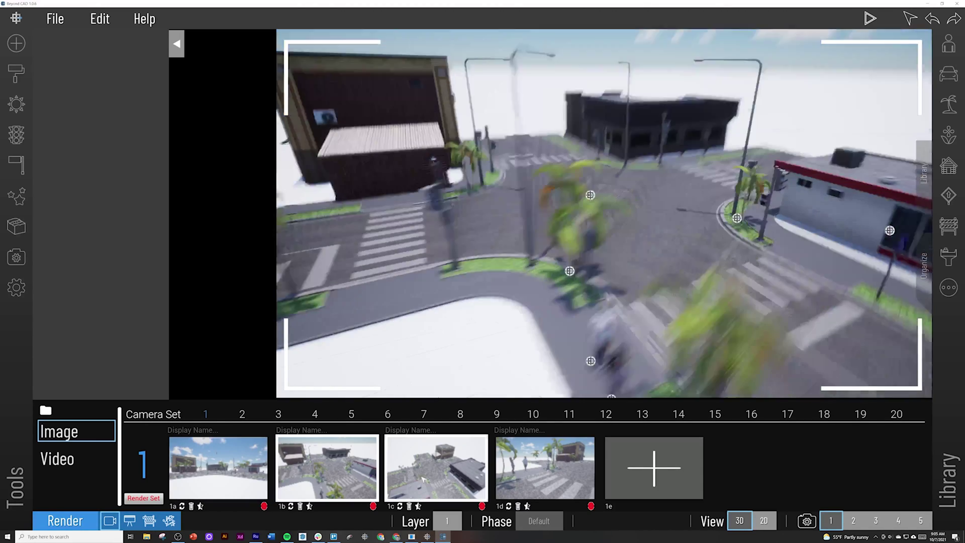
click(481, 470)
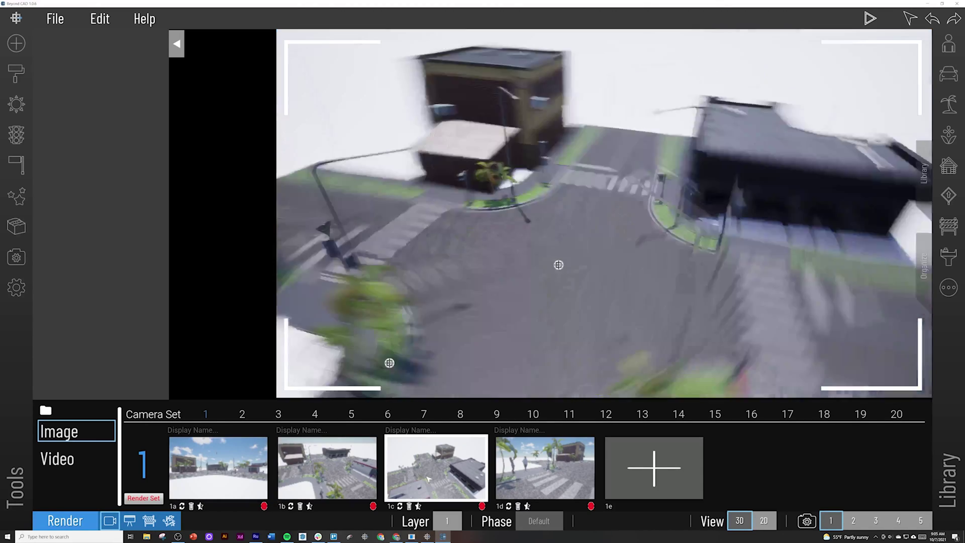
click(500, 471)
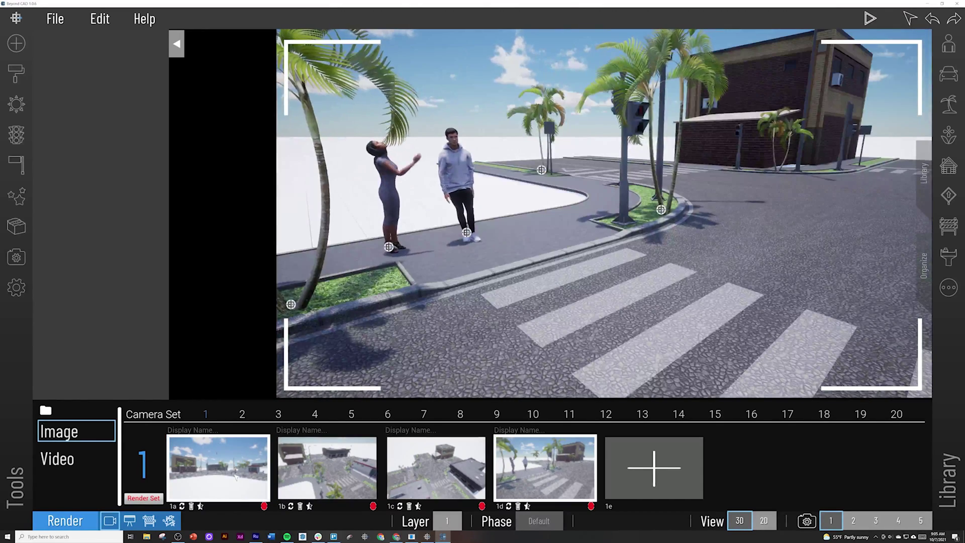
click(227, 474)
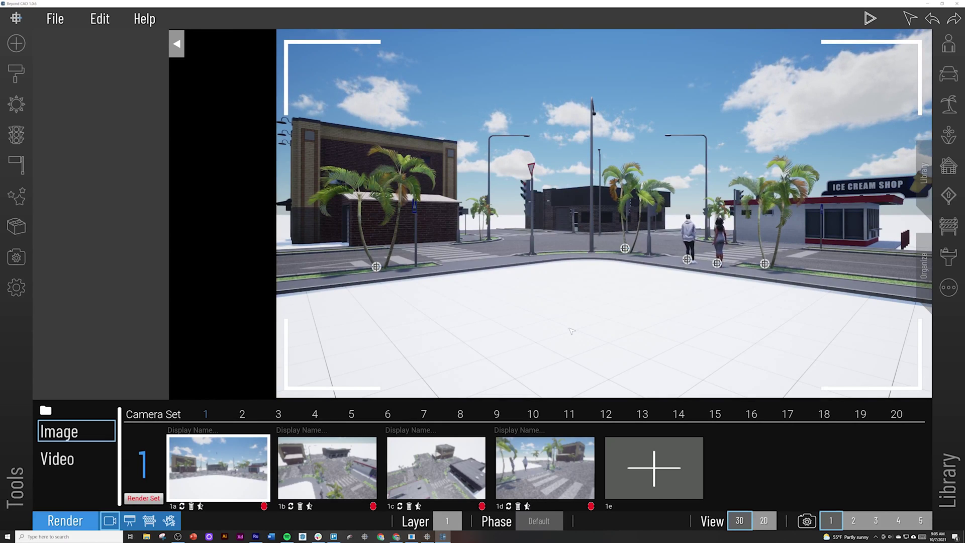
Step: Examine the street scene from the near corner at different distances and heights
scroll(571, 330, up, 5)
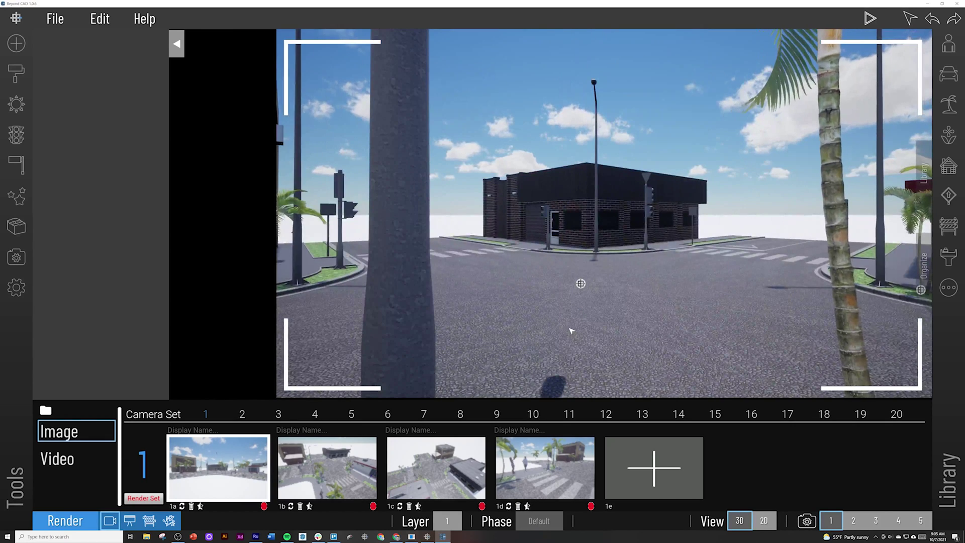
scroll(571, 331, down, 5)
scroll(571, 330, up, 5)
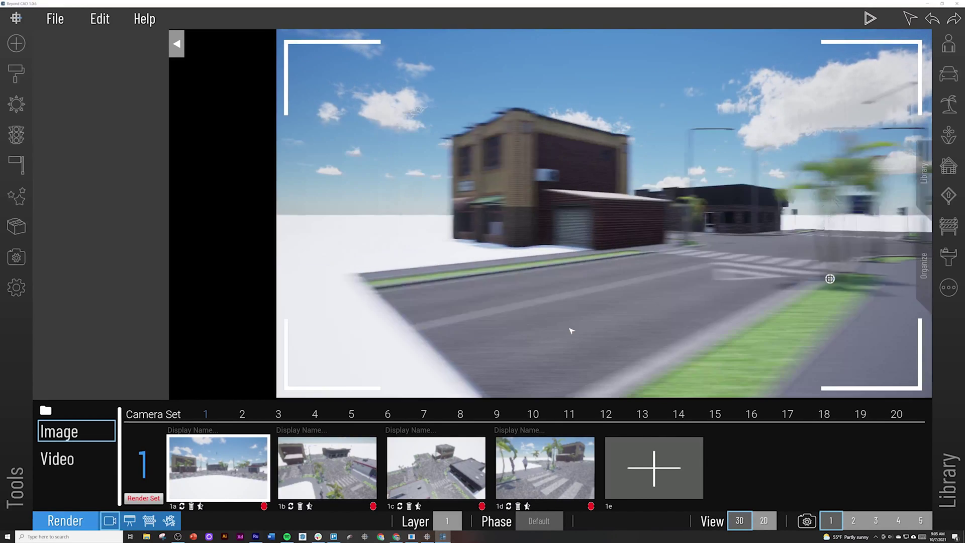
scroll(571, 330, down, 5)
key(e)
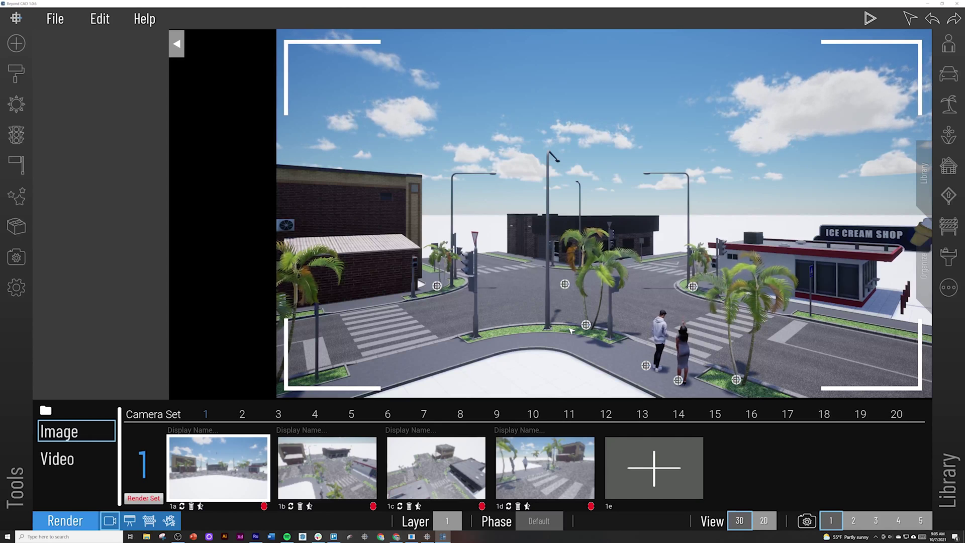
scroll(571, 330, up, 5)
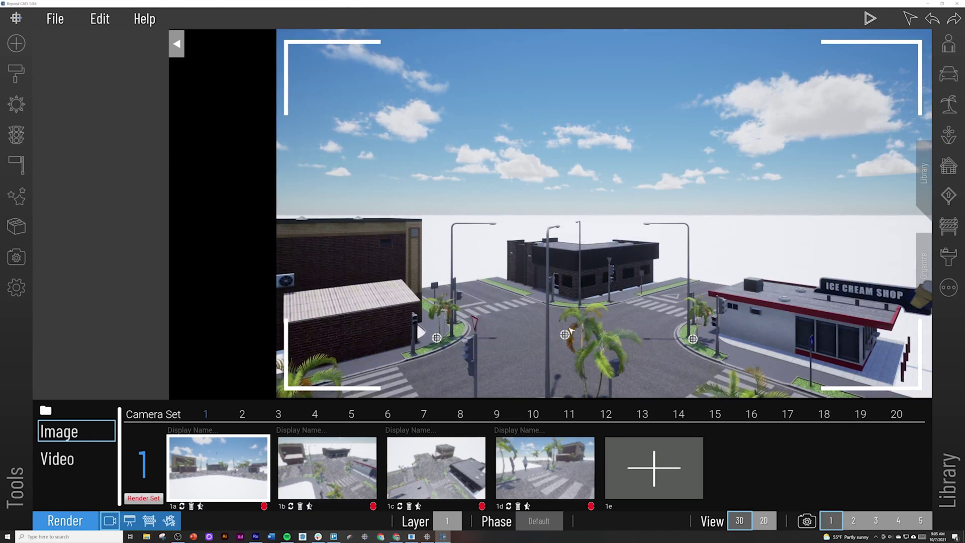
scroll(571, 332, down, 5)
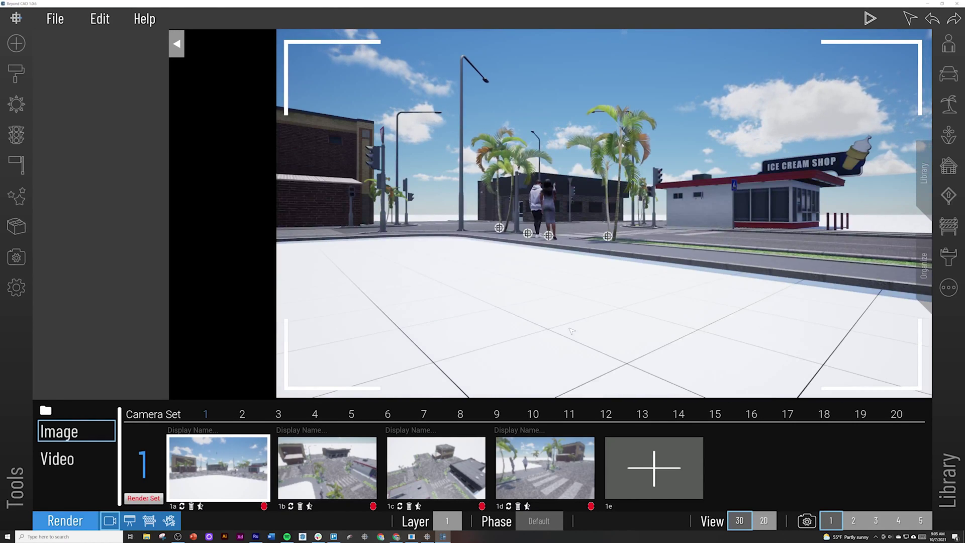
key(e)
key(q)
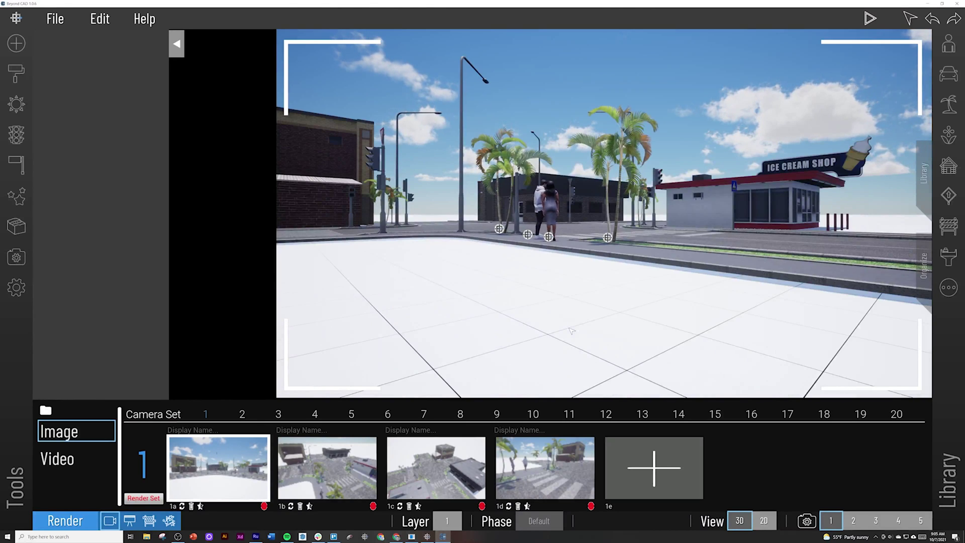
key(a)
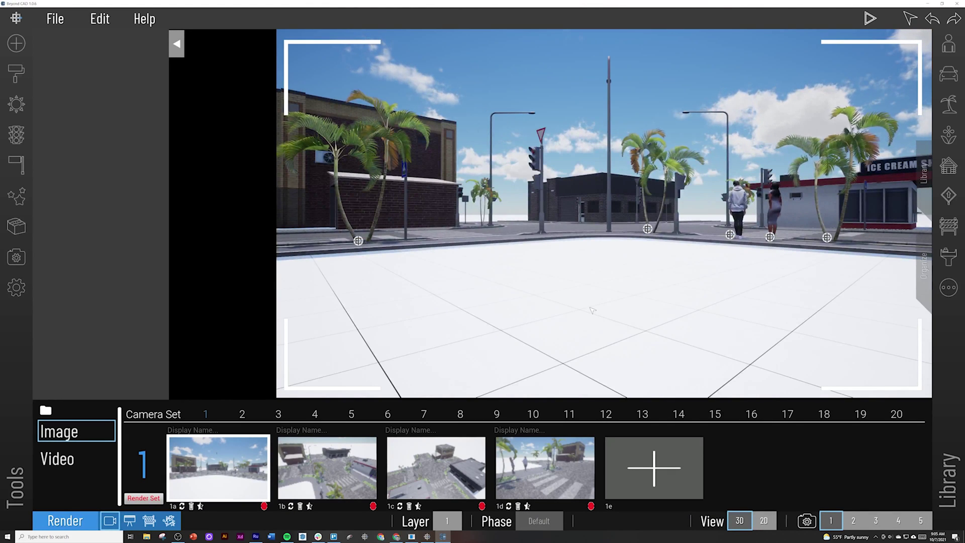
Step: Examine the intersection from the side street by the brick building and from above the near corner
right_drag(594, 306, 302, 300)
key(s)
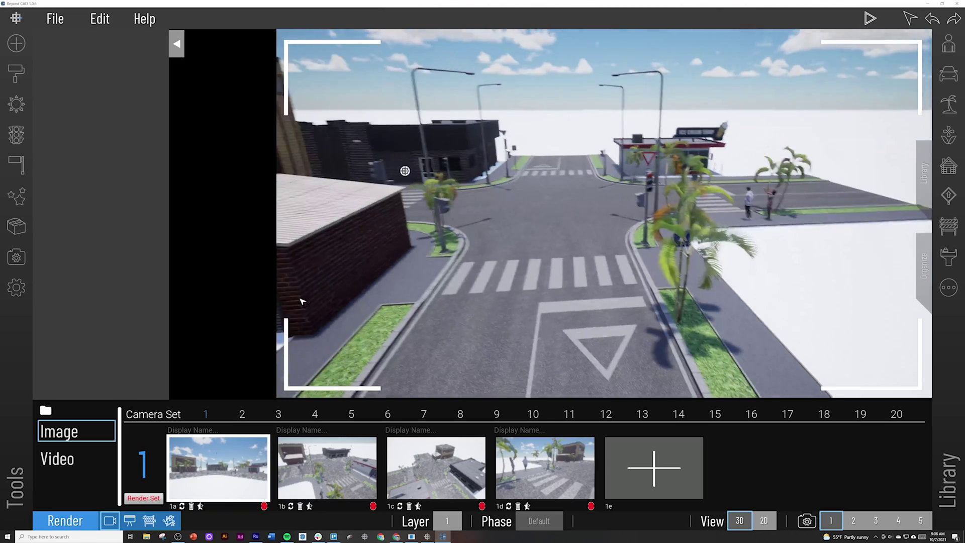
right_drag(486, 287, 444, 287)
key(w)
key(s)
key(s)
key(w)
key(s)
key(w)
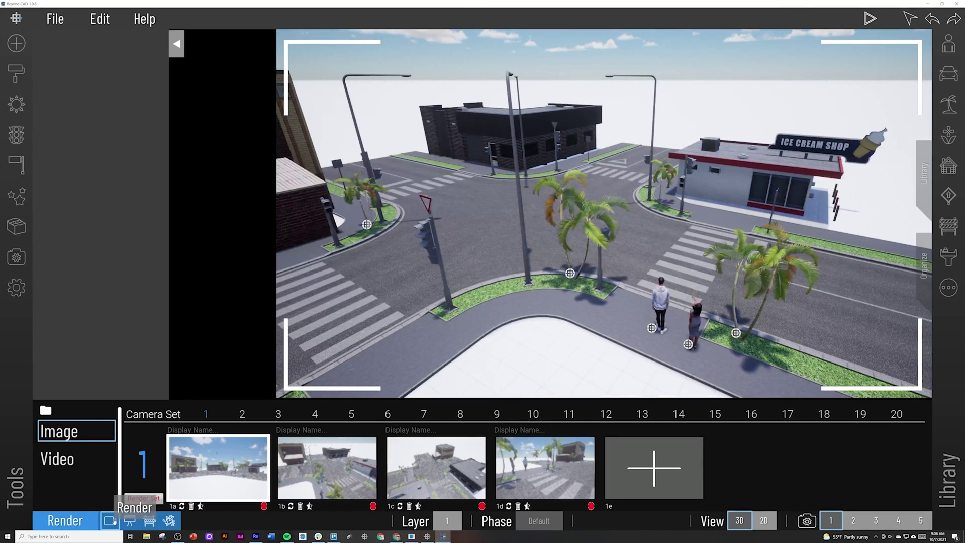
Step: Leave the render mode and set the environment lighting to a time of day of 8.80 and a sun brightness of 3.40
click(110, 521)
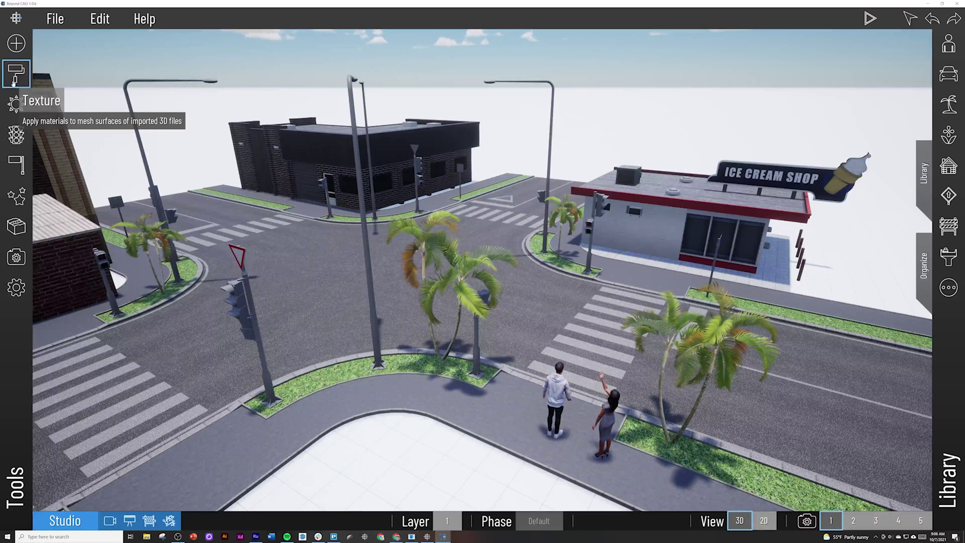
click(16, 105)
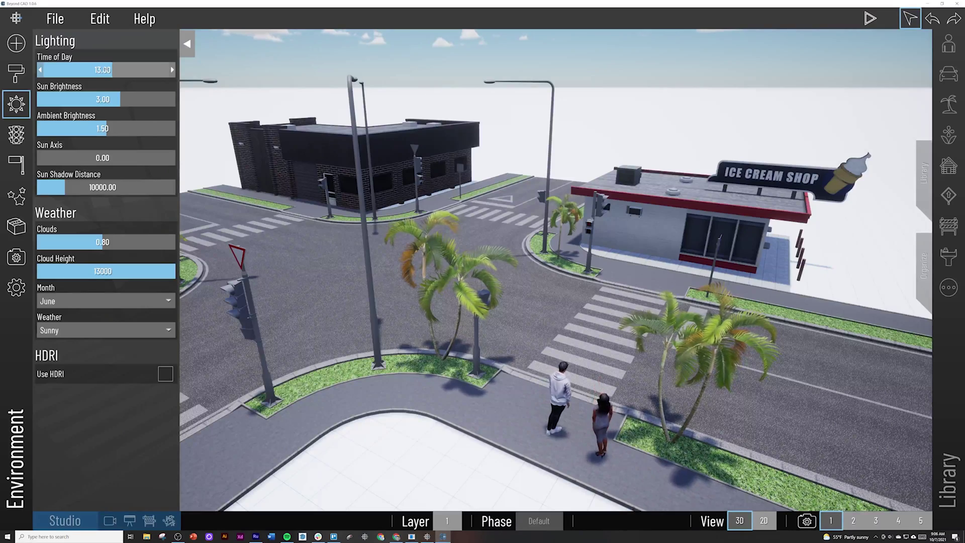
drag(102, 70, 87, 70)
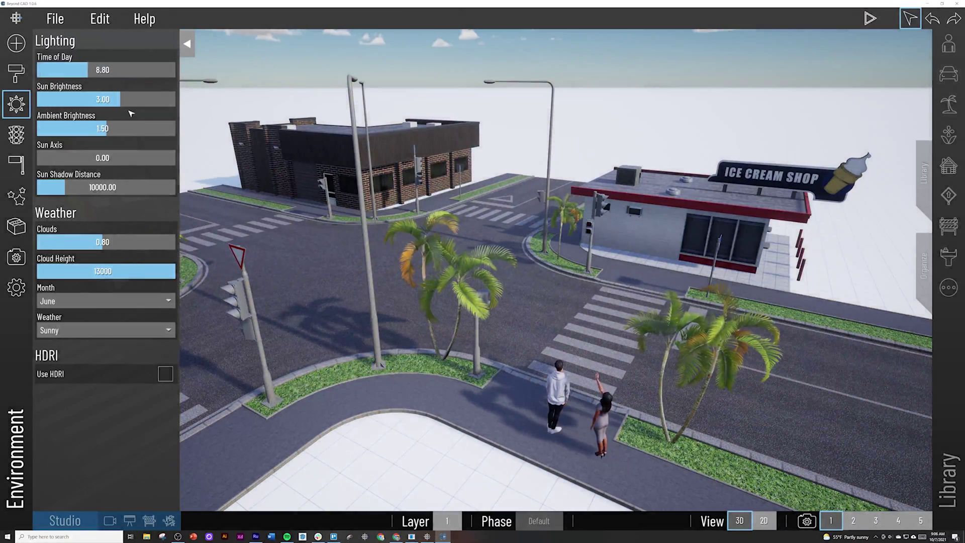
drag(121, 99, 131, 99)
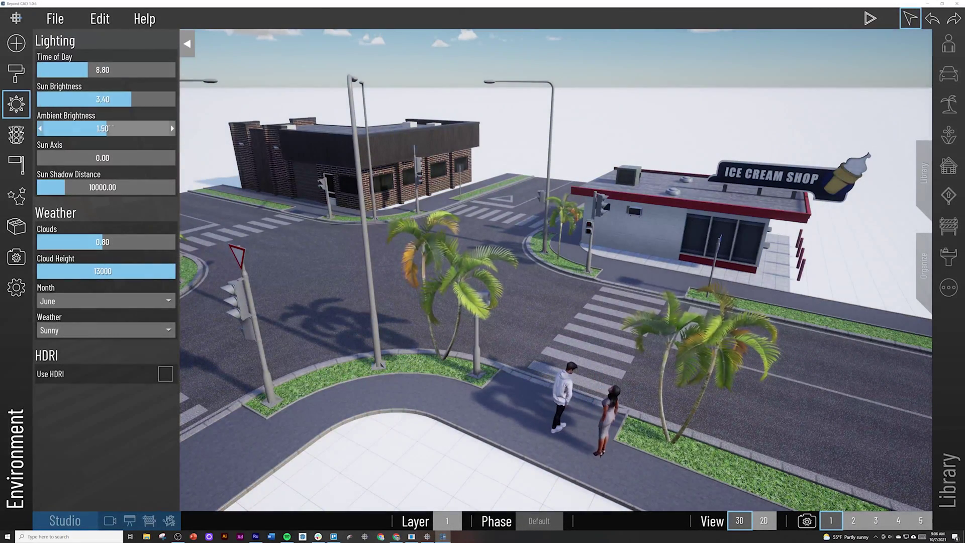
Step: Set the ambient brightness to 1.40, the sun axis to 334.10 and the sun shadow distance to 21976.10
drag(105, 129, 166, 158)
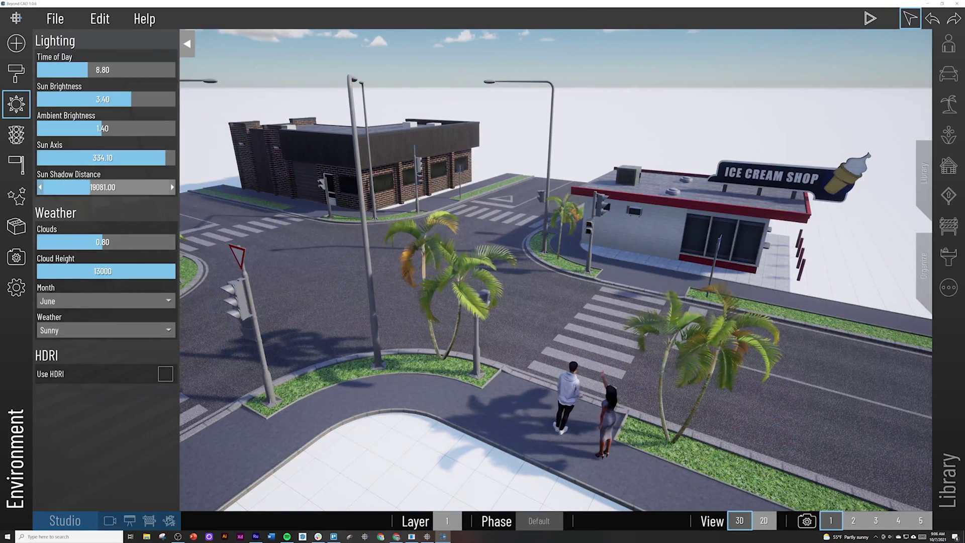
mouse_move(50, 188)
mouse_down()
mouse_move(38, 188)
mouse_move(63, 187)
mouse_up()
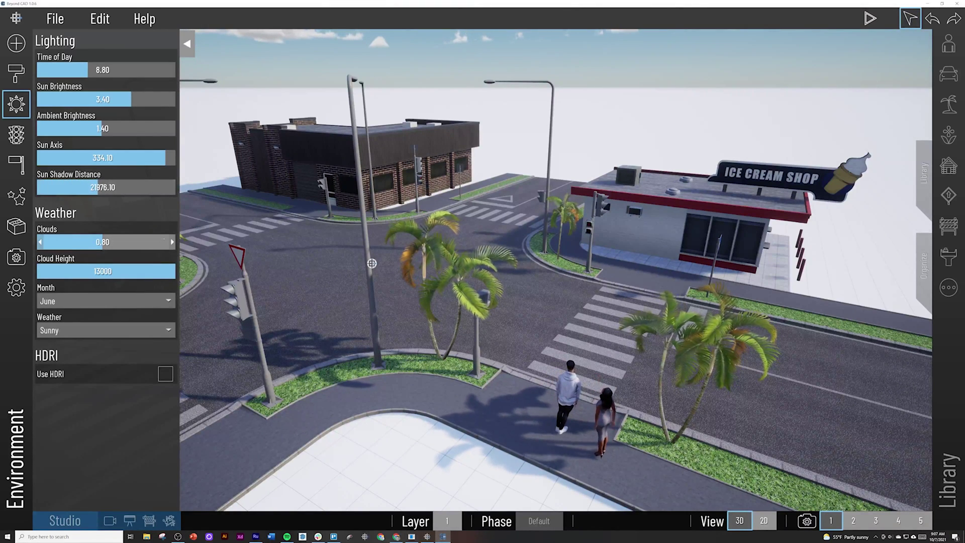
right_drag(337, 229, 5, 222)
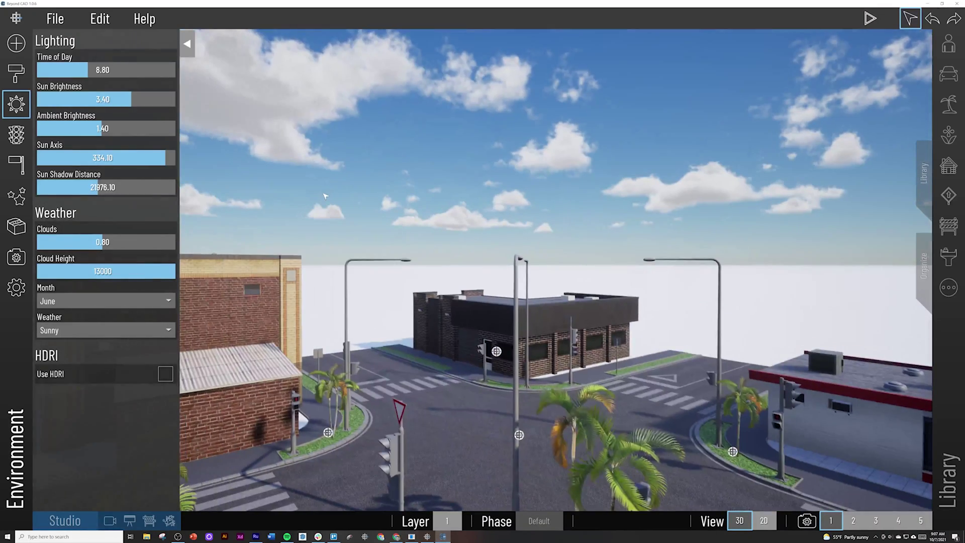
Step: Set the weather's cloud amount to 1.00 and the cloud height to 10356
mouse_move(103, 242)
mouse_down()
mouse_move(62, 242)
mouse_move(159, 242)
mouse_move(118, 241)
mouse_up()
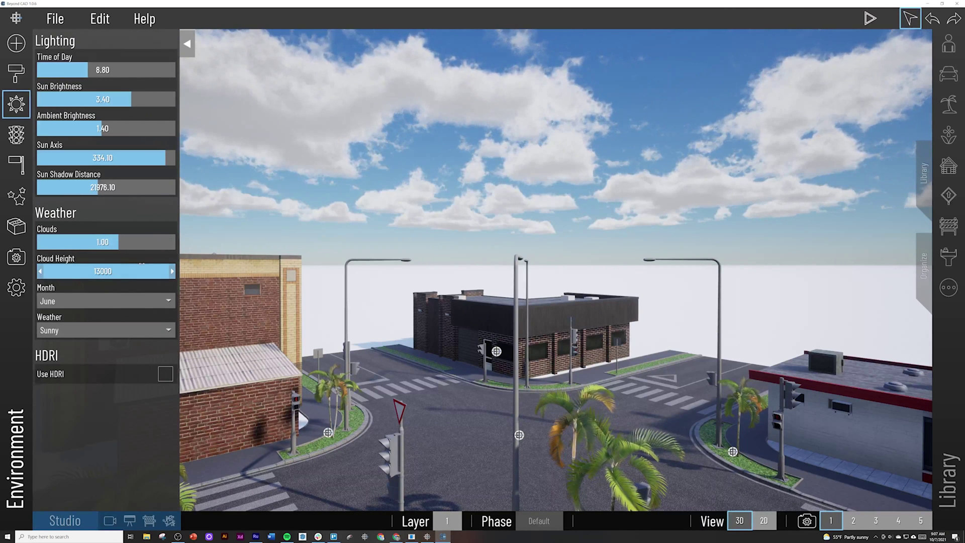
mouse_move(146, 271)
mouse_down()
mouse_move(71, 271)
mouse_move(147, 271)
mouse_up()
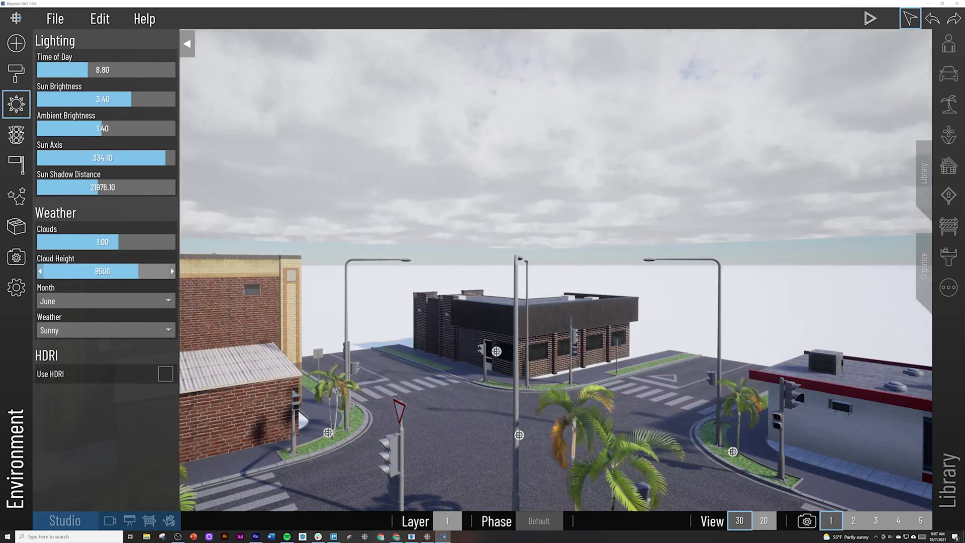
right_drag(369, 281, 393, 276)
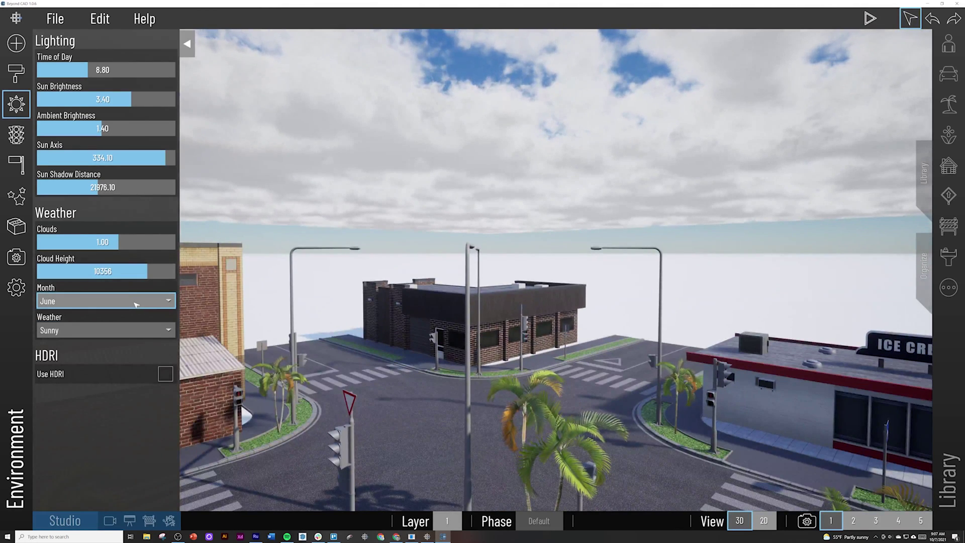
Step: Try the Rainy weather over the intersection and return the weather to Sunny
click(142, 335)
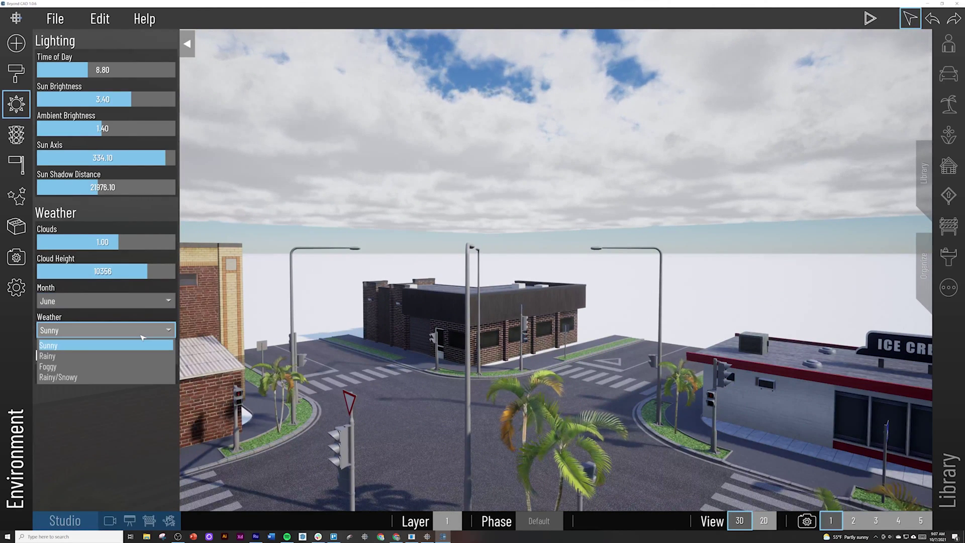
click(120, 355)
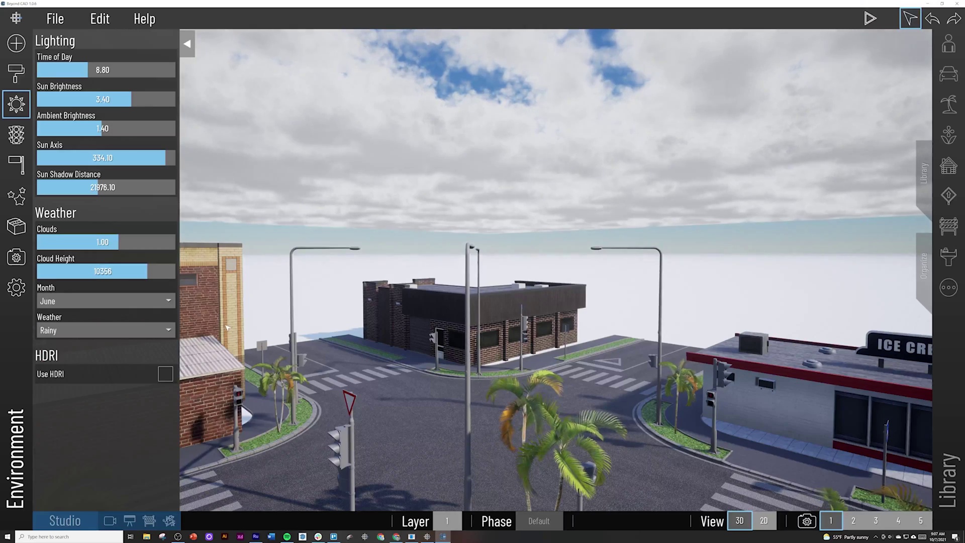
right_drag(400, 316, 397, 351)
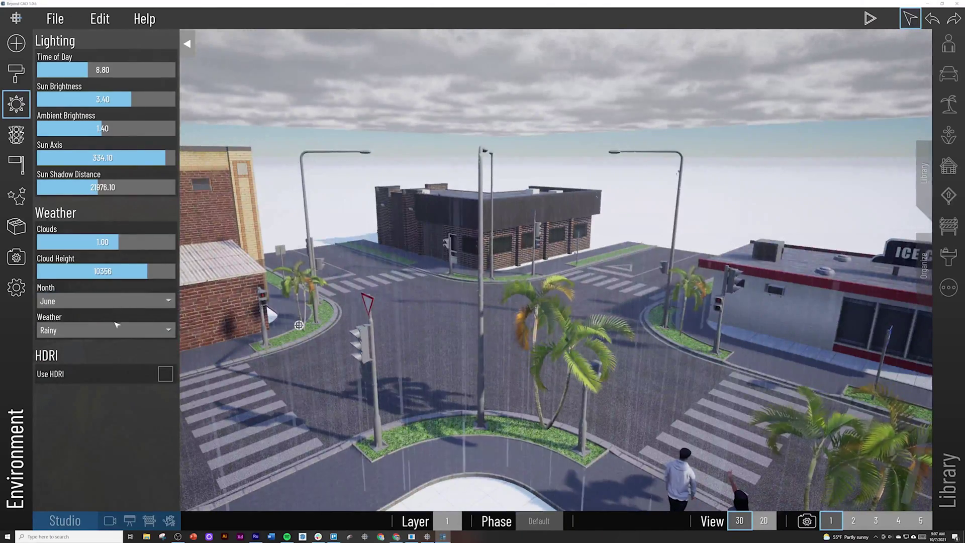
click(117, 327)
click(151, 343)
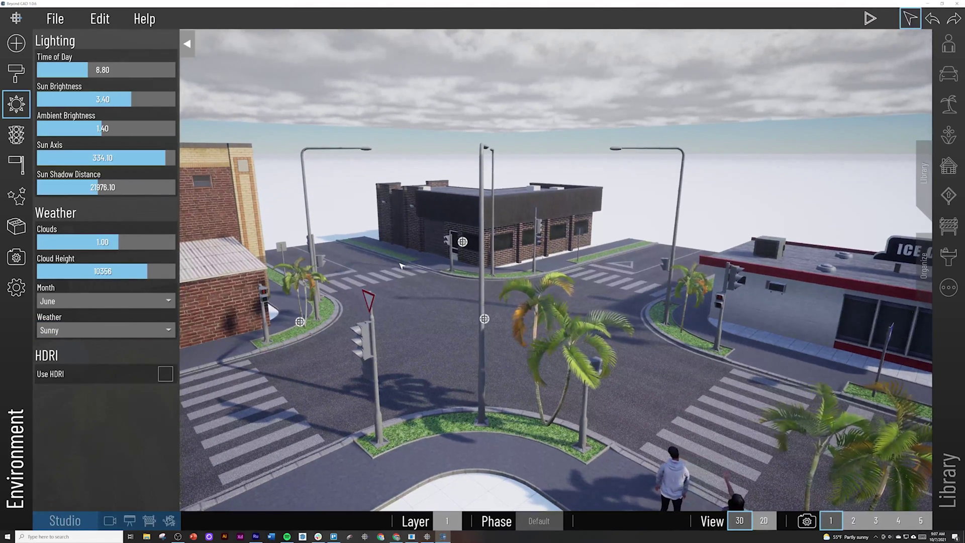
Step: Try an HDRI background with image Img 1 (4k) rotated to 328.70, and turn HDRI off again
click(170, 378)
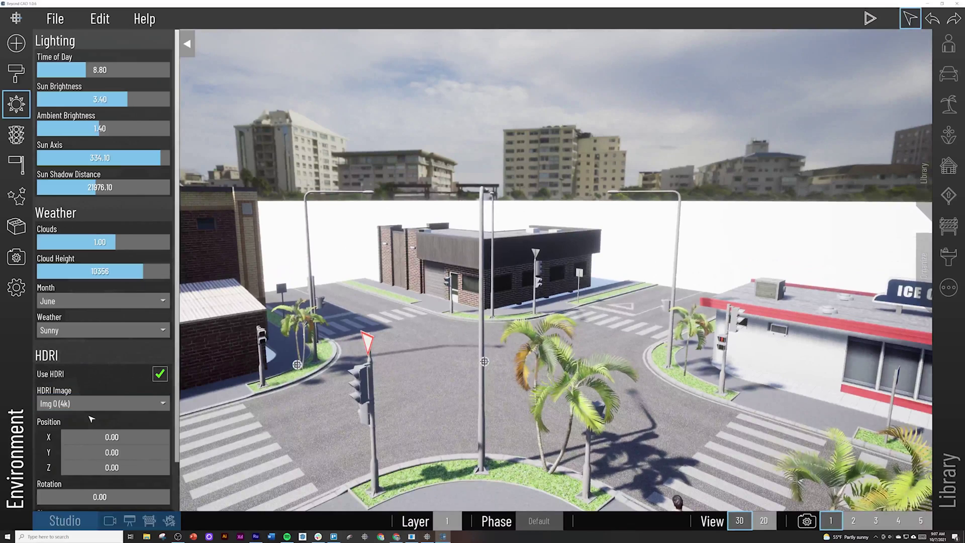
click(107, 405)
click(103, 441)
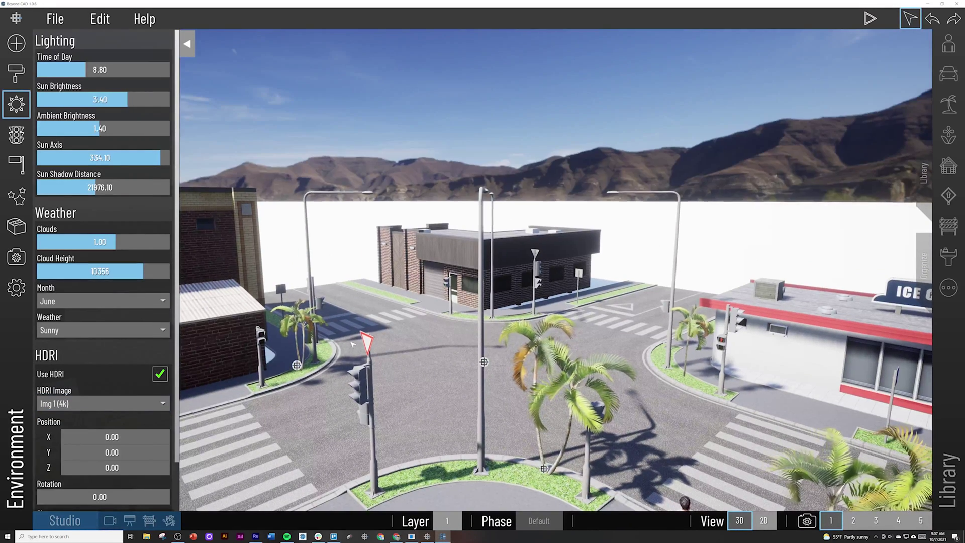
right_drag(352, 345, 453, 322)
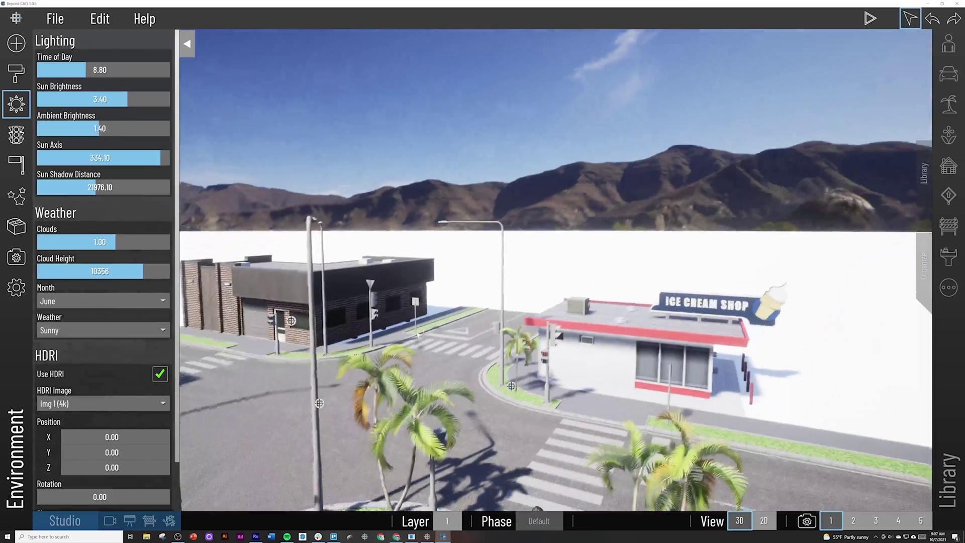
drag(55, 495, 158, 497)
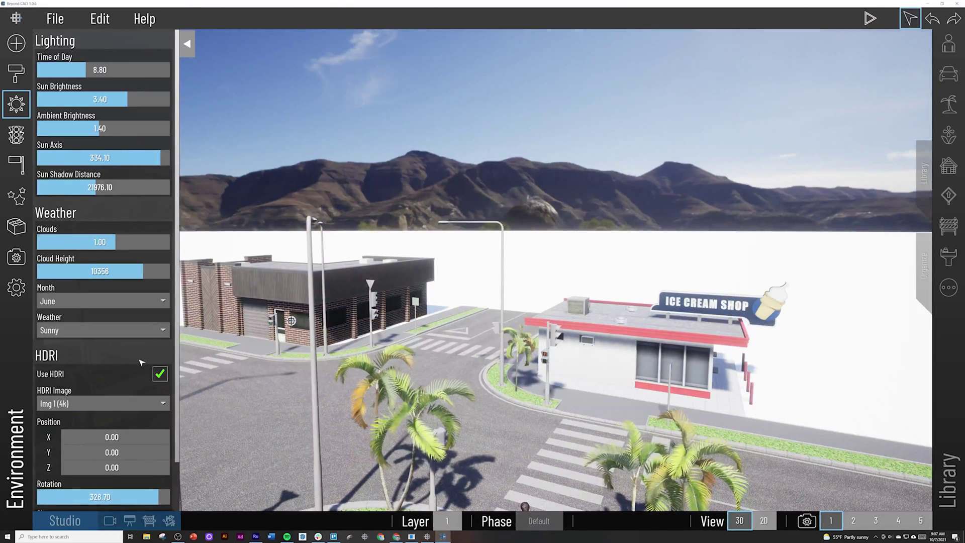
click(159, 373)
right_drag(397, 368, 353, 395)
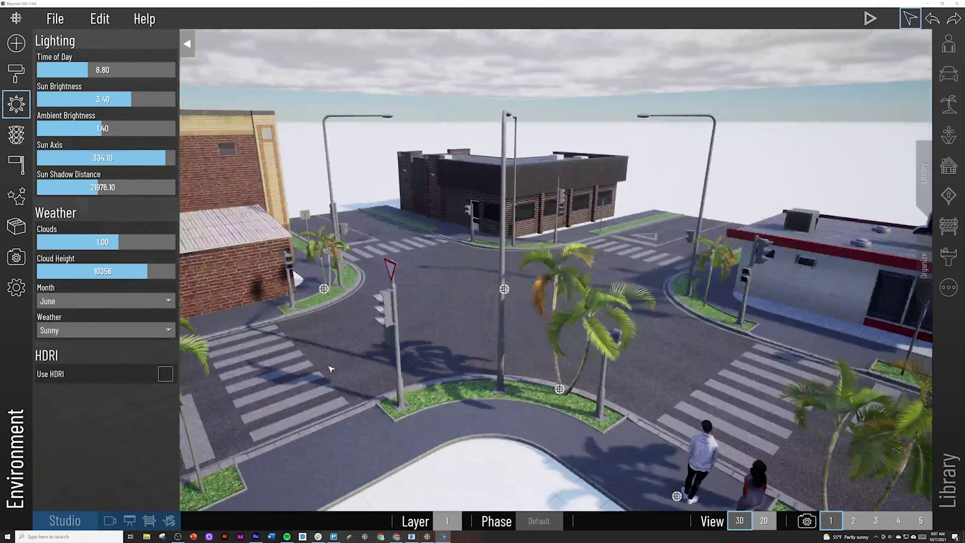
Step: Create a vehicle traffic path from the near road straight through the intersection to the far road, in the lane beside the ice cream shop
click(16, 104)
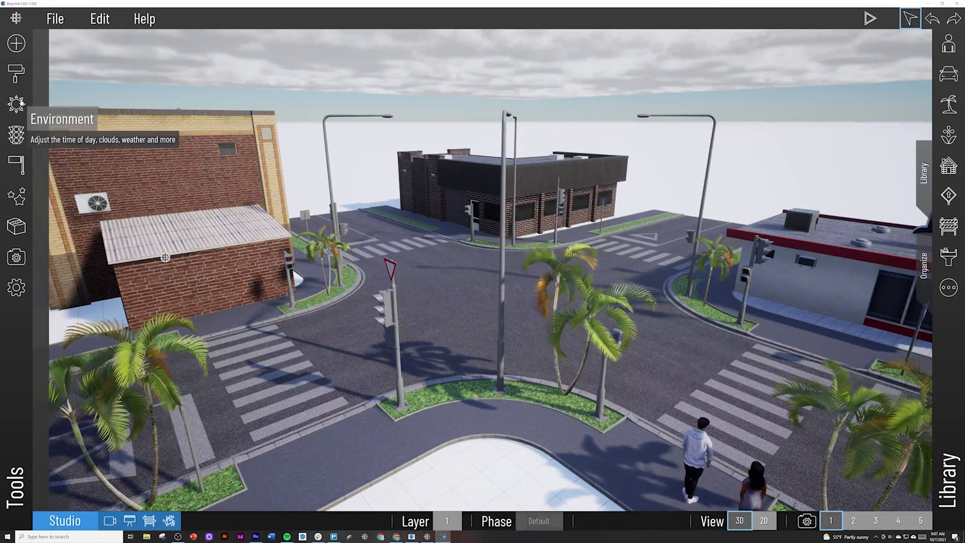
click(16, 135)
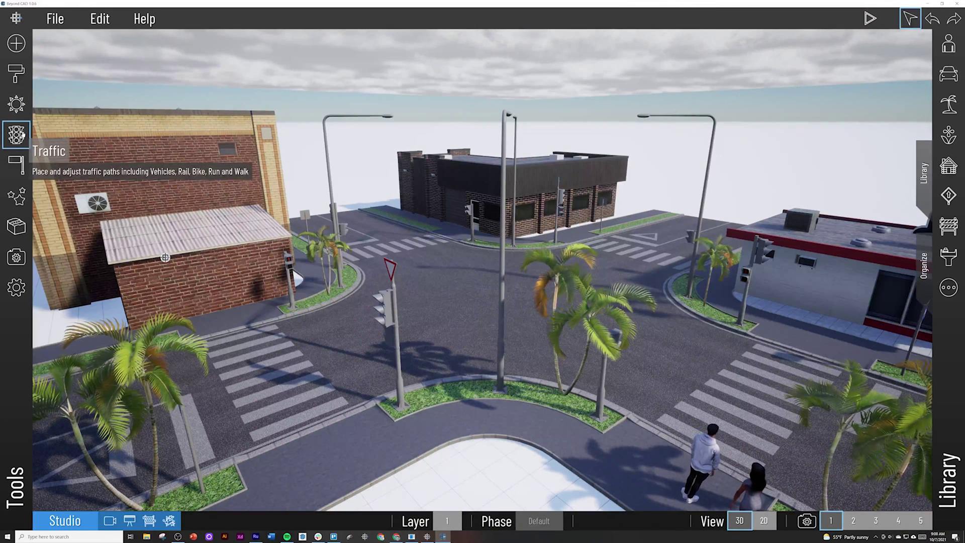
click(22, 134)
right_drag(352, 178, 322, 280)
scroll(322, 280, down, 10)
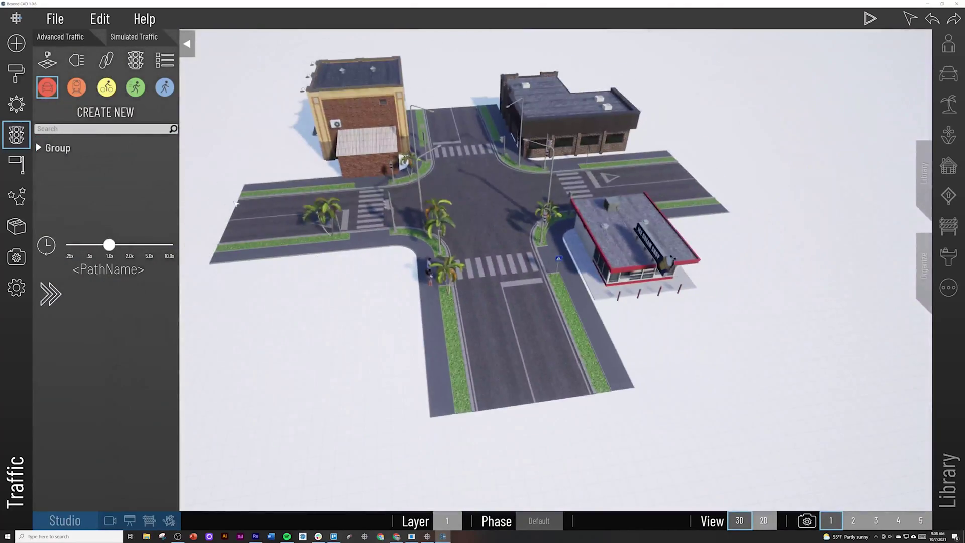
click(122, 112)
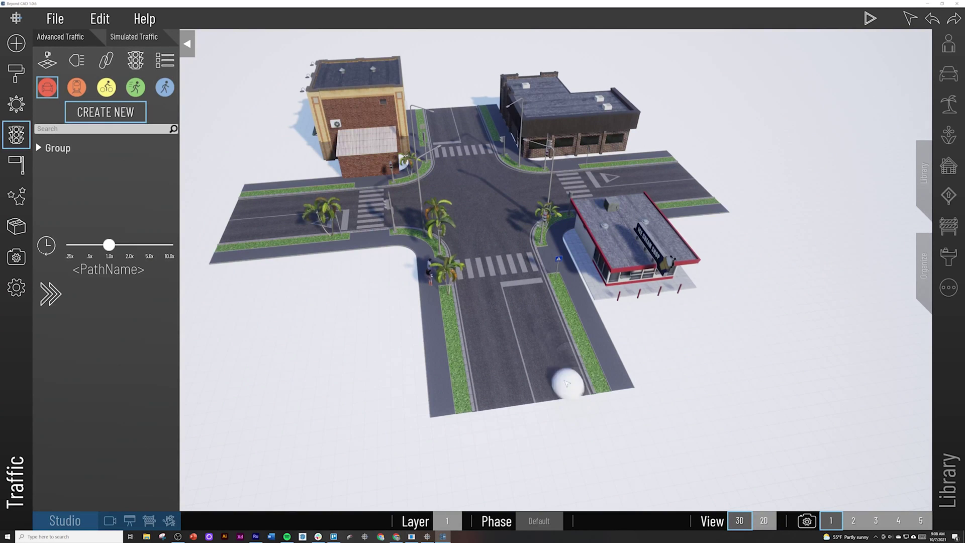
scroll(548, 362, down, 4)
right_drag(541, 354, 550, 381)
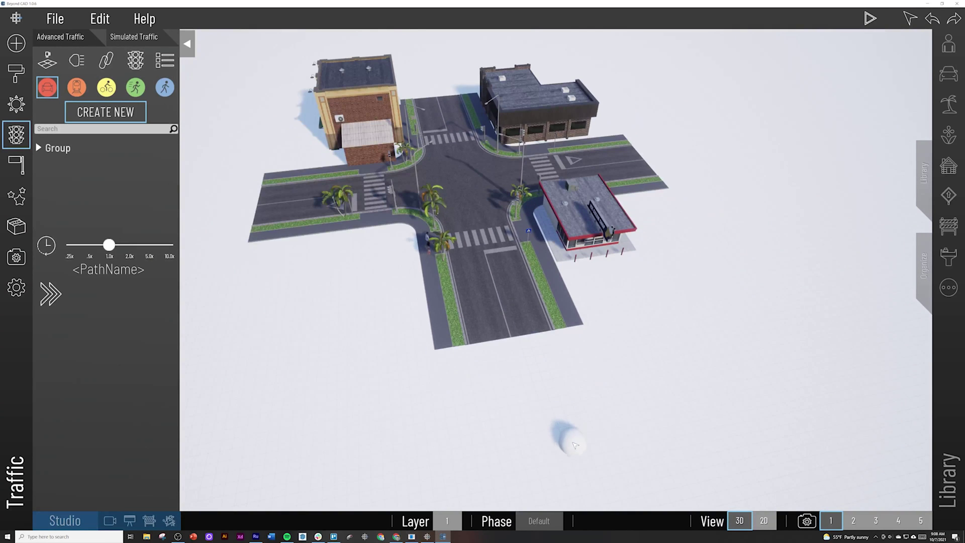
click(577, 451)
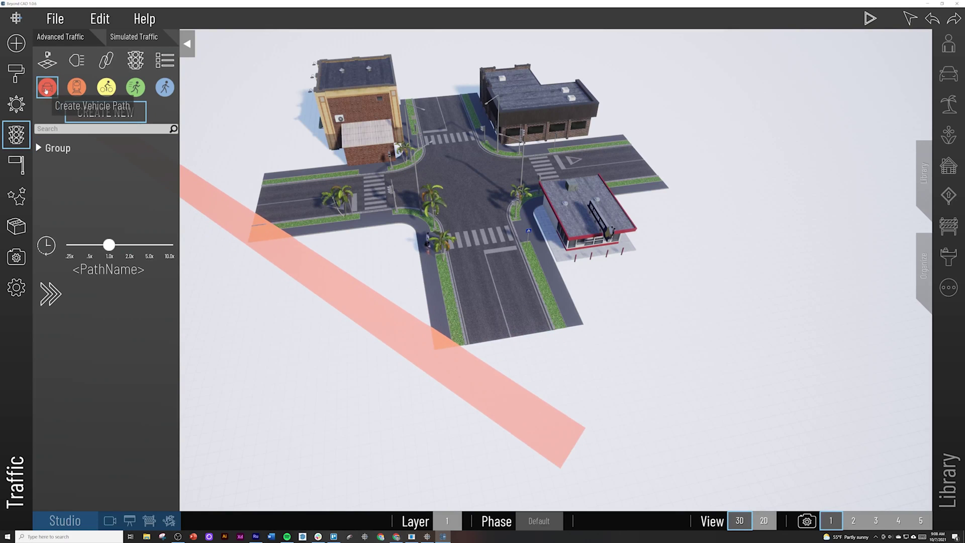
click(47, 89)
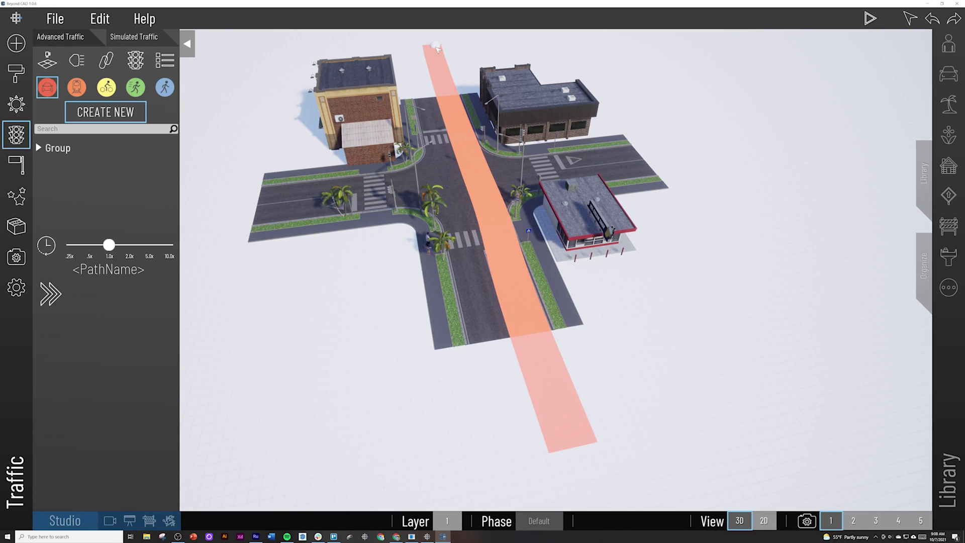
click(437, 48)
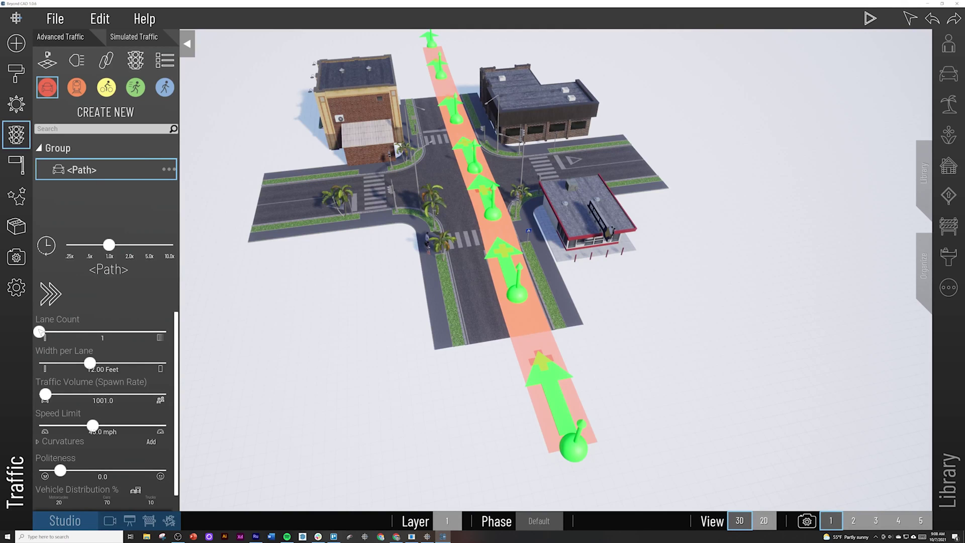
Step: Set the new vehicle path's traffic volume to 200 and its speed limit to 30 mph, and deselect it
mouse_move(39, 332)
mouse_down()
mouse_move(110, 331)
mouse_move(32, 332)
mouse_up()
text(200)
key(Return)
click(103, 431)
text(30)
key(Return)
scroll(105, 410, down, 1)
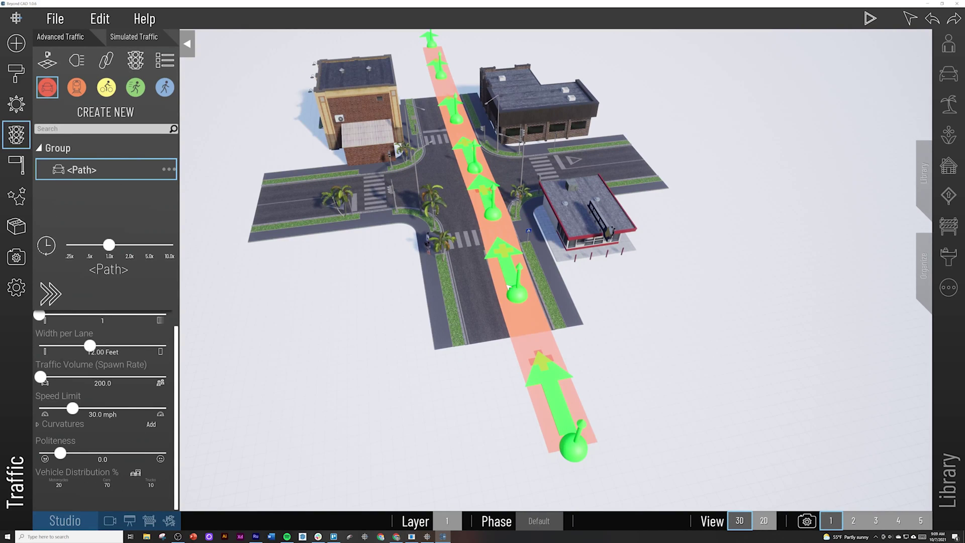
click(378, 294)
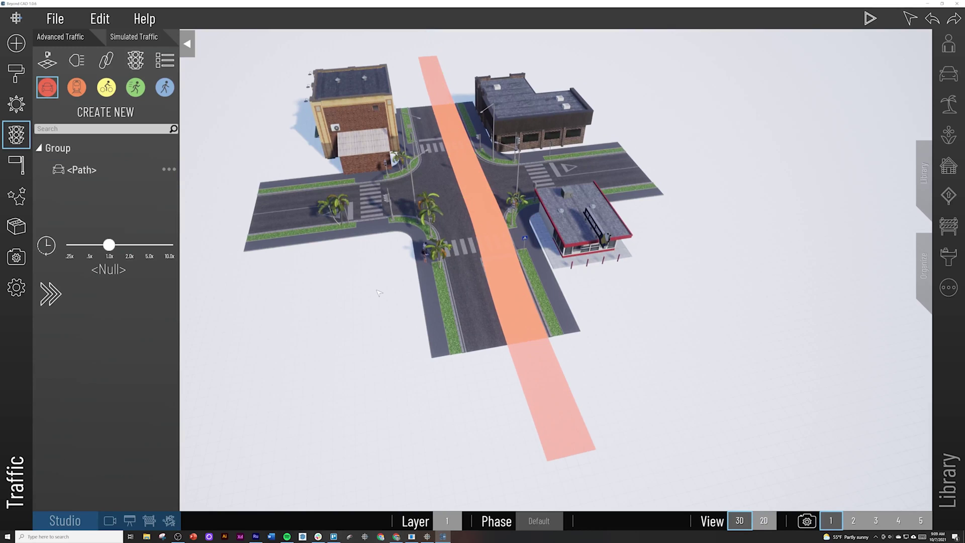
Step: Draw a second vehicle path along the cross street's far lane, running from the ice cream shop side to the brick building side
click(104, 113)
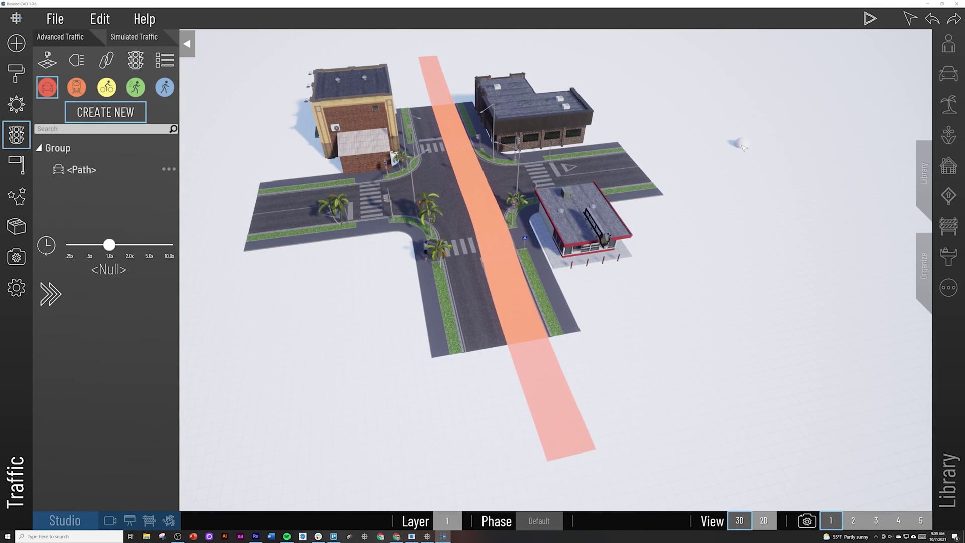
click(758, 140)
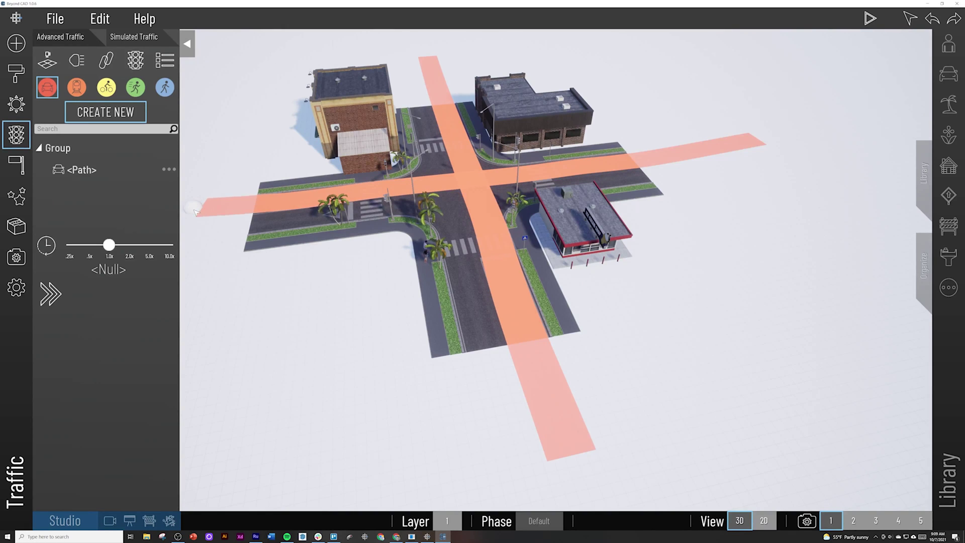
click(194, 215)
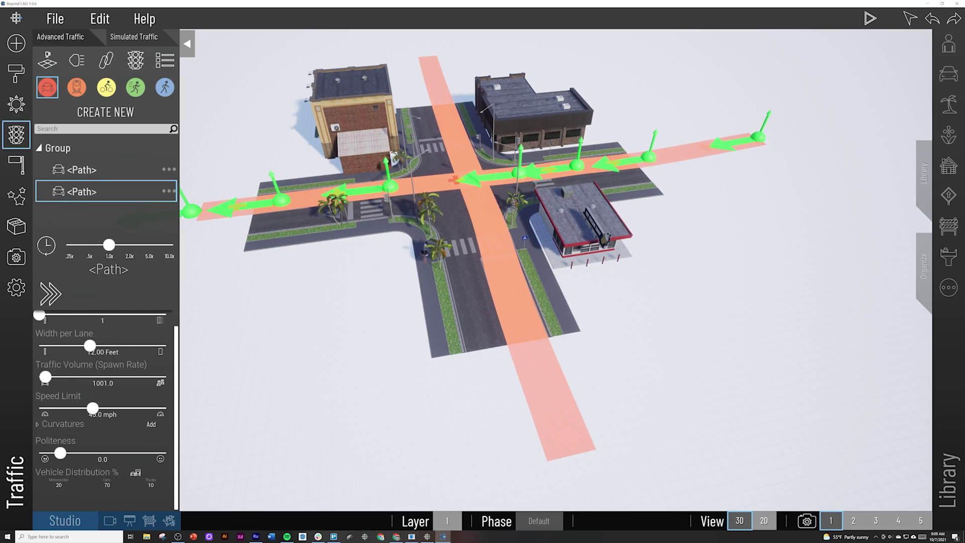
Step: Set the cross-street path's traffic volume to 200 and its speed limit to 32 mph
text(200)
key(Return)
click(93, 413)
text(32)
key(Return)
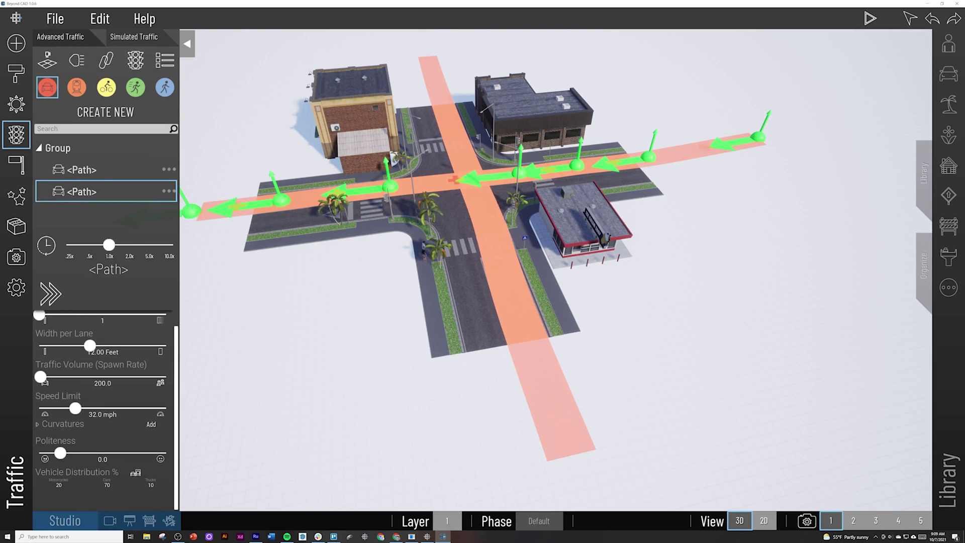
Step: Draw two opposing vehicle paths, one from the far road to the near road and one along the cross street's near lane
click(106, 112)
click(410, 62)
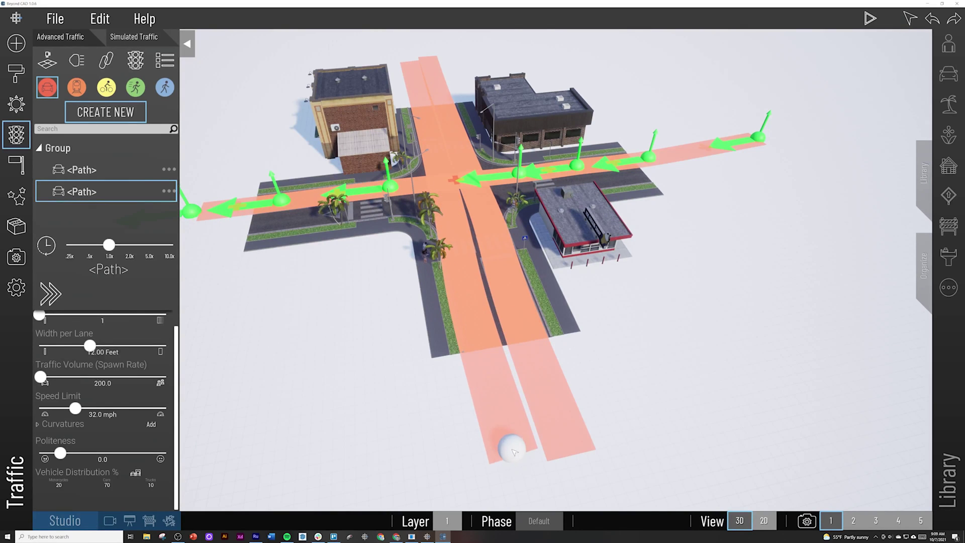
click(513, 449)
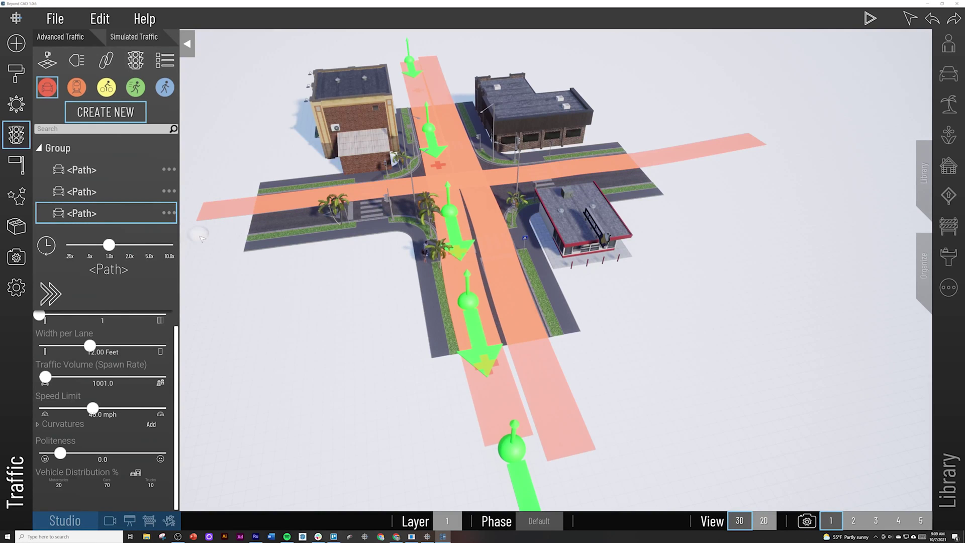
click(200, 237)
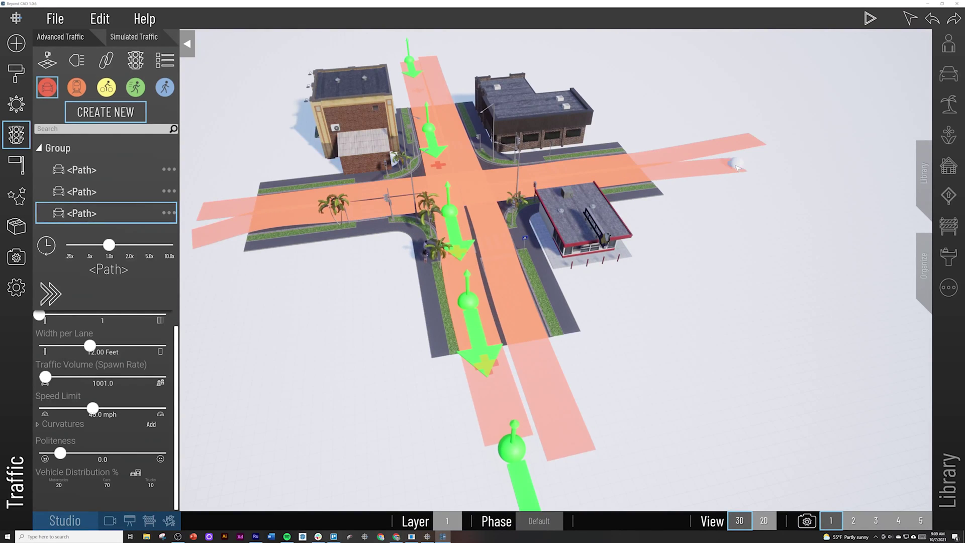
double_click(803, 149)
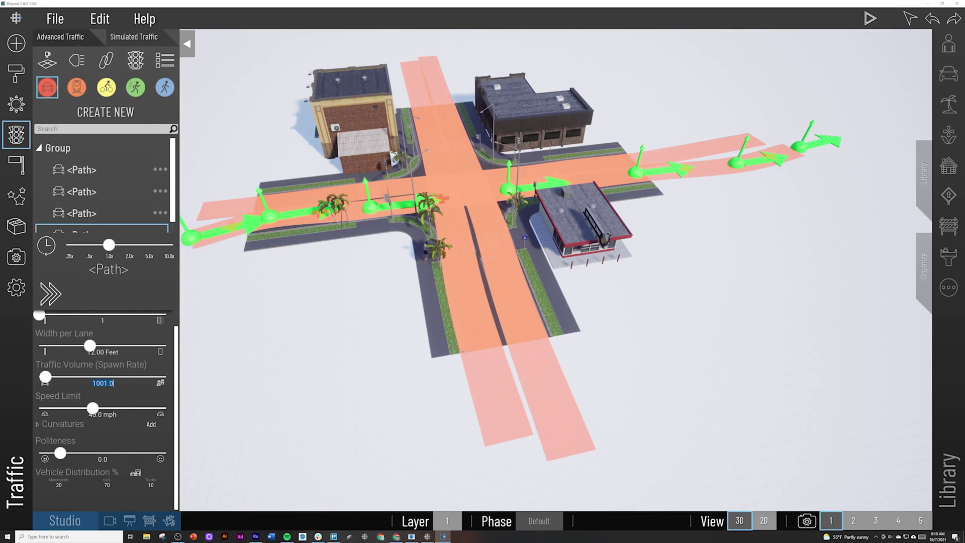
Step: Set the cross street's near-lane path to a traffic volume of 150 and a speed limit of 28 mph
text(150)
key(Return)
click(114, 414)
text(28)
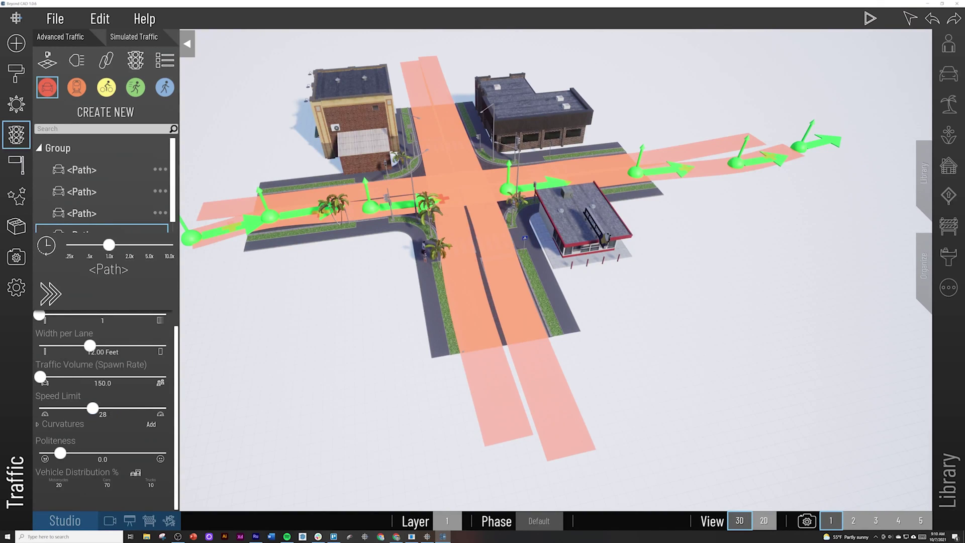
key(Return)
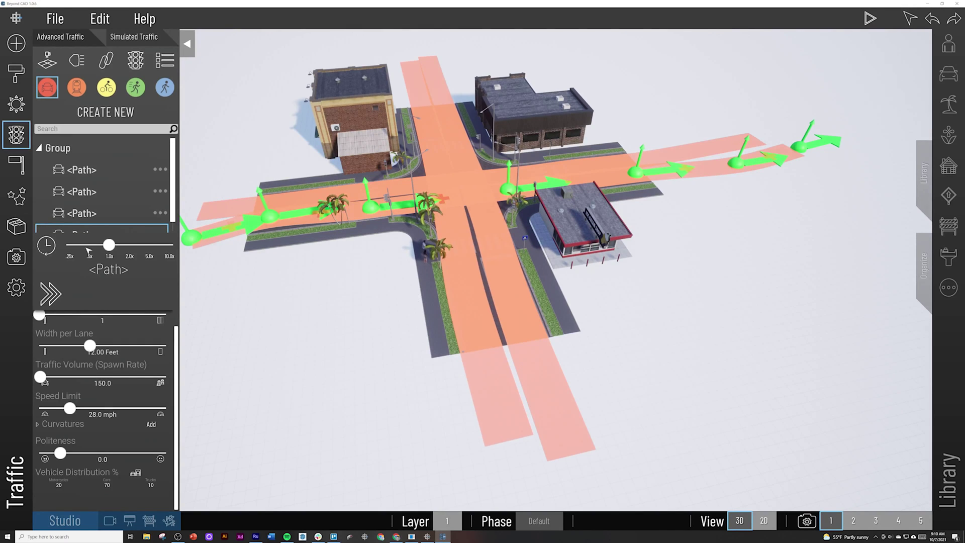
Step: Set the path running from the far road to the near road to a traffic volume of 180 and a speed limit of 39 mph
click(134, 213)
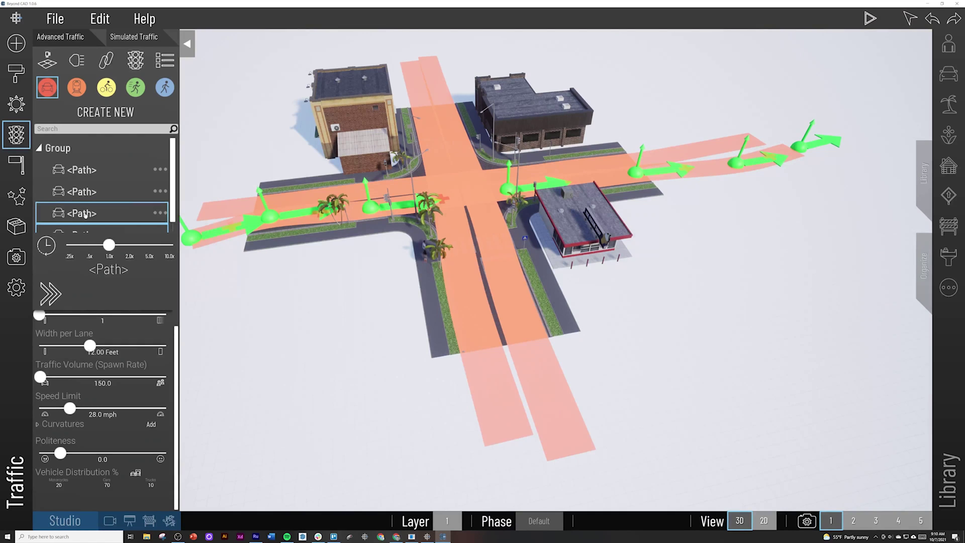
click(114, 383)
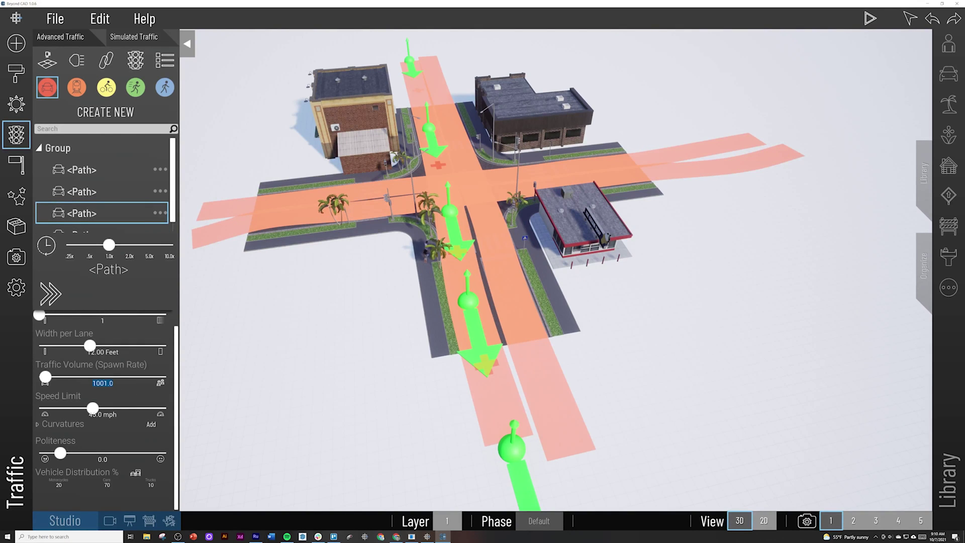
text(180)
key(Tab)
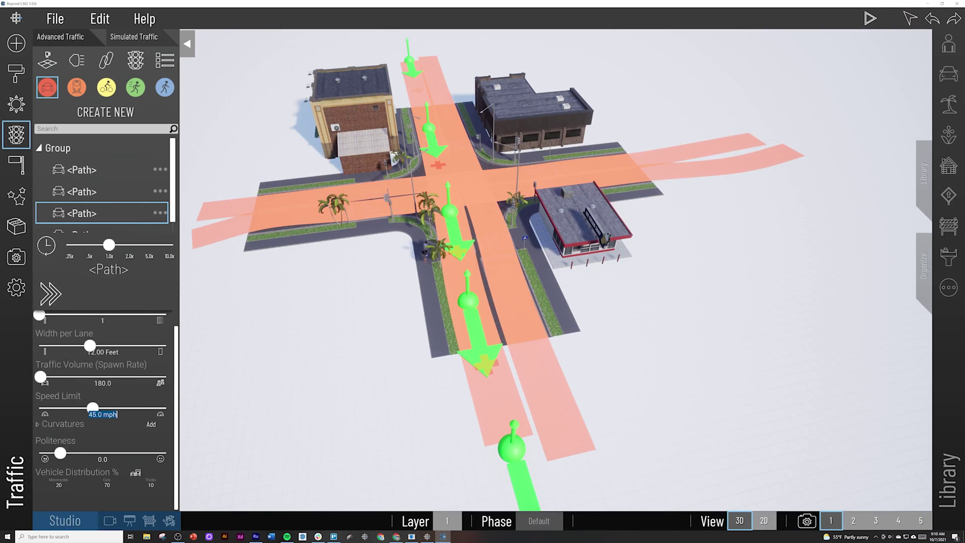
text(39)
key(Return)
Step: Rename the first path in the group, which runs from the near road to the far road, as South
scroll(112, 184, down, 1)
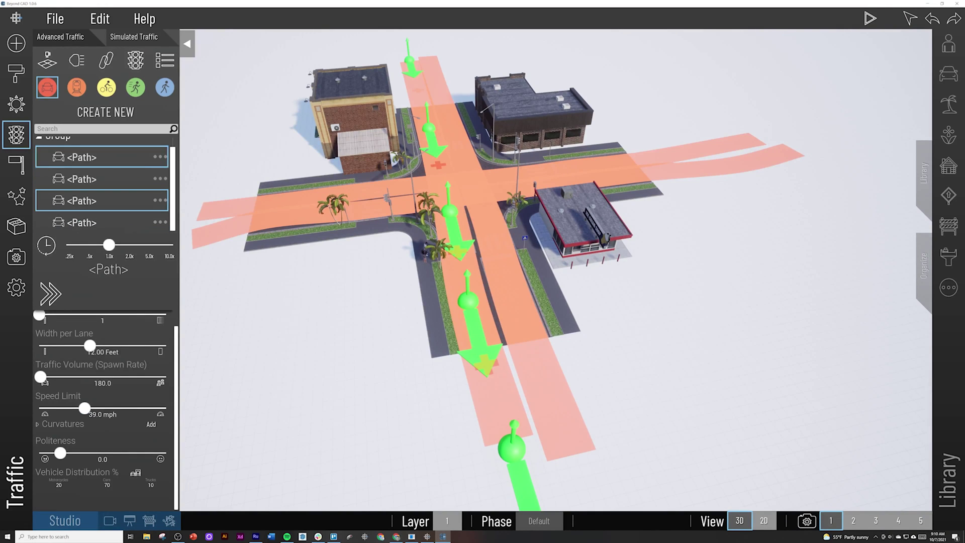
click(160, 158)
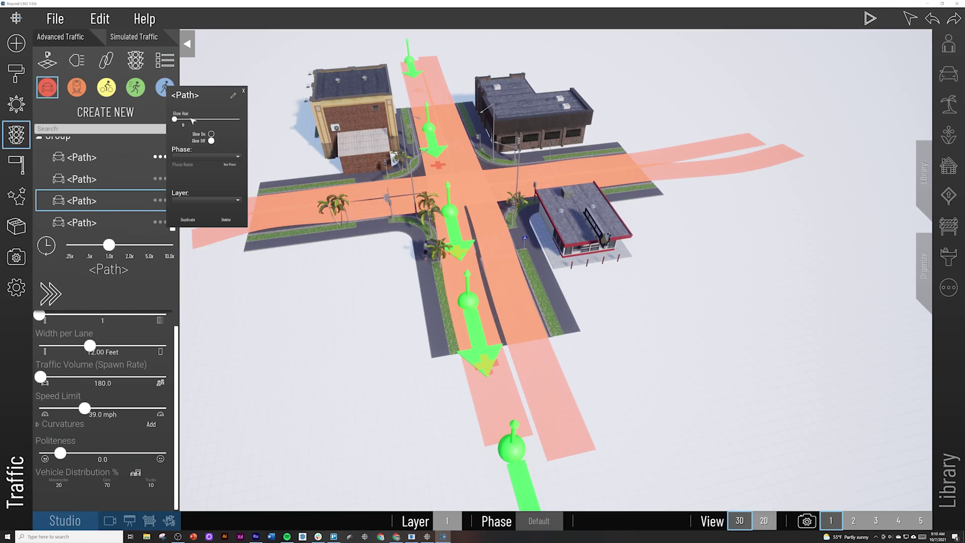
click(135, 159)
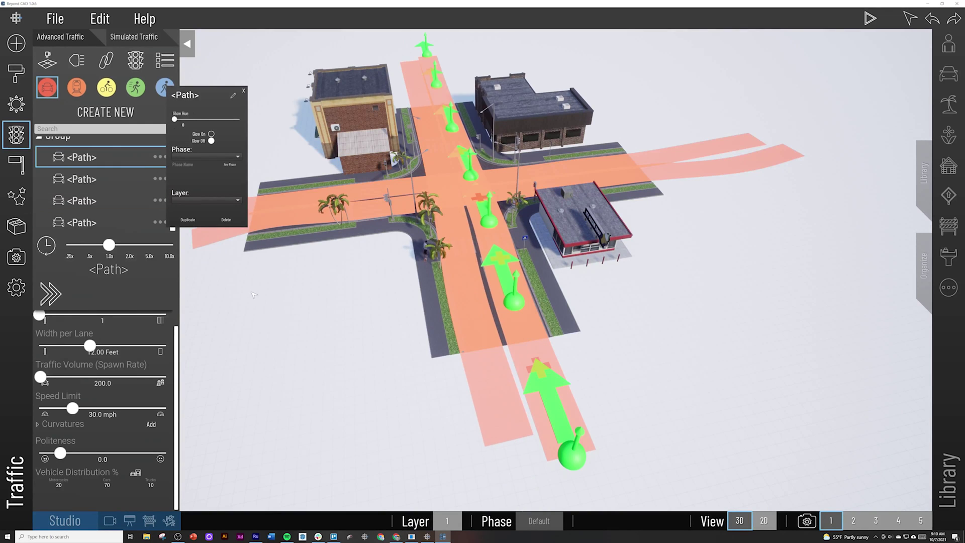
double_click(199, 95)
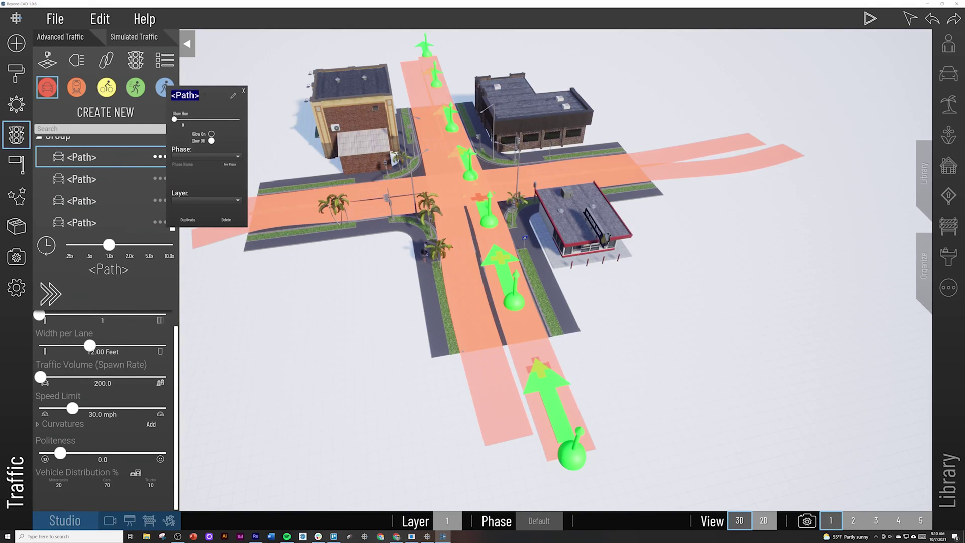
text(South)
key(Return)
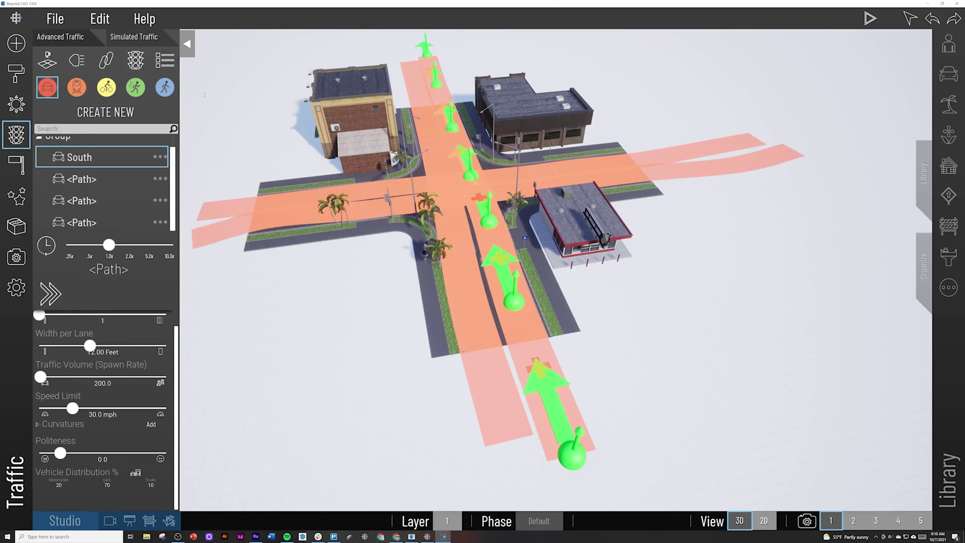
Step: Rename the second path in the group as North and open the third path's options
click(159, 179)
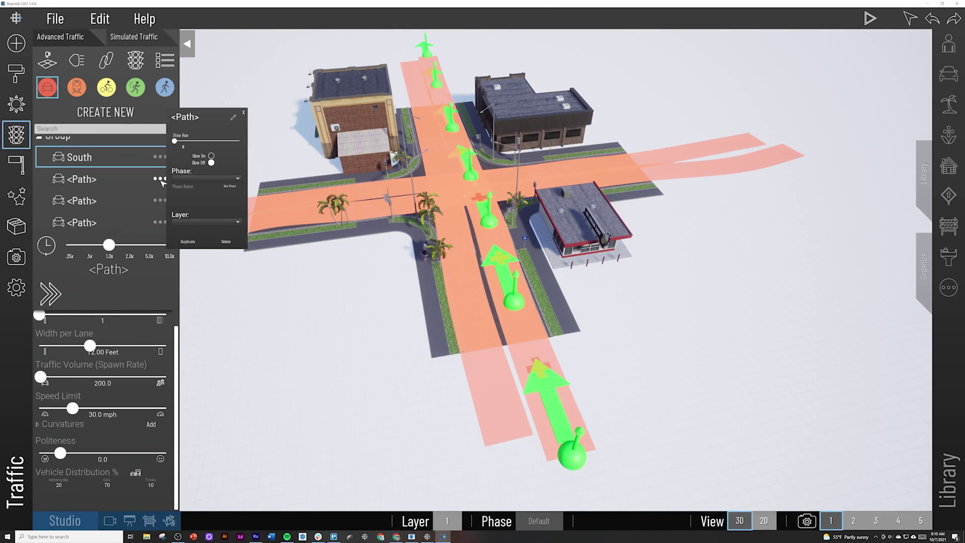
double_click(184, 117)
text(North)
key(Return)
click(159, 200)
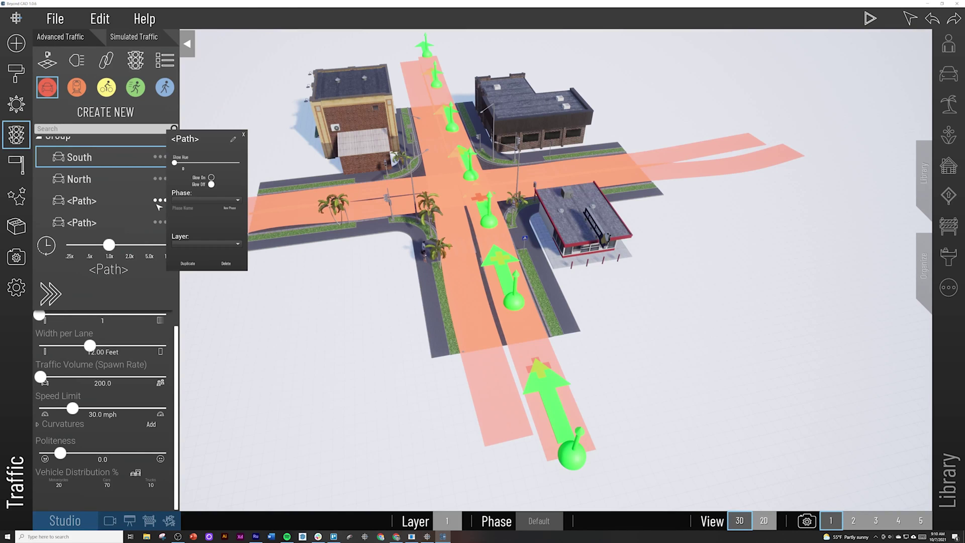
Step: Rename the cross street's far-lane path as East
click(113, 182)
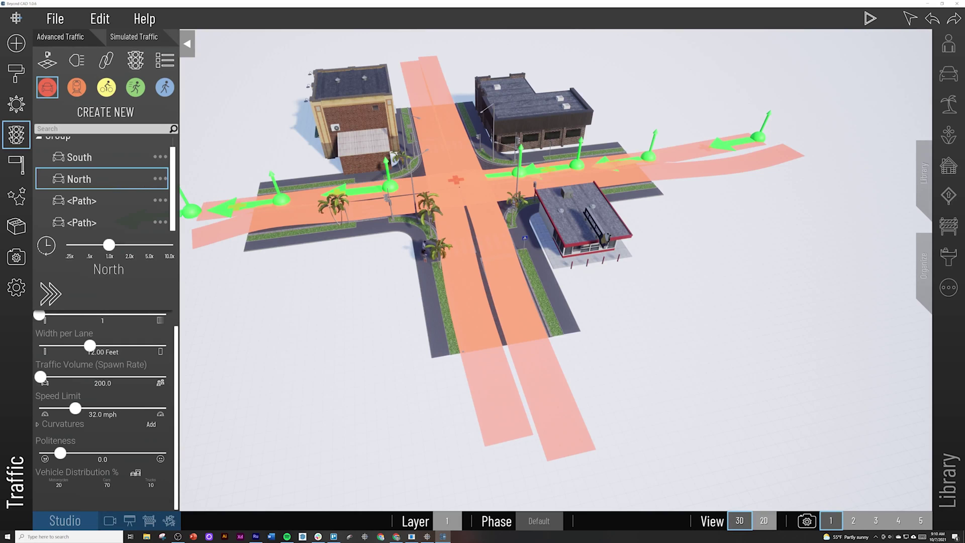
click(160, 179)
click(197, 120)
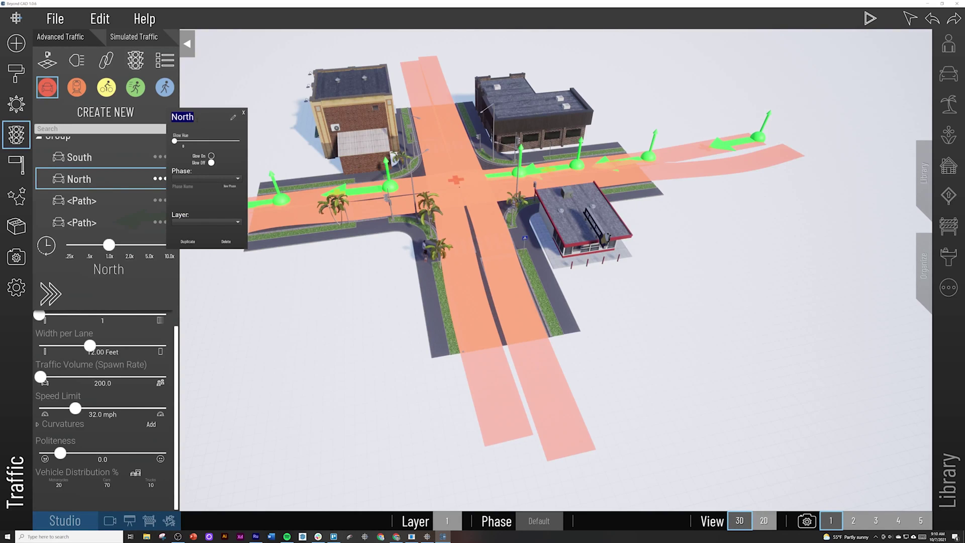
text(East)
key(Return)
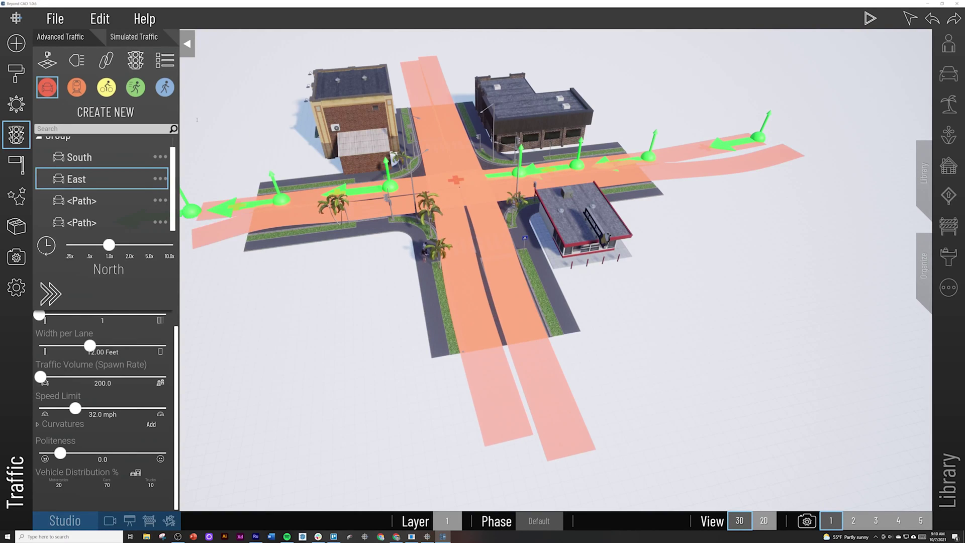
Step: Rename the path running from the far road to the near road as North
click(147, 201)
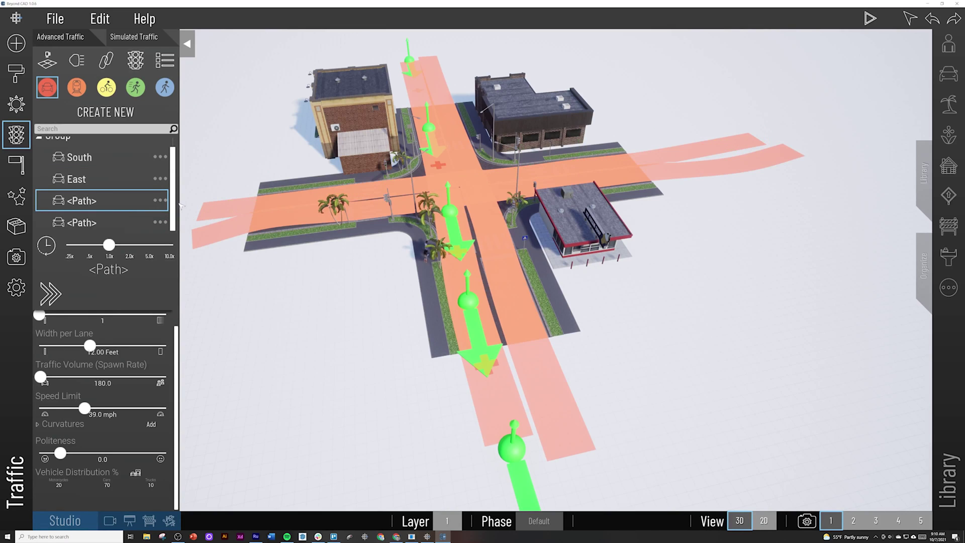
click(160, 200)
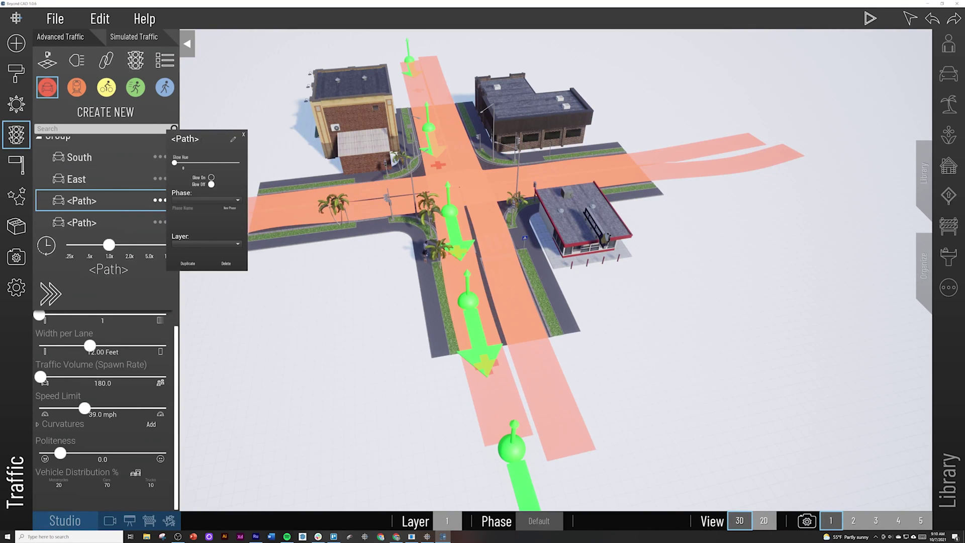
click(185, 139)
text(North)
key(Return)
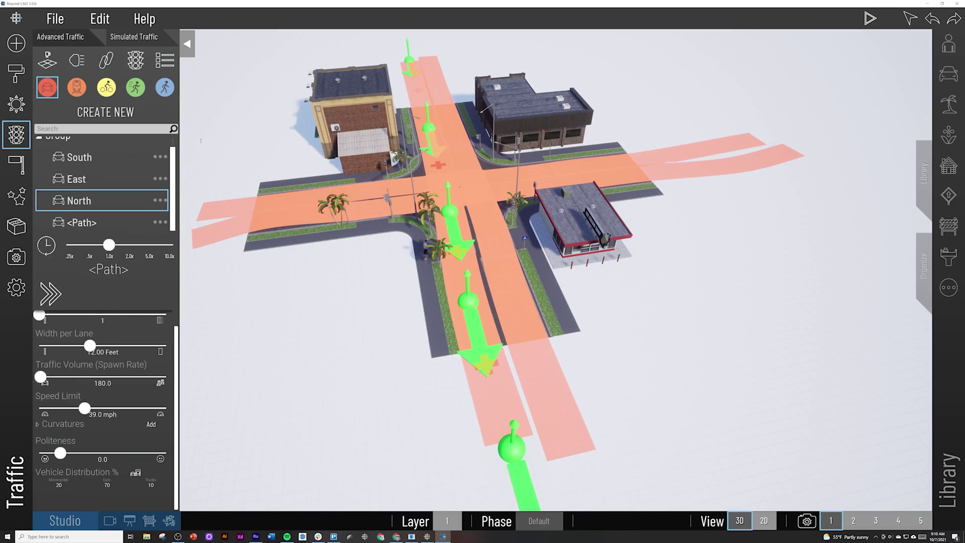
Step: Rename the cross street's near-lane path as West
click(167, 223)
double_click(199, 161)
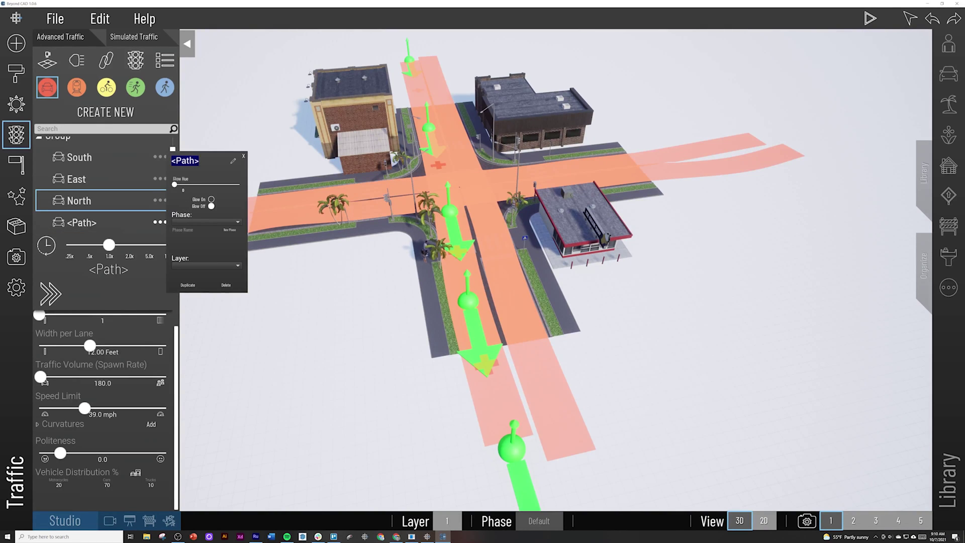
text(West)
key(Return)
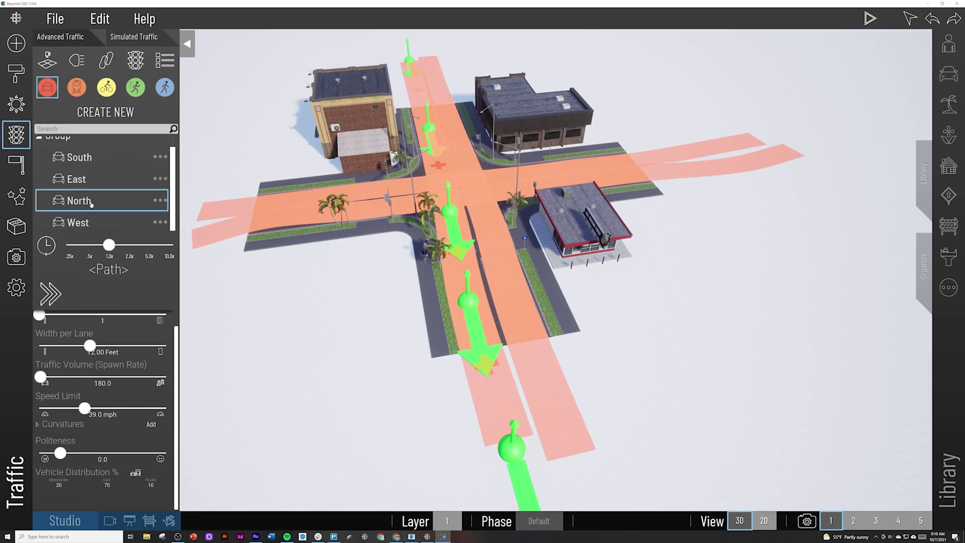
click(379, 349)
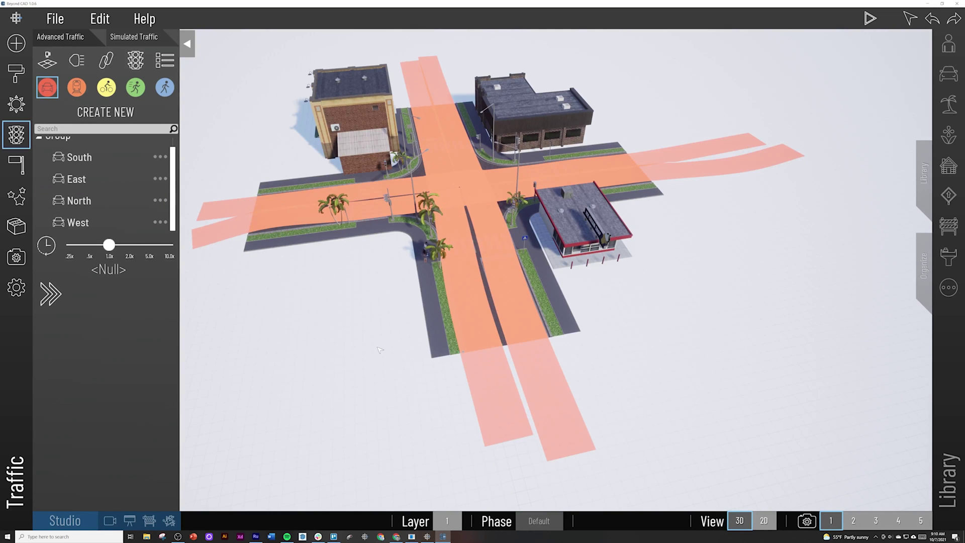
click(478, 297)
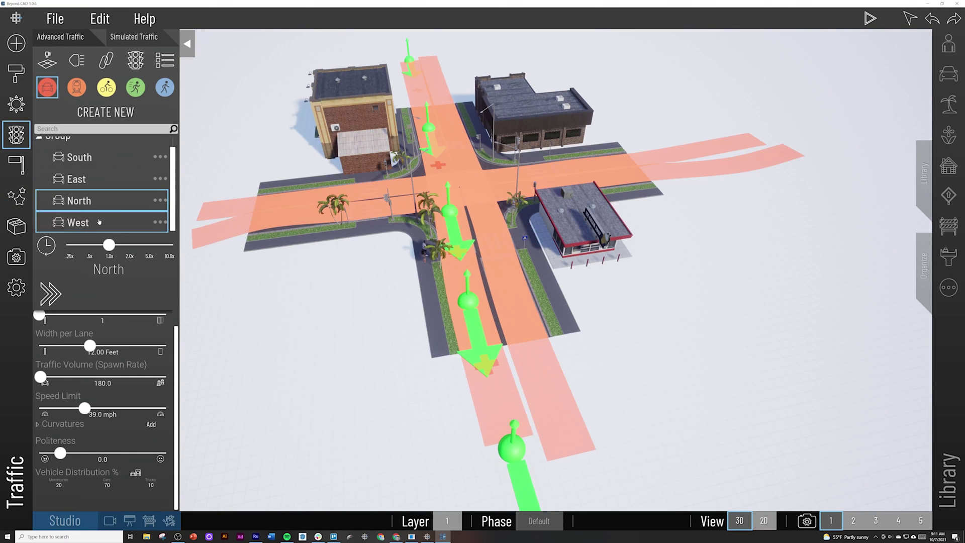
click(18, 137)
click(16, 135)
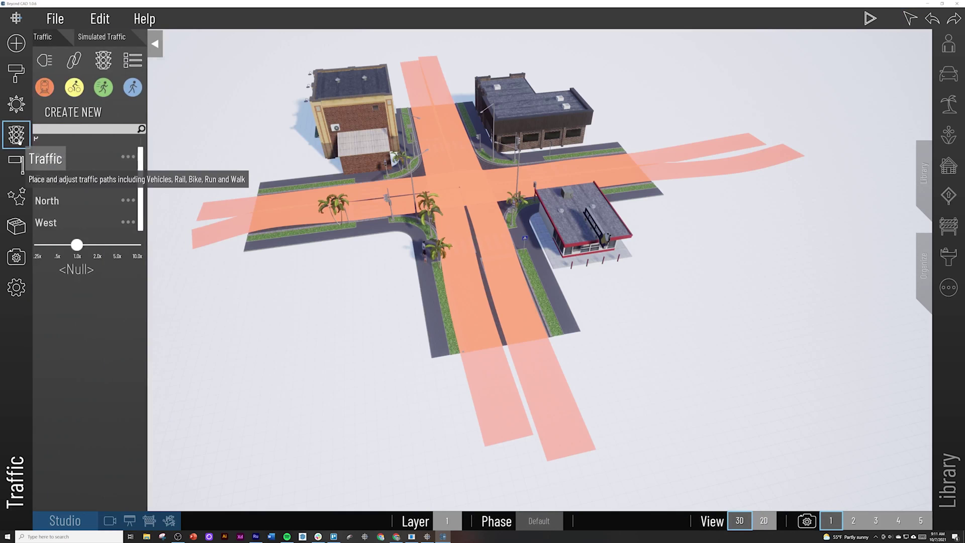
click(97, 201)
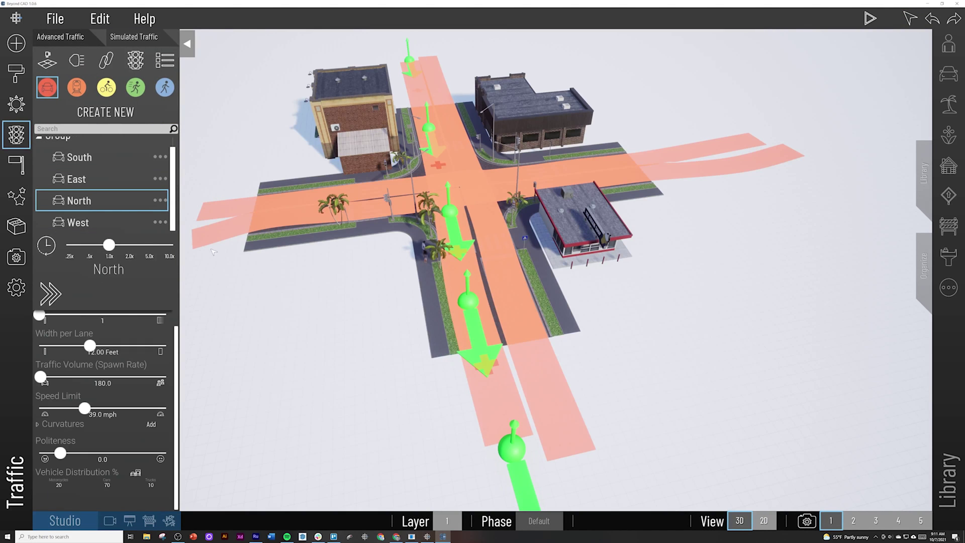
click(365, 302)
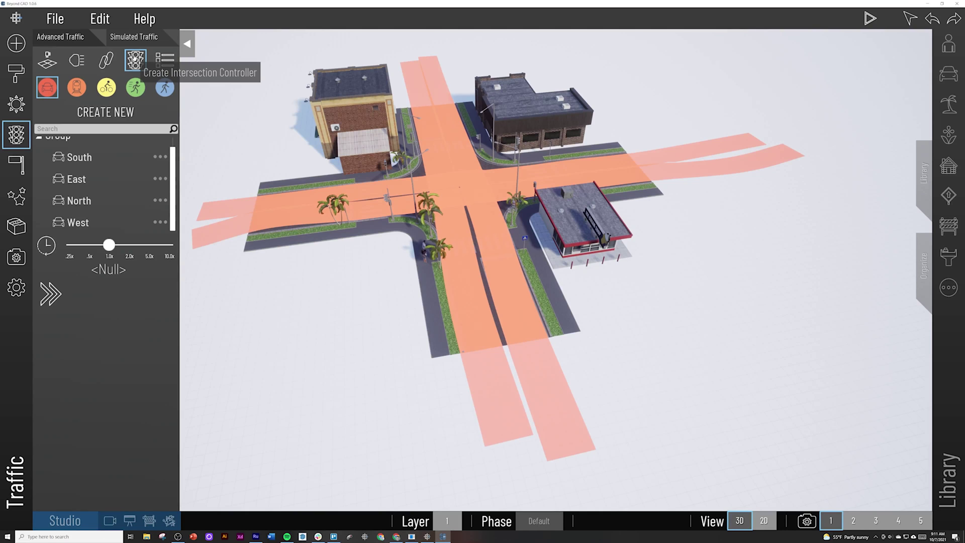
Step: Create an intersection controller and add four path entries to it
click(135, 59)
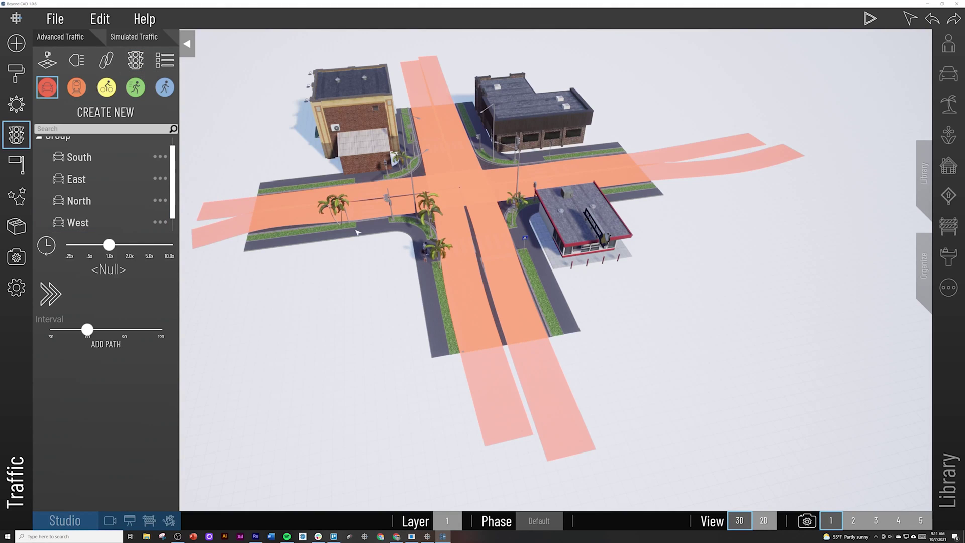
click(106, 345)
click(106, 345)
click(106, 345)
click(107, 345)
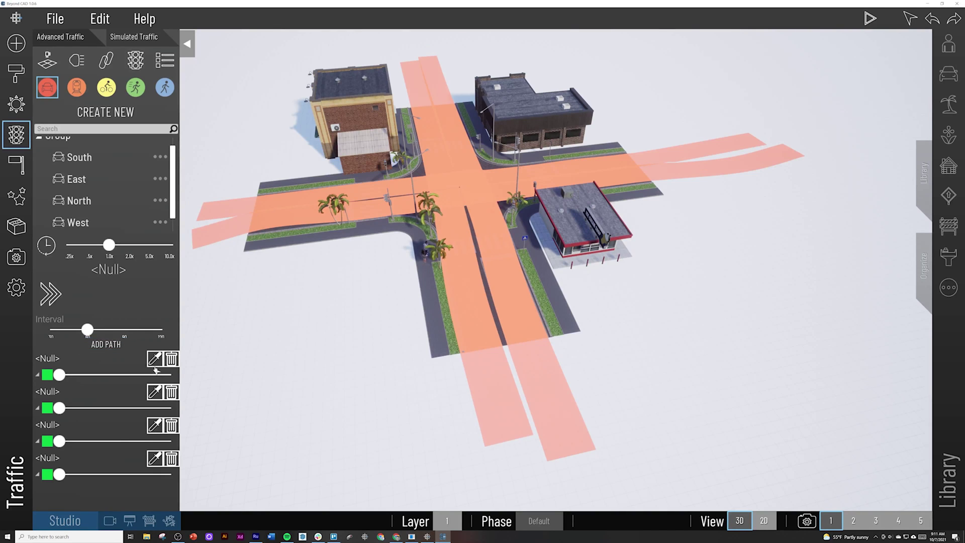
Step: Assign the North, South, West and East paths to the controller's four entries, in that order
click(155, 359)
click(502, 359)
click(155, 391)
click(533, 355)
click(154, 425)
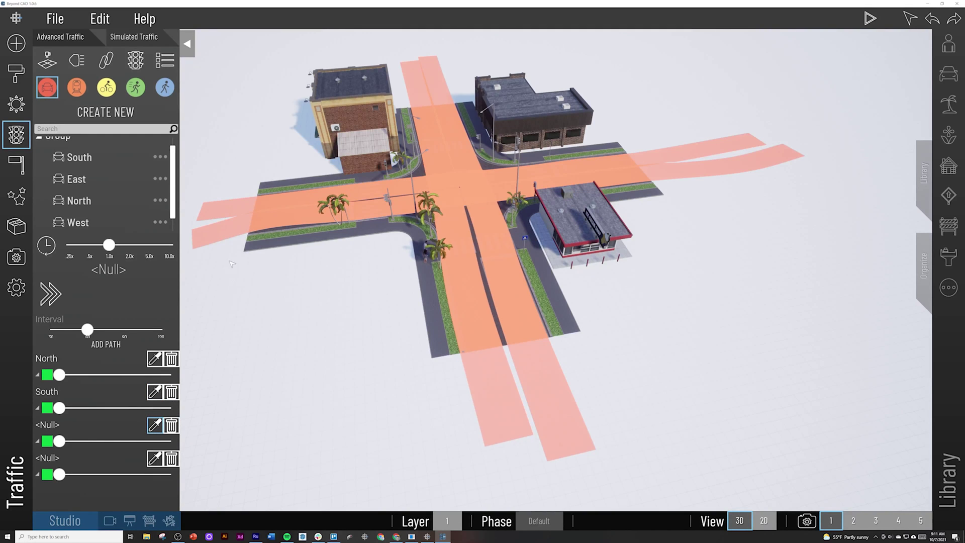
click(228, 233)
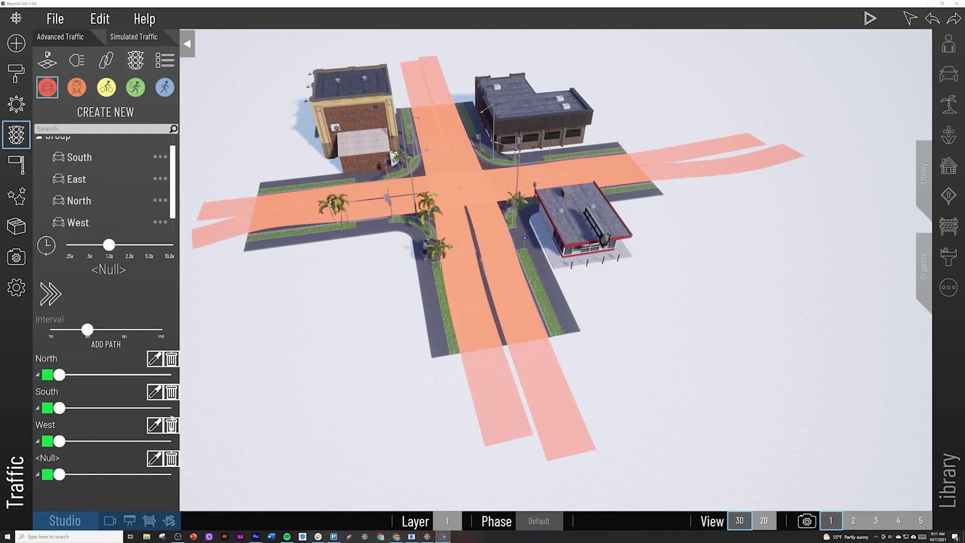
click(154, 458)
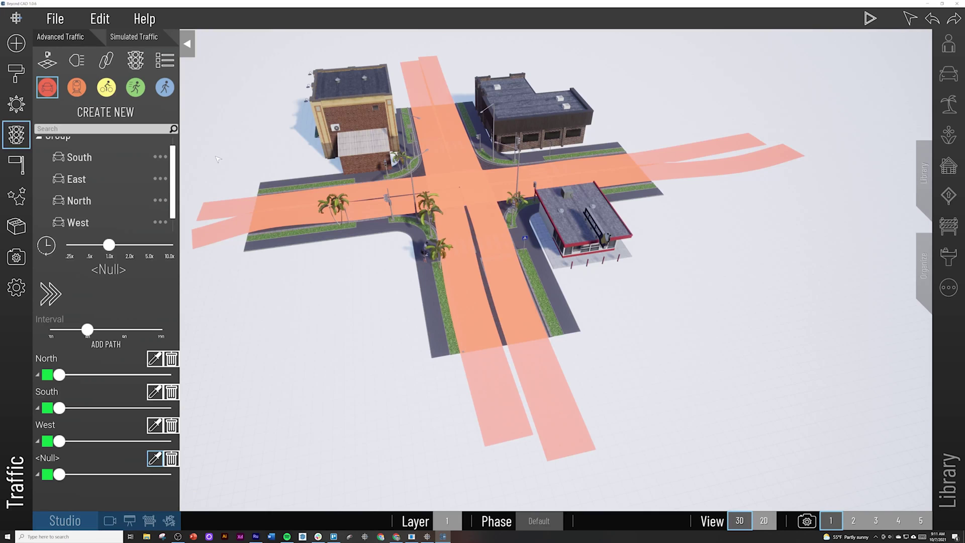
click(228, 216)
Step: Position the stop lines of the North, South, West and East paths at their approaches to the intersection
drag(59, 375, 117, 373)
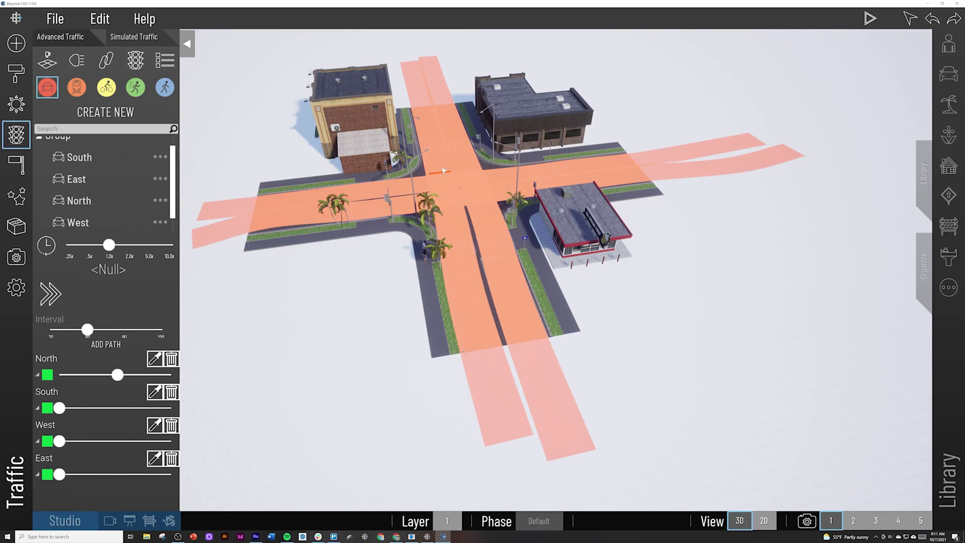
drag(59, 407, 94, 407)
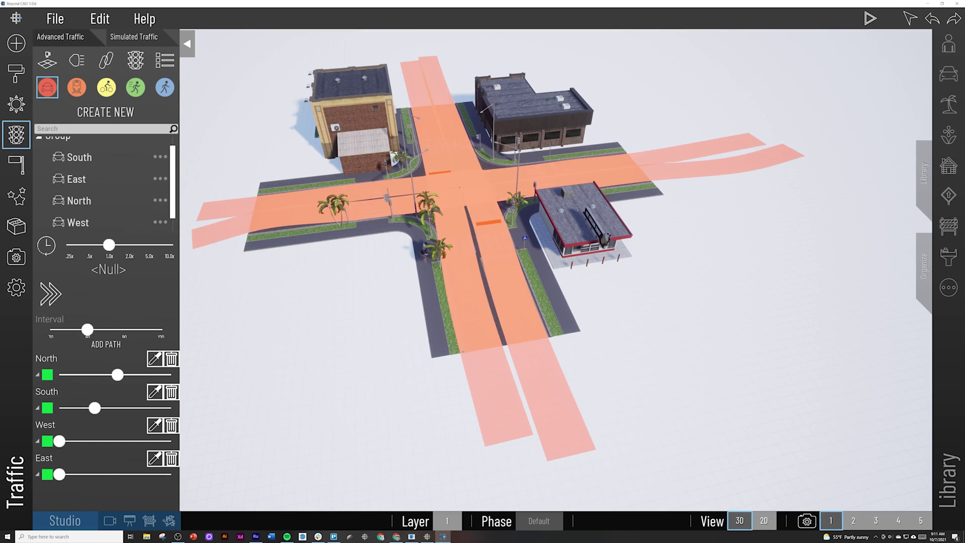
drag(59, 441, 88, 441)
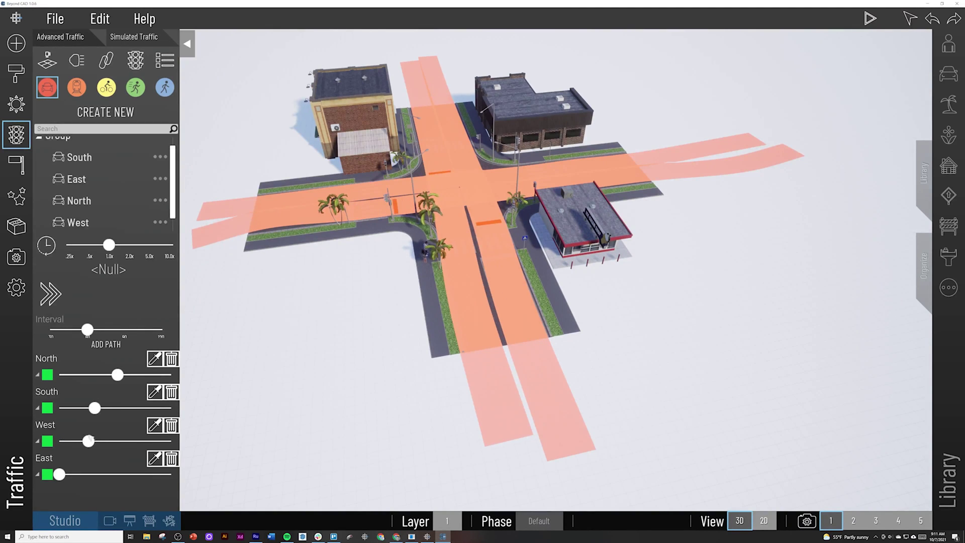
drag(60, 474, 115, 474)
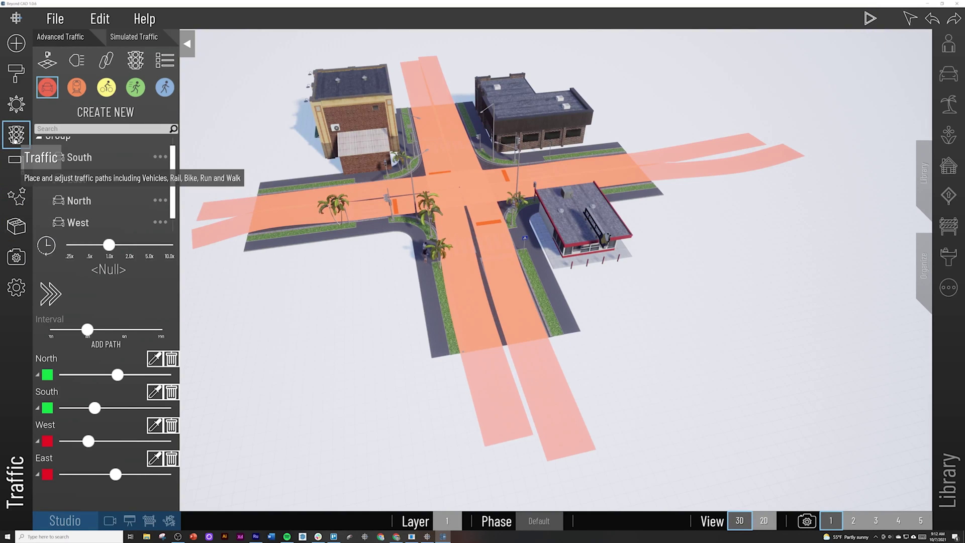
Step: Run the traffic simulation and set its playback speed to about 5.0x
click(869, 18)
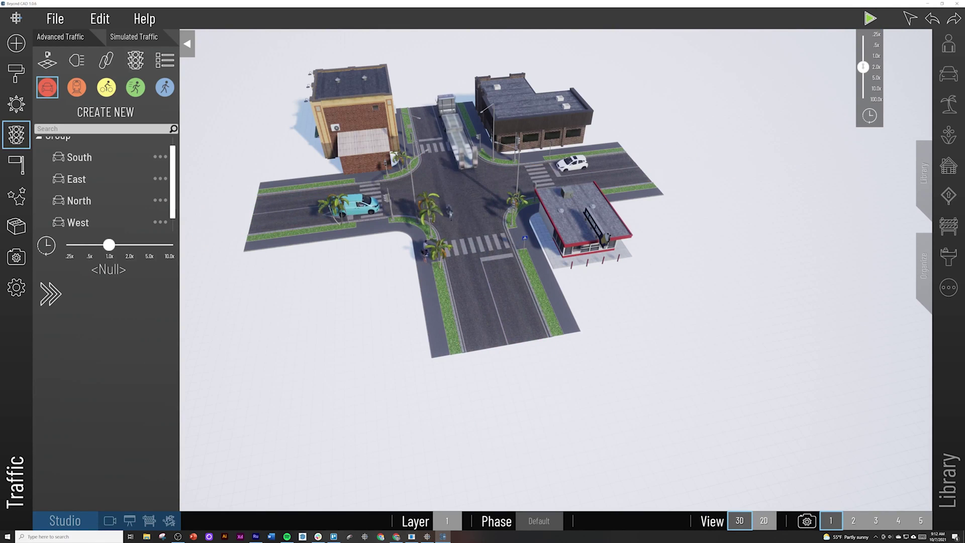
drag(863, 67, 864, 57)
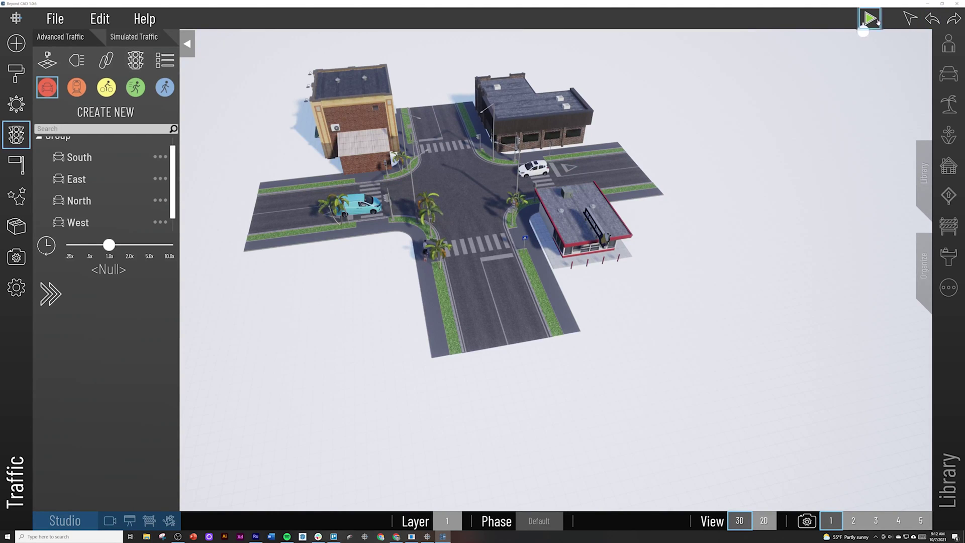
mouse_move(870, 19)
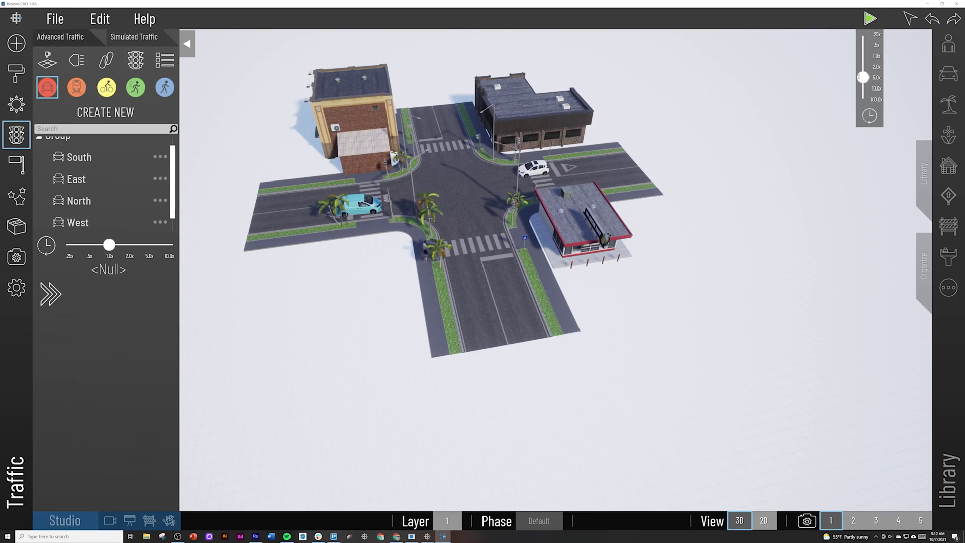
Step: Raise the traffic simulation's playback speed to about 10.0x and switch from traffic editing to the camera render mode
drag(864, 76, 863, 88)
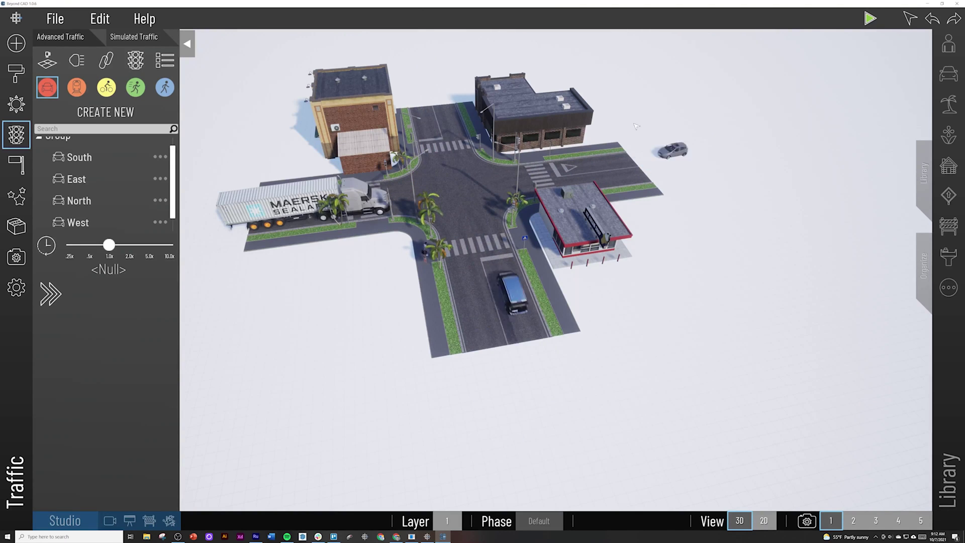
scroll(520, 174, up, 5)
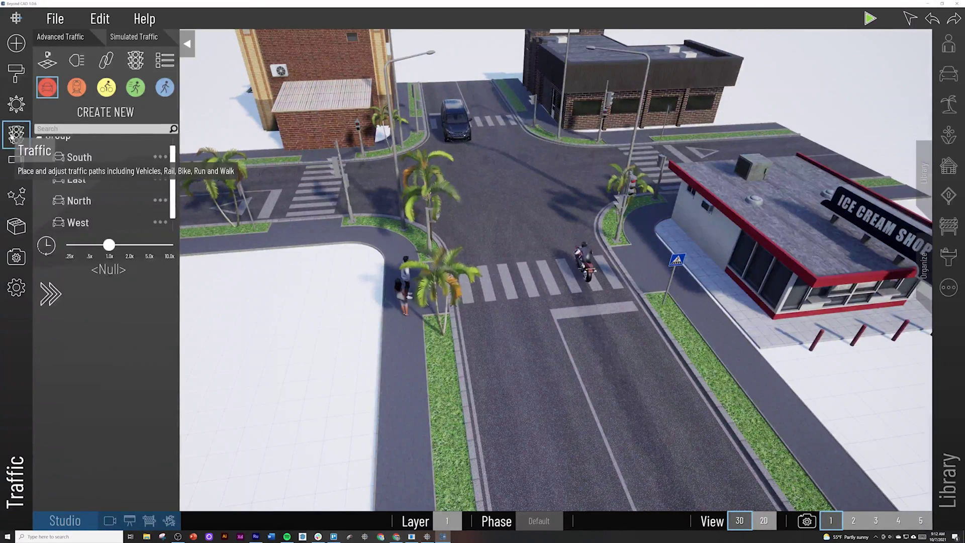
click(15, 134)
click(109, 521)
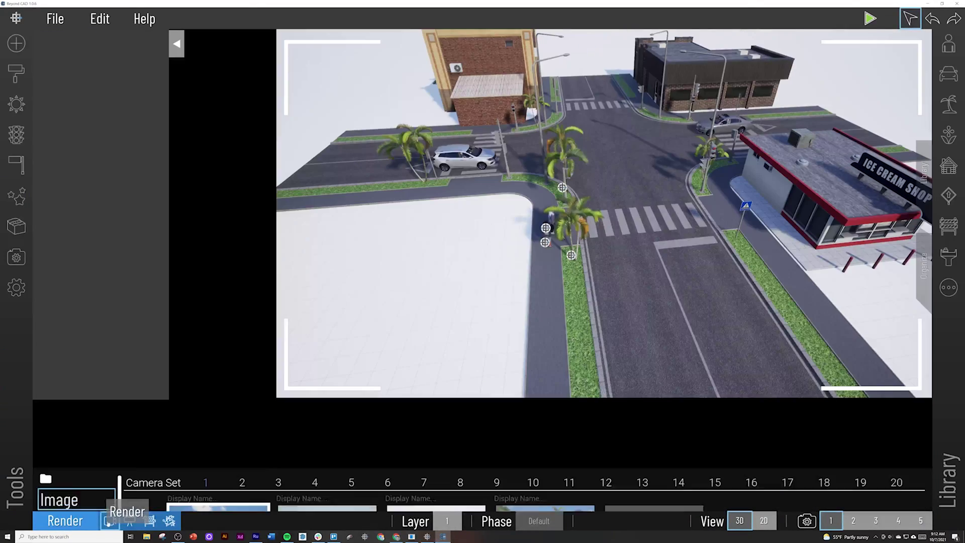
Step: Preview the running traffic from saved cameras 1a to 1d, slow playback to about 1.0x and stop the simulation
click(347, 465)
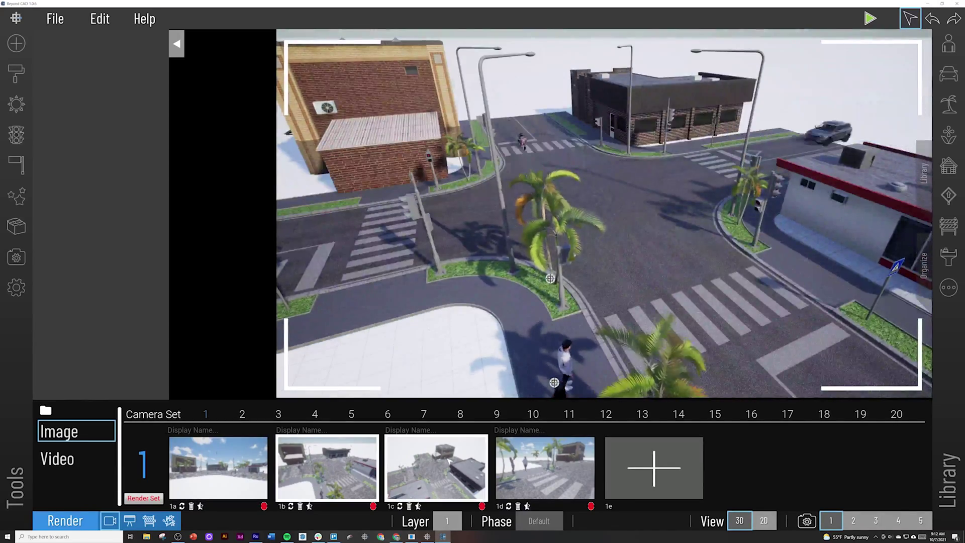
click(545, 463)
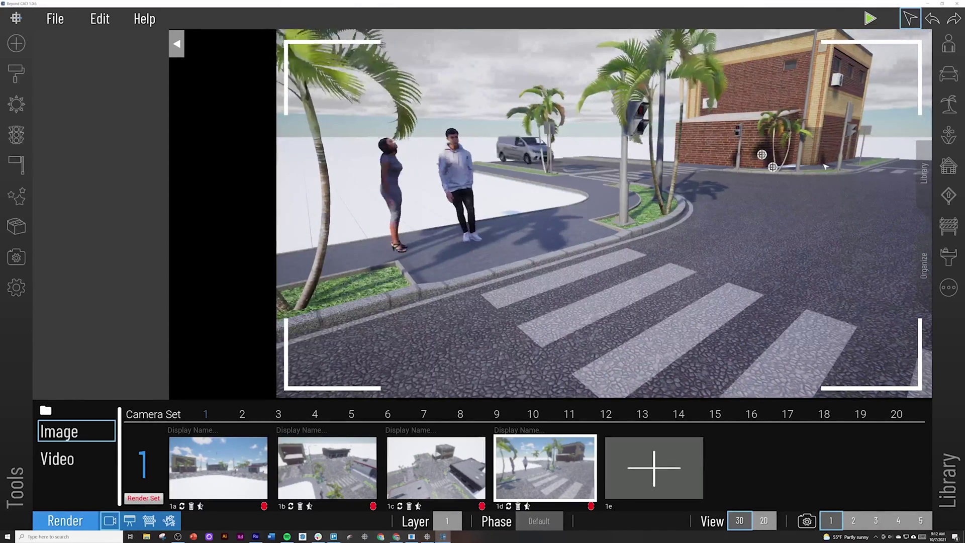
mouse_move(870, 18)
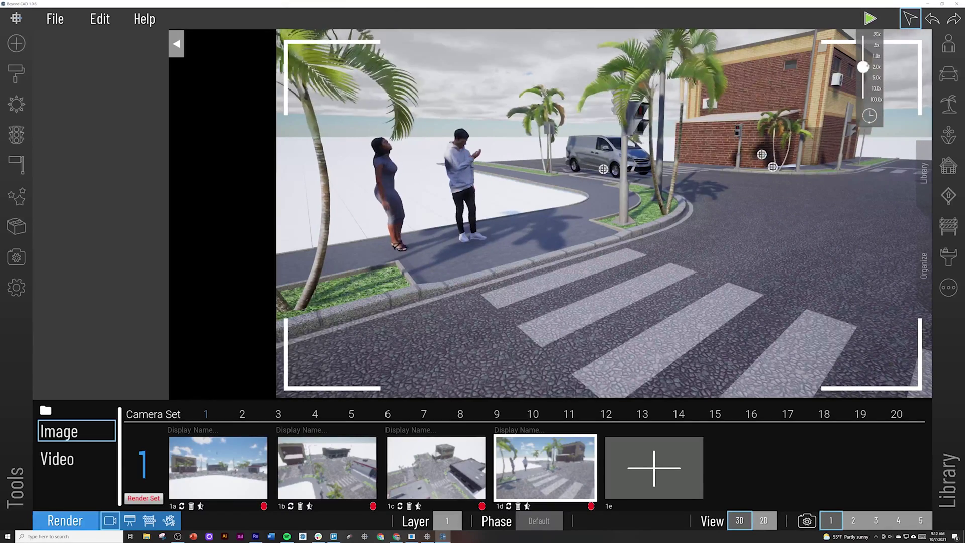
click(340, 470)
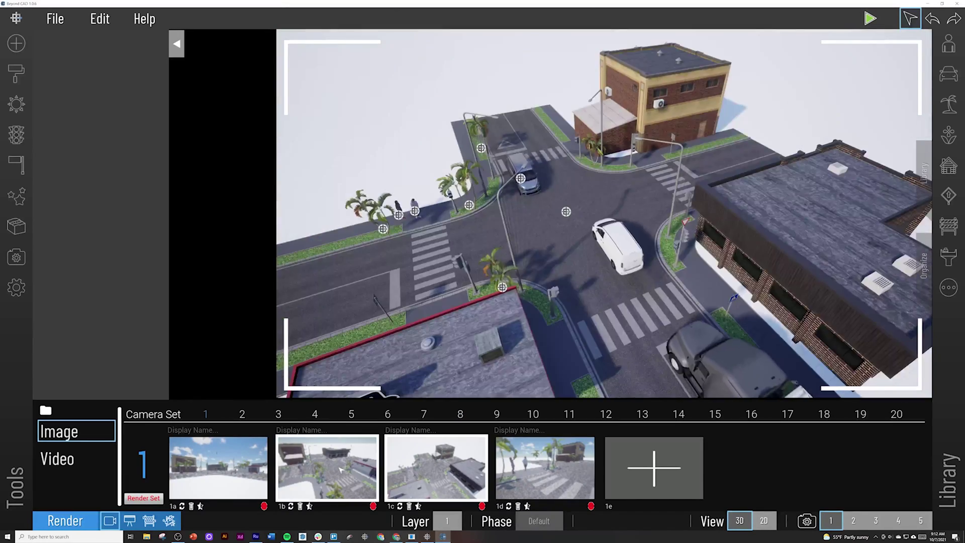
click(218, 468)
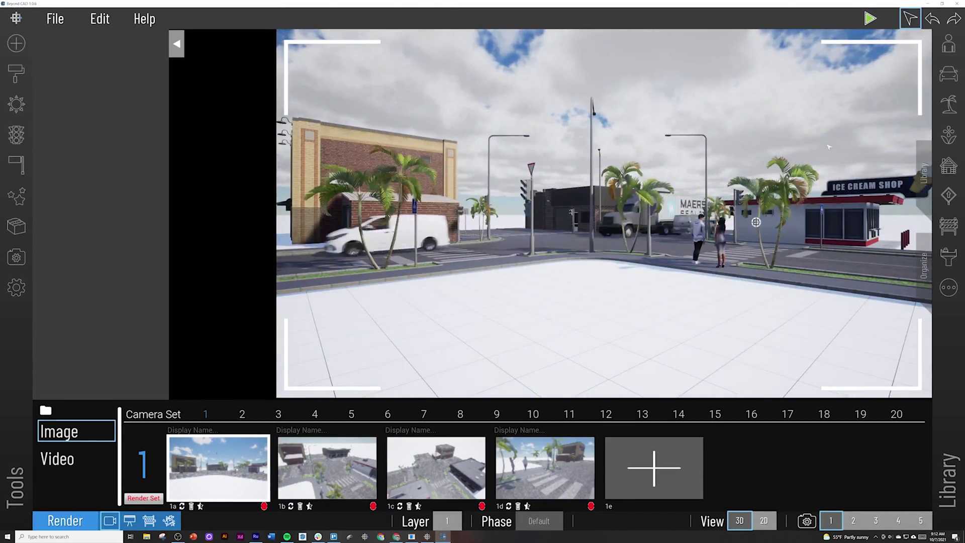
mouse_move(864, 19)
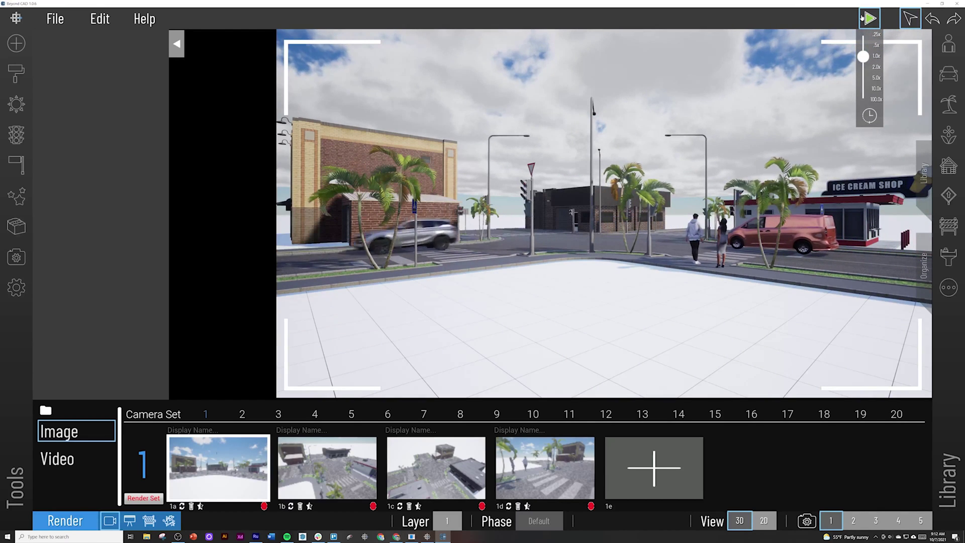
click(866, 19)
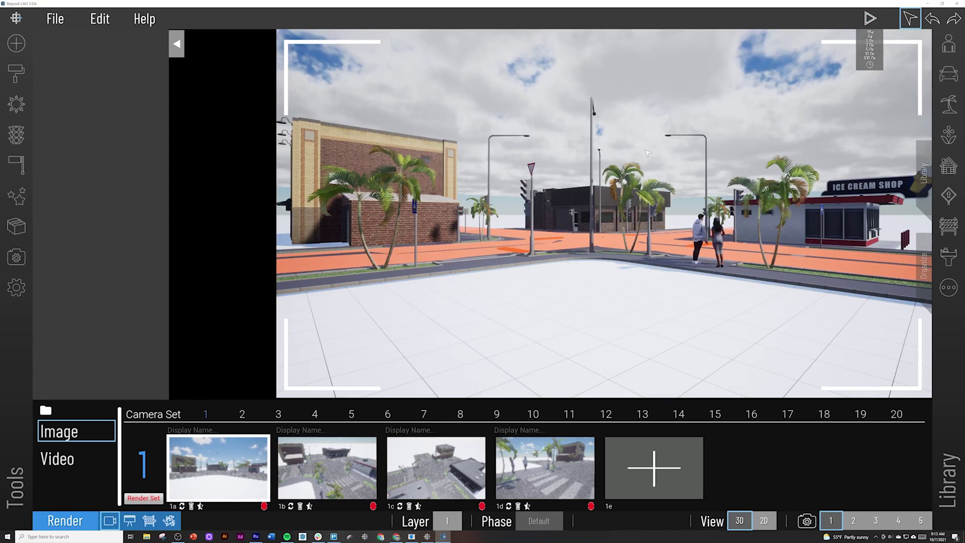
Step: Return to Studio traffic editing, browse the Vehicle Traffic Library's vehicle list and inspect the North path's settings
click(110, 521)
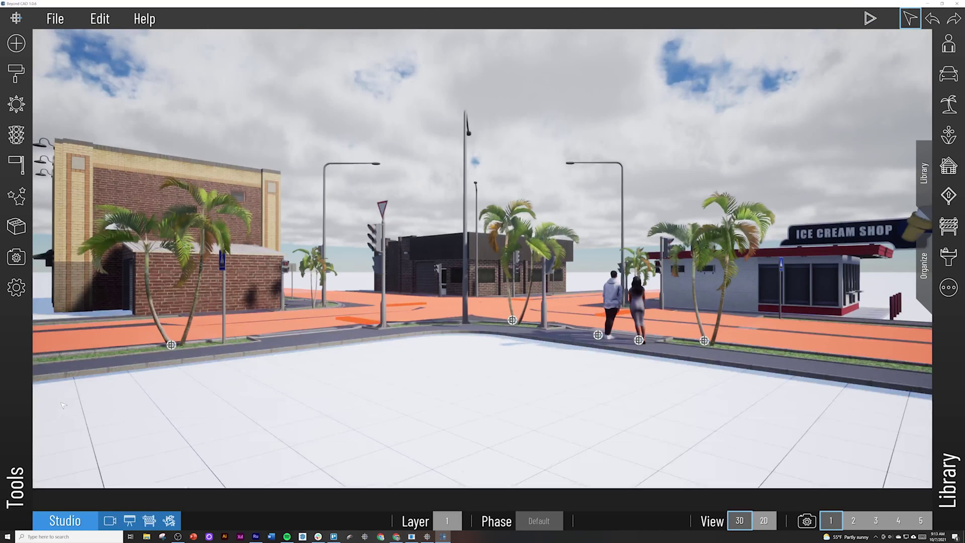
click(17, 135)
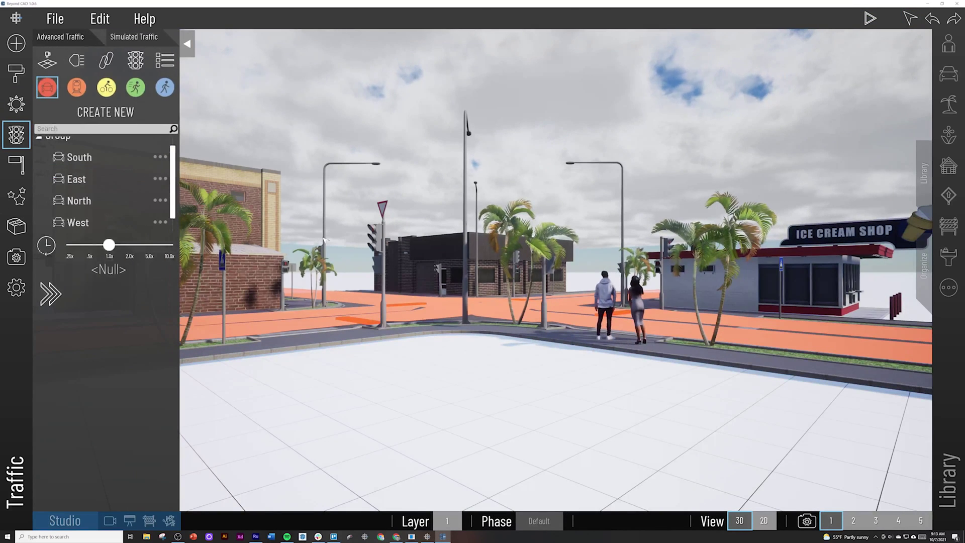
click(166, 62)
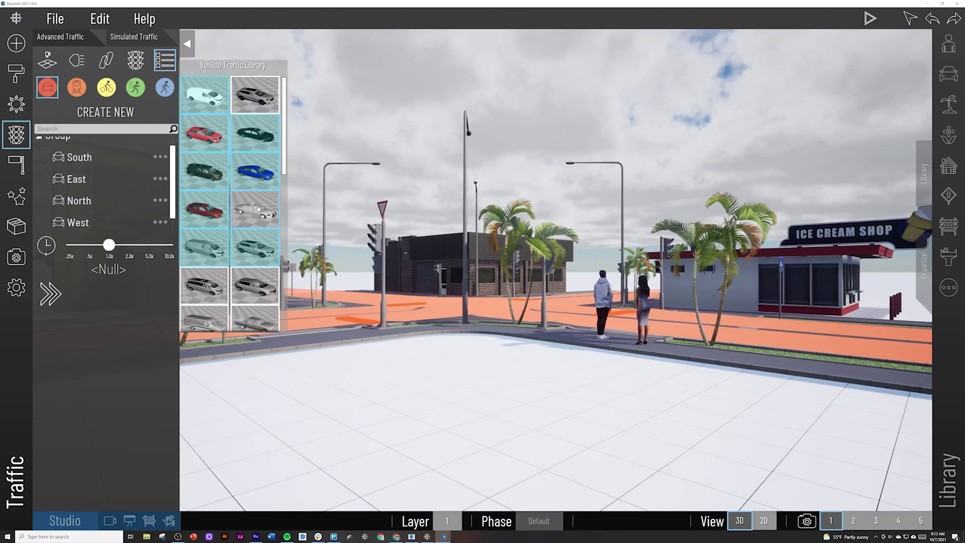
scroll(228, 251, down, 1)
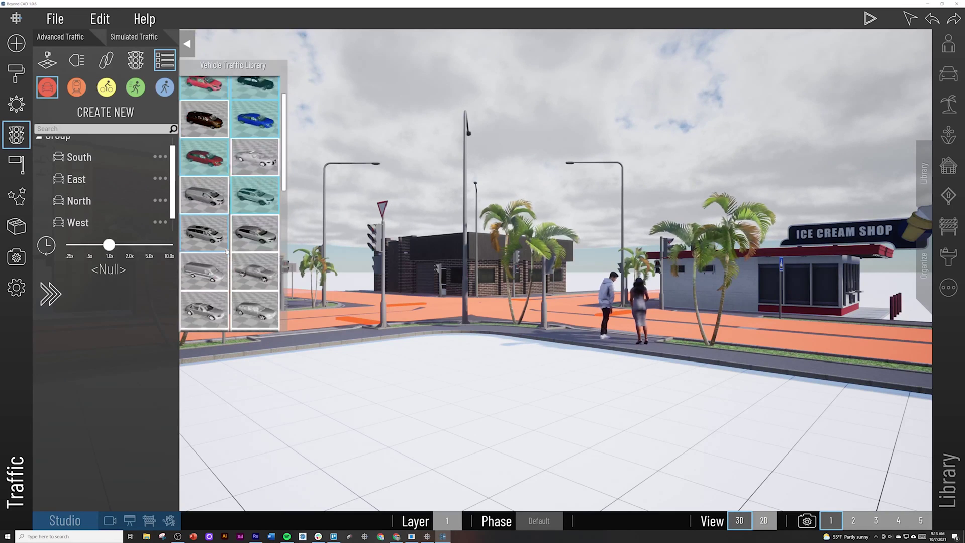
scroll(227, 252, down, 5)
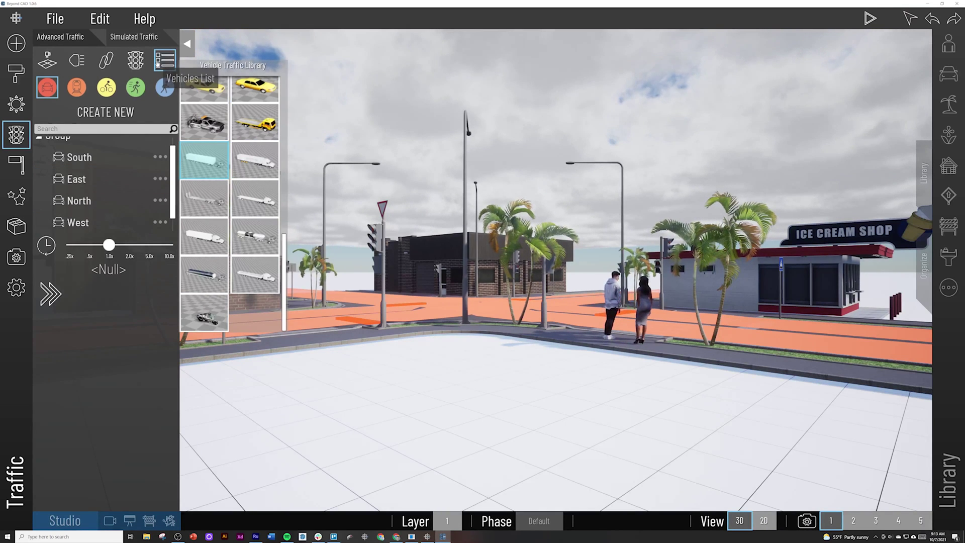
click(125, 199)
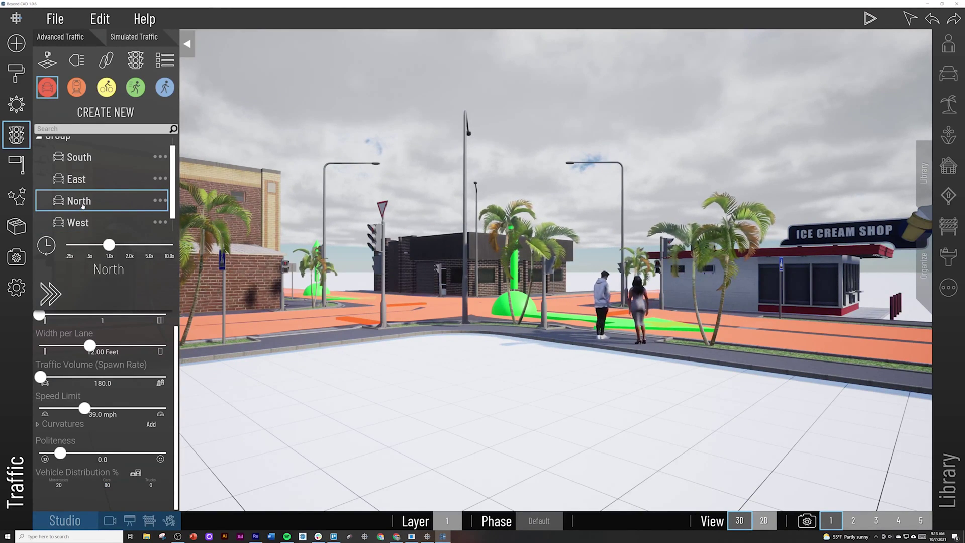
Step: Run the traffic simulation briefly at about 10.0x, reset its playback speed to 1.0x and stop it
click(872, 18)
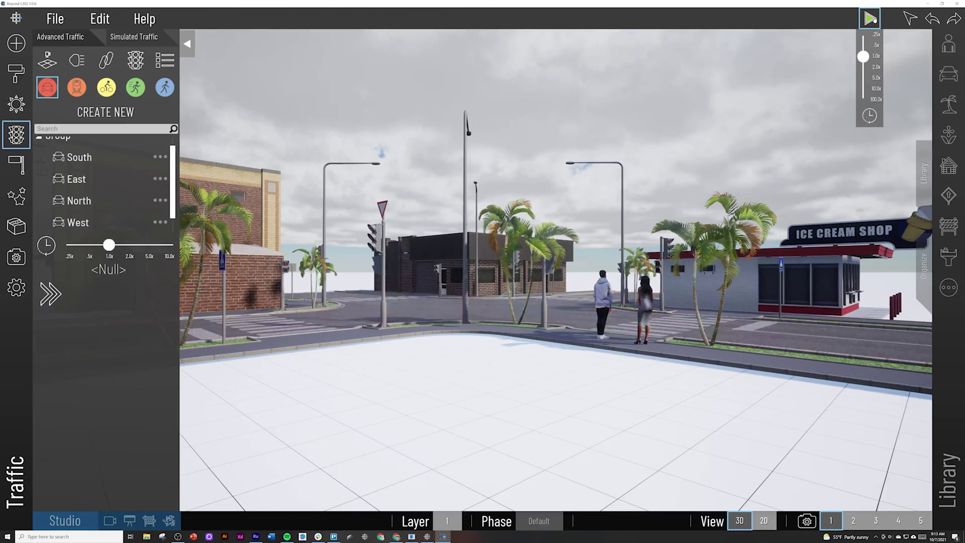
drag(864, 56, 864, 89)
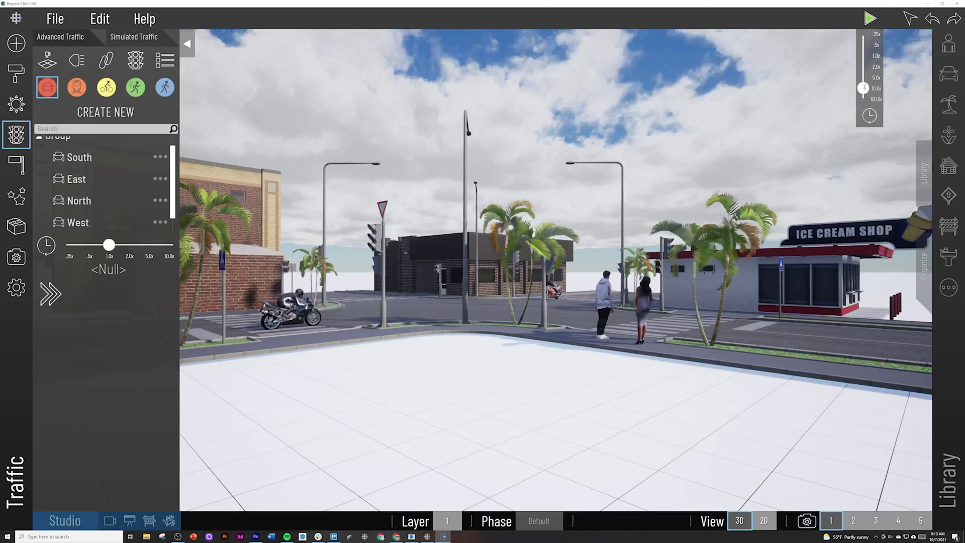
drag(863, 89, 864, 57)
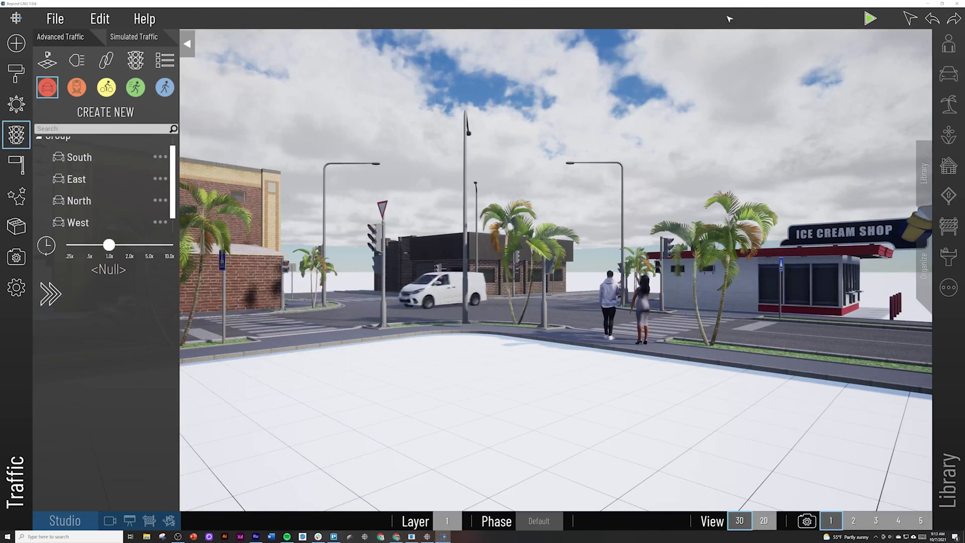
click(862, 21)
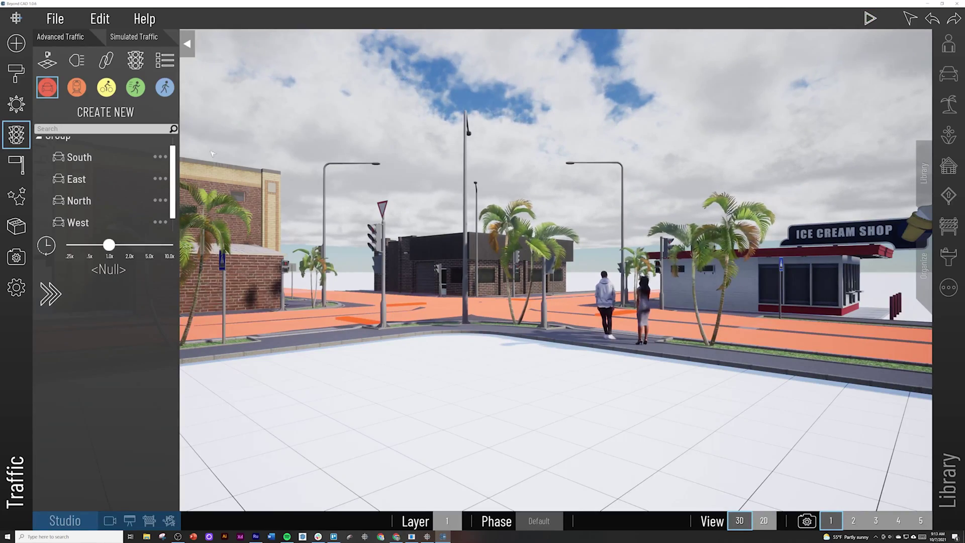
Step: Create a bike path along the curb on the ice cream shop's side, running straight through the intersection to the road's far end
scroll(467, 179, up, 3)
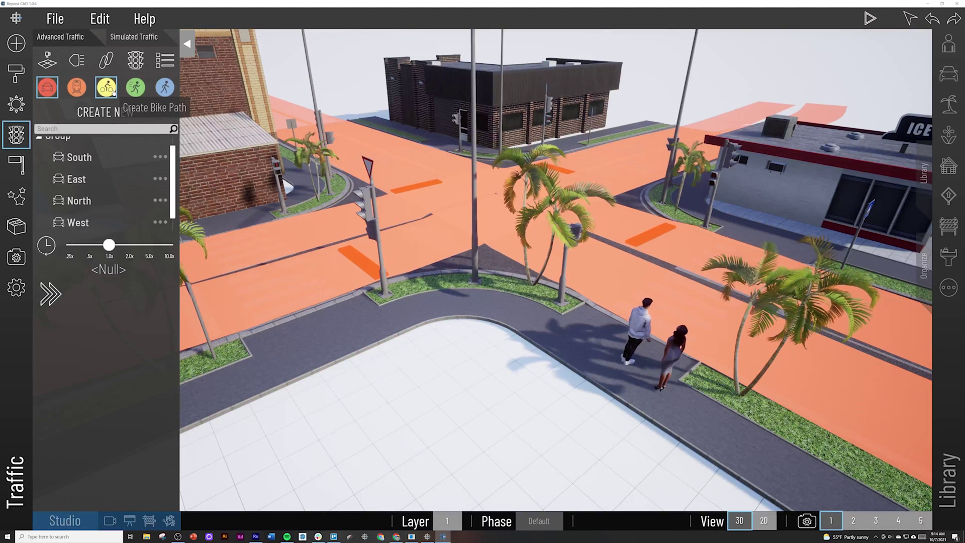
click(106, 88)
click(124, 115)
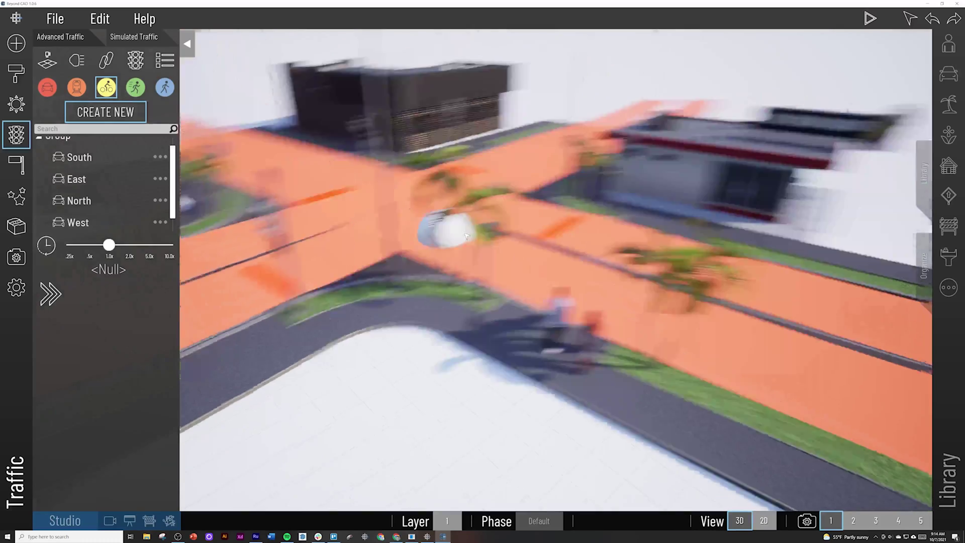
scroll(345, 273, down, 5)
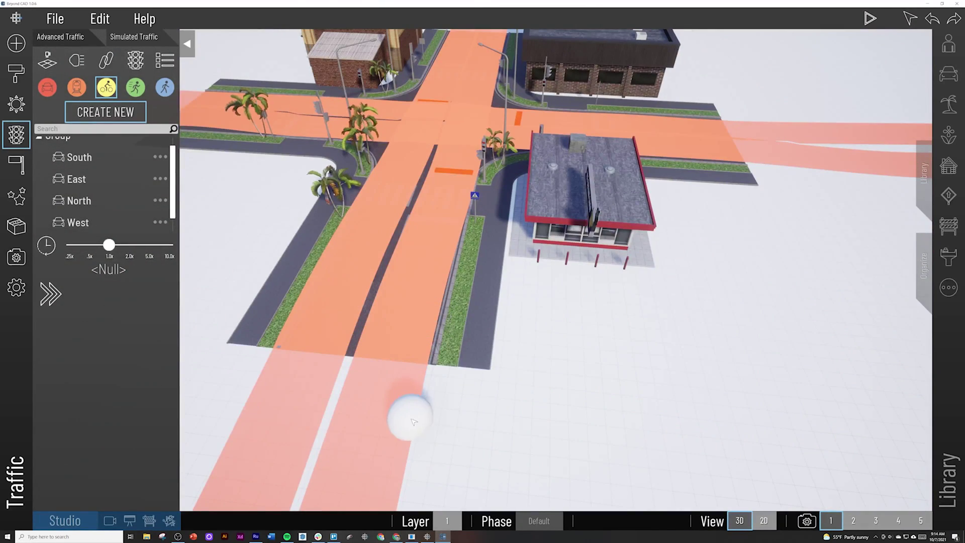
click(410, 421)
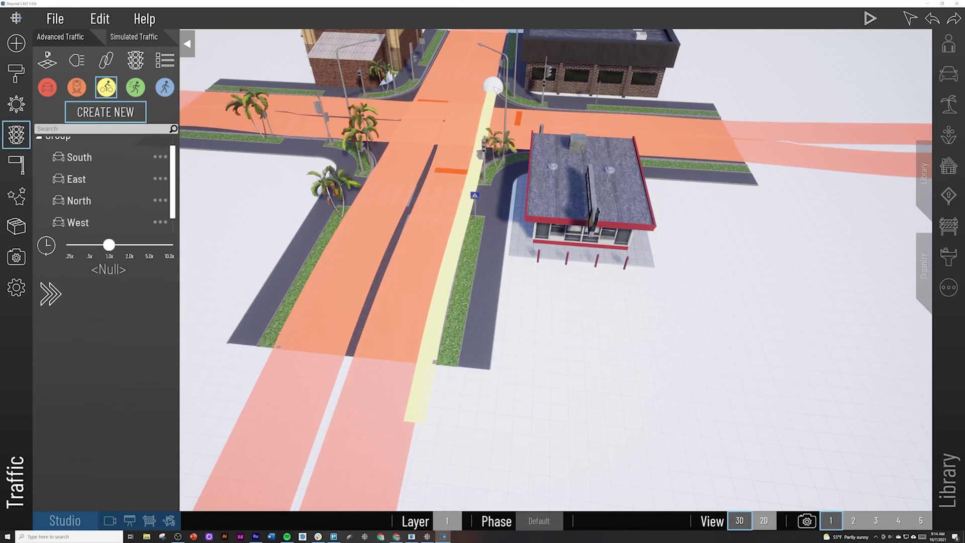
scroll(506, 38, down, 3)
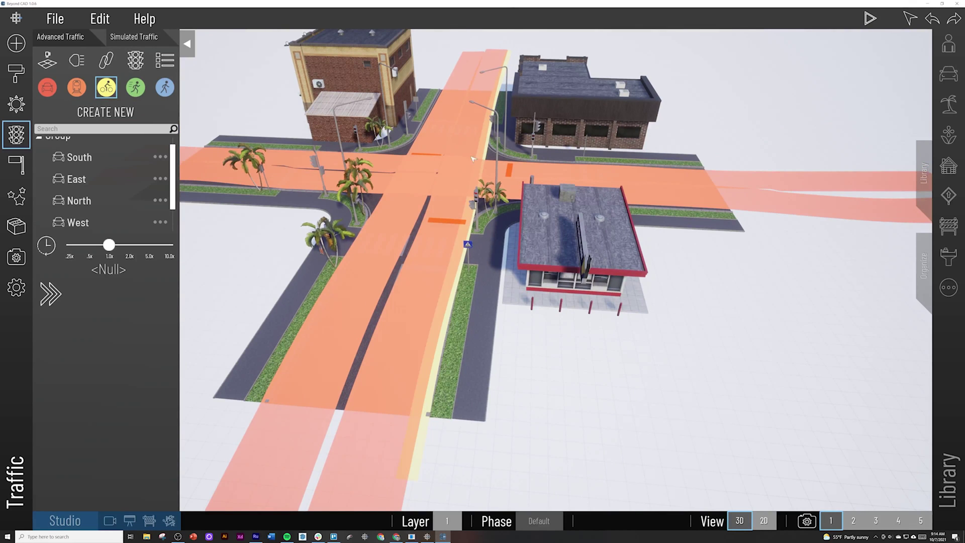
Step: Shift two points of the South vehicle path slightly toward the road's centre line, away from the bike path
click(428, 272)
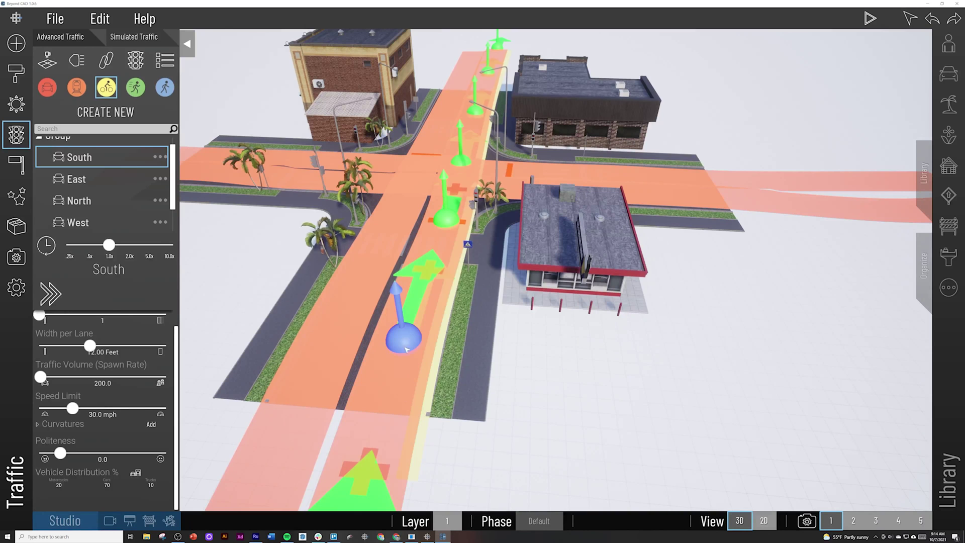
drag(400, 343, 403, 367)
drag(386, 316, 387, 319)
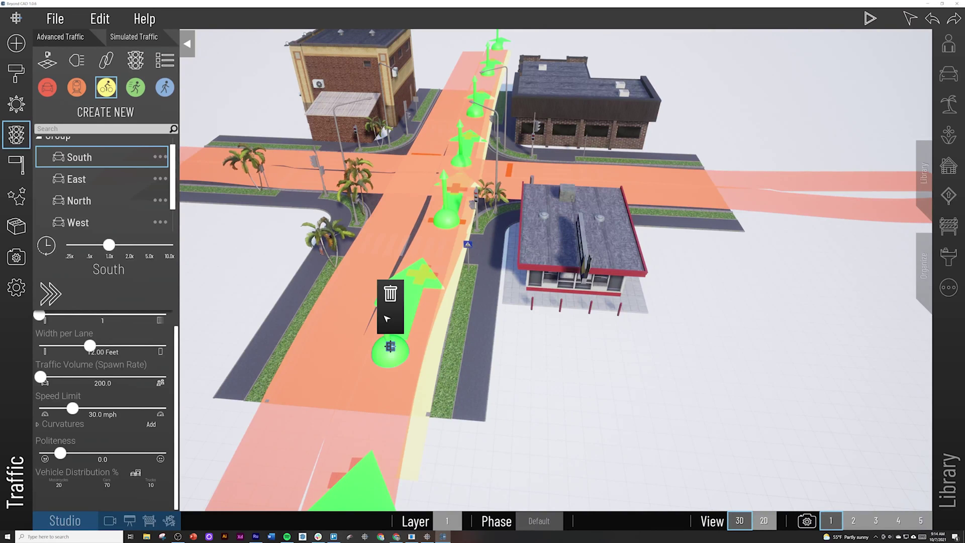
scroll(435, 280, down, 5)
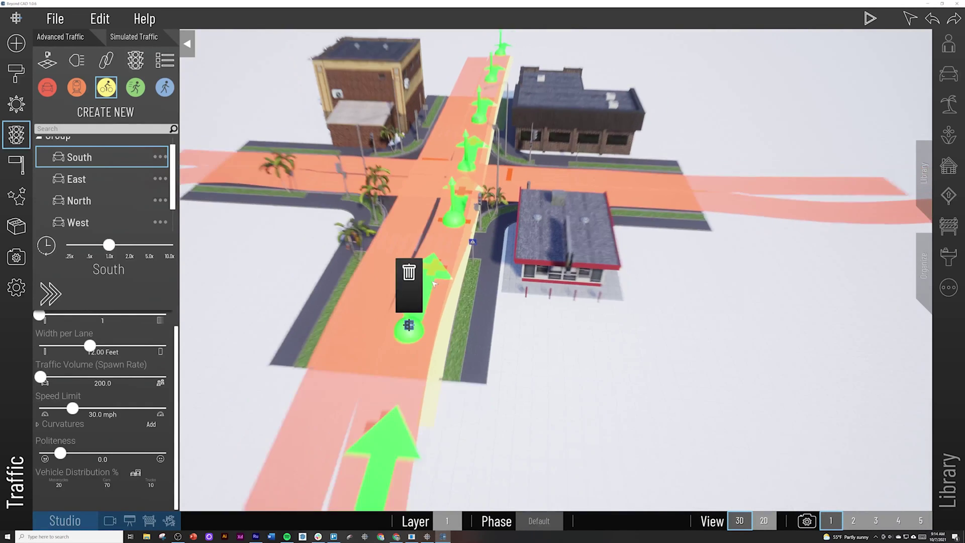
click(423, 341)
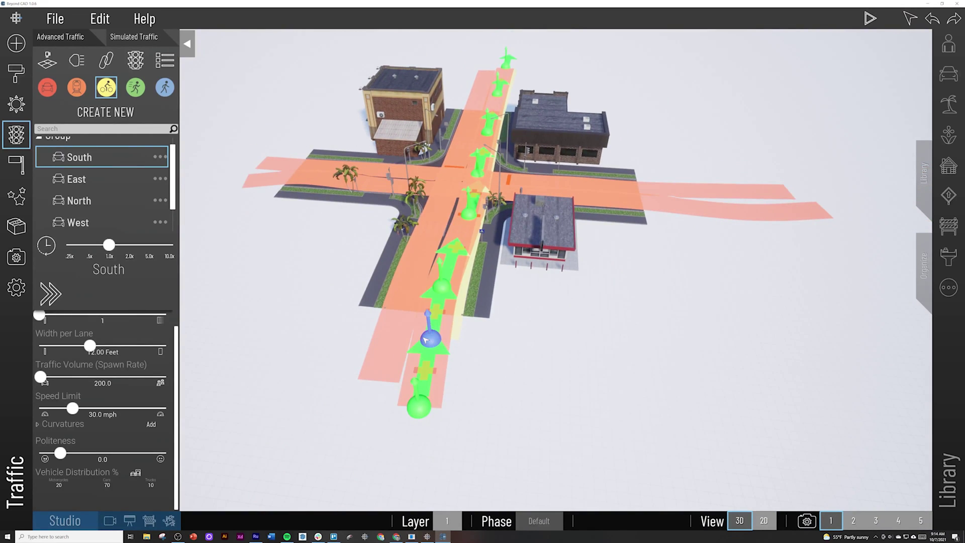
drag(431, 341, 430, 337)
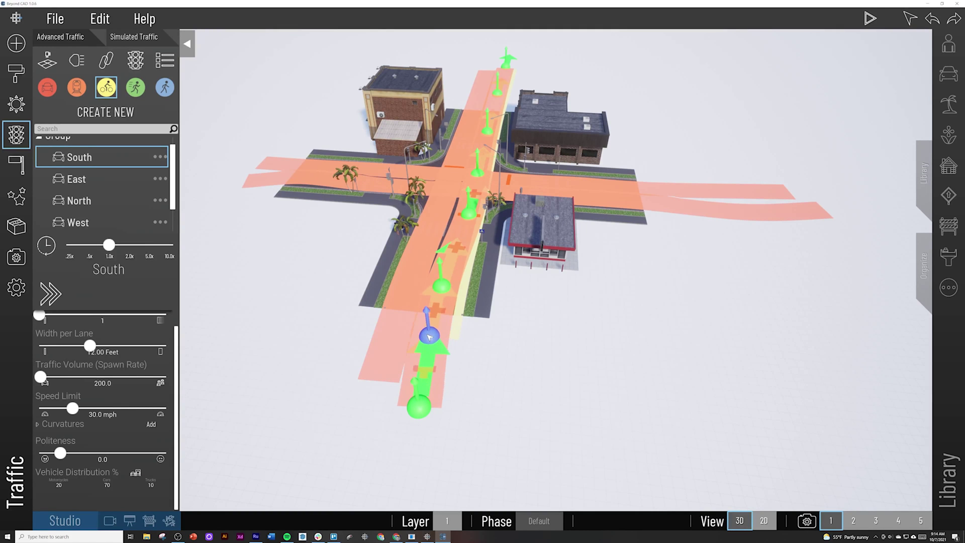
click(484, 351)
Step: Set the bike path's cyclist density to 500
click(459, 325)
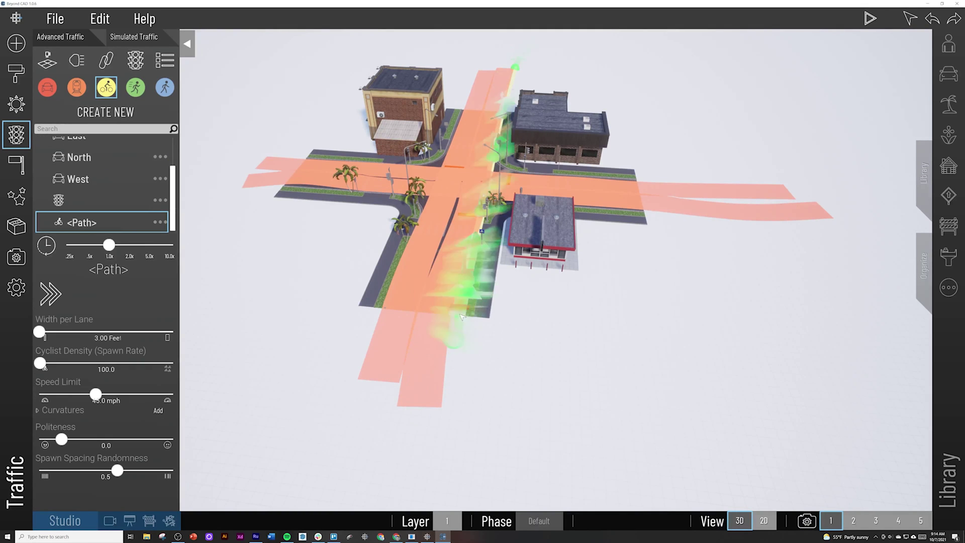
scroll(541, 291, up, 6)
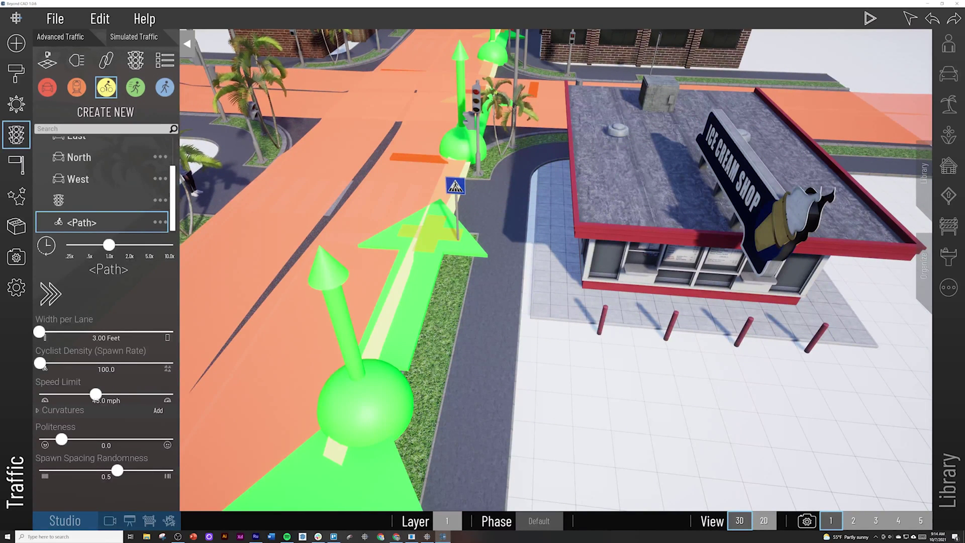
click(106, 370)
text(50)
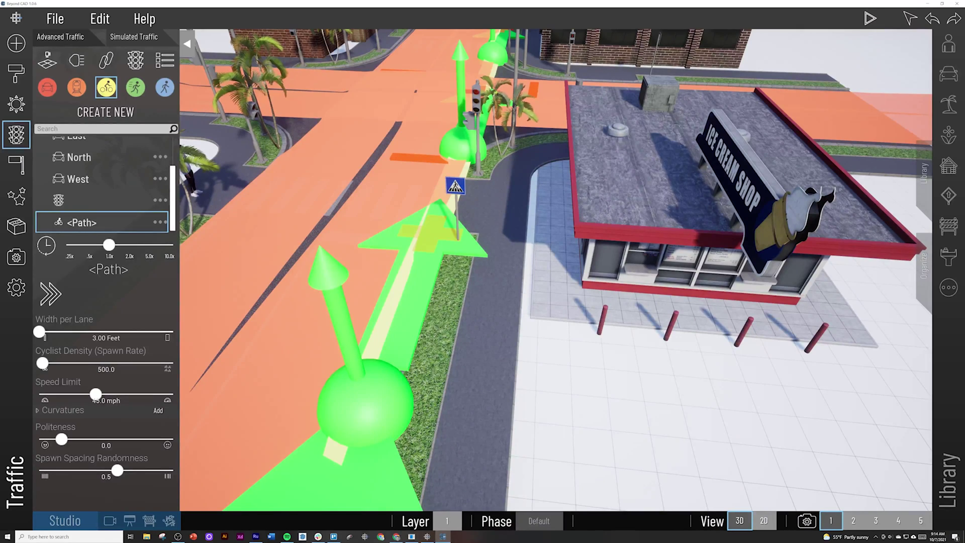
click(488, 376)
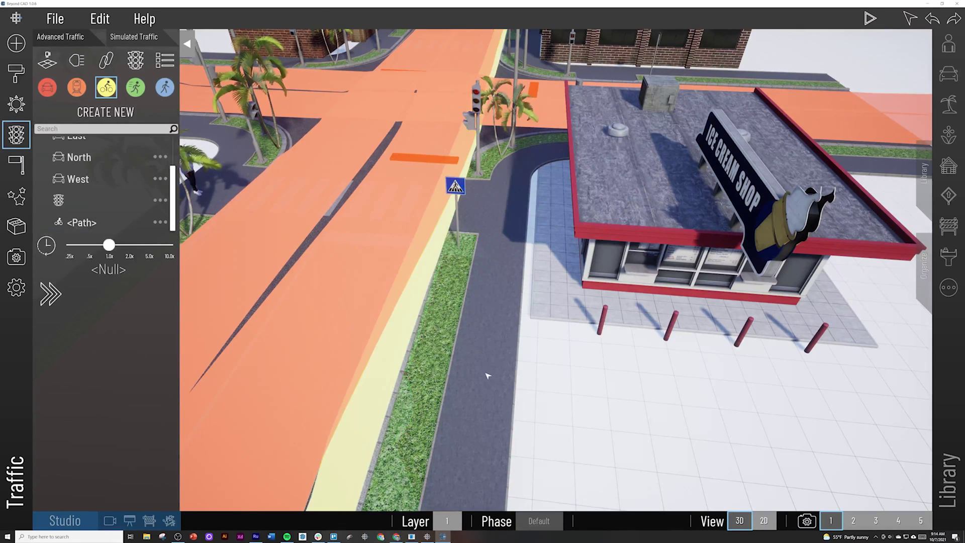
scroll(488, 375, up, 2)
right_drag(488, 375, 484, 324)
scroll(484, 324, down, 2)
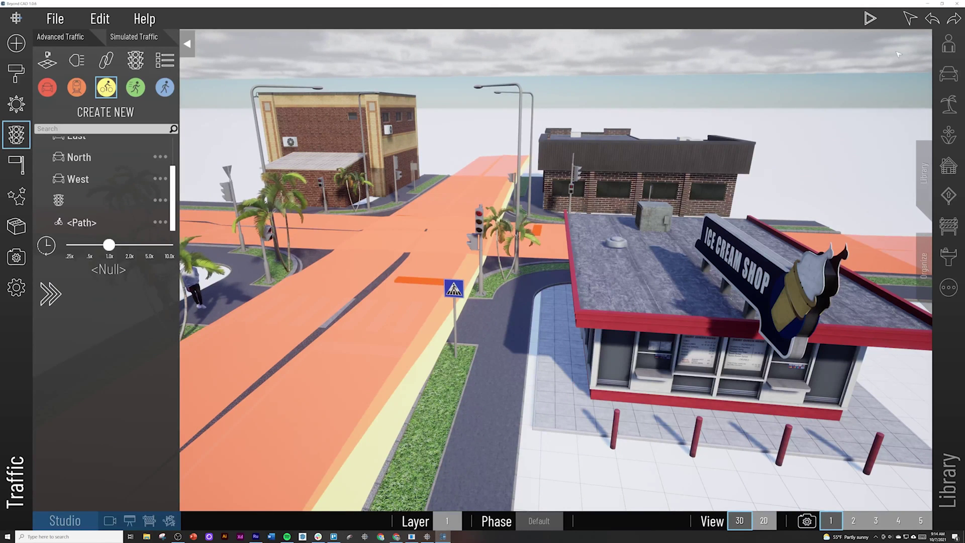
Step: Run the traffic simulation, slow its playback to about 2.0x while watching the cyclists cross the intersection, and stop it
click(870, 19)
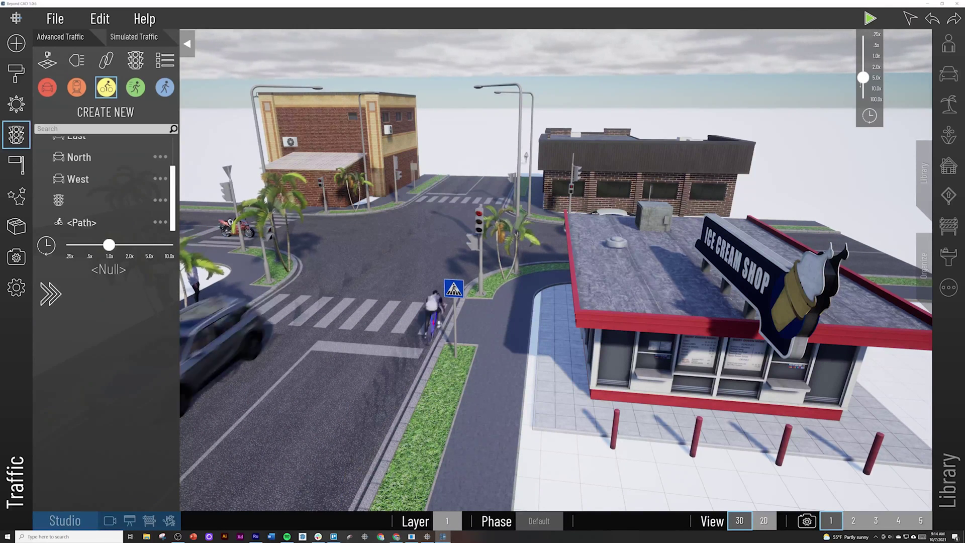
mouse_move(864, 78)
mouse_down()
mouse_move(863, 88)
mouse_move(863, 66)
mouse_up()
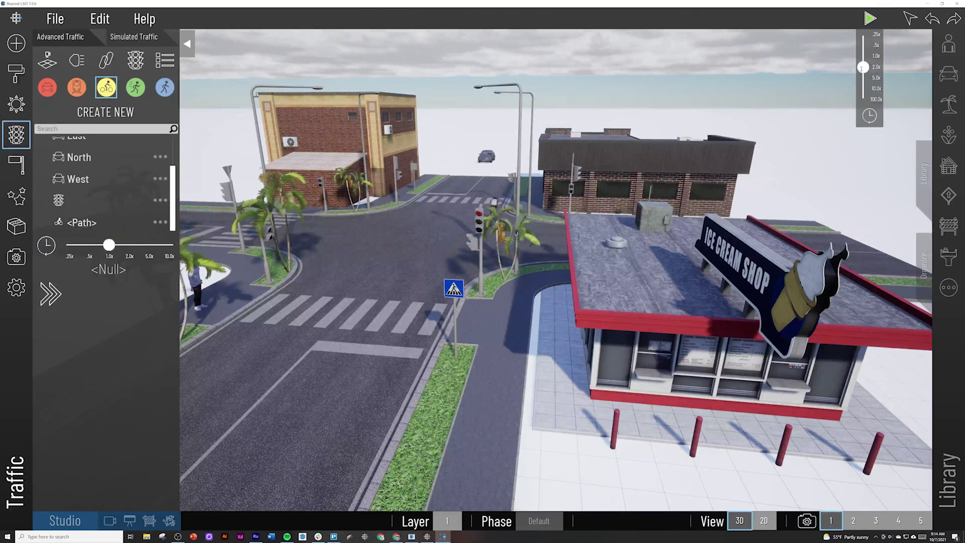
click(870, 19)
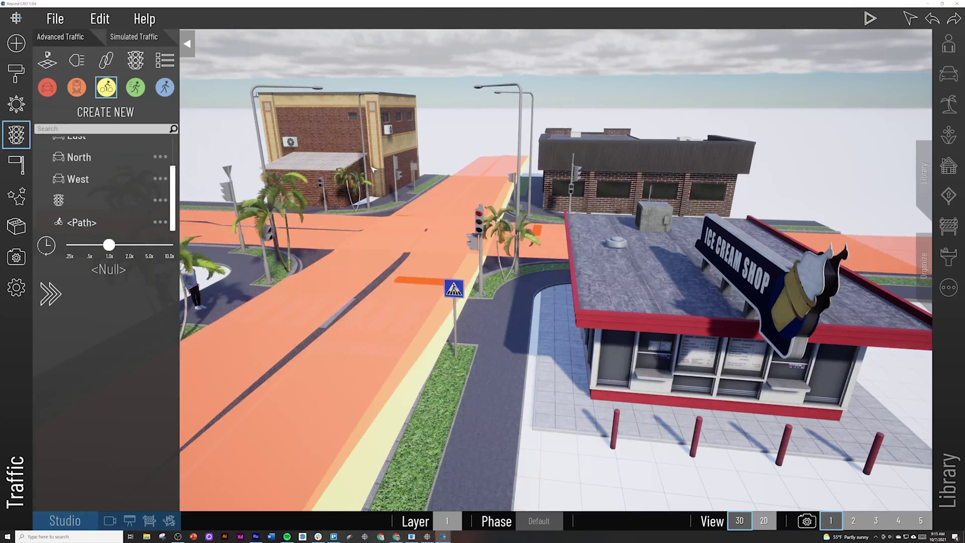
Step: Rename the unnamed bicycle path as Bike
click(98, 202)
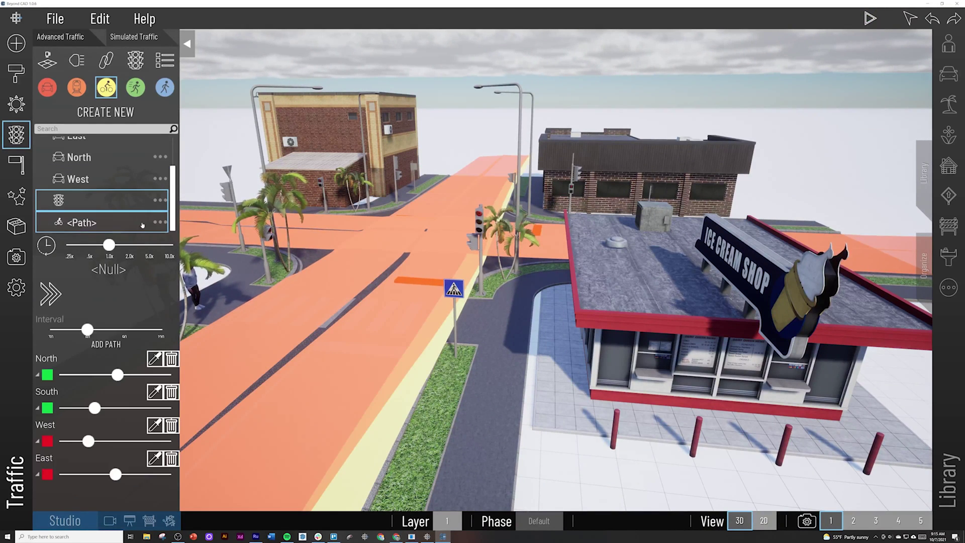
click(160, 222)
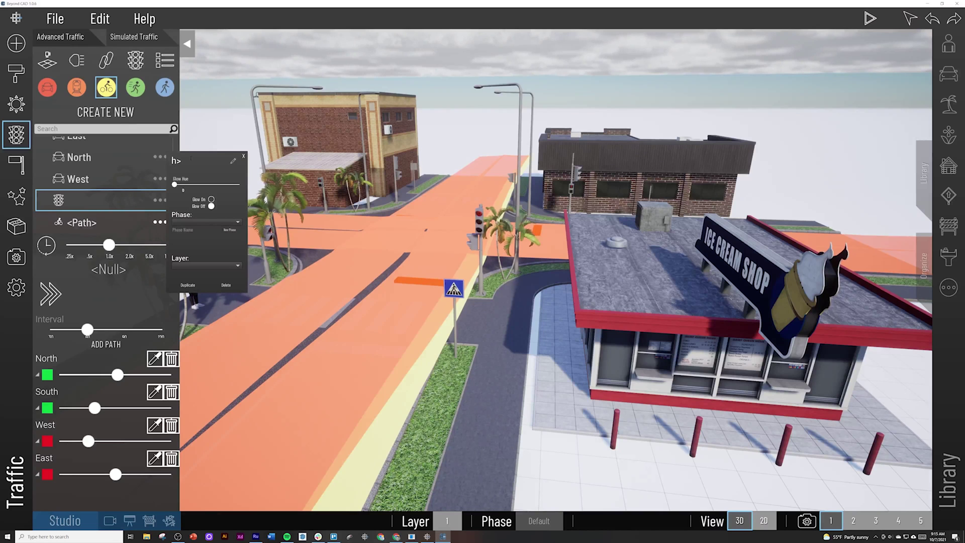
key(Return)
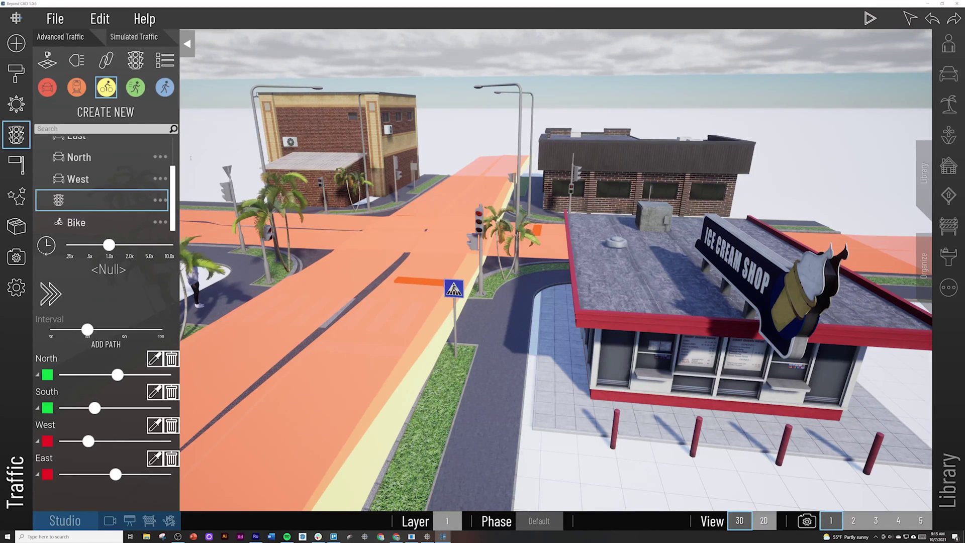
Step: Add the Bike path to the intersection controller and move its stop line forward, level with the adjacent vehicle path's stop line
click(128, 221)
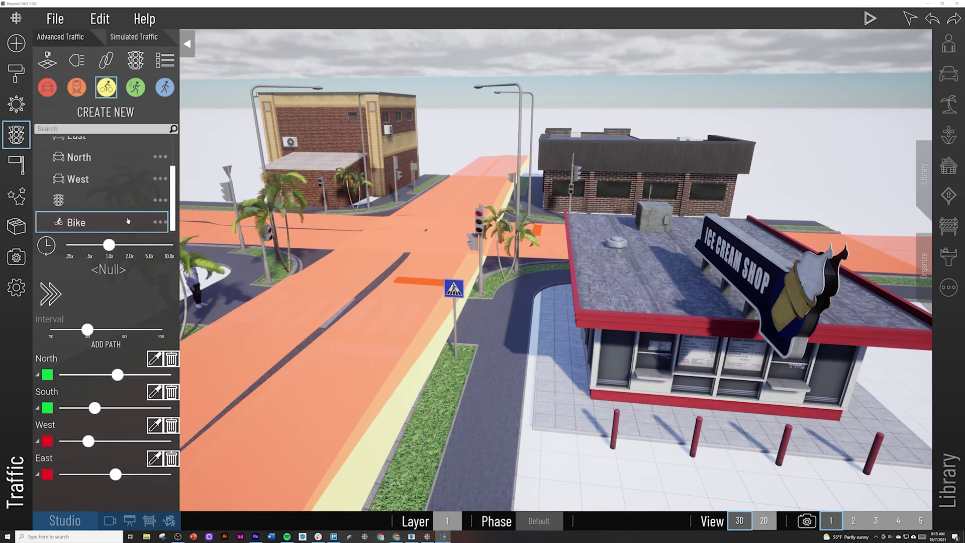
click(102, 345)
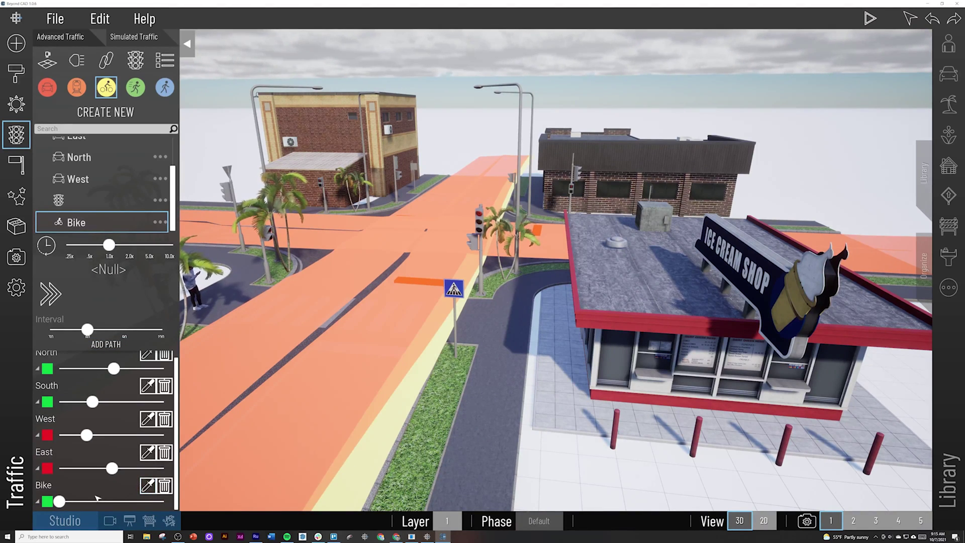
drag(66, 501, 81, 501)
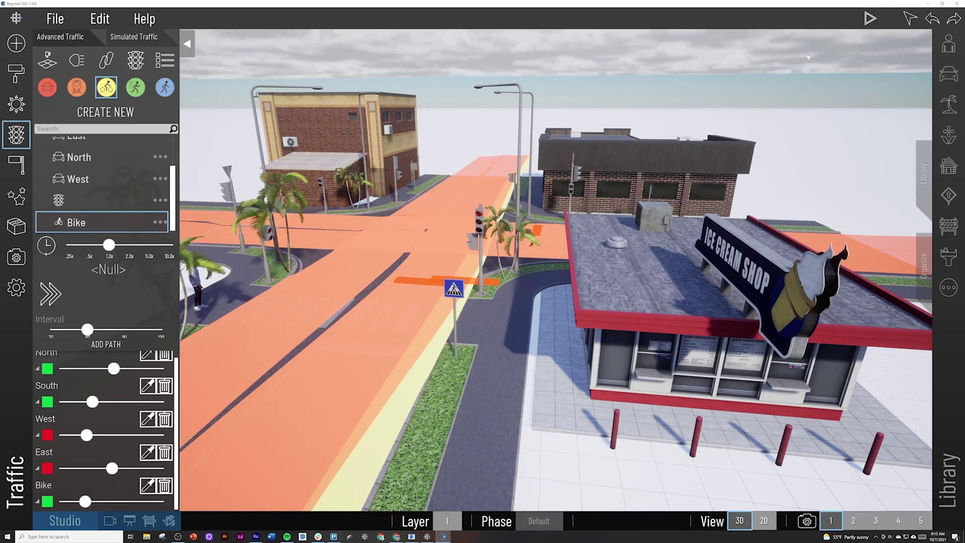
Step: Run the traffic simulation and watch it from close to street level at the crosswalk beside the ice cream shop
click(864, 25)
scroll(542, 294, up, 5)
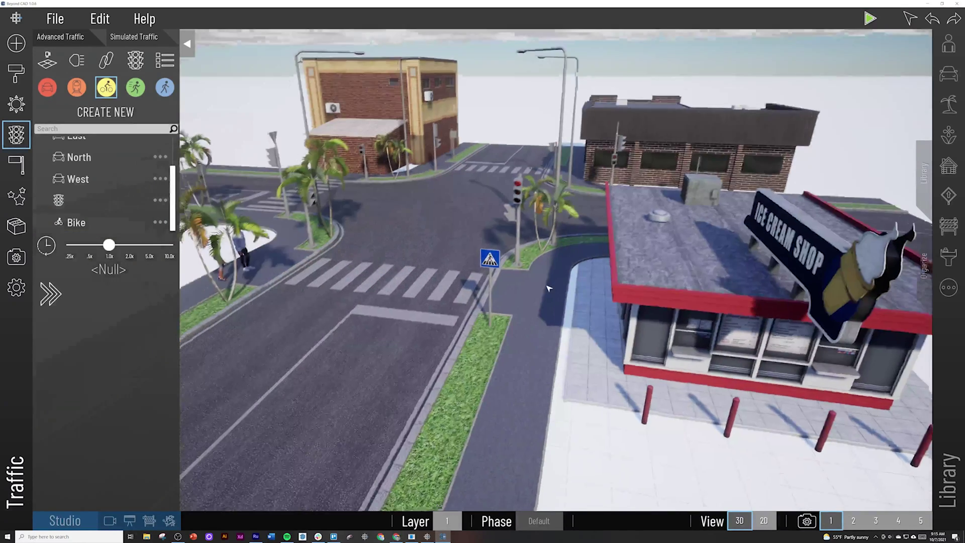
scroll(542, 294, up, 4)
right_drag(527, 303, 565, 270)
scroll(565, 269, down, 5)
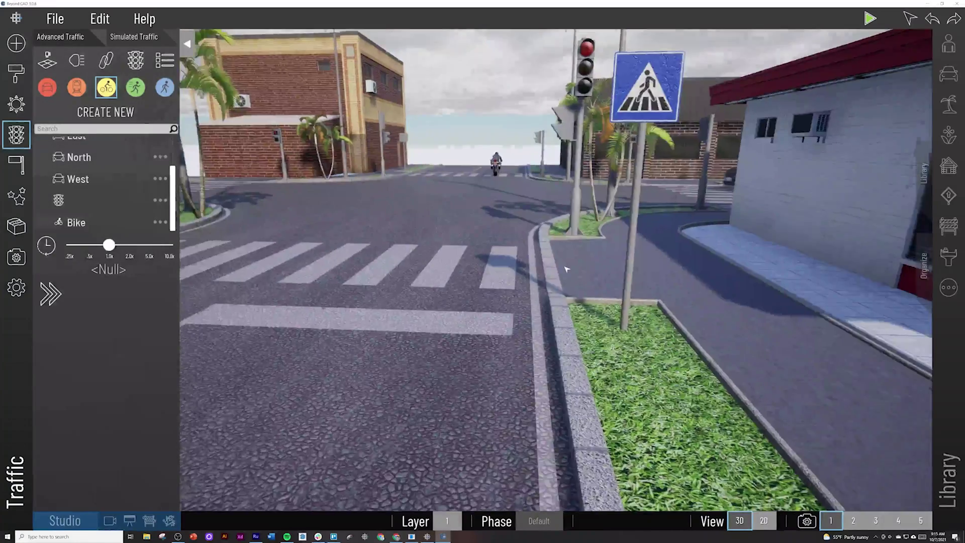
Step: Watch the cyclists and vehicles in the traffic simulation at 1.0x and 2.0x playback speed, and stop the playback
mouse_move(870, 20)
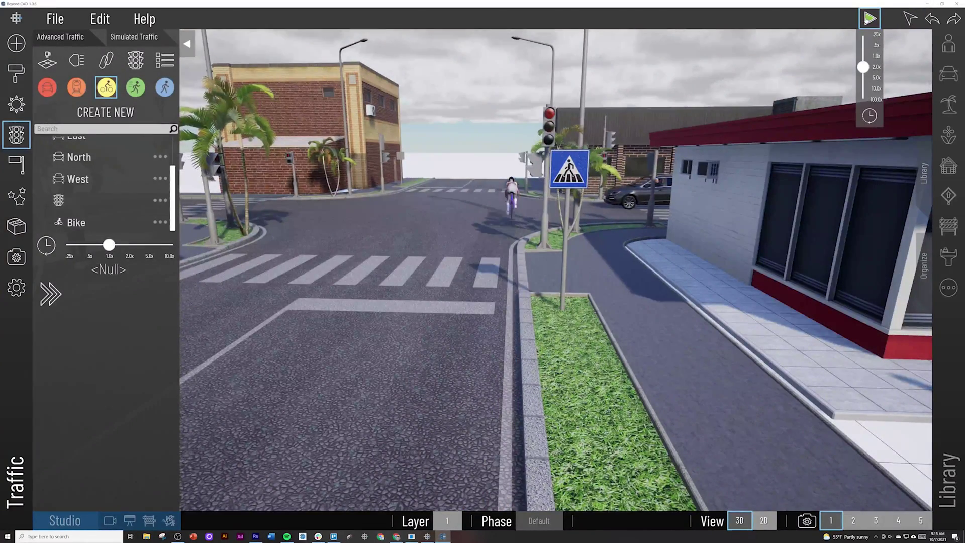
drag(863, 77, 865, 57)
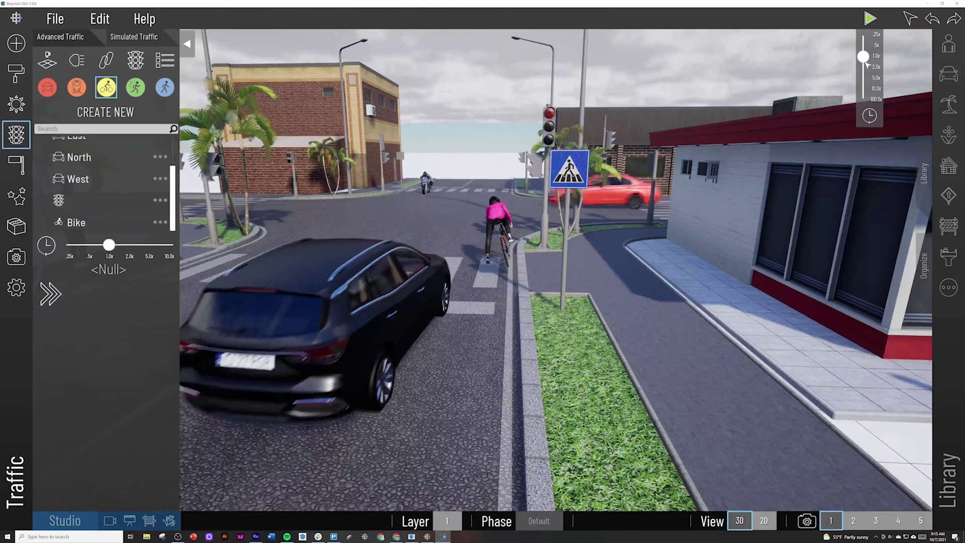
drag(864, 56, 864, 67)
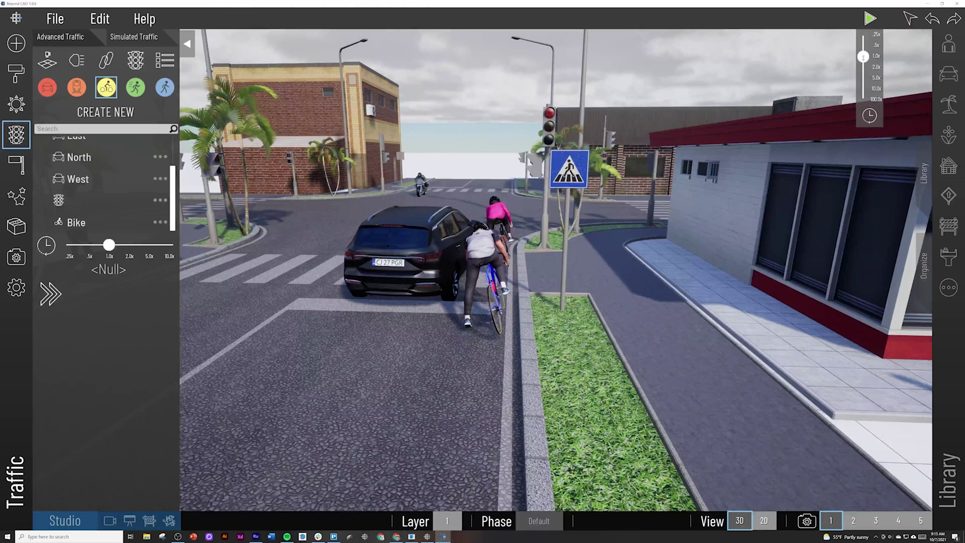
mouse_move(864, 57)
mouse_down()
mouse_move(863, 76)
mouse_move(864, 67)
mouse_up()
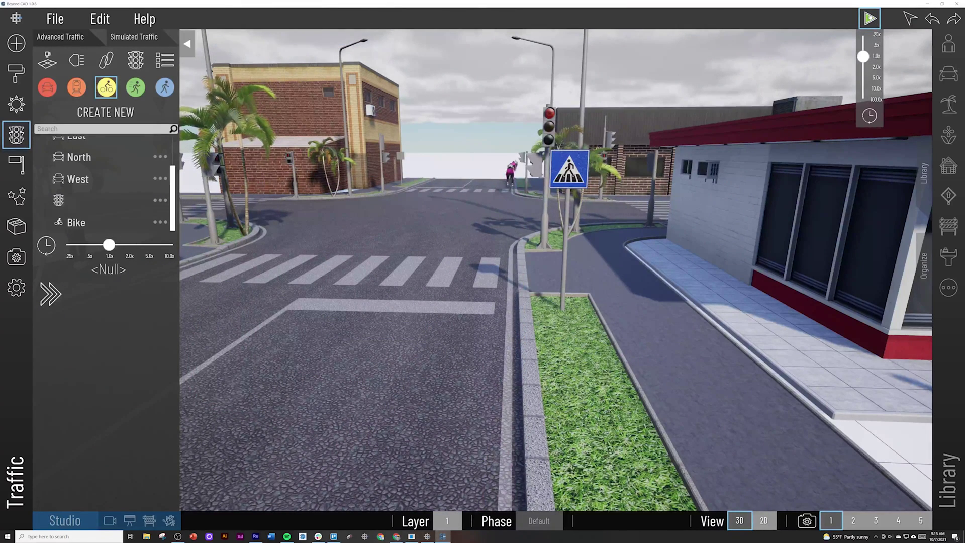
click(871, 18)
Step: Create a walk path along the sidewalk beside the ice cream shop and around the corner onto the cross street's sidewalk
scroll(431, 201, down, 5)
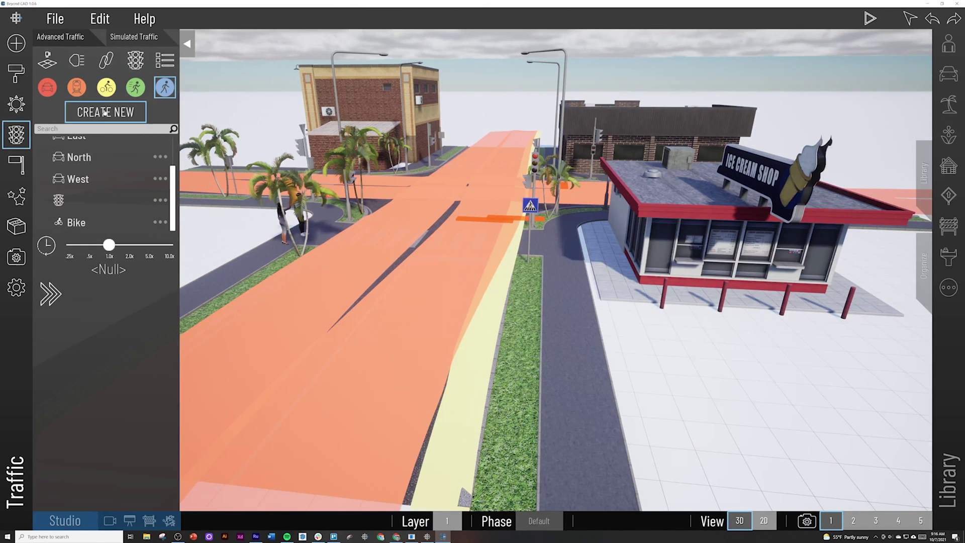
scroll(542, 357, down, 5)
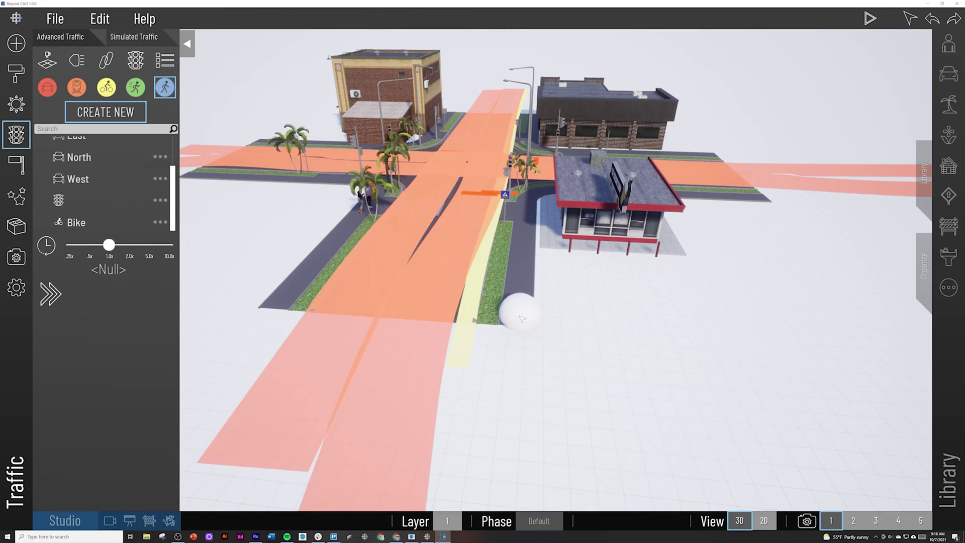
drag(522, 319, 533, 267)
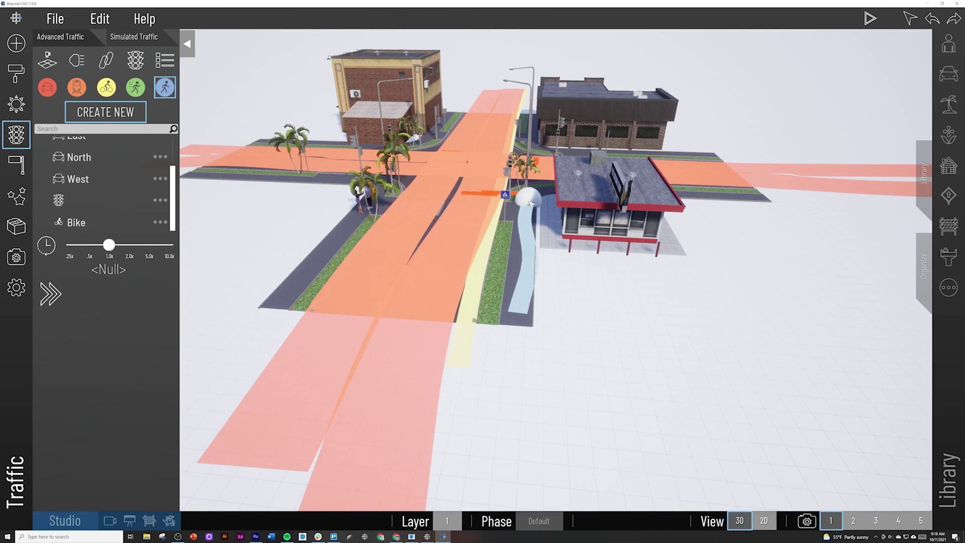
scroll(531, 204, up, 8)
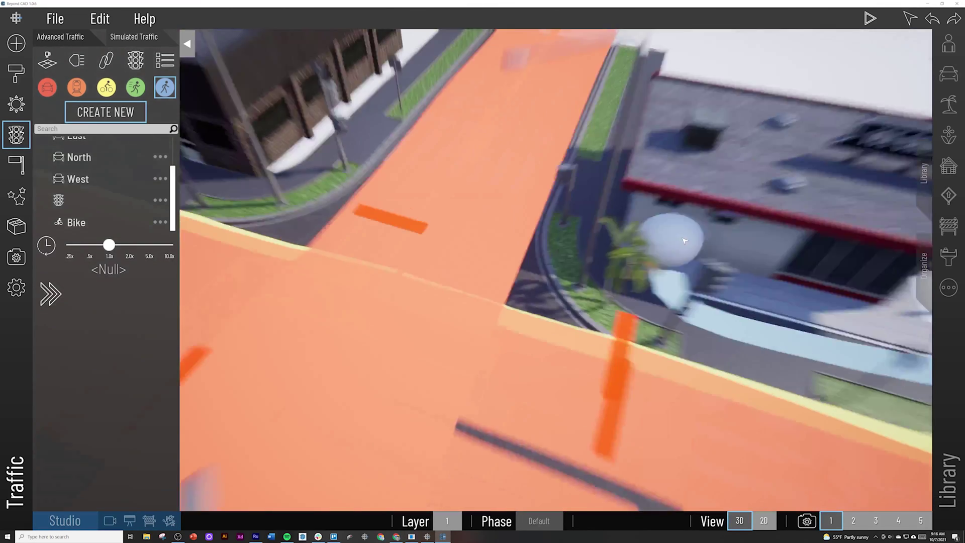
scroll(685, 241, down, 5)
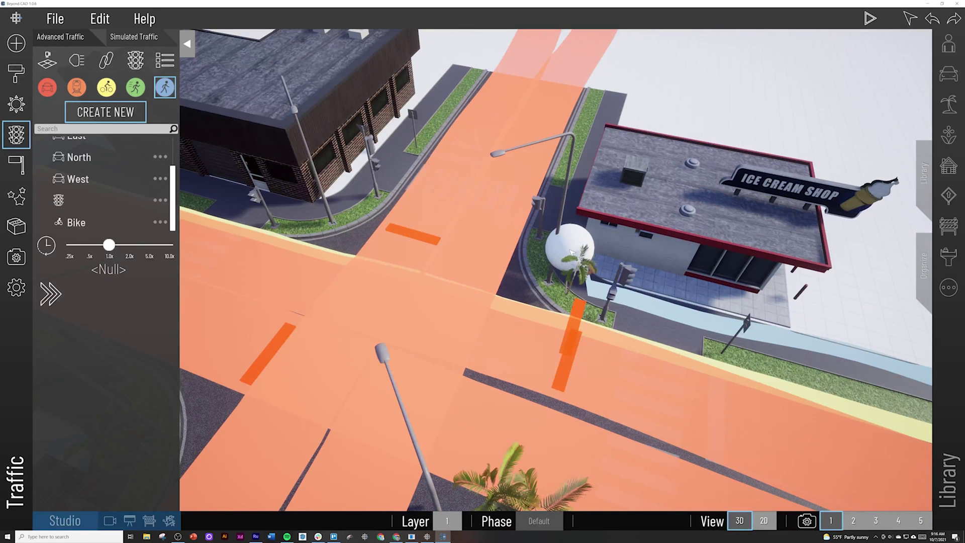
scroll(571, 251, up, 6)
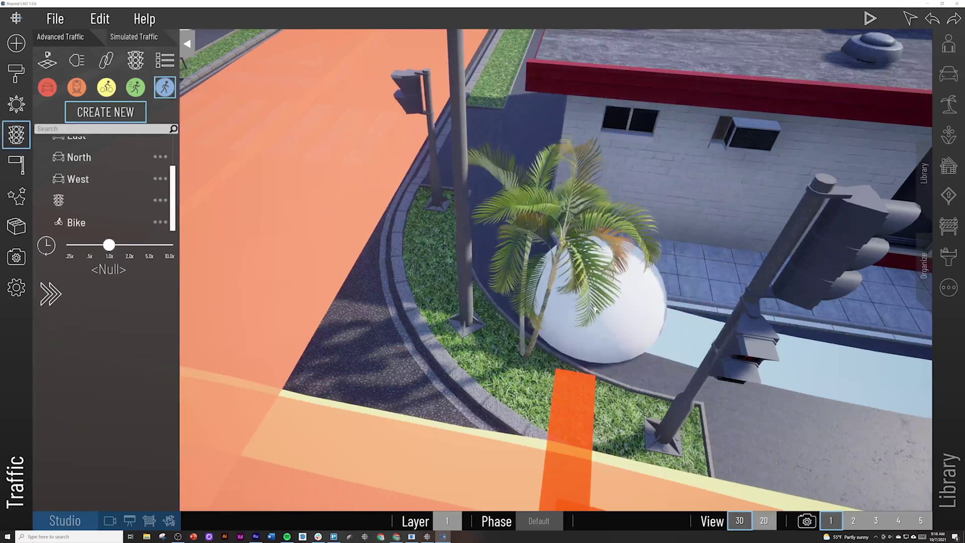
scroll(383, 143, up, 5)
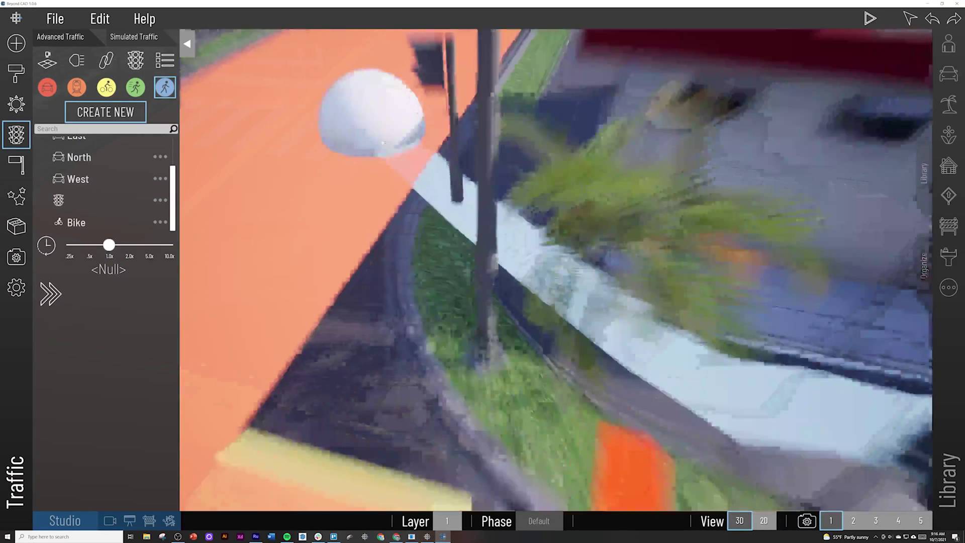
scroll(599, 196, down, 10)
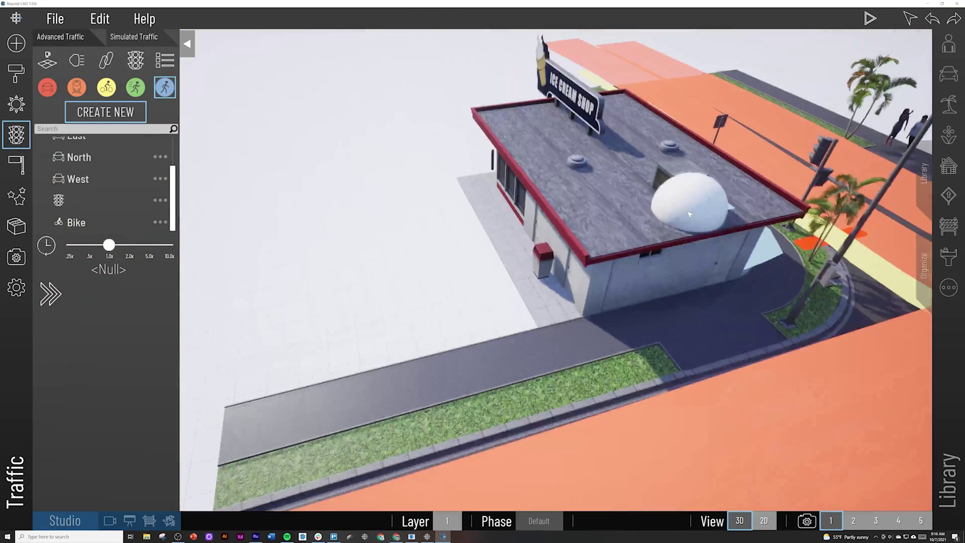
mouse_move(768, 288)
mouse_down()
mouse_move(713, 314)
mouse_move(340, 404)
mouse_up()
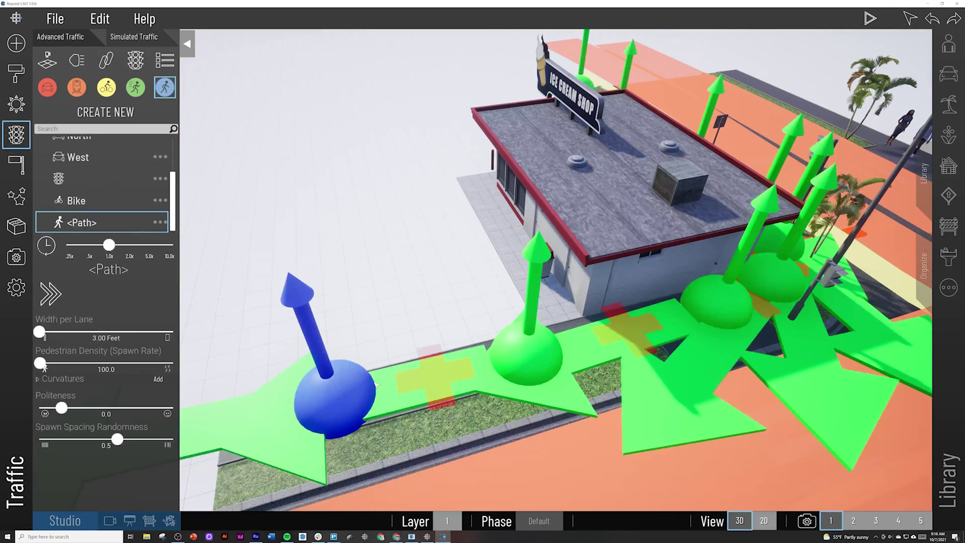
key(Escape)
Step: Play the traffic simulation with the new walk path, raise the playback speed to 2.0x, and stop it
right_drag(503, 242, 851, 200)
right_drag(311, 262, 402, 217)
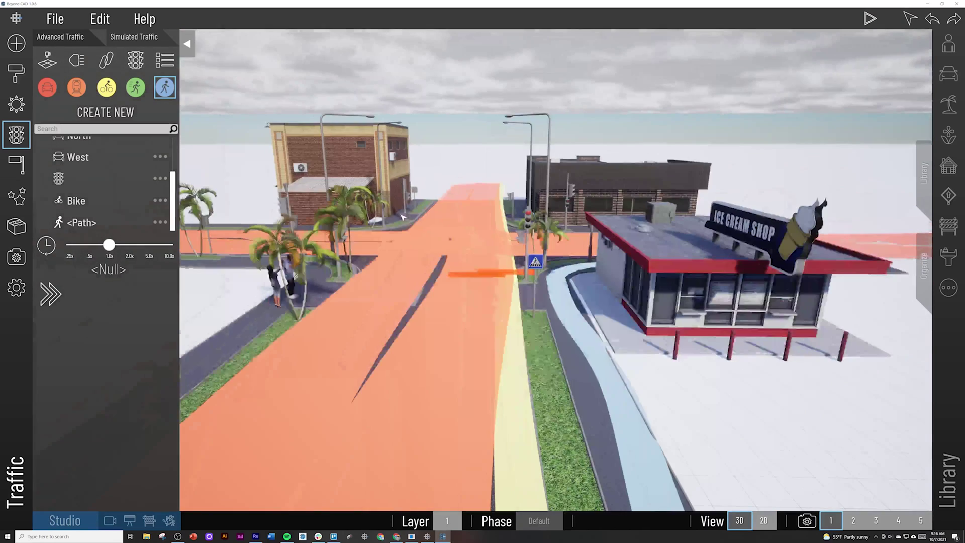
click(870, 19)
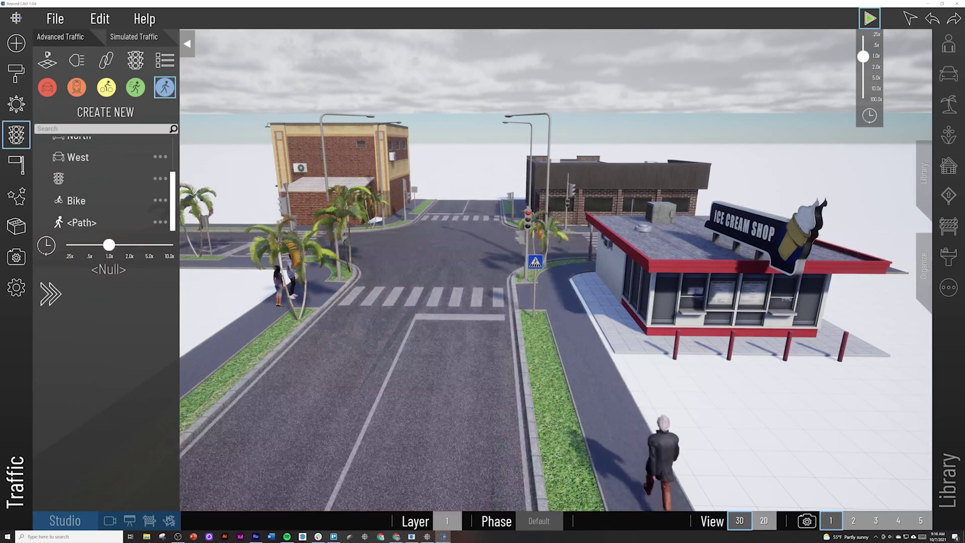
mouse_move(863, 57)
mouse_down()
mouse_move(863, 99)
mouse_move(864, 67)
mouse_up()
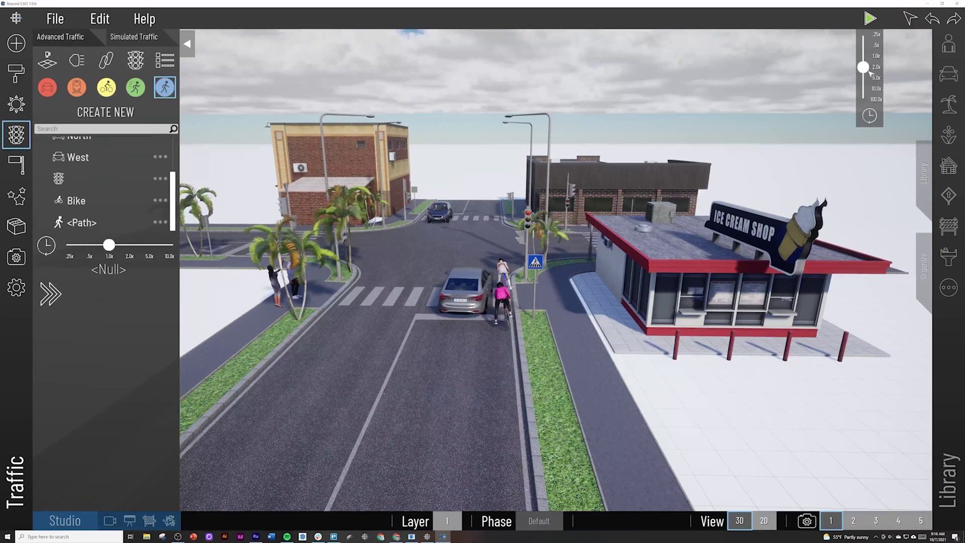
click(873, 18)
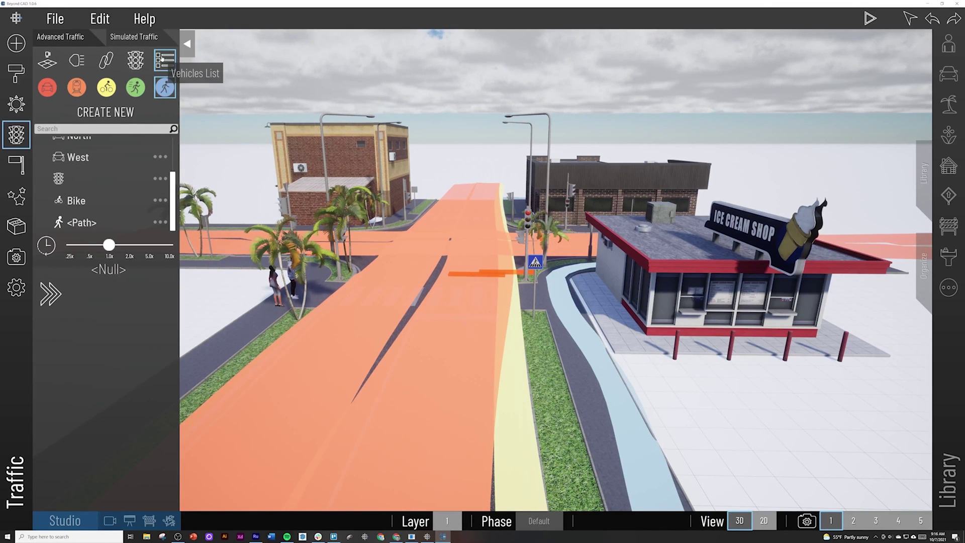
Step: Browse the vehicle lists of the walk, run, bike and rail path types to review their available models
click(162, 59)
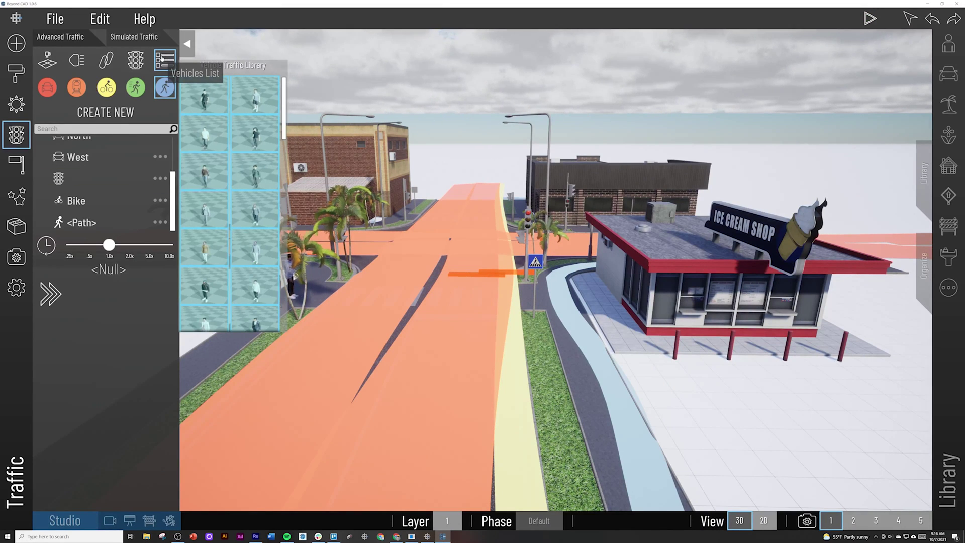
scroll(203, 124, down, 14)
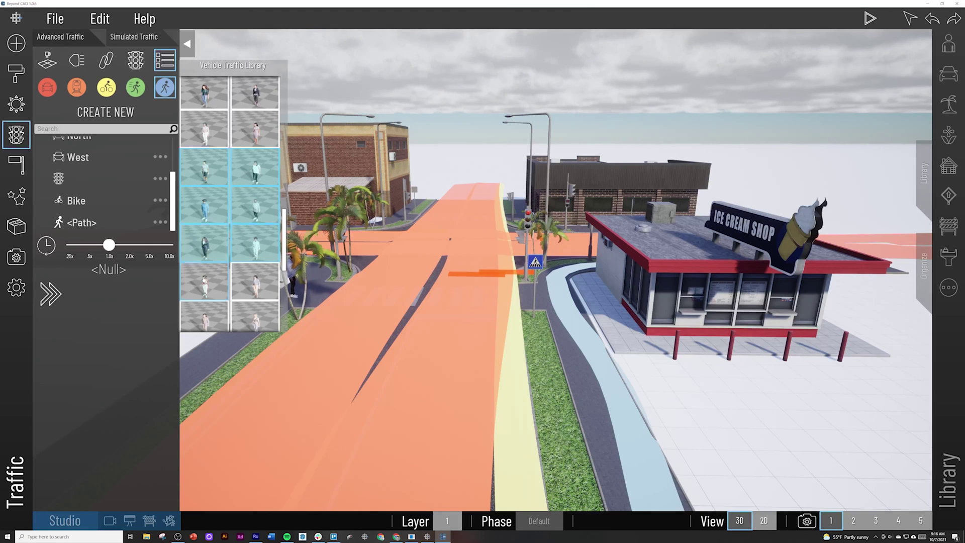
scroll(229, 261, down, 5)
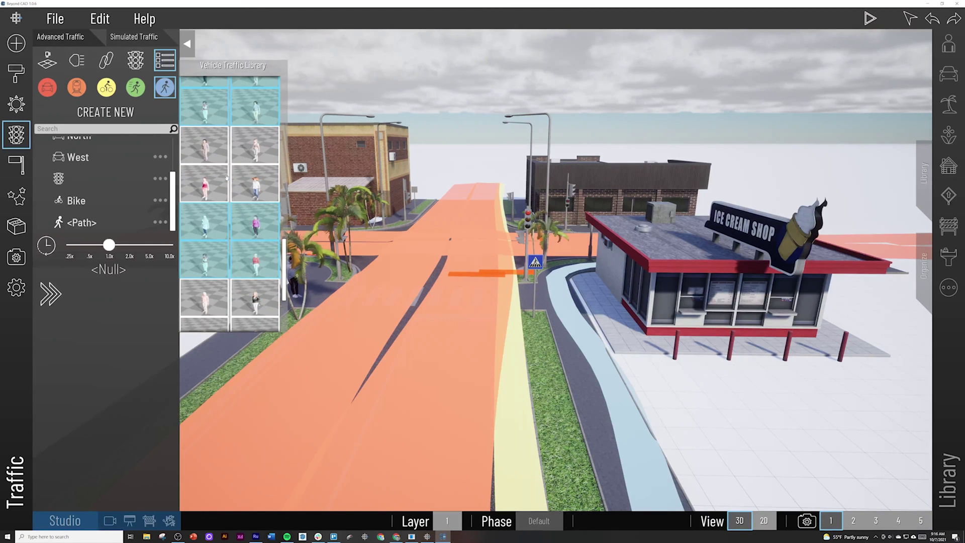
click(134, 87)
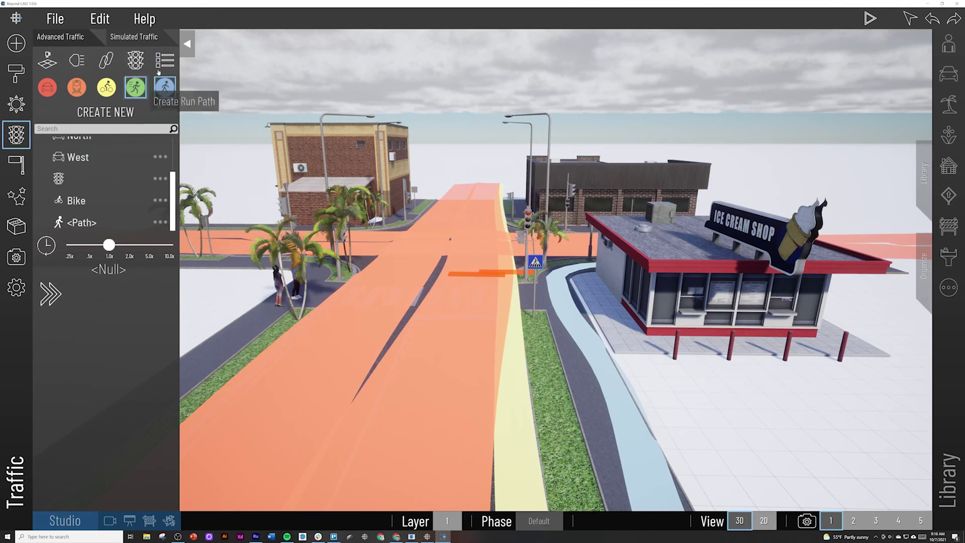
click(161, 64)
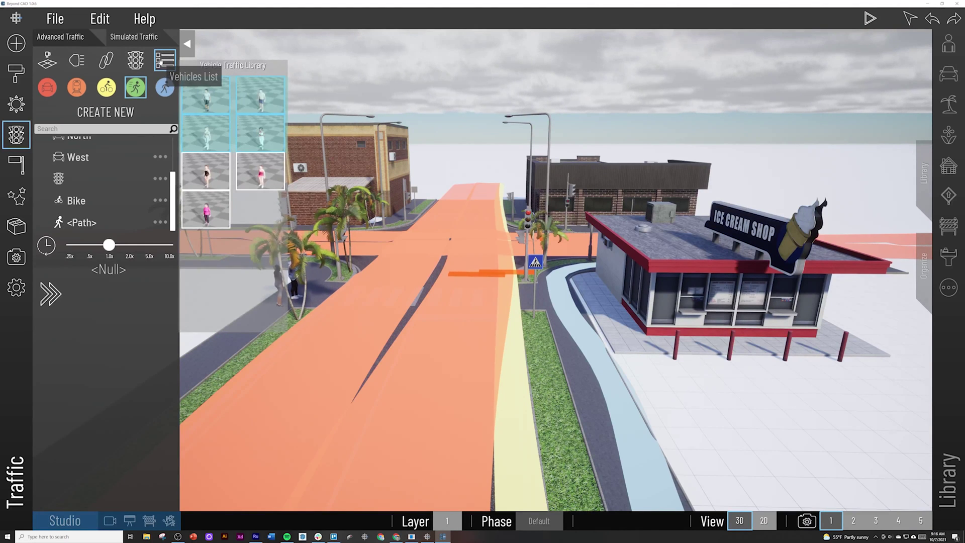
click(160, 62)
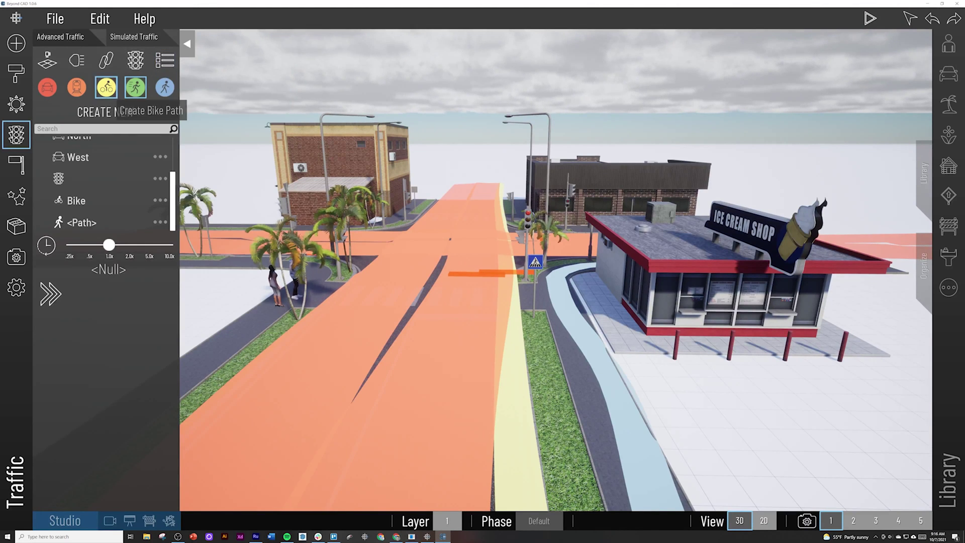
click(165, 61)
click(166, 61)
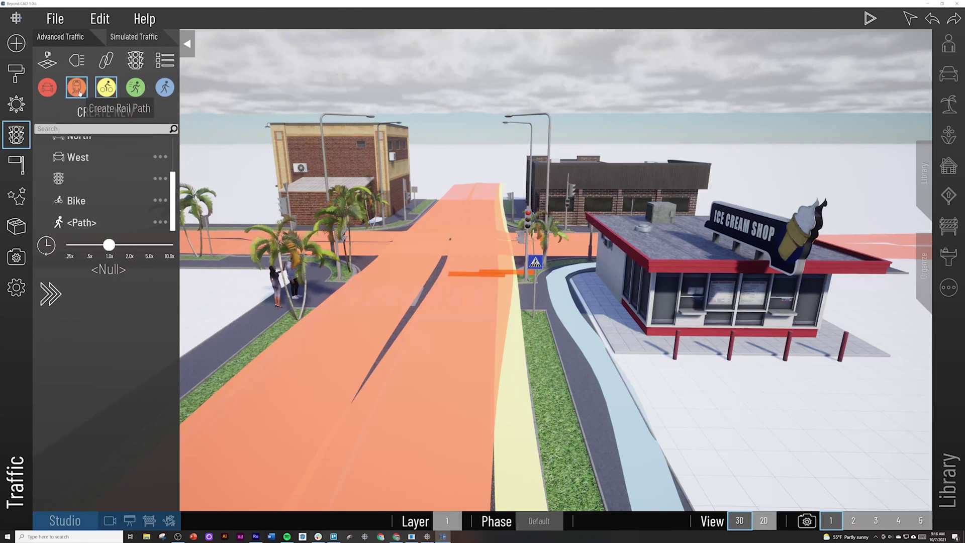
click(165, 62)
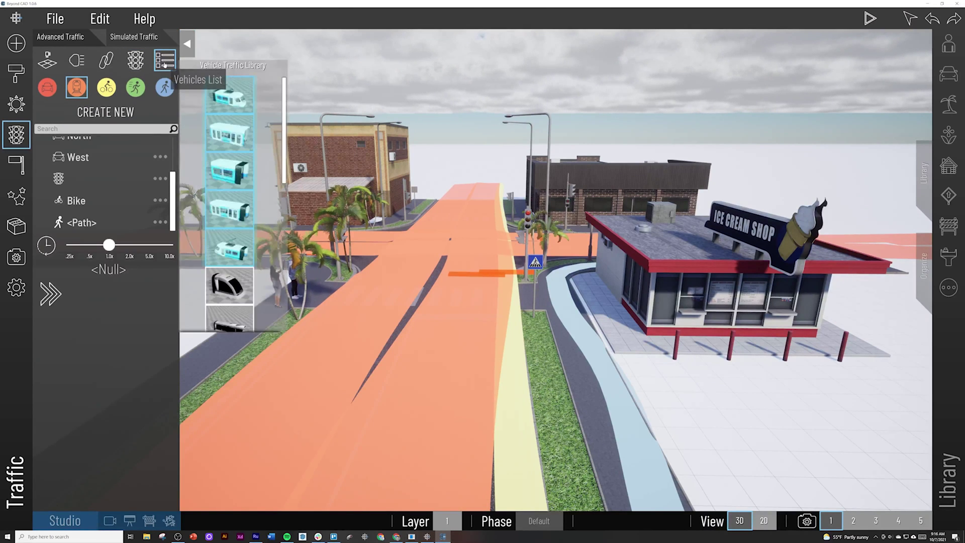
click(165, 62)
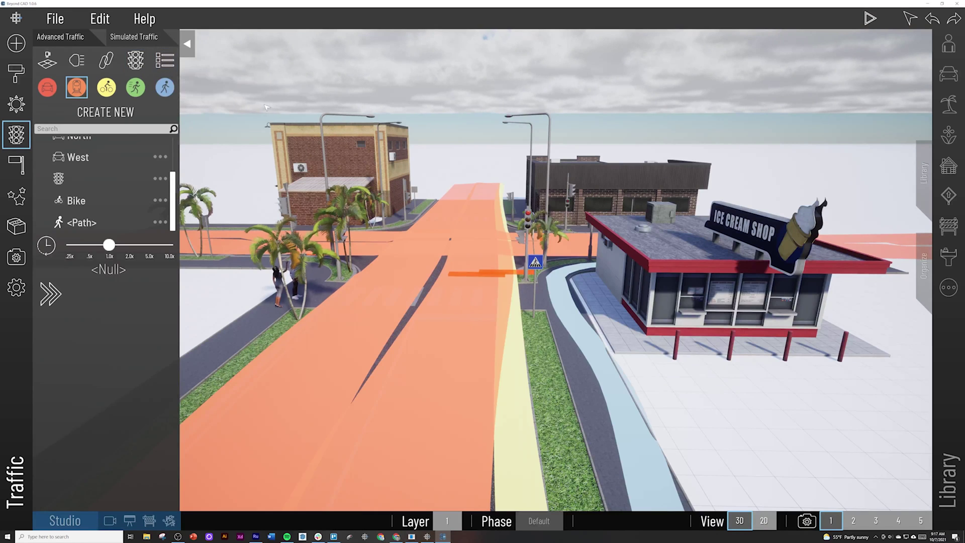
Step: Inspect the intersection's traffic paths in the 2D plan view and return to the 3D view
right_drag(371, 167, 371, 169)
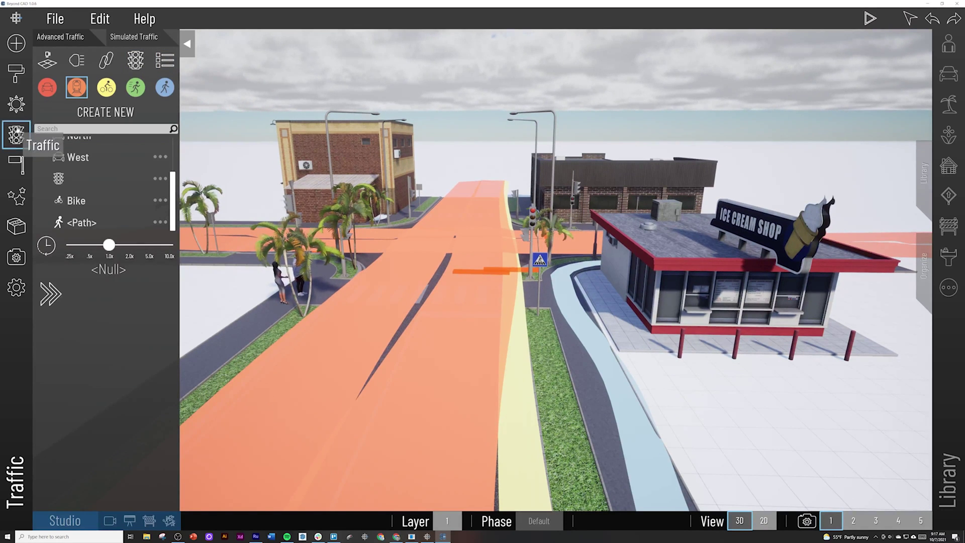
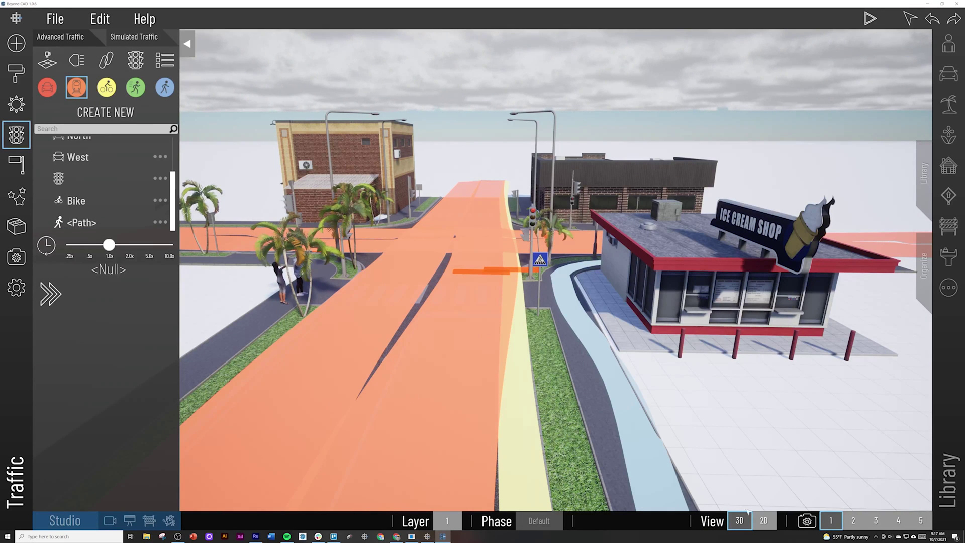
click(772, 525)
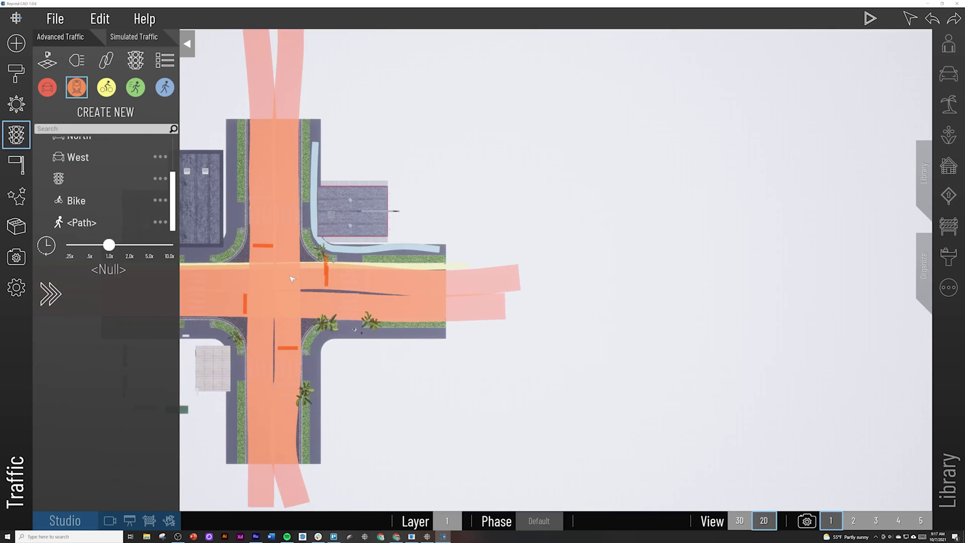
middle_drag(291, 279, 628, 274)
scroll(625, 320, up, 5)
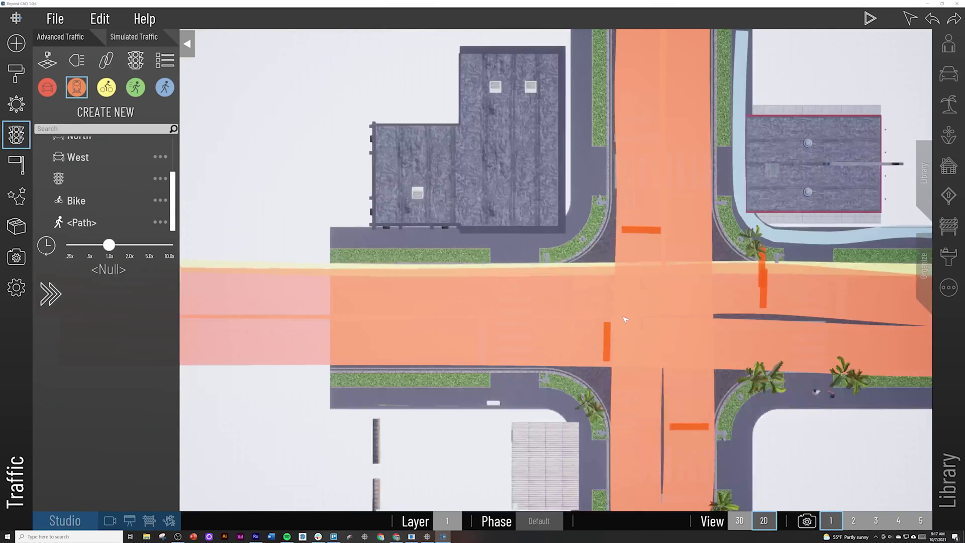
scroll(626, 320, up, 3)
middle_drag(625, 319, 473, 280)
scroll(577, 305, down, 3)
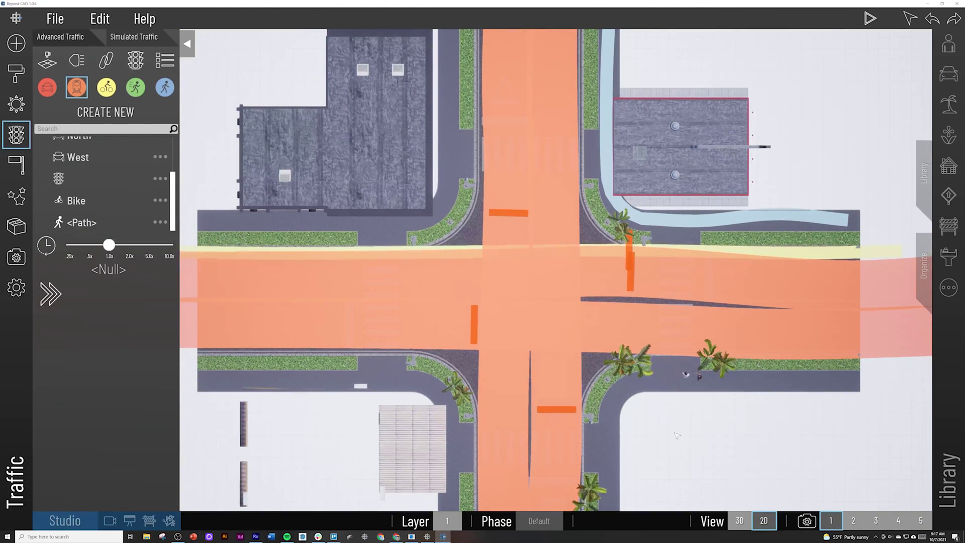
click(735, 523)
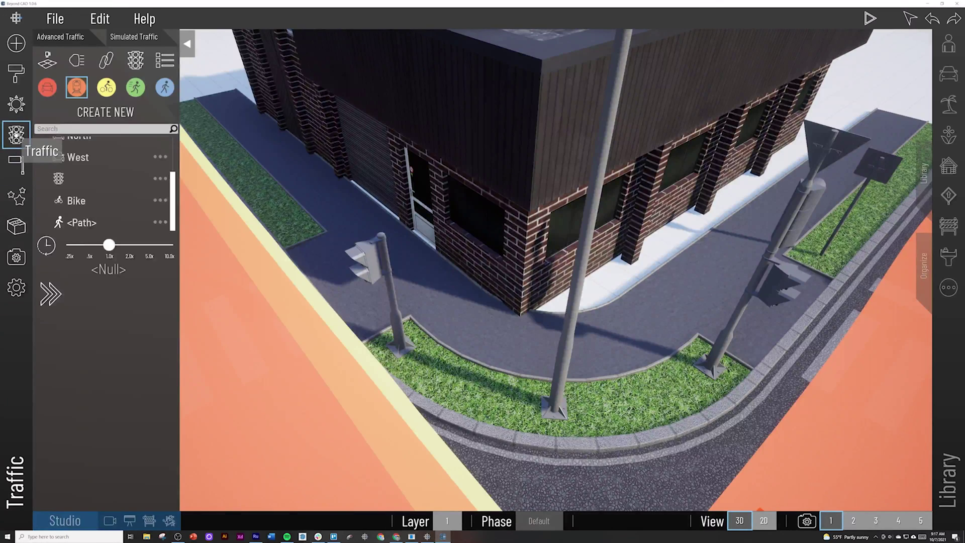
Step: Close the traffic tools, open the Studio image cameras, and view saved cameras 1b and 1d of camera set 1
click(16, 135)
click(109, 522)
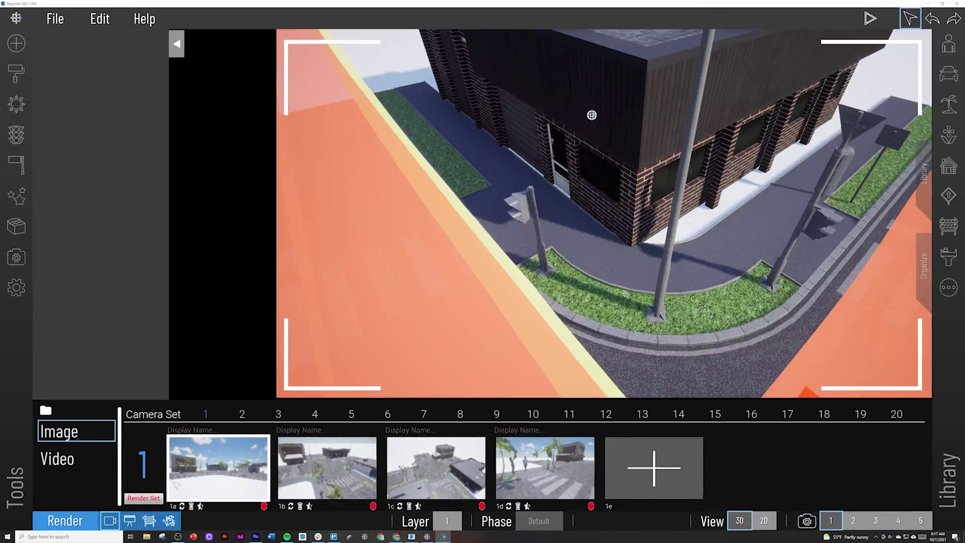
click(338, 478)
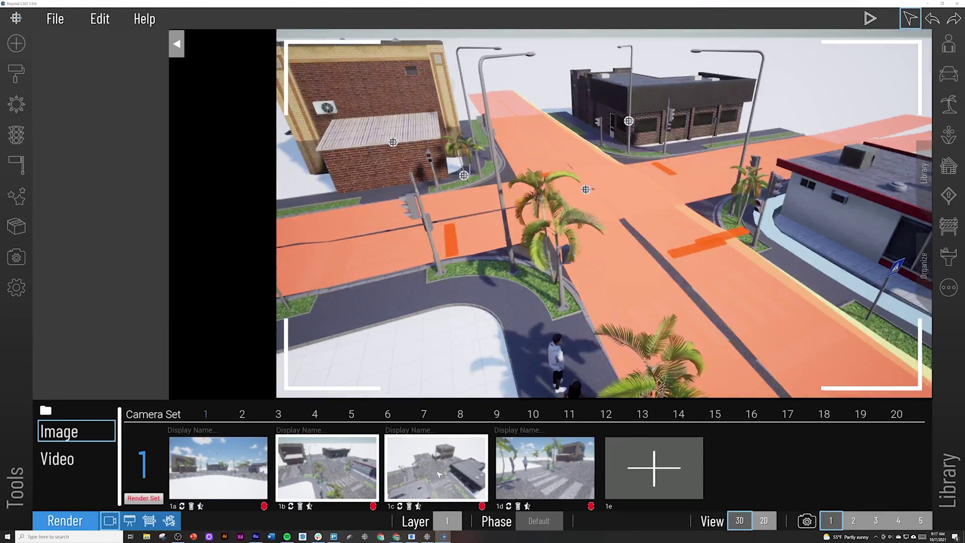
click(544, 468)
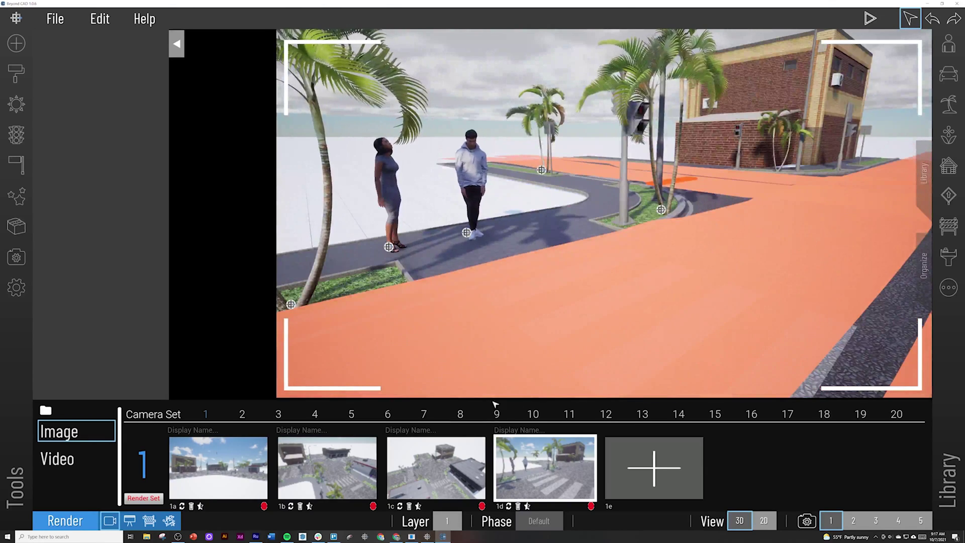
Step: View saved camera 1a of camera set 1, play the traffic simulation through it, and close the Studio
click(218, 467)
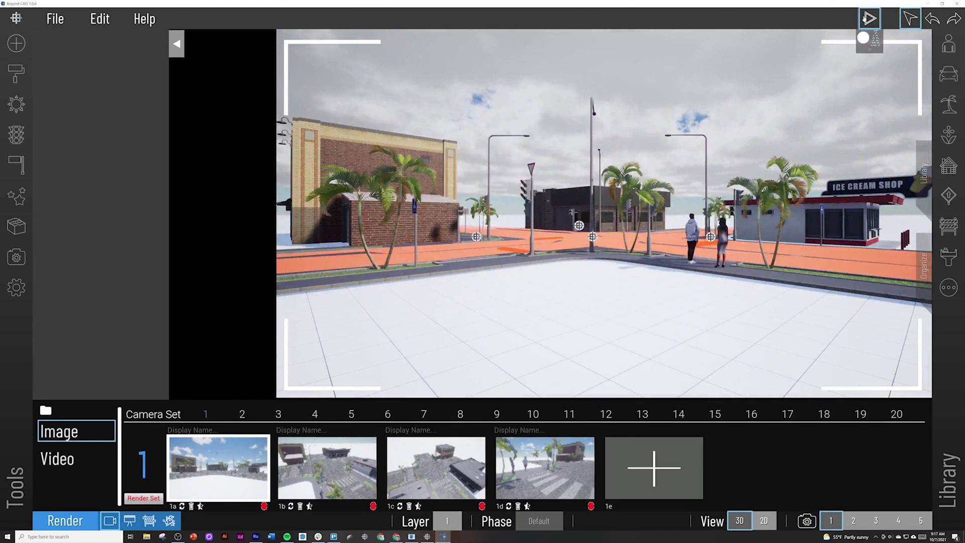
click(865, 19)
mouse_move(865, 67)
mouse_down()
mouse_move(864, 89)
mouse_move(865, 55)
mouse_up()
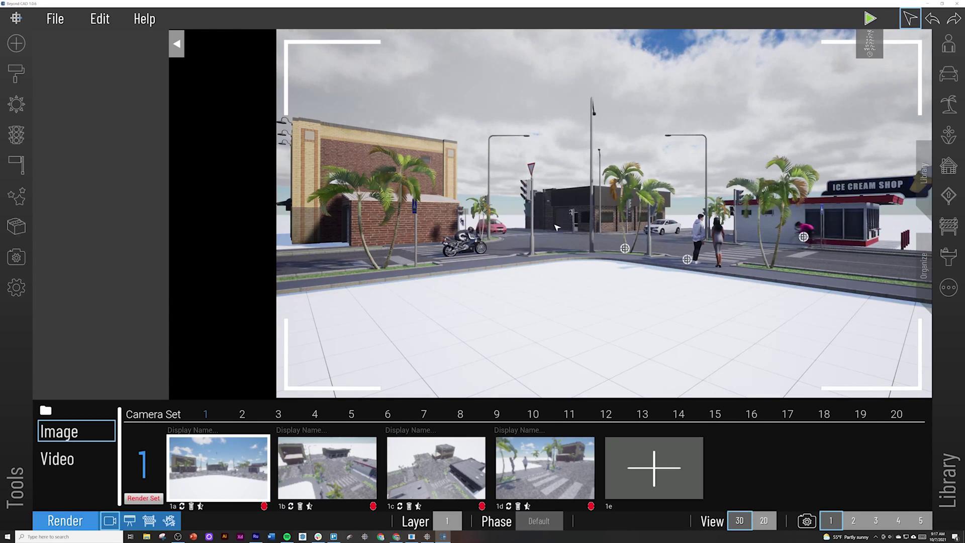
right_drag(598, 252, 593, 265)
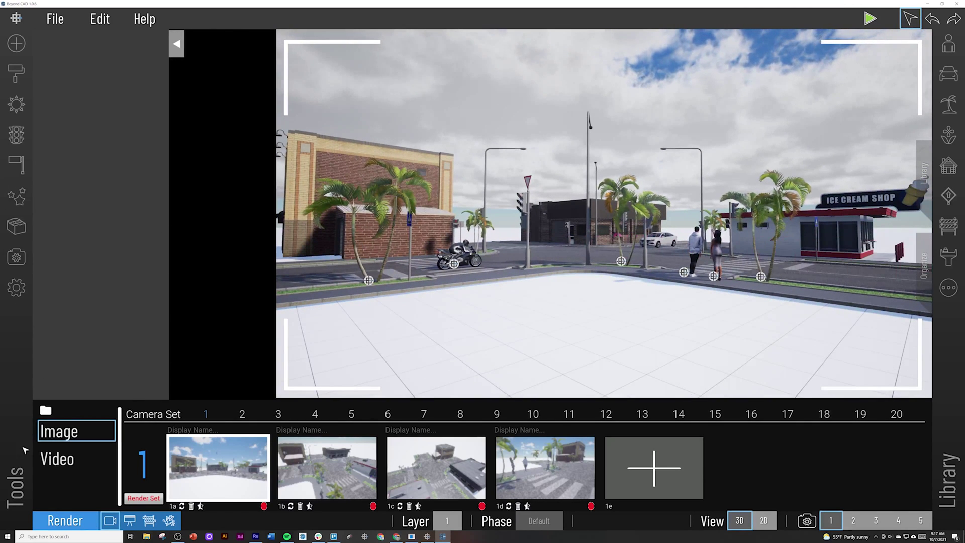
click(109, 517)
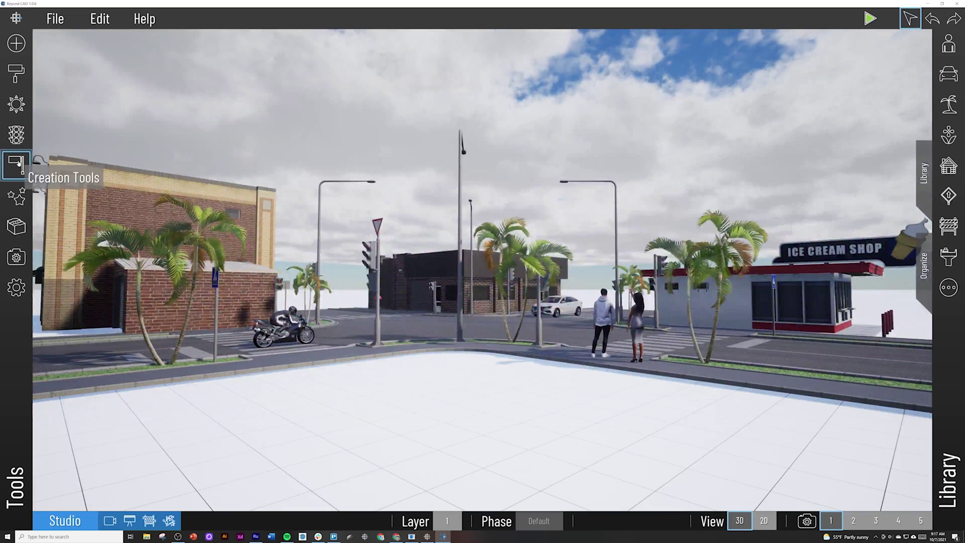
Step: Create an overhead sign in the current scene, placed on the sidewalk across the road from the ice cream shop, and rotate it about Z to span the road
click(17, 163)
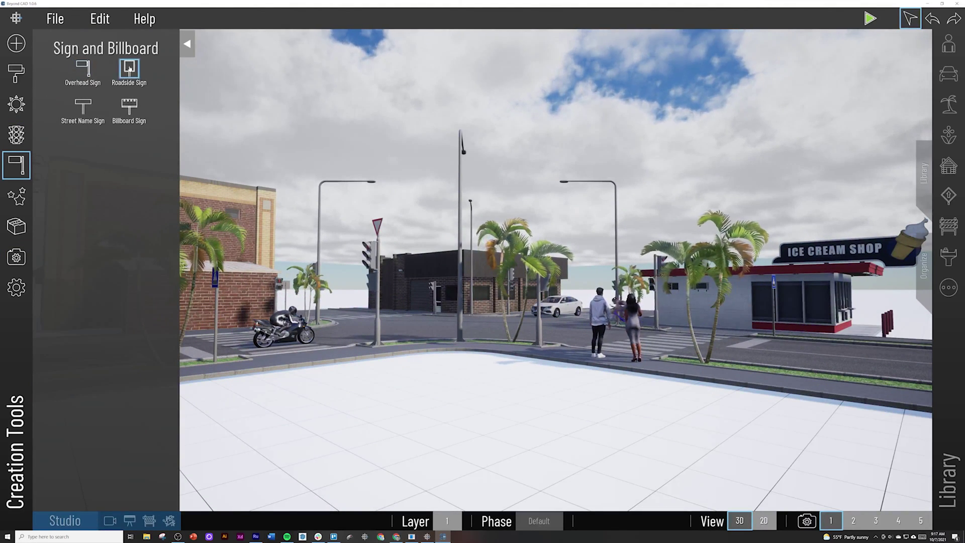
click(88, 74)
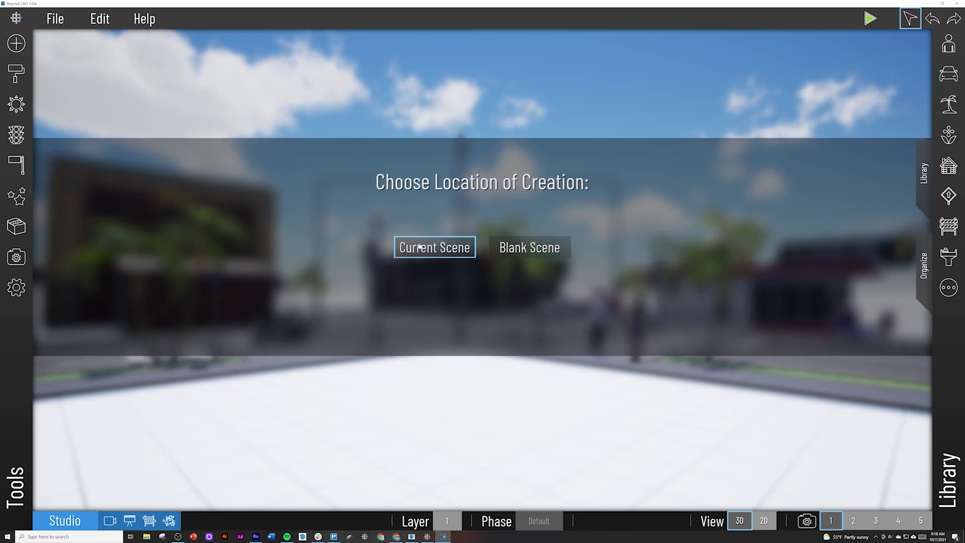
click(438, 247)
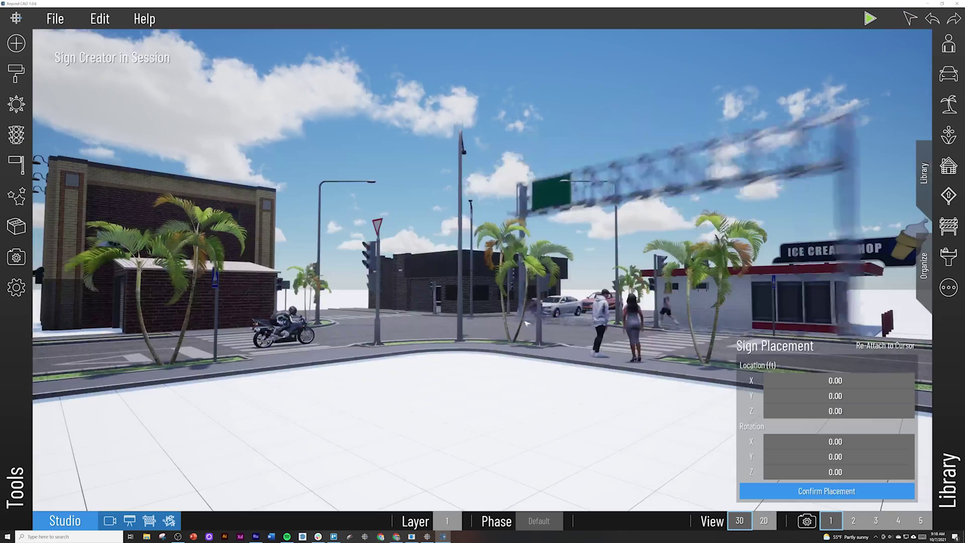
key(w)
right_drag(601, 352, 489, 400)
key(s)
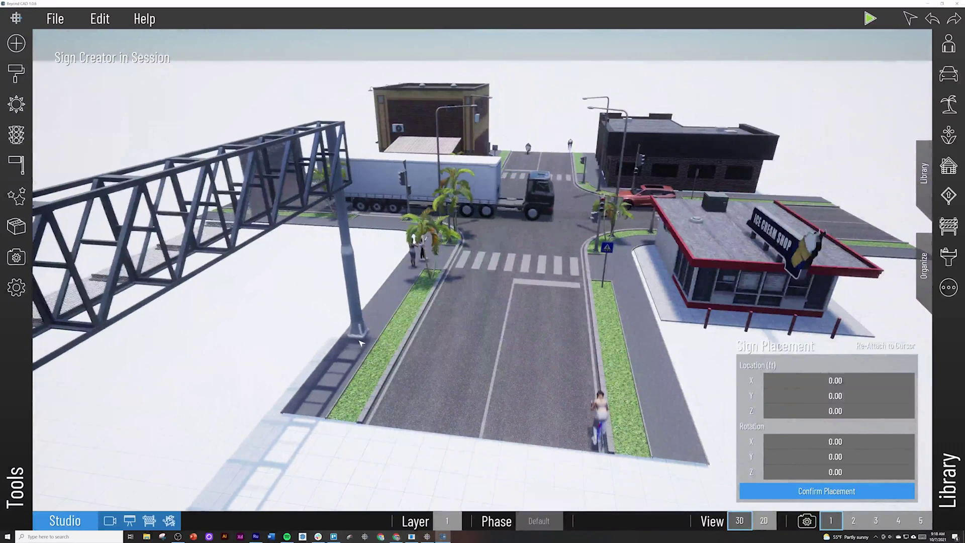
click(355, 346)
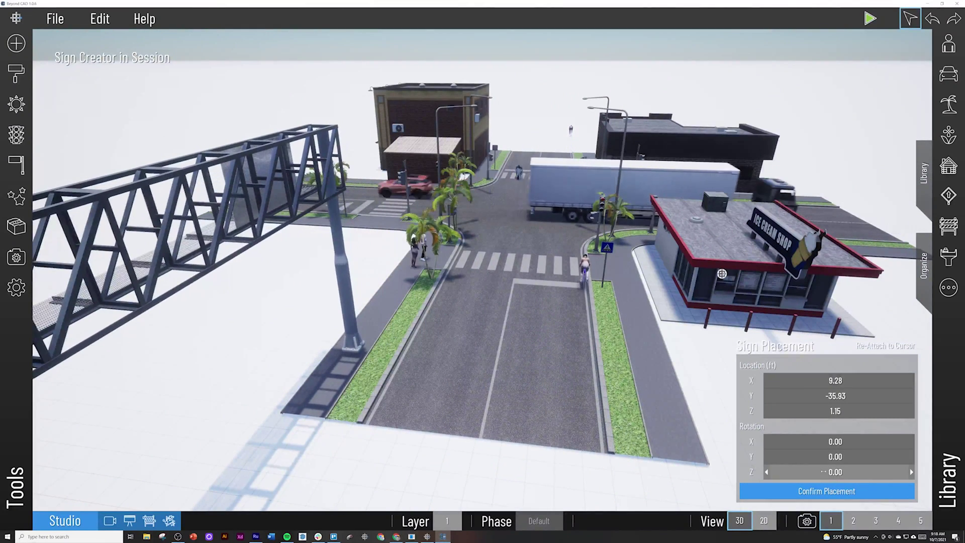
drag(823, 471, 743, 471)
click(742, 490)
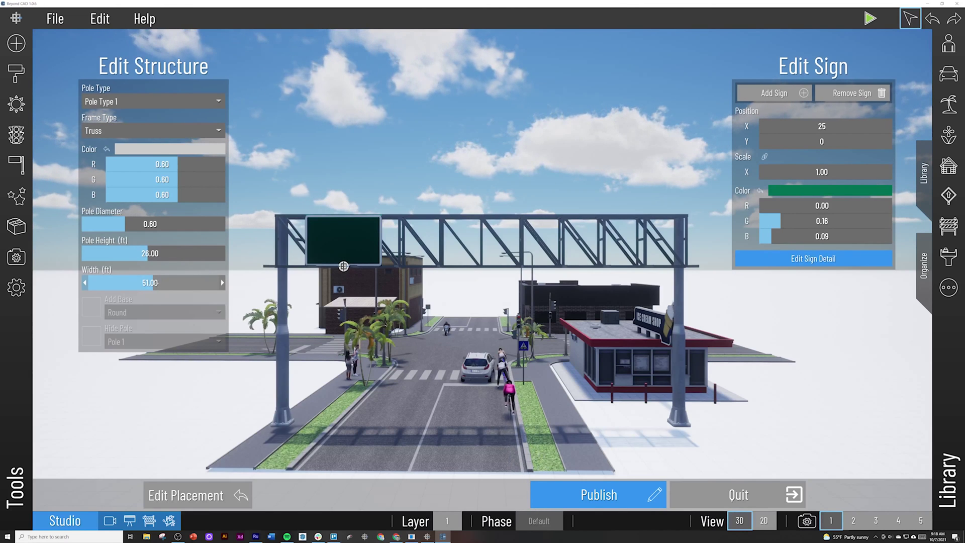
Step: Set the sign structure's width to 35.57 ft and pole height to 19.95 ft, and add a Square base
drag(150, 282, 130, 282)
drag(127, 283, 130, 282)
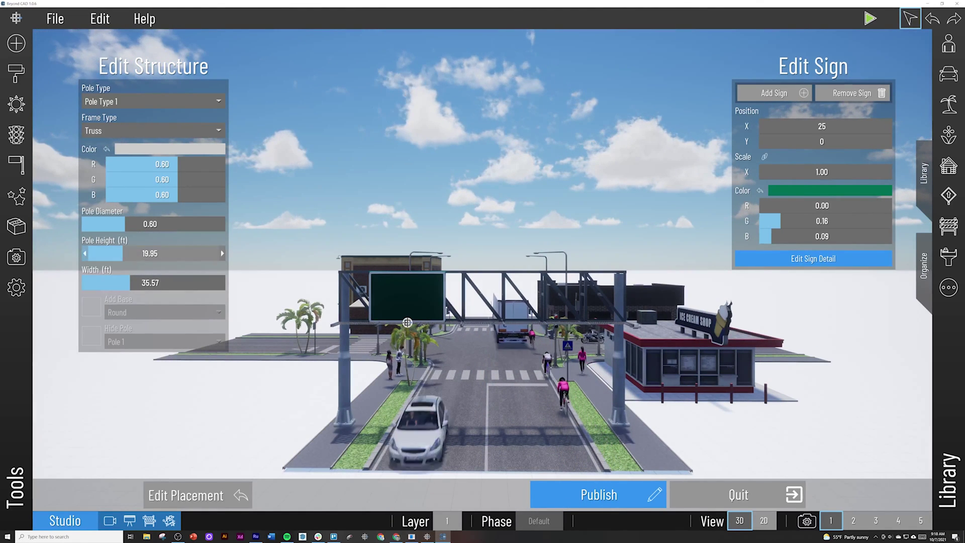
click(91, 306)
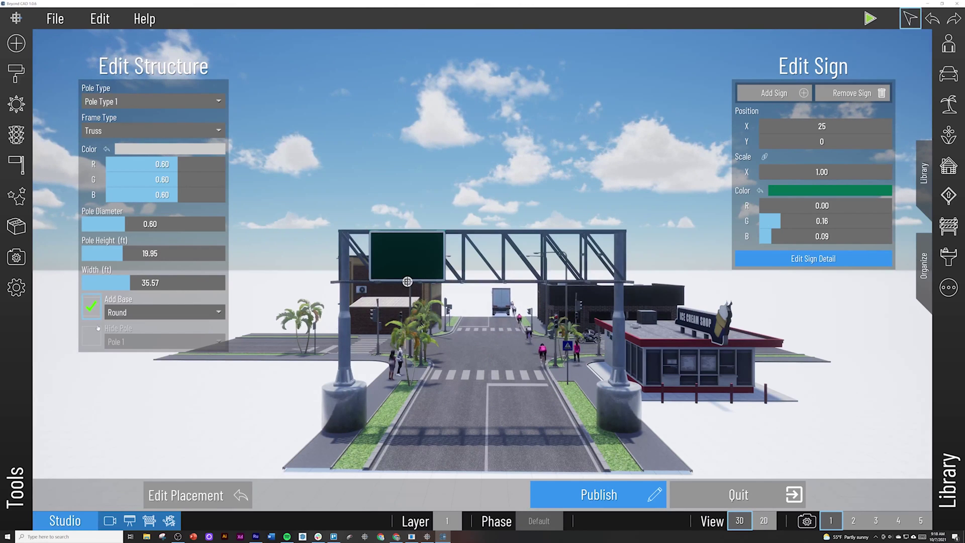
click(158, 312)
click(147, 339)
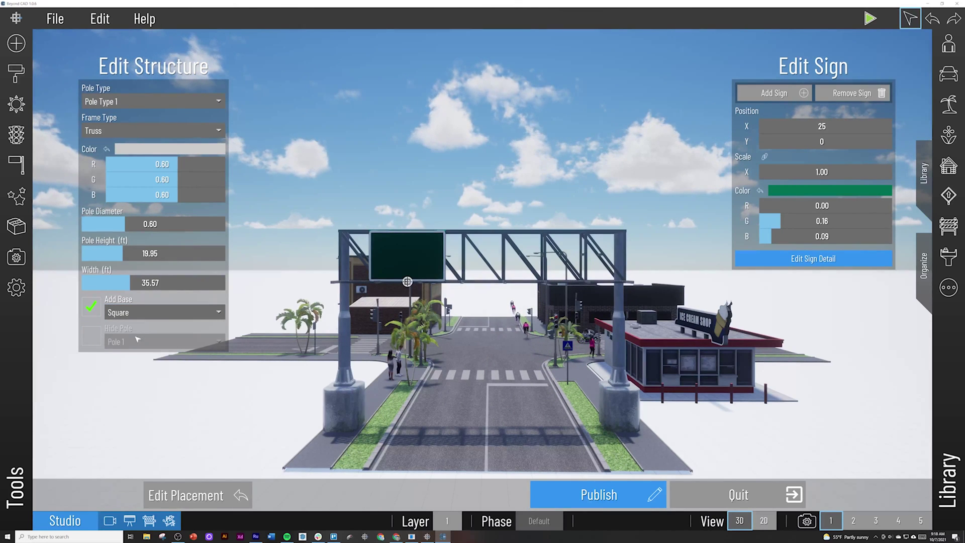
Step: Hide Pole 2 of the overhead sign structure, on the ice cream shop side of the road
click(91, 335)
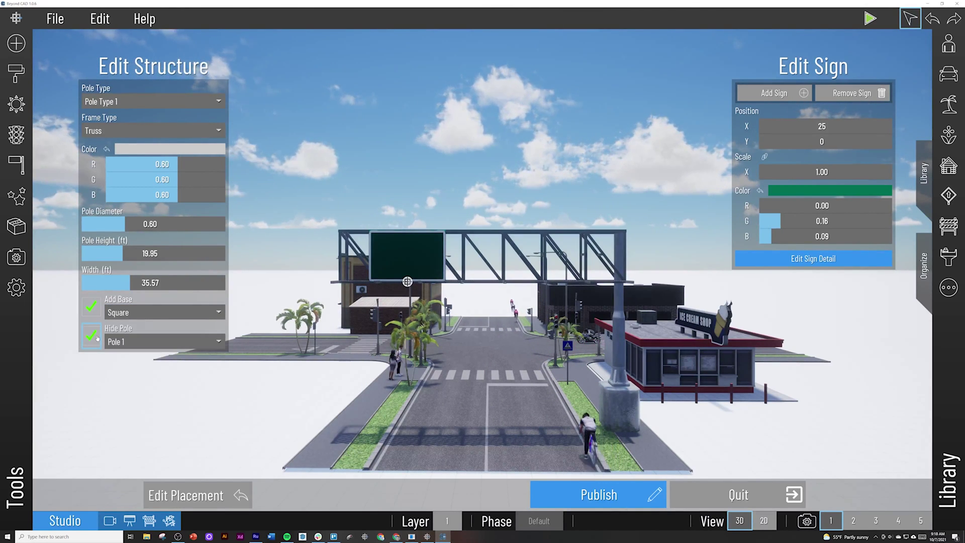
click(92, 336)
click(92, 336)
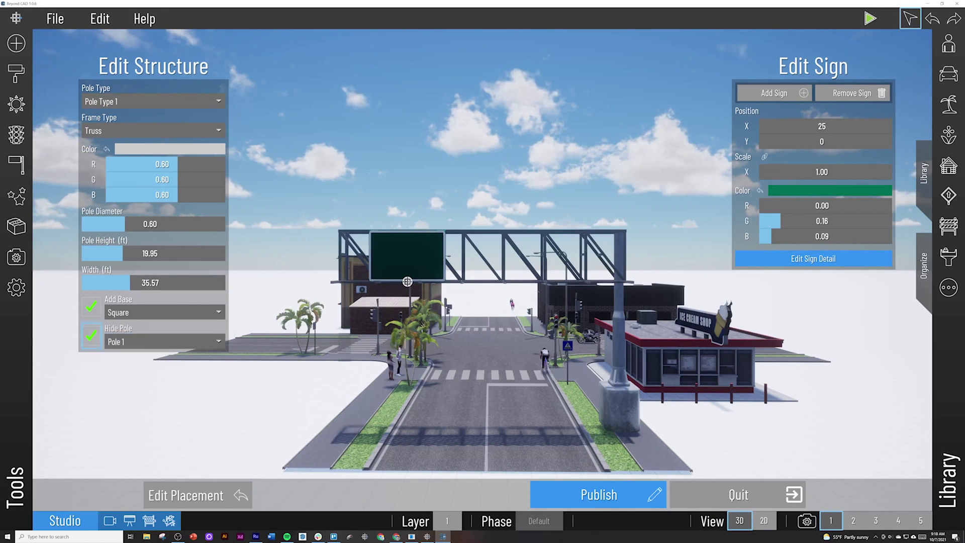
click(137, 345)
click(120, 368)
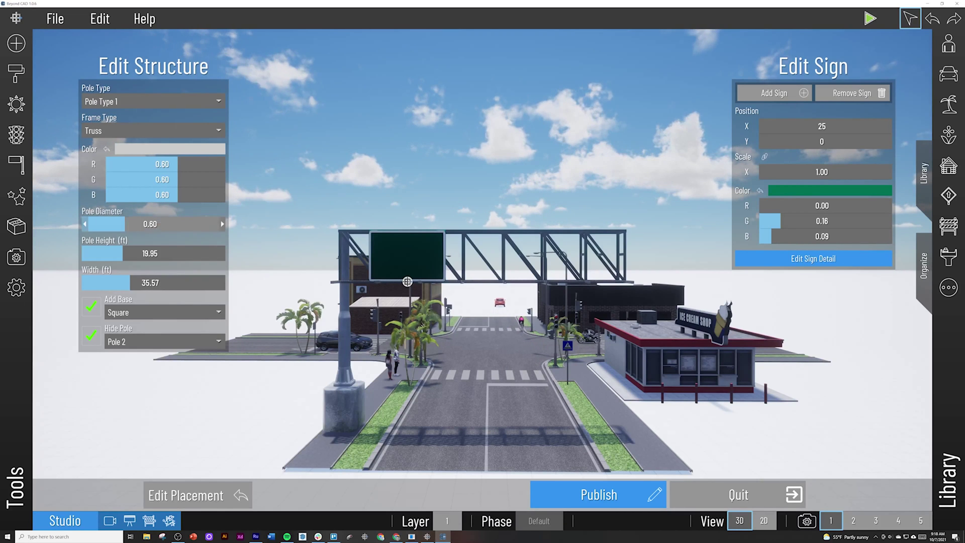
Step: Try the Lattice, Triangle and Tube frame types on the overhead sign structure and set it back to Truss
click(151, 130)
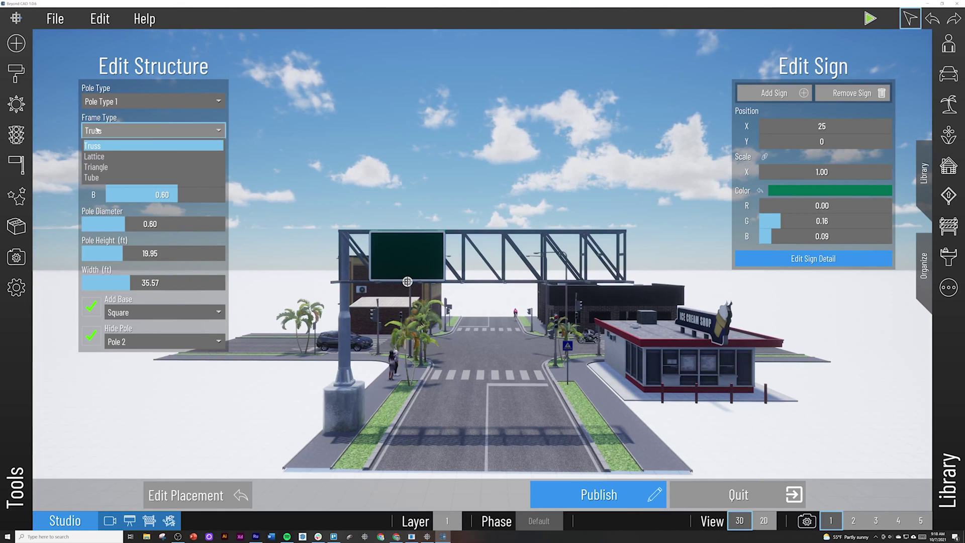
click(116, 156)
click(116, 132)
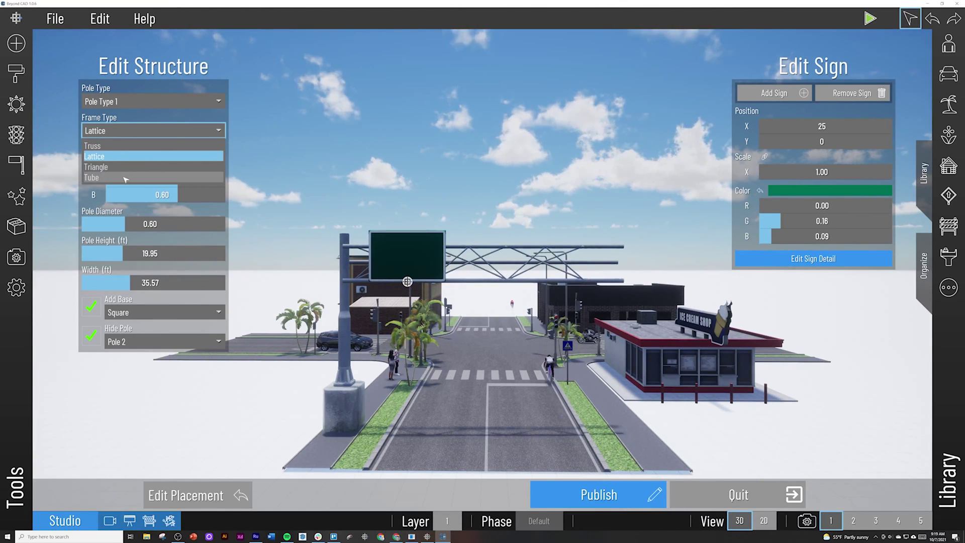
click(116, 168)
click(124, 131)
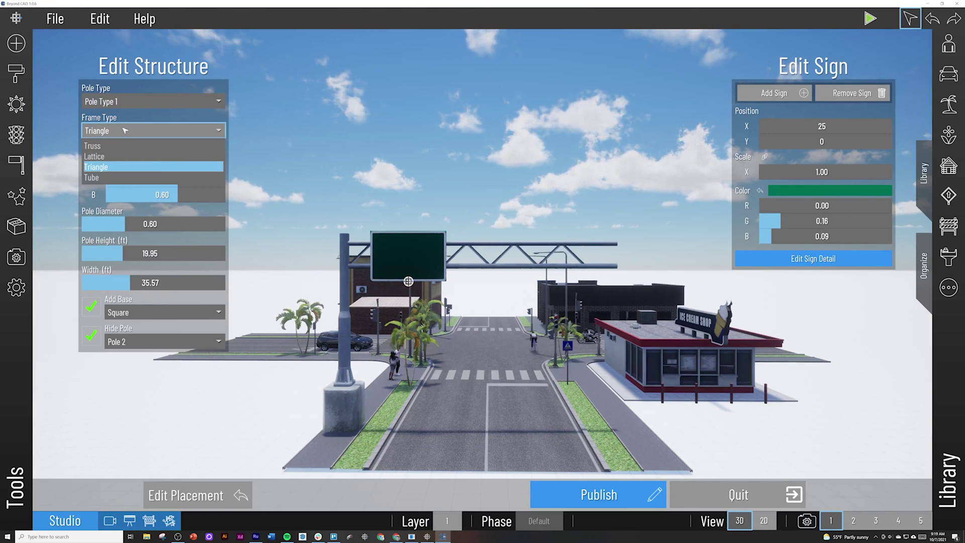
click(100, 178)
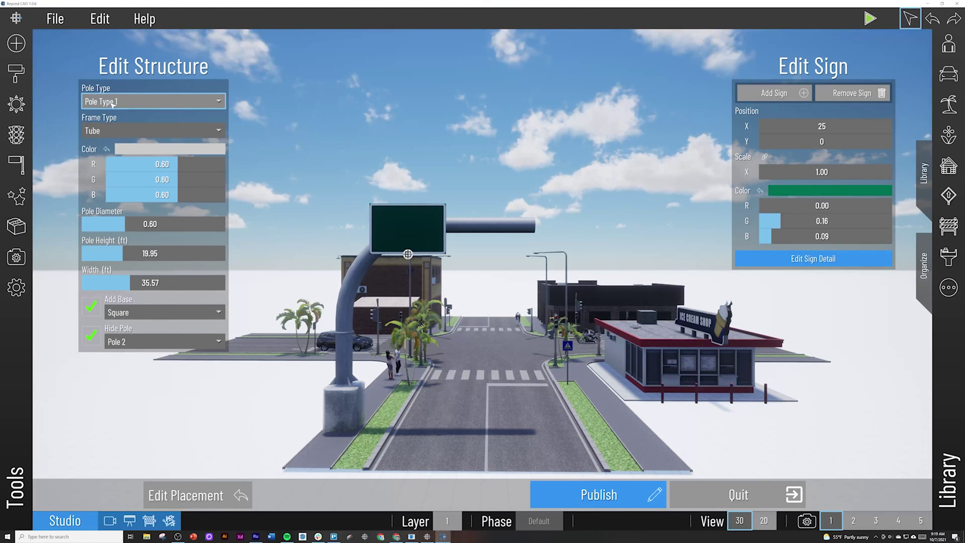
click(116, 130)
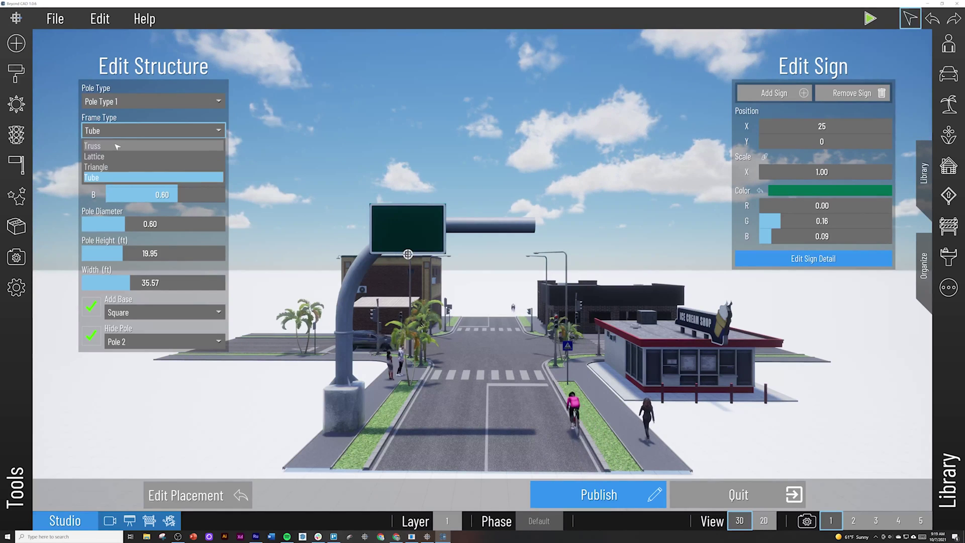
click(117, 149)
Step: Change the sign structure to Pole Type 2 and set its width to 29.47 ft
click(118, 100)
click(119, 126)
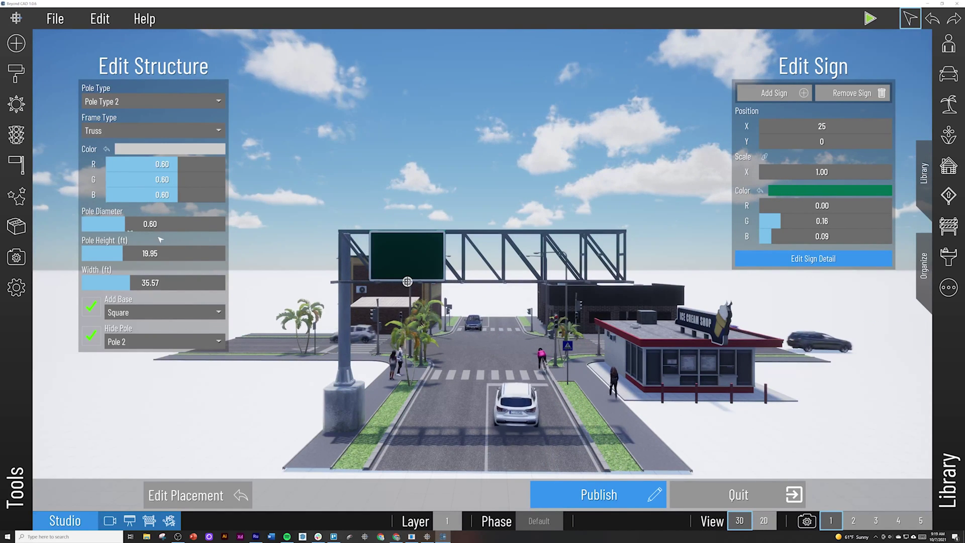
drag(130, 283, 121, 283)
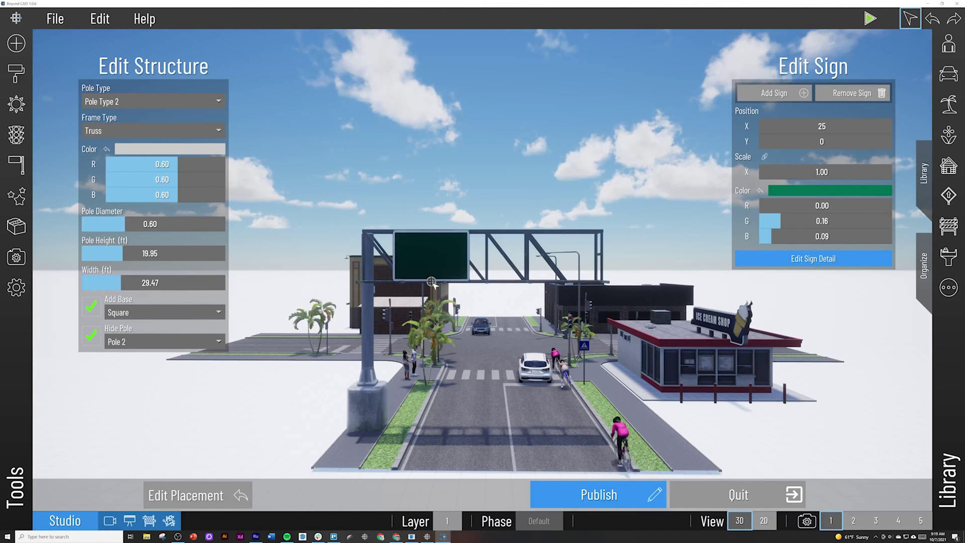
Step: Add a second sign panel to the truss and set its X position to 65
click(768, 95)
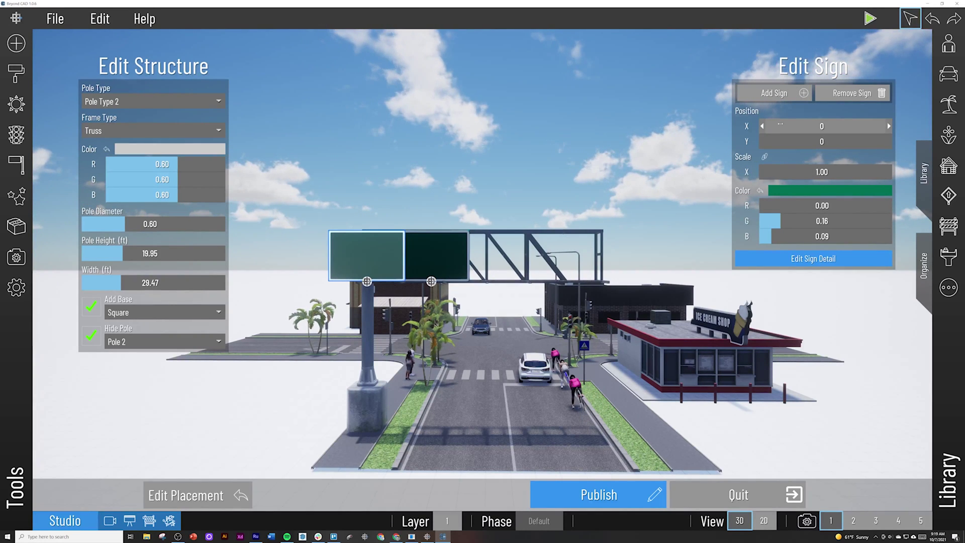
drag(779, 126, 833, 126)
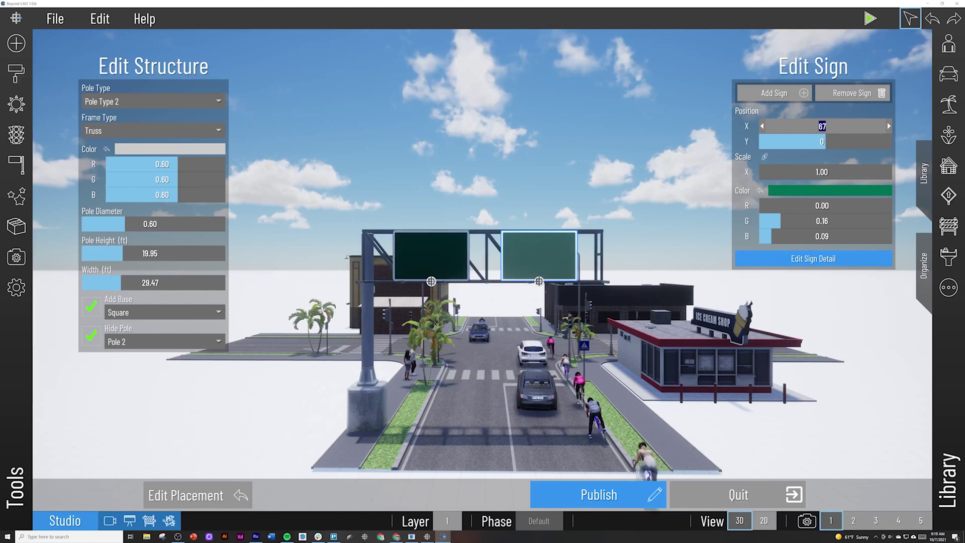
text(65)
key(Return)
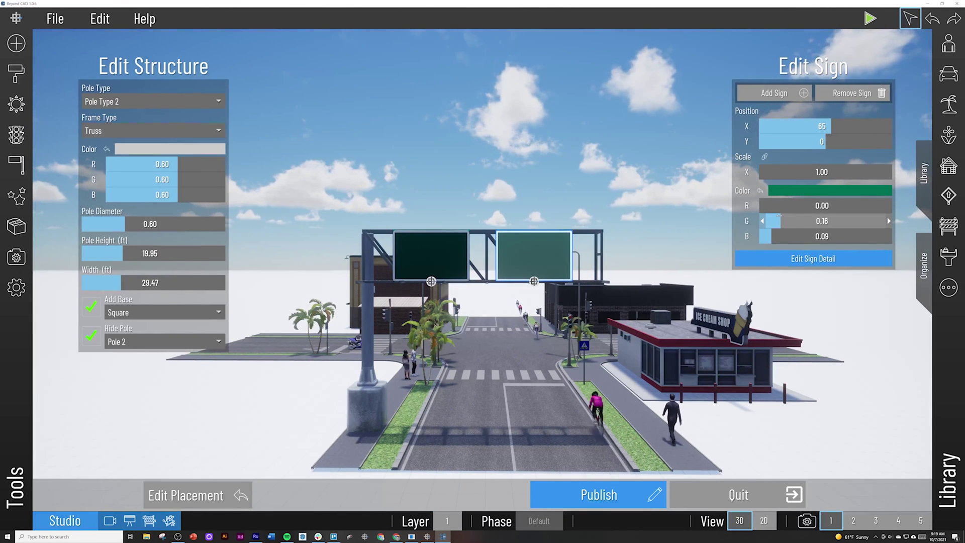
Step: Try a G value of 0.28 for the second sign panel's color and restore the default green
mouse_move(780, 216)
mouse_down()
mouse_move(820, 217)
mouse_move(796, 217)
mouse_up()
click(796, 221)
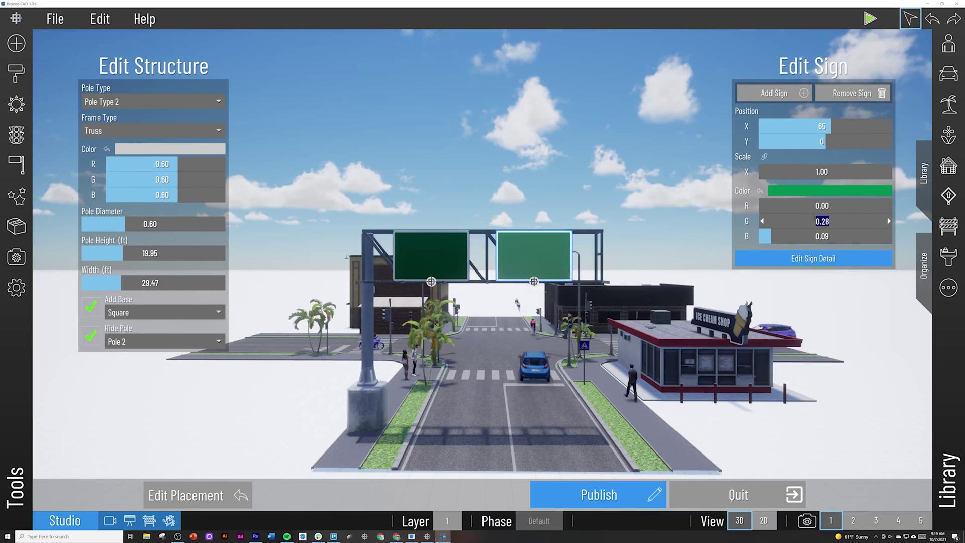
key(Return)
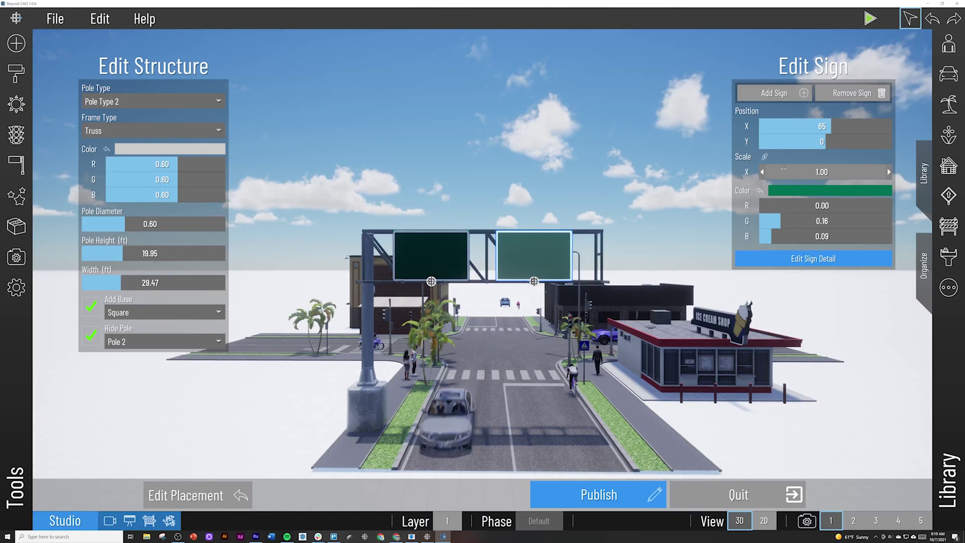
Step: Unlink the second sign's scale axes and add the text lines "Left Turn" and "Ahead", with the Y position of "Ahead" at 99.25
click(764, 156)
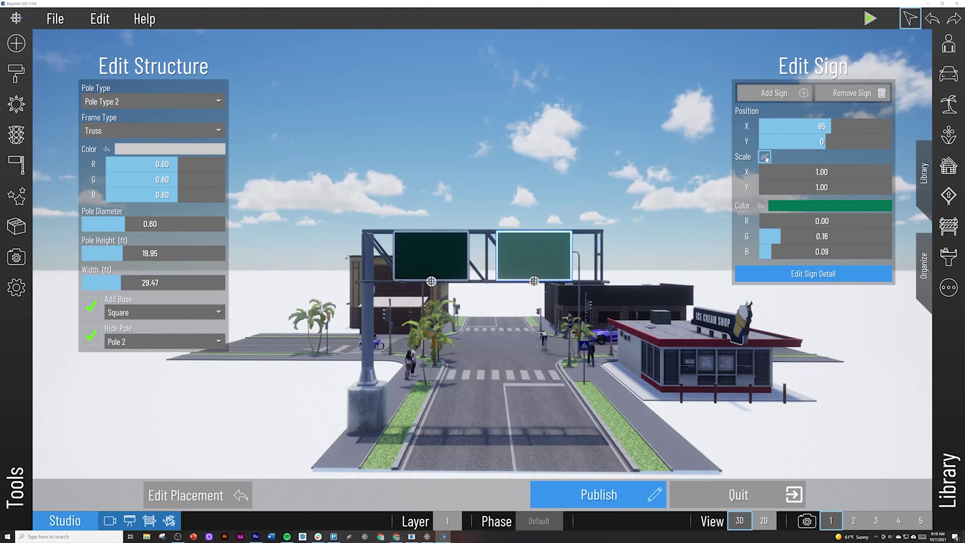
click(799, 274)
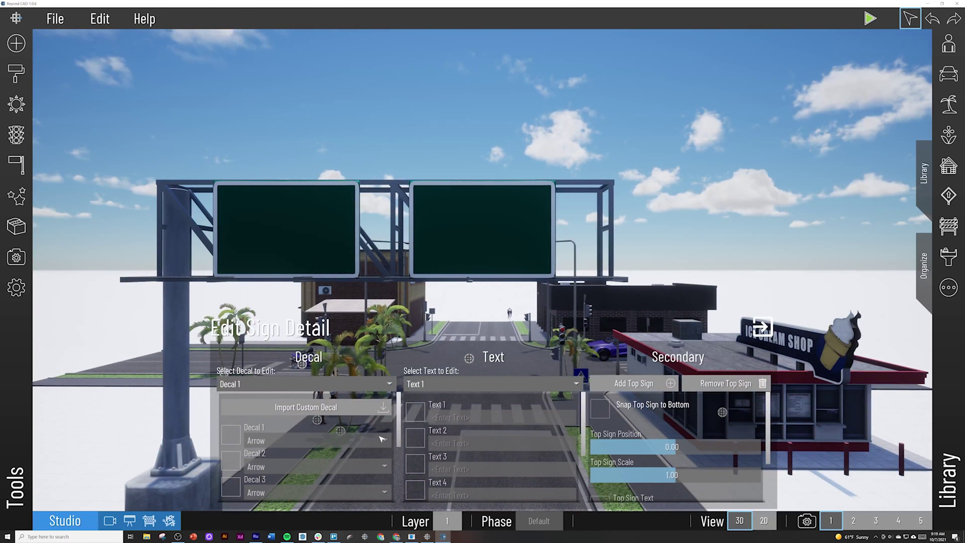
click(415, 411)
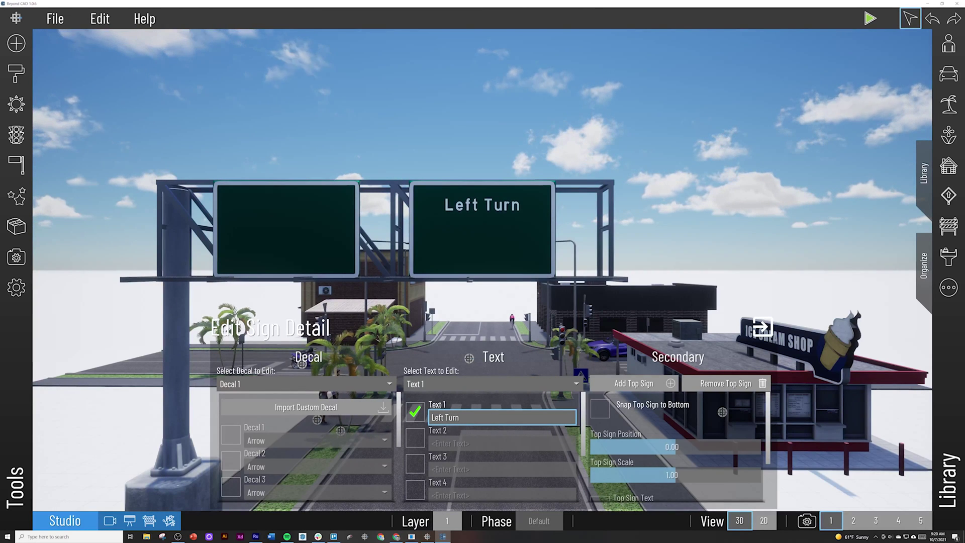
click(421, 441)
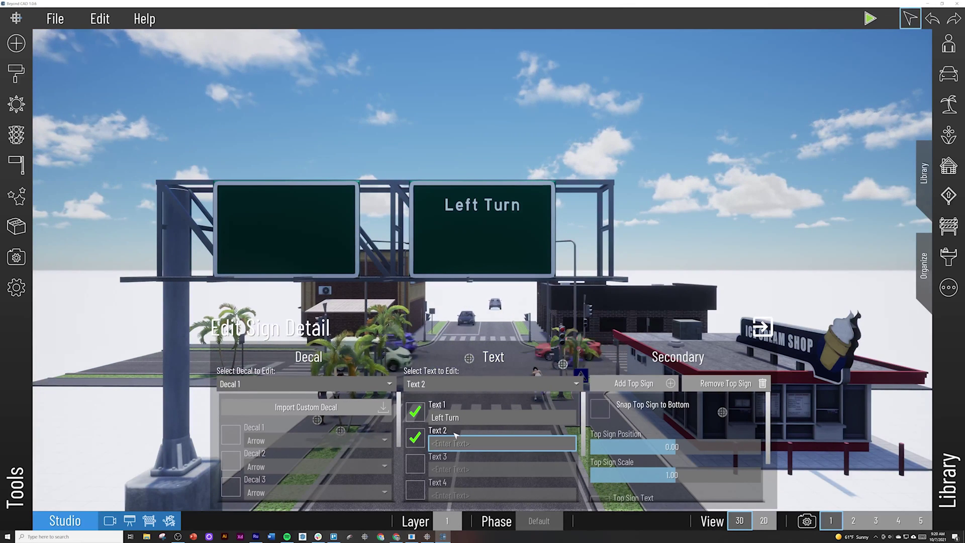
text(Ahead)
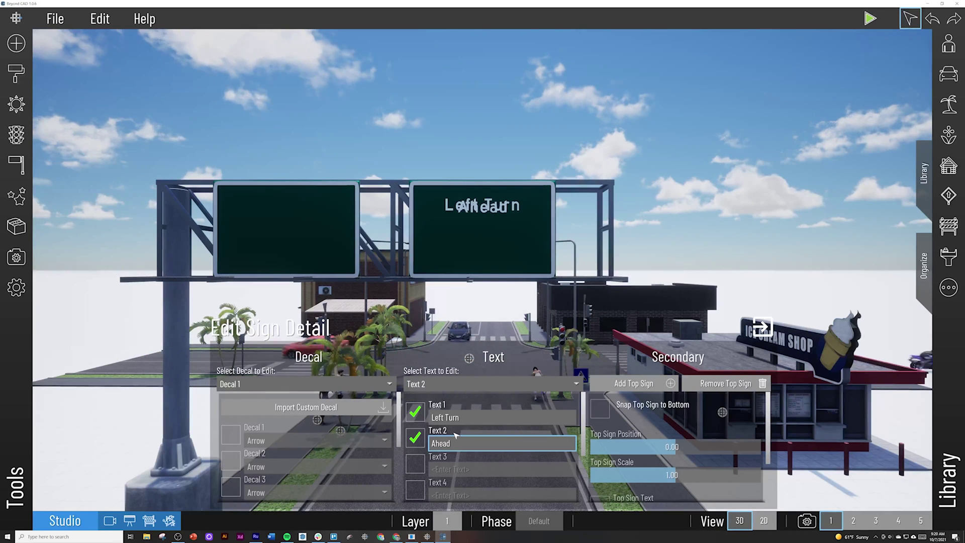
scroll(456, 435, down, 3)
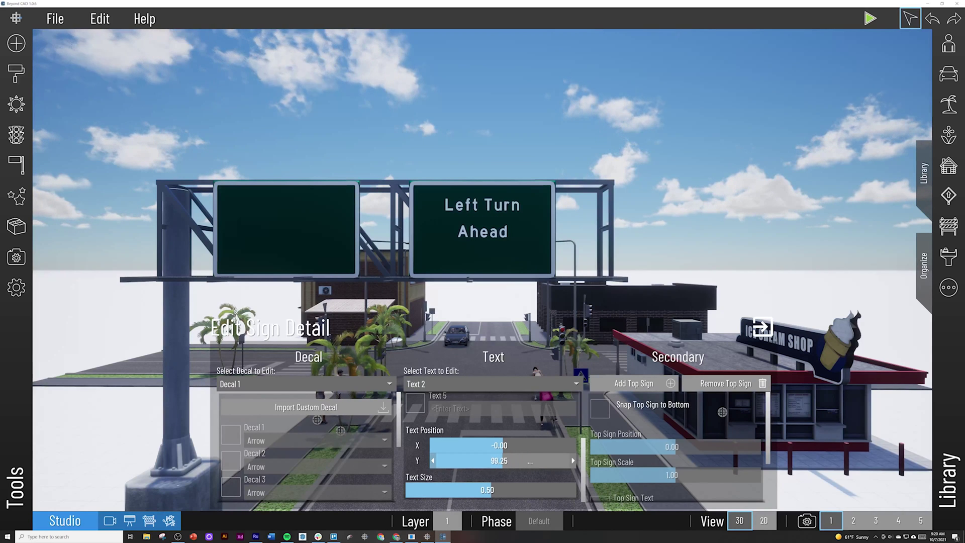
Step: Enable Decal 1 on the "Left Turn Ahead" sign as a Lane Arrow with scale 0.52 and Y position 43.20
click(235, 443)
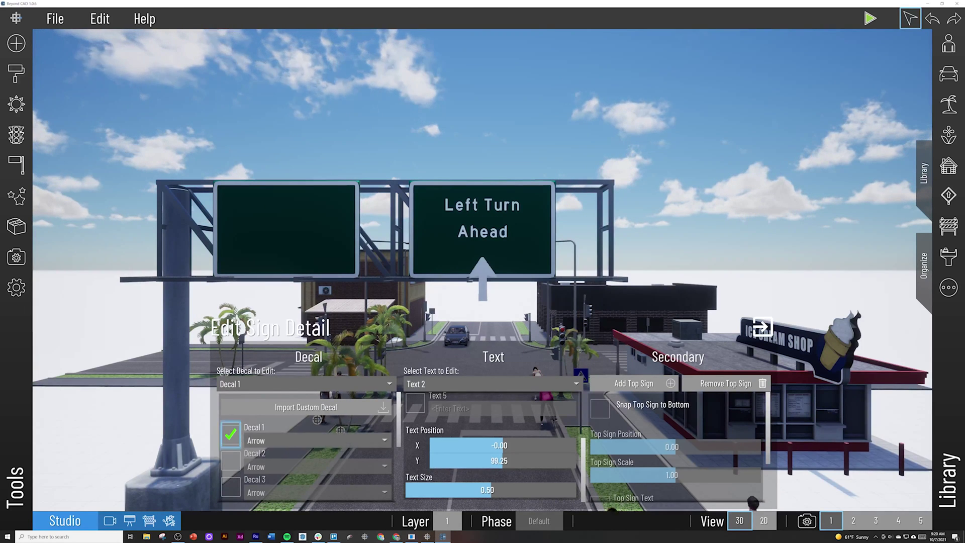
click(301, 441)
click(292, 362)
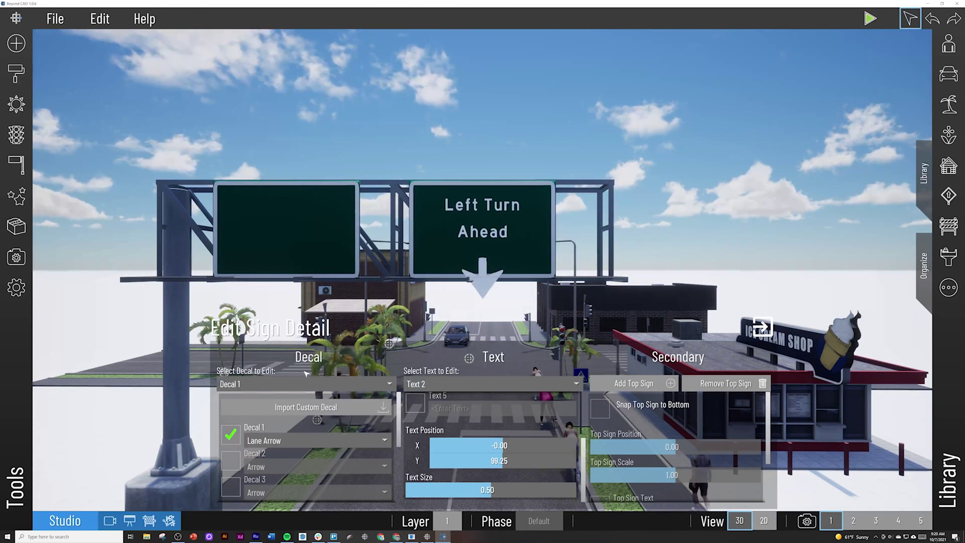
scroll(324, 412, down, 5)
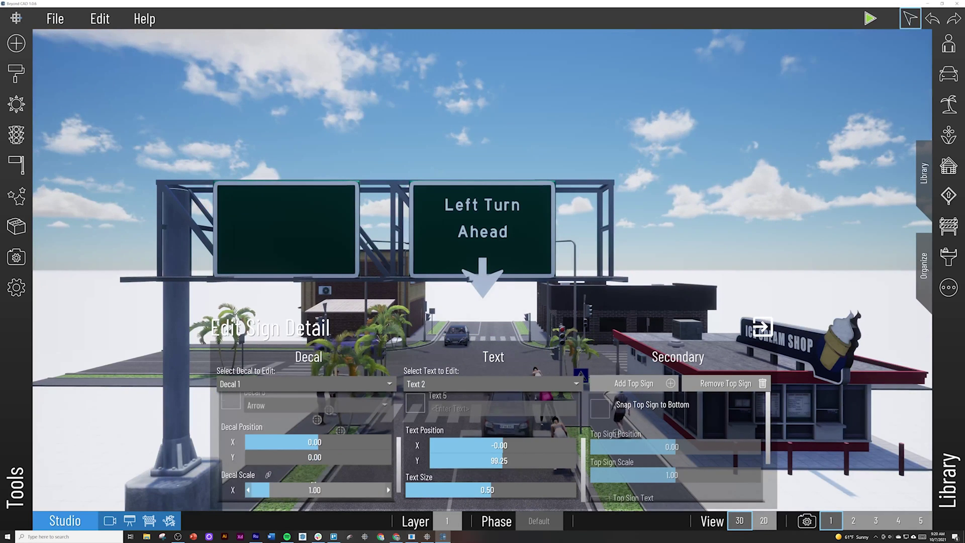
scroll(306, 452, down, 1)
drag(267, 490, 258, 490)
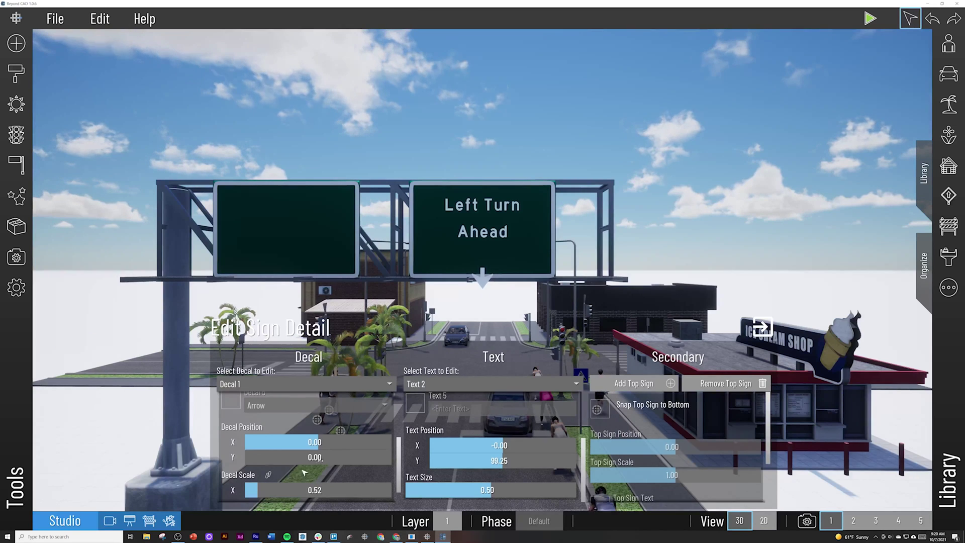
drag(318, 458, 280, 458)
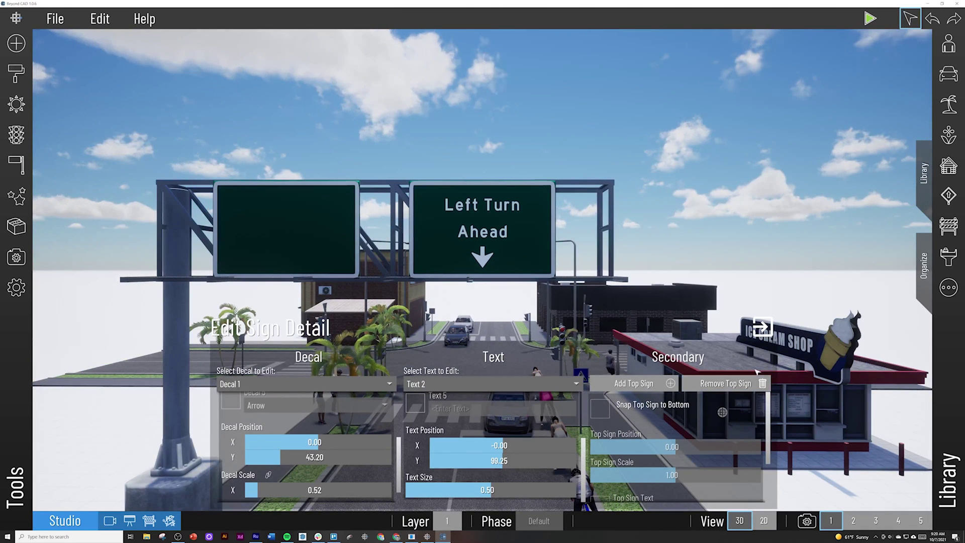
scroll(266, 422, up, 5)
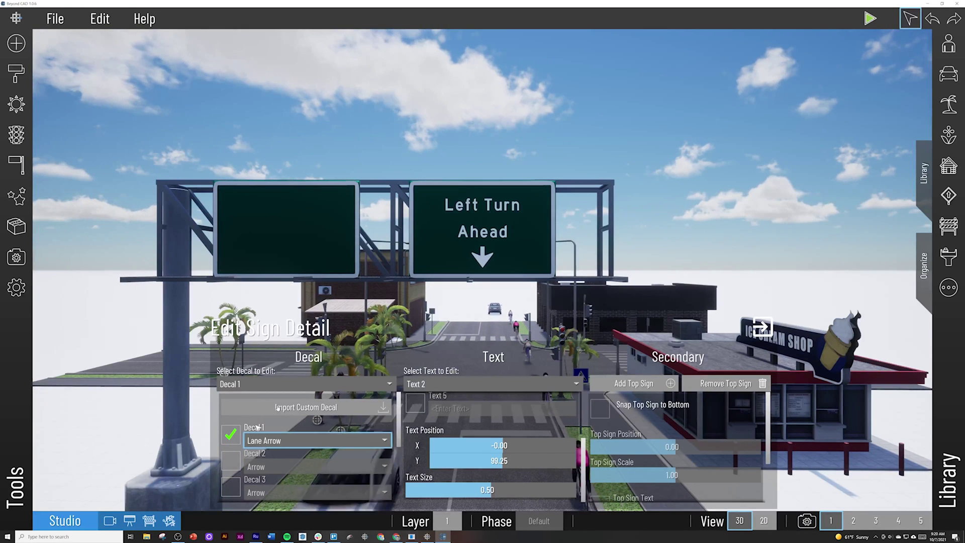
click(284, 407)
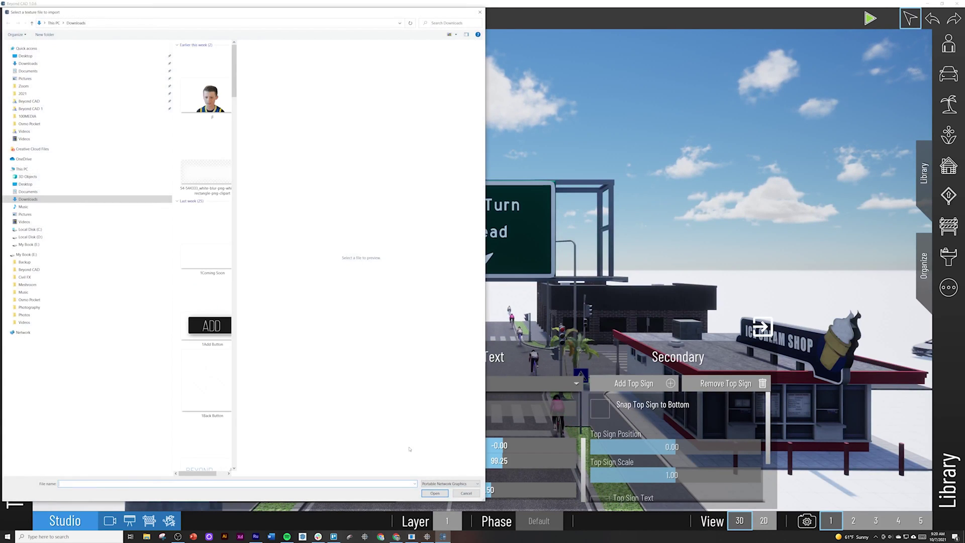
click(465, 493)
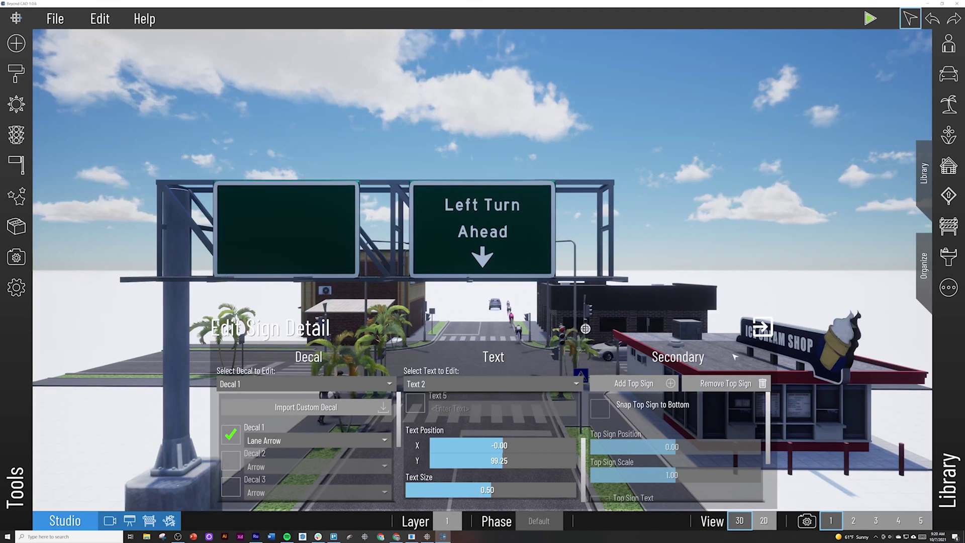
Step: Leave the sign detail editor, remove the blank sign panel from the truss, and publish the overhead sign
click(762, 327)
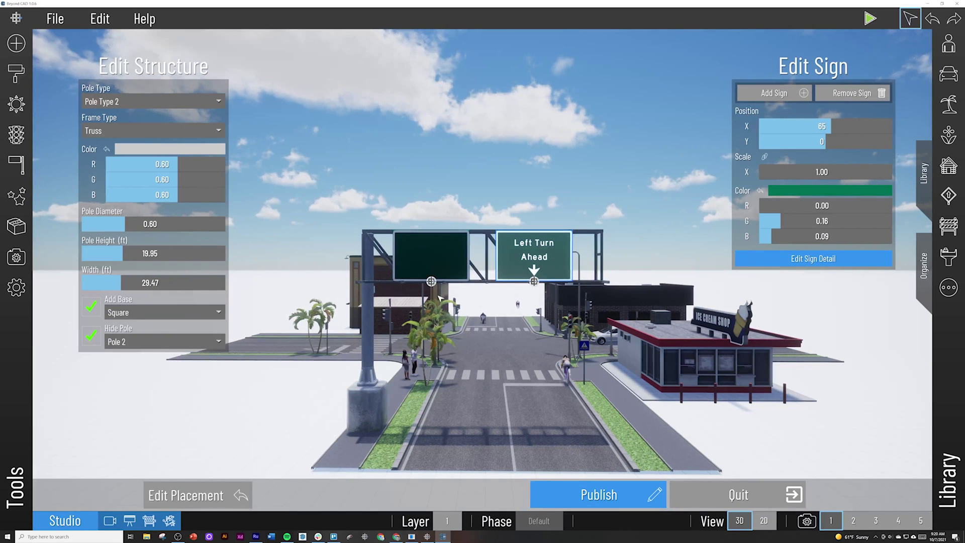
click(432, 281)
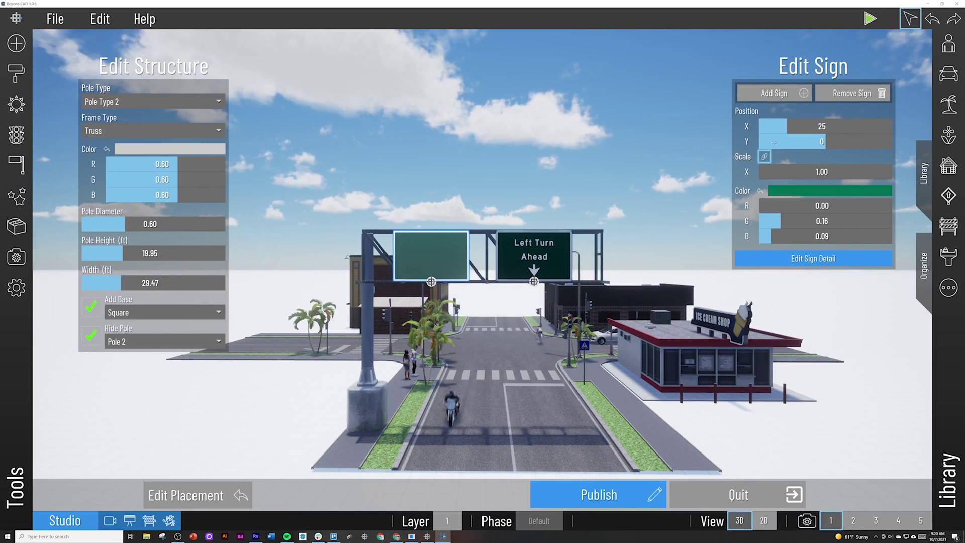
click(853, 93)
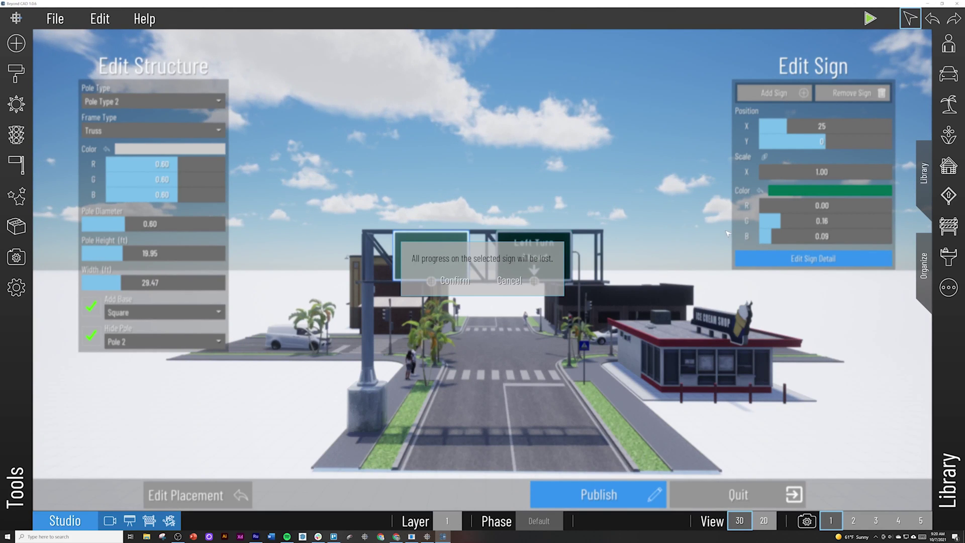
click(457, 279)
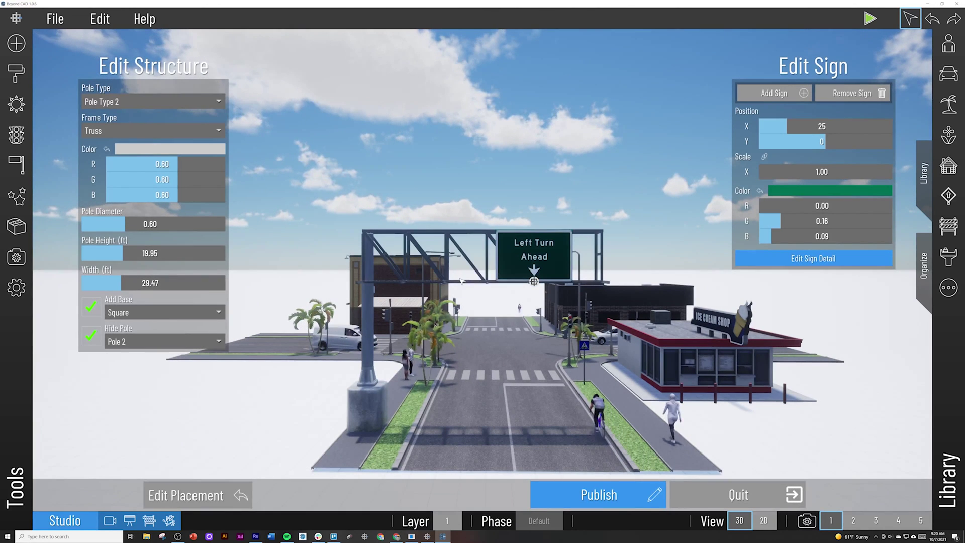
click(608, 495)
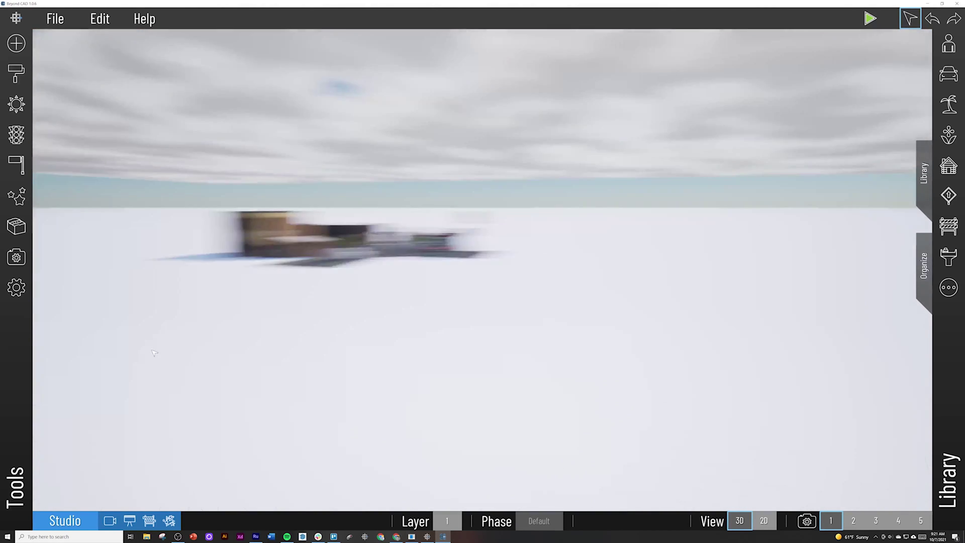
Step: Lower the overhead sign structure so its concrete base sinks partly into the sidewalk, and deselect it
right_drag(421, 325, 409, 340)
key(w)
key(s)
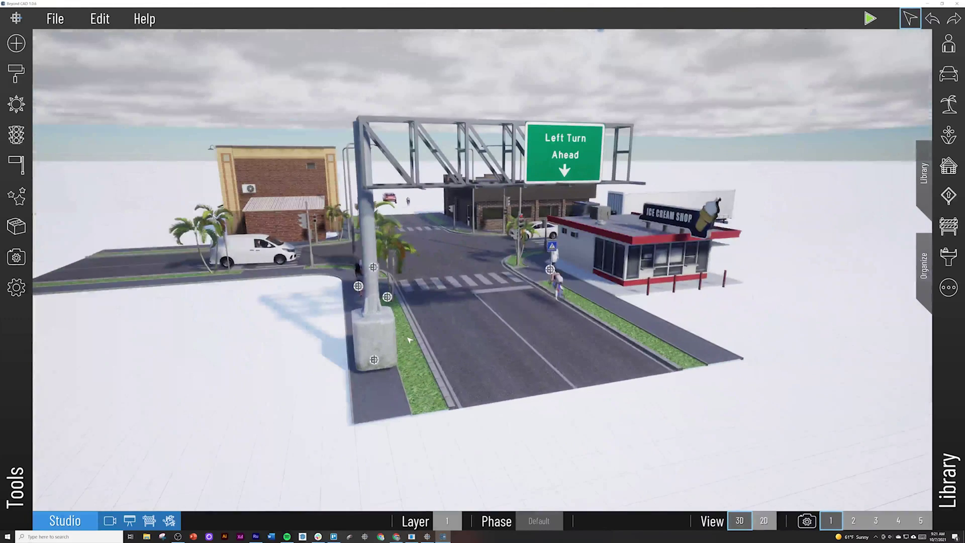
click(374, 359)
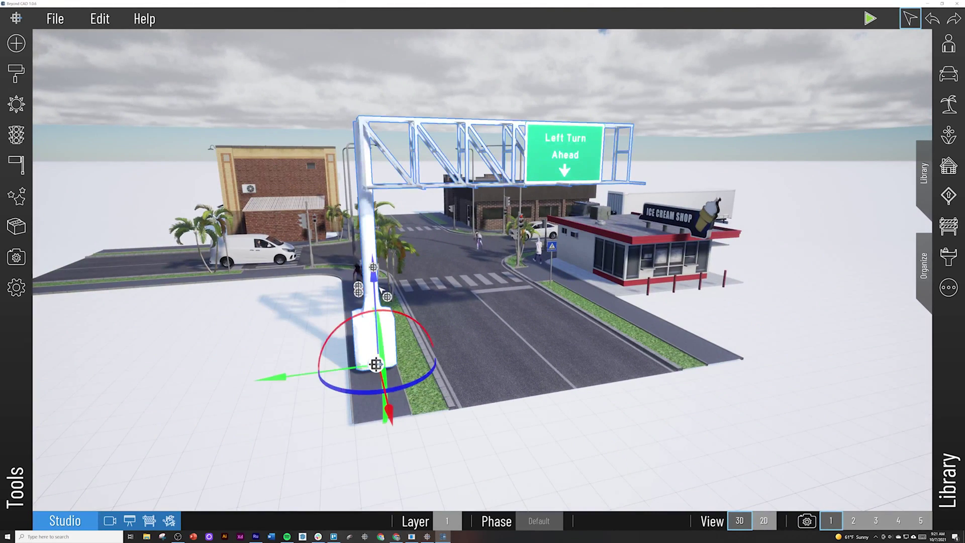
drag(376, 364, 378, 401)
drag(380, 323, 379, 318)
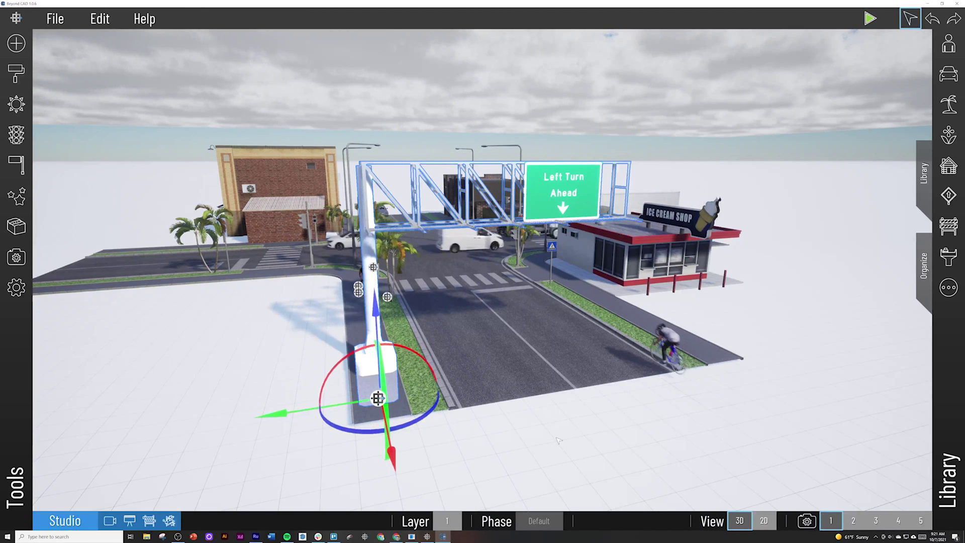
click(469, 425)
right_drag(468, 425, 479, 416)
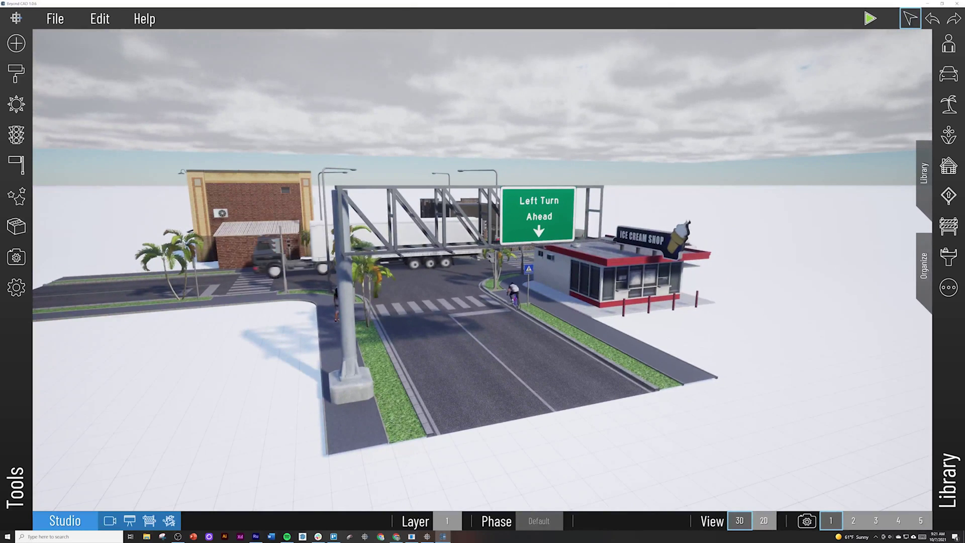
Step: Toggle the visibility of Intersection Street off and on in the scene organizer, and group the Palm 25 objects together
click(930, 266)
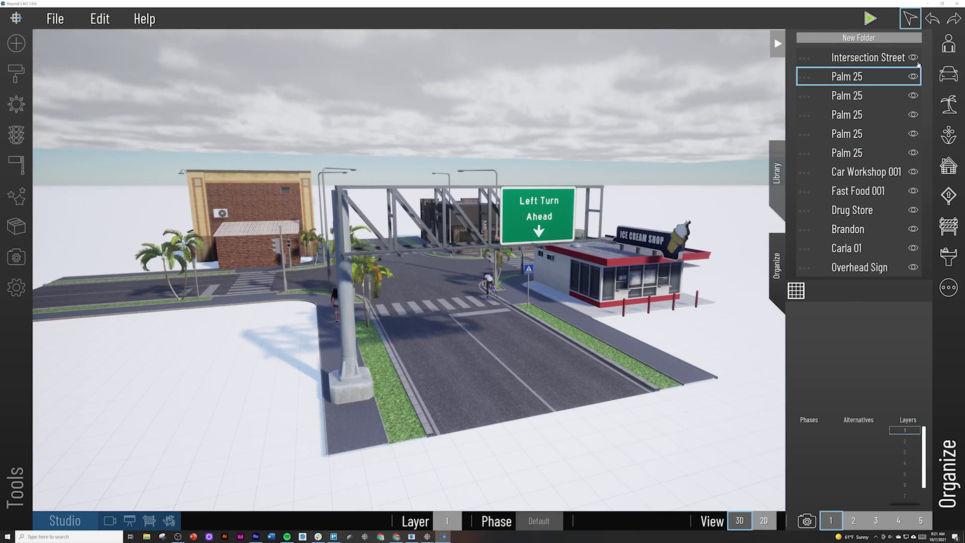
click(913, 57)
click(914, 58)
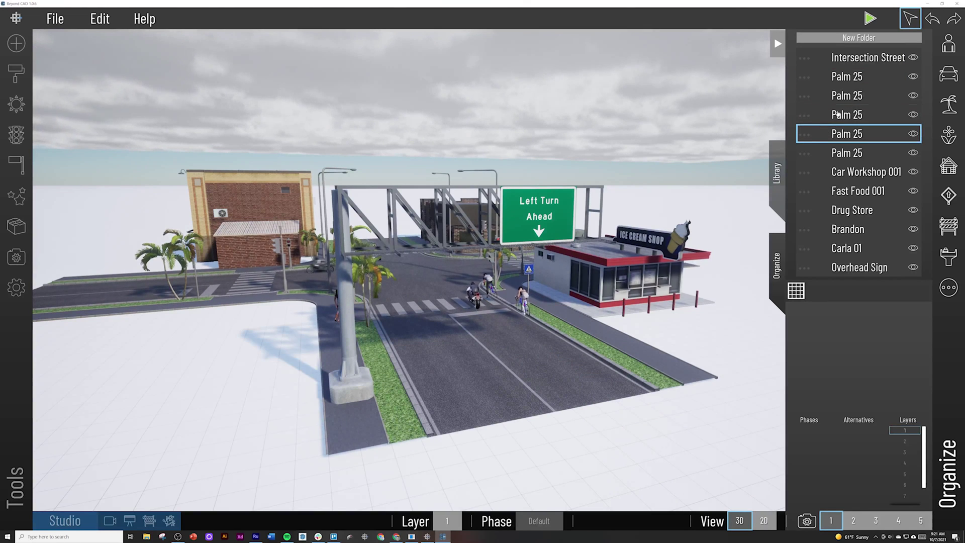
drag(847, 96, 848, 78)
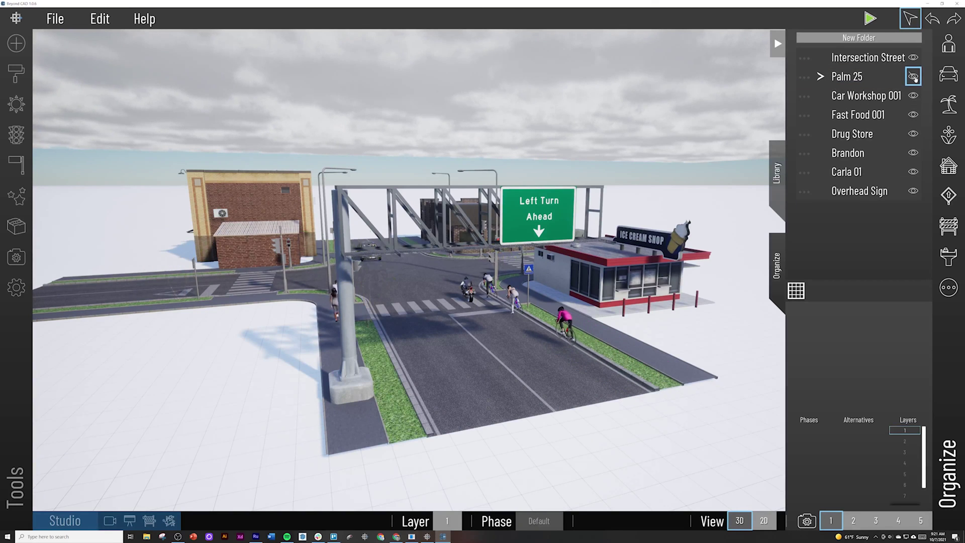
Step: Look at the Palm 25 group's phase, alternative and layer options, and close the scene organizer
click(804, 81)
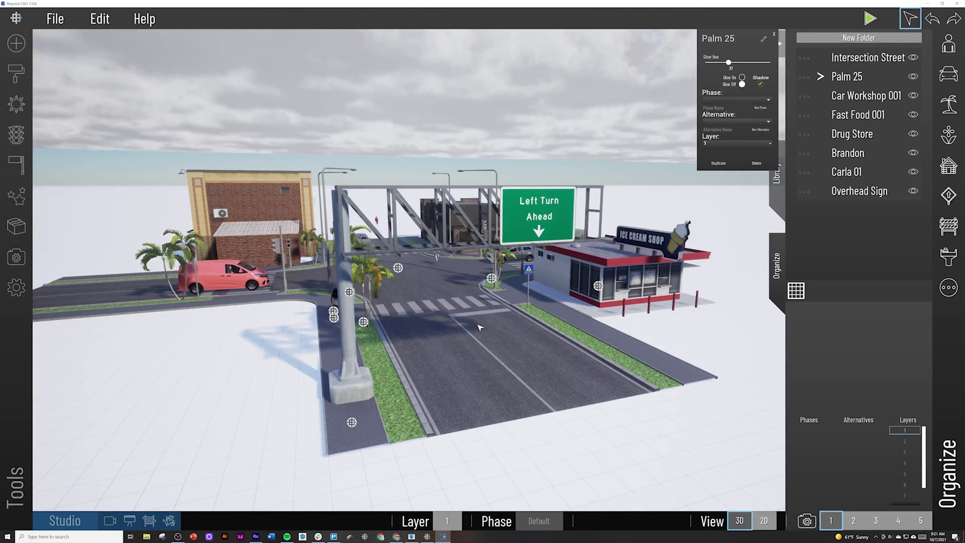
click(775, 36)
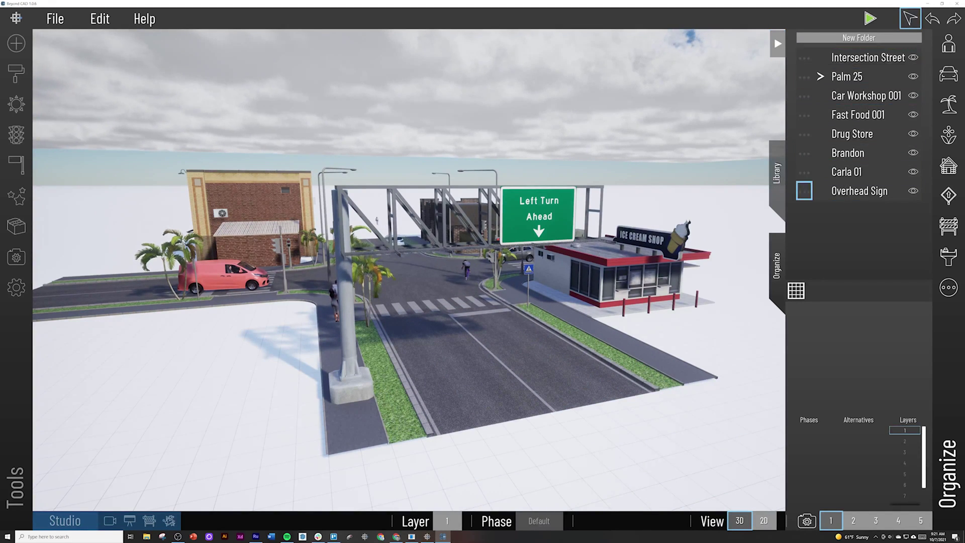
click(777, 266)
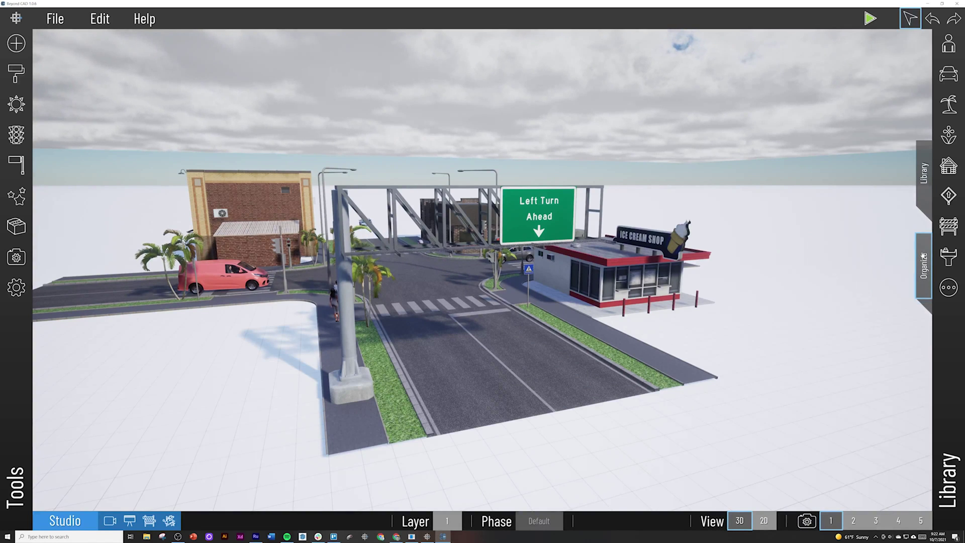
Step: Select Car Workshop 001 through the scene organizer to view its location, rotation and scale, and deselect it
click(924, 256)
click(866, 96)
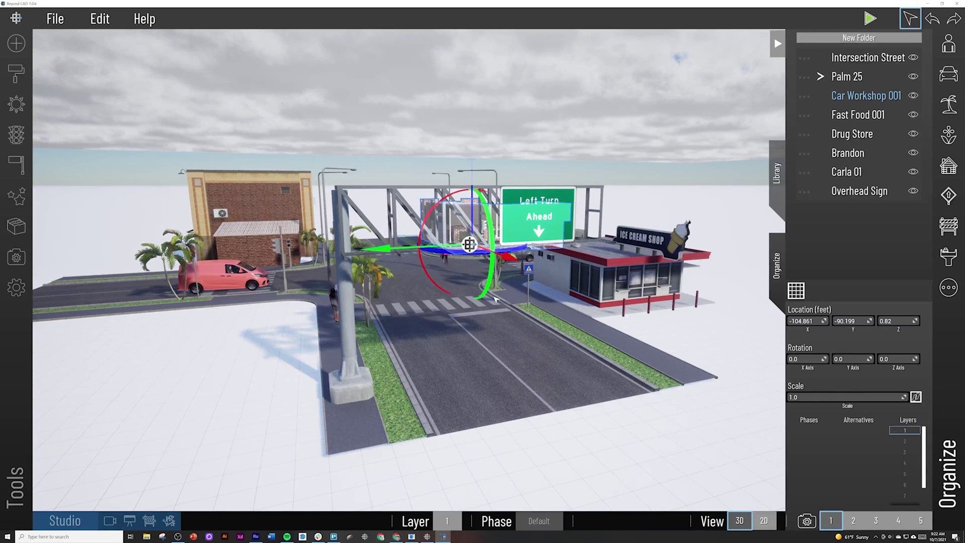
right_drag(495, 299, 551, 302)
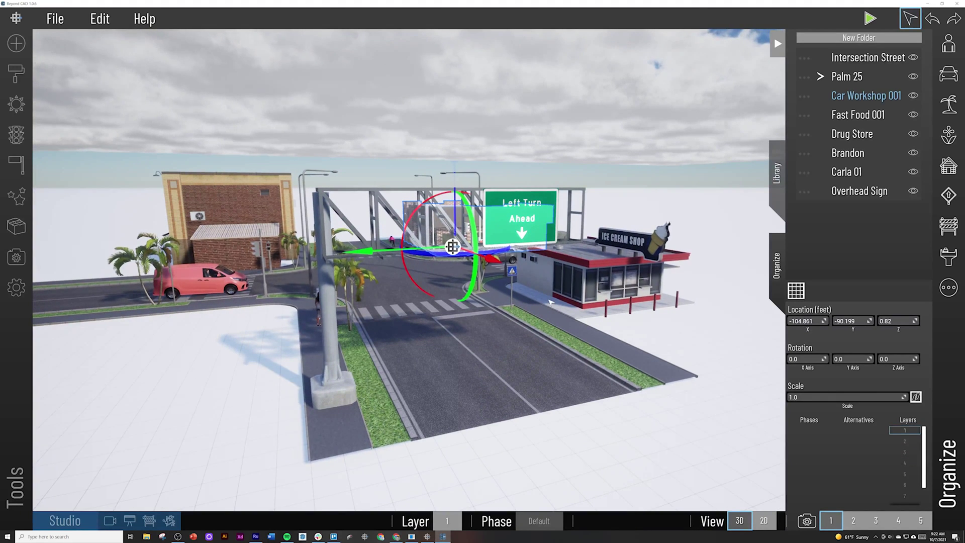
key(Escape)
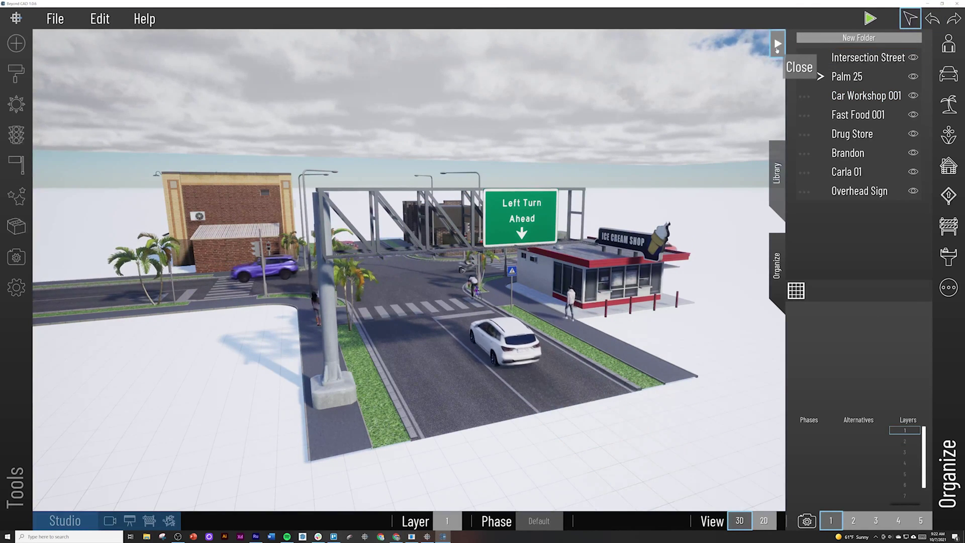
click(777, 43)
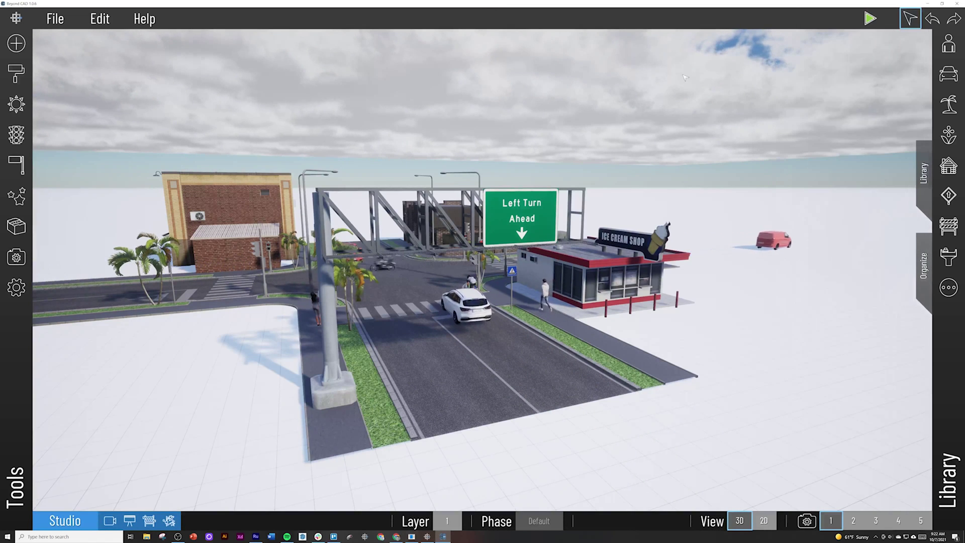
Step: Create a visual-graphics arrow path from the near approach lane, turning left through the intersection and running past the side street's end
click(11, 195)
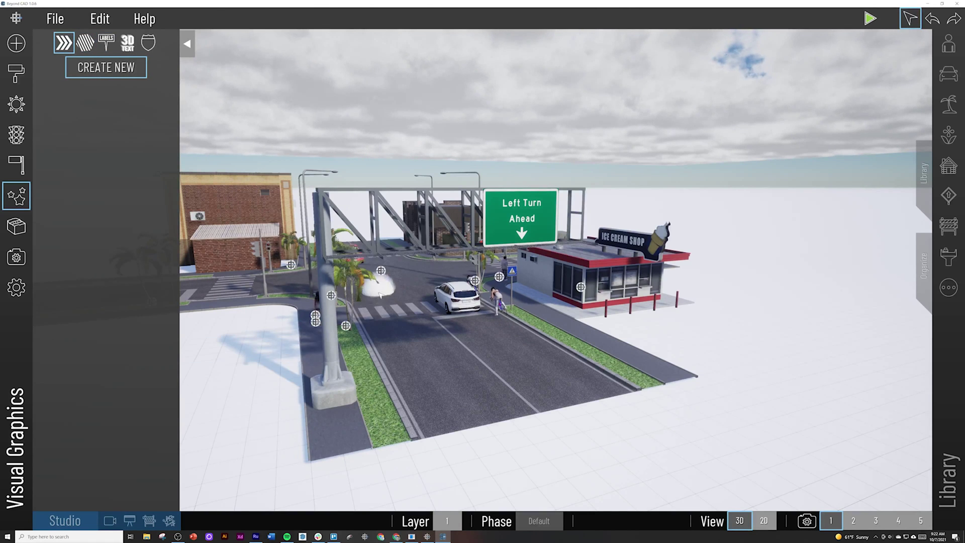
scroll(381, 297, down, 10)
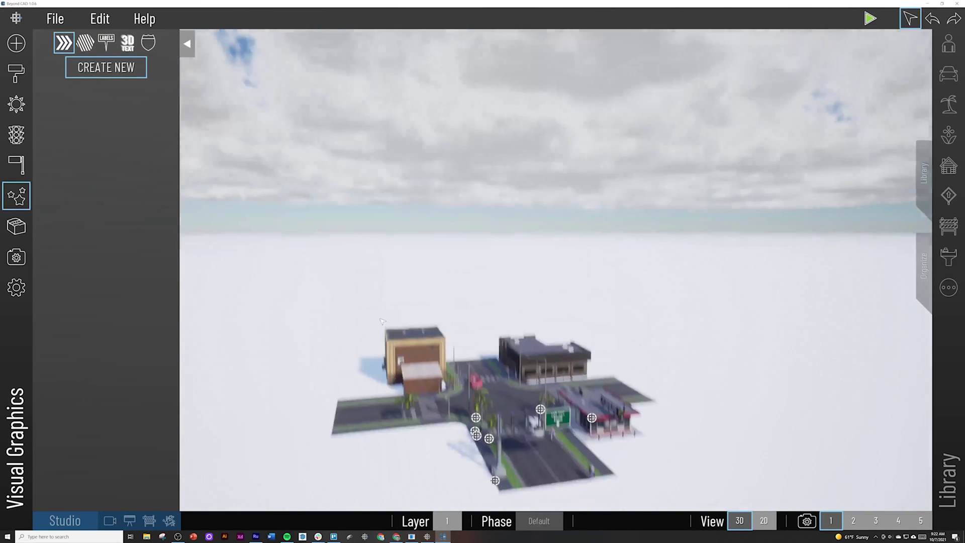
scroll(381, 321, up, 10)
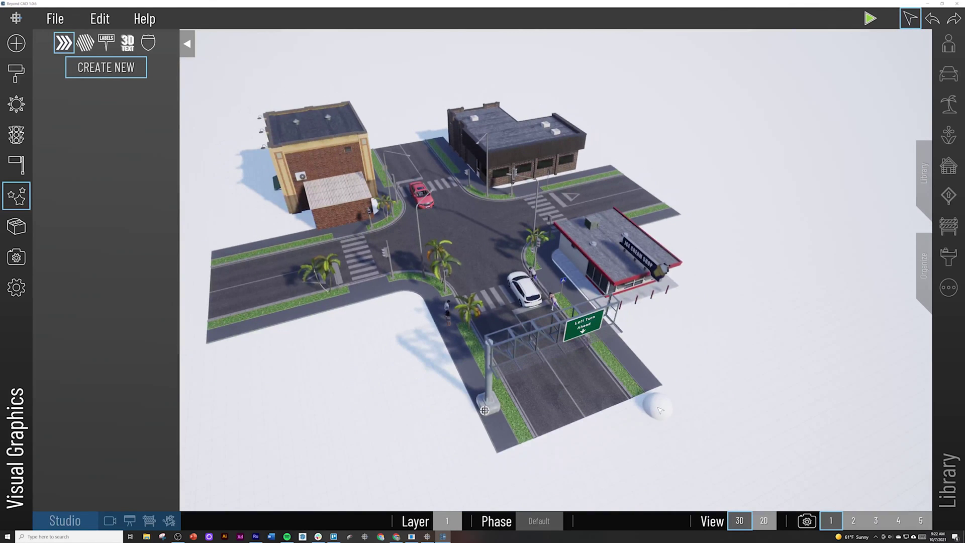
click(632, 433)
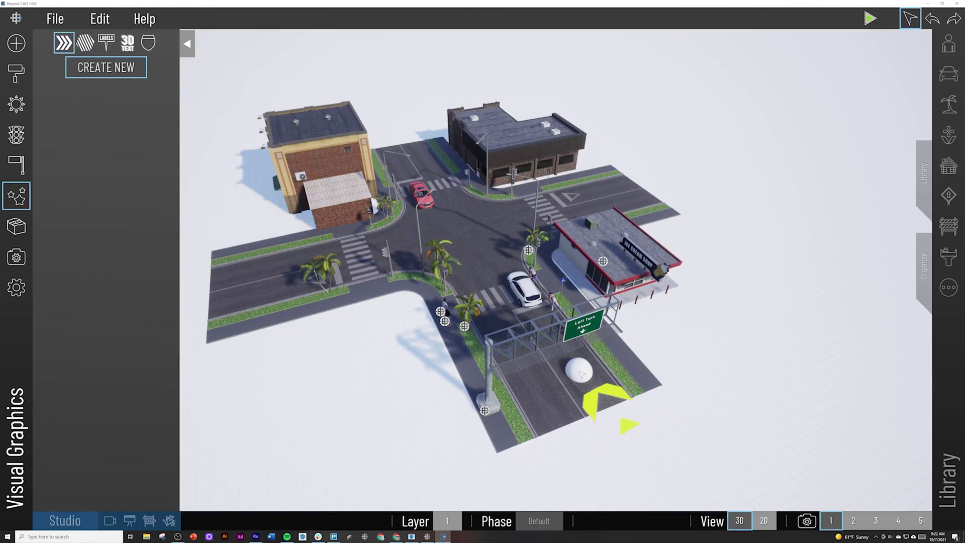
click(500, 254)
click(445, 237)
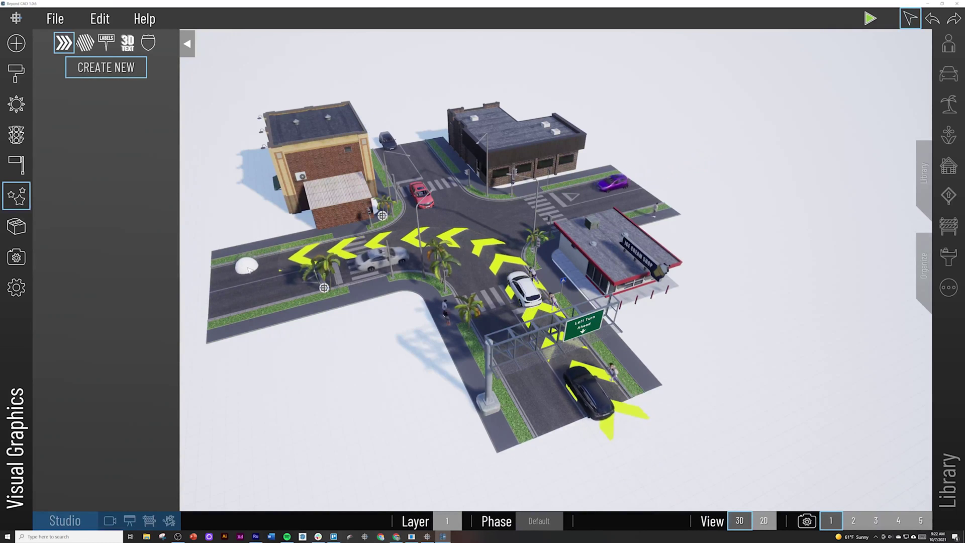
middle_drag(248, 276, 295, 258)
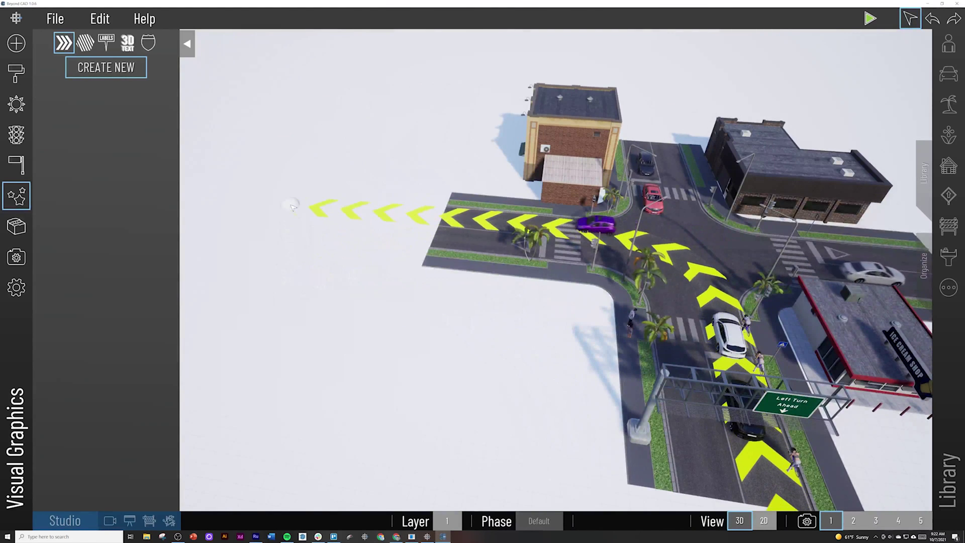
double_click(202, 190)
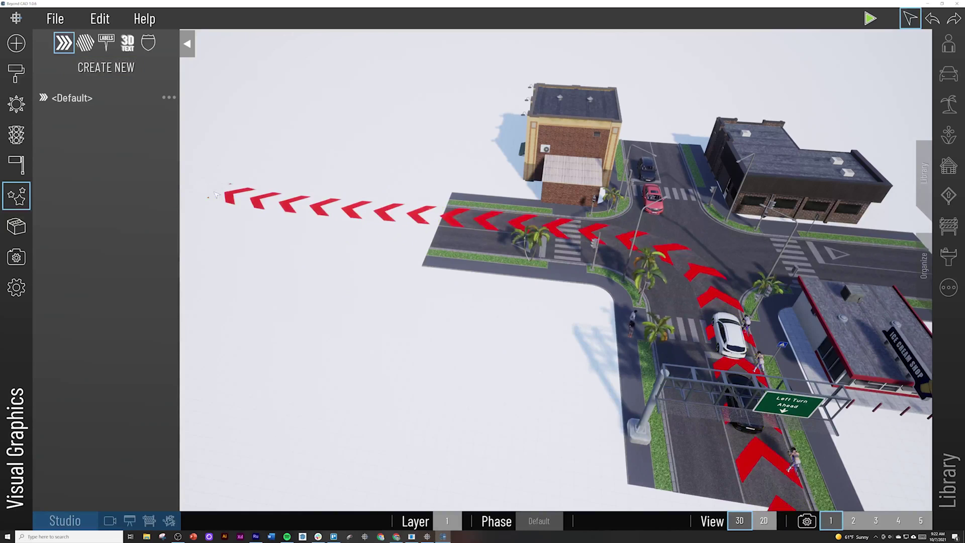
right_drag(401, 255, 451, 254)
scroll(451, 253, up, 1)
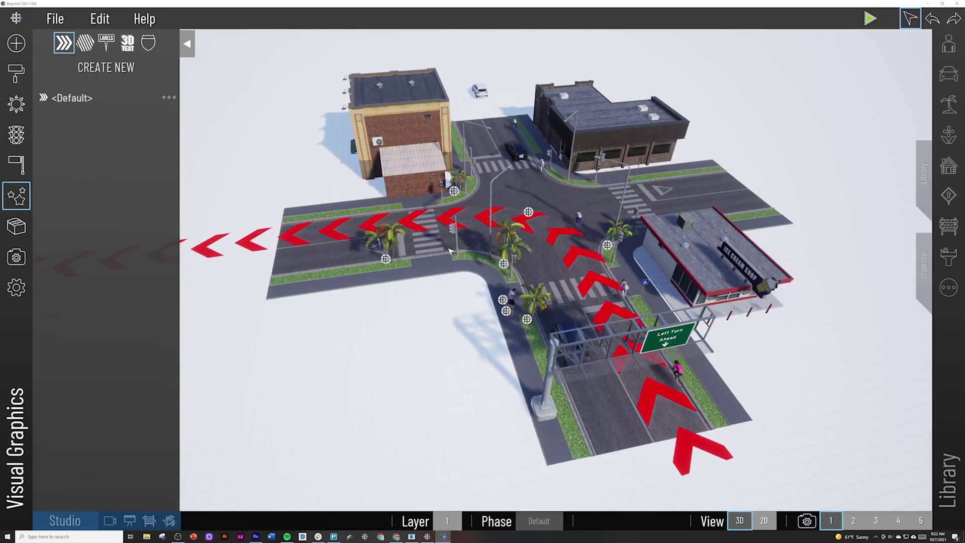
Step: Recolor the arrow path green, reduce its width and speed, and set its chevron pattern to Chevron Arrow 2
click(169, 98)
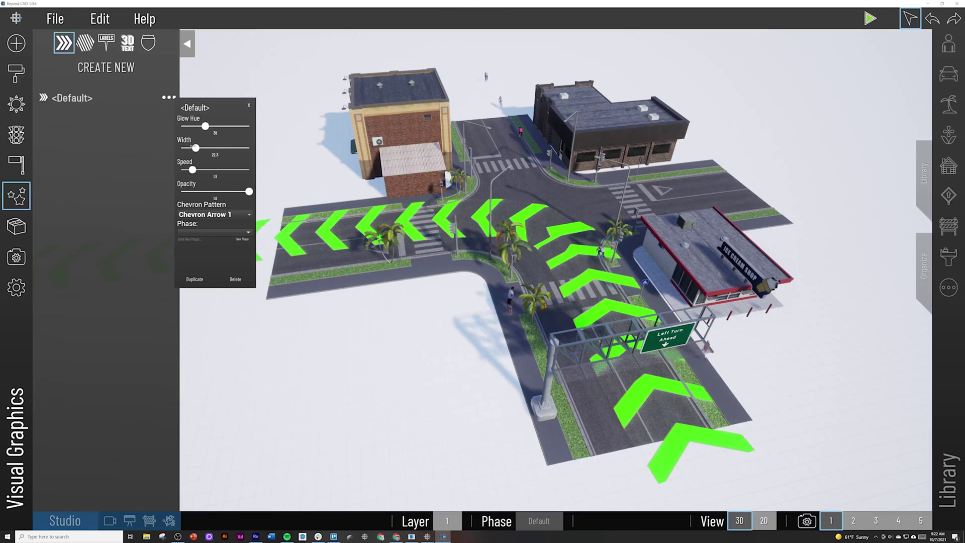
drag(196, 148, 189, 170)
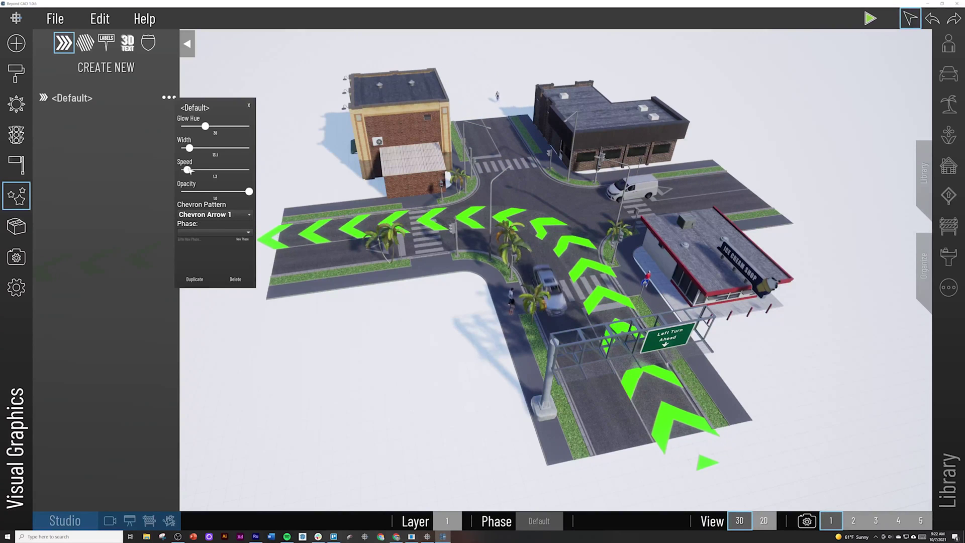
click(210, 214)
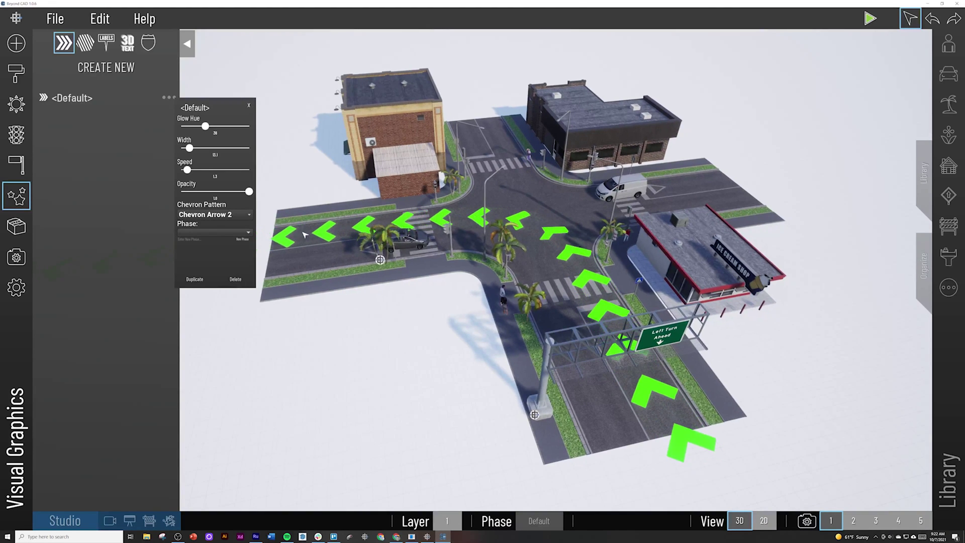
click(249, 105)
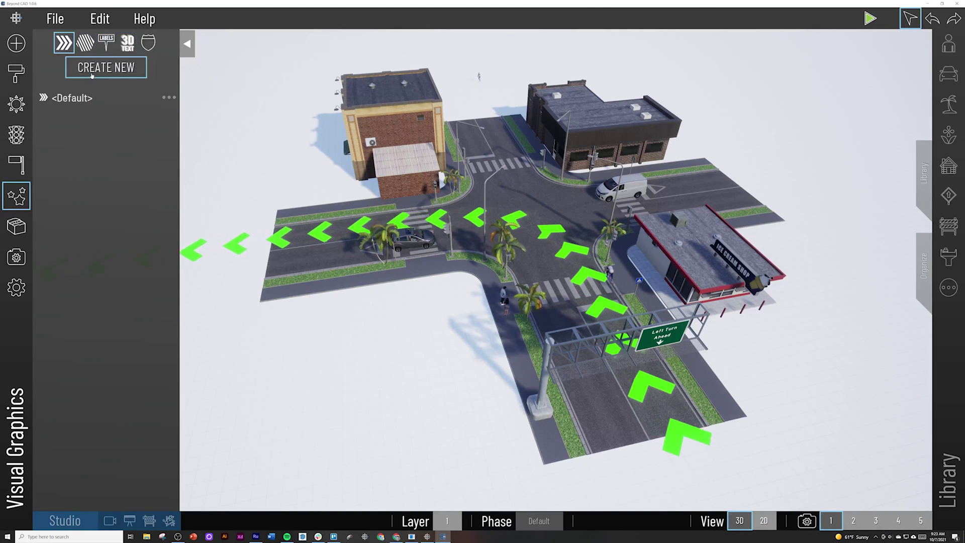
click(15, 196)
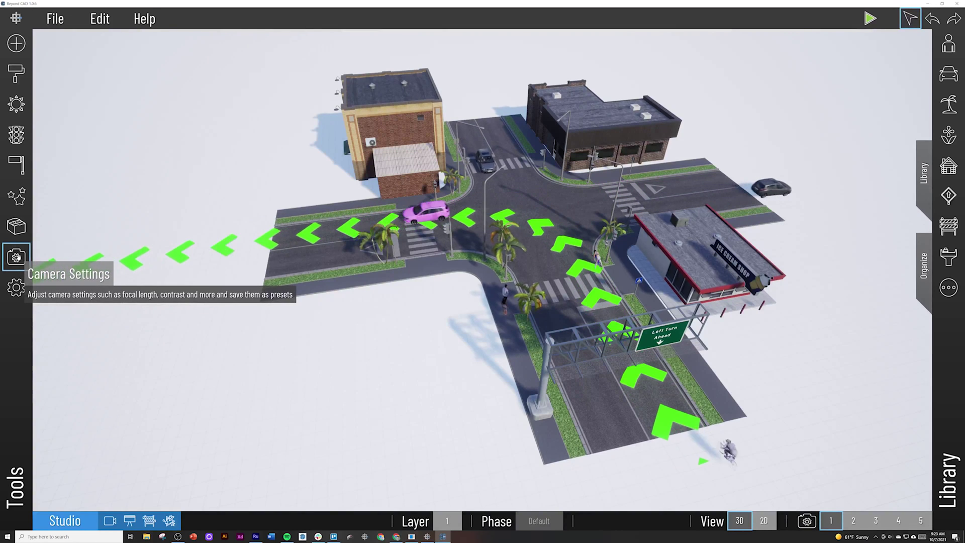
Step: Set the camera's field of view to 44 for preset 1 and reframe the intersection from a lower angle
click(17, 258)
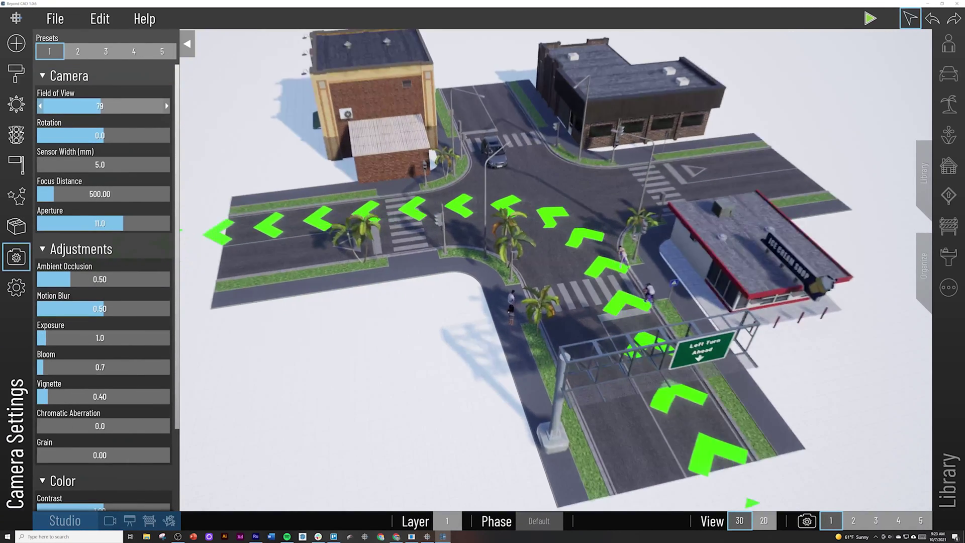
drag(110, 106, 70, 106)
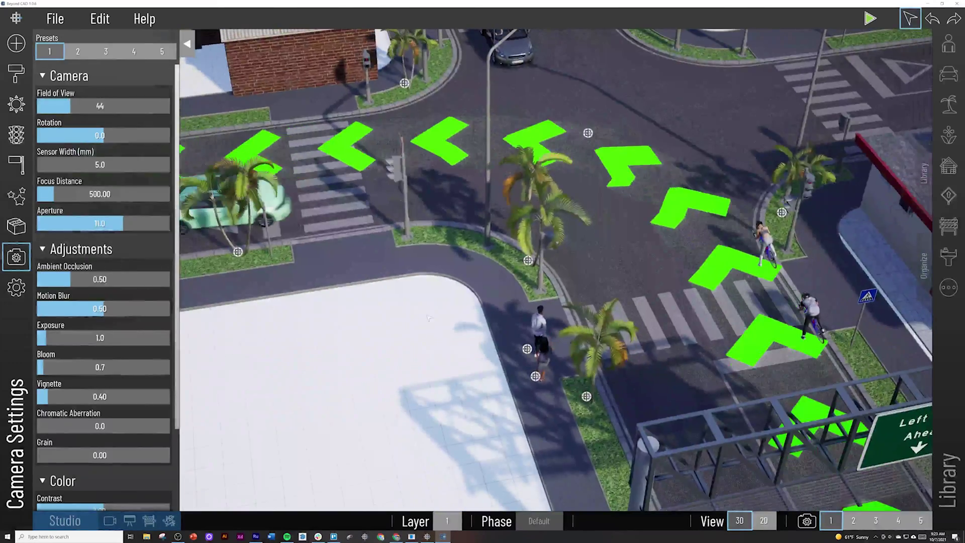
right_drag(429, 317, 515, 287)
scroll(566, 330, up, 3)
scroll(516, 287, down, 5)
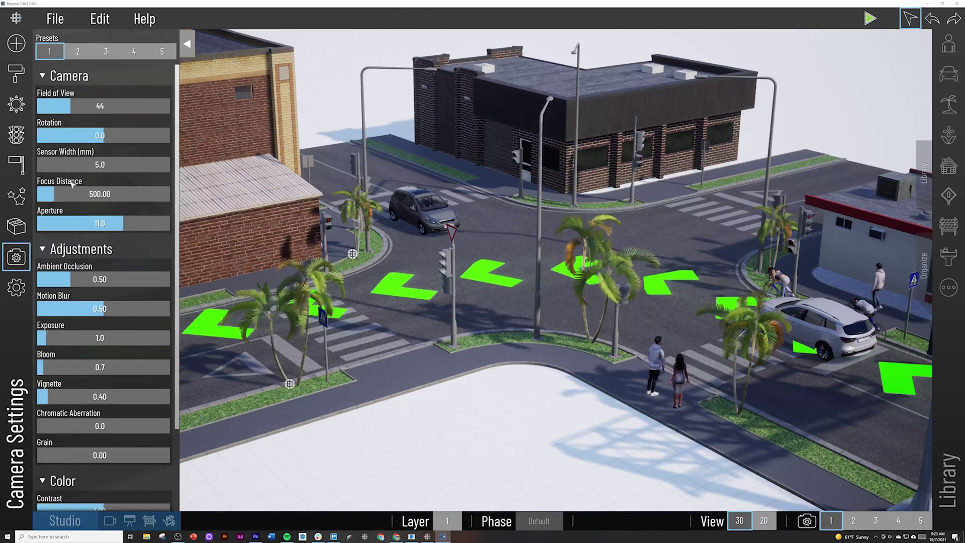
Step: Frame the two pedestrians closely and set sensor width to 134.8 mm, focus distance to 787.37 and aperture to 2.7
drag(56, 165, 78, 165)
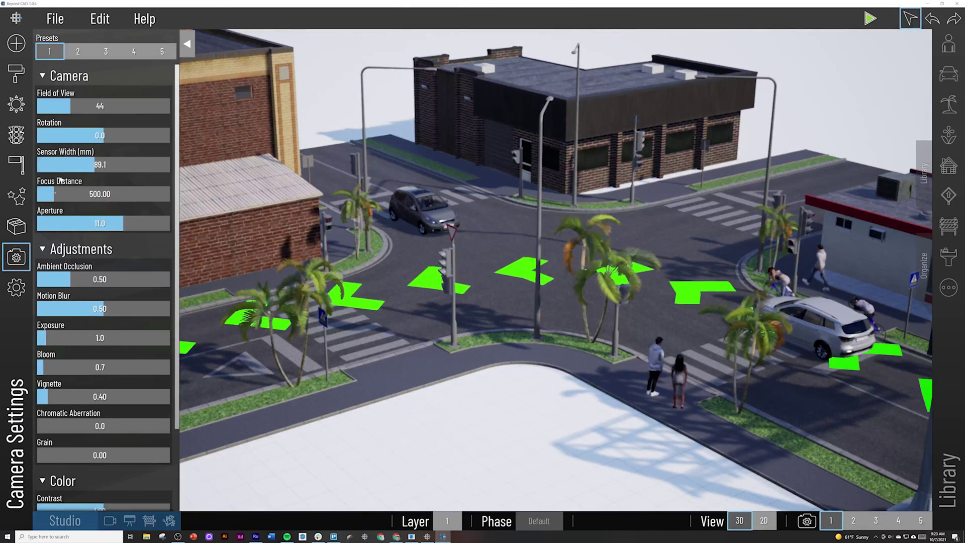
right_drag(382, 307, 393, 288)
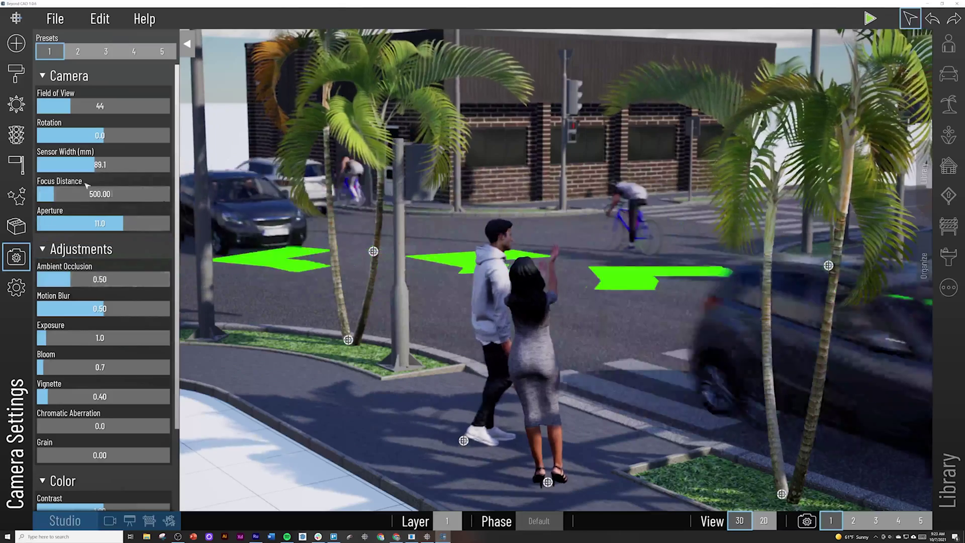
drag(119, 164, 126, 164)
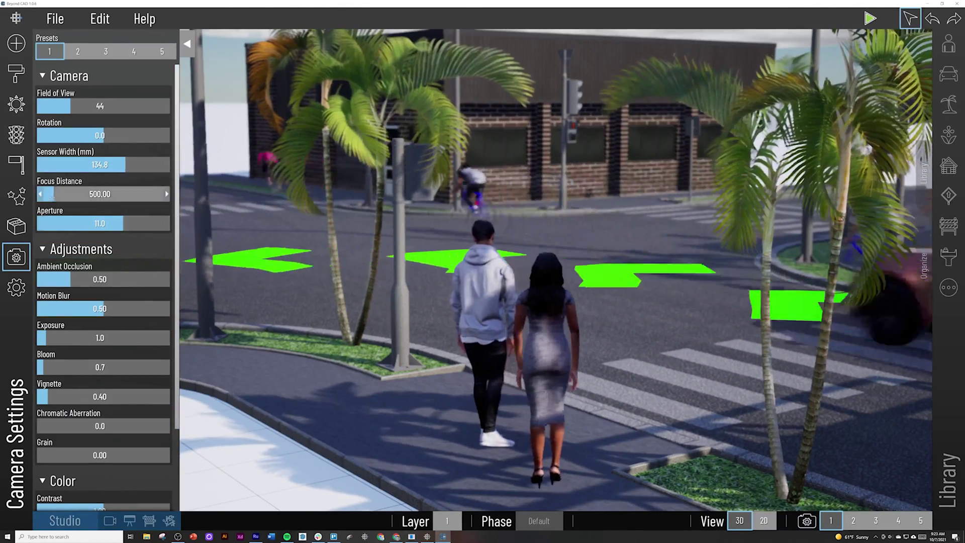
drag(53, 194, 63, 194)
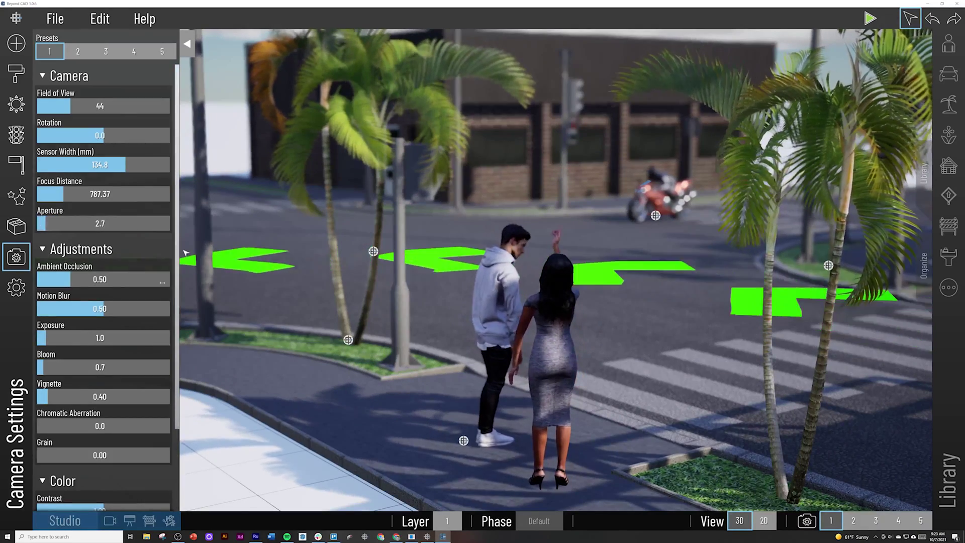
Step: Set the camera's ambient occlusion to 0.77, motion blur to 0.68 and exposure to 1.3
drag(76, 279, 94, 279)
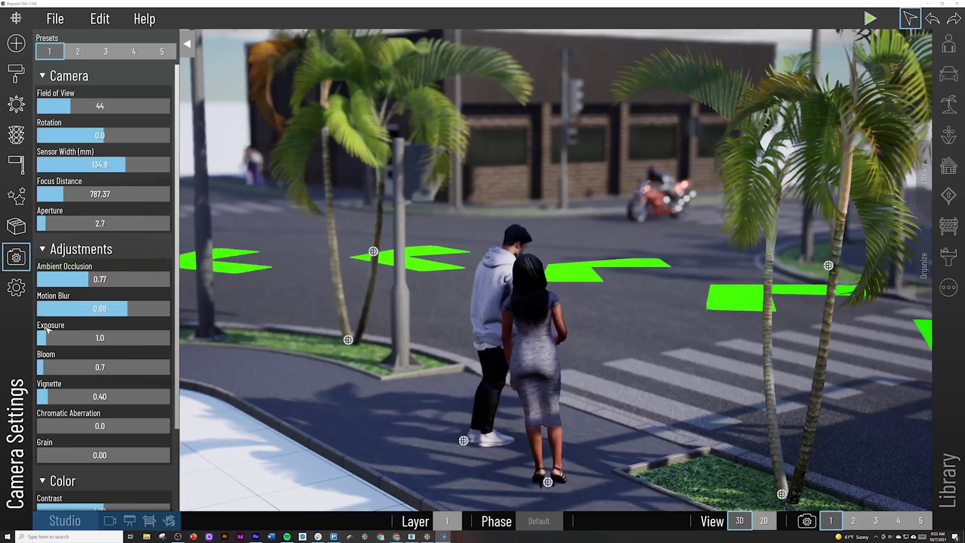
mouse_move(47, 338)
mouse_down()
mouse_move(58, 338)
mouse_move(49, 338)
mouse_up()
Step: Switch to camera preset 2 and set its bloom to 2.3 and vignette to 0.90
click(73, 58)
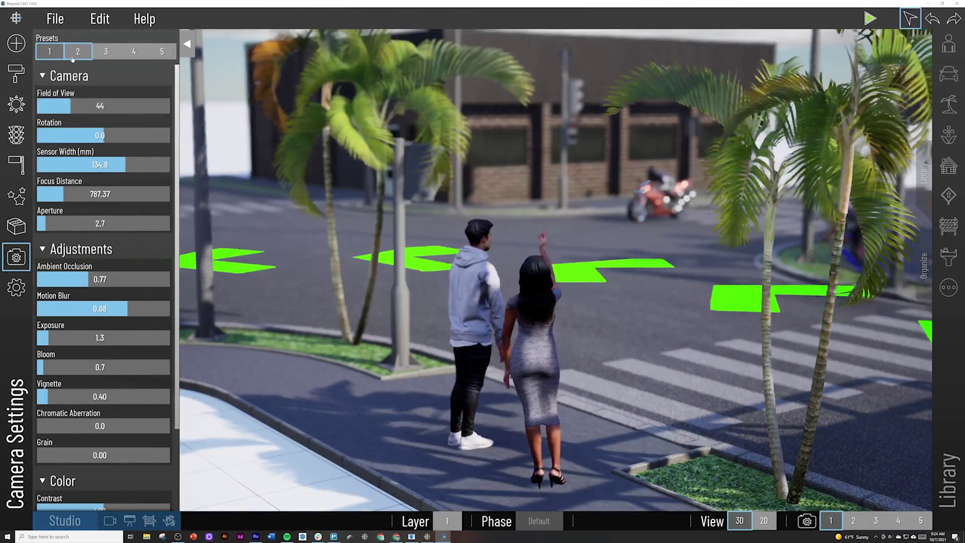
click(73, 58)
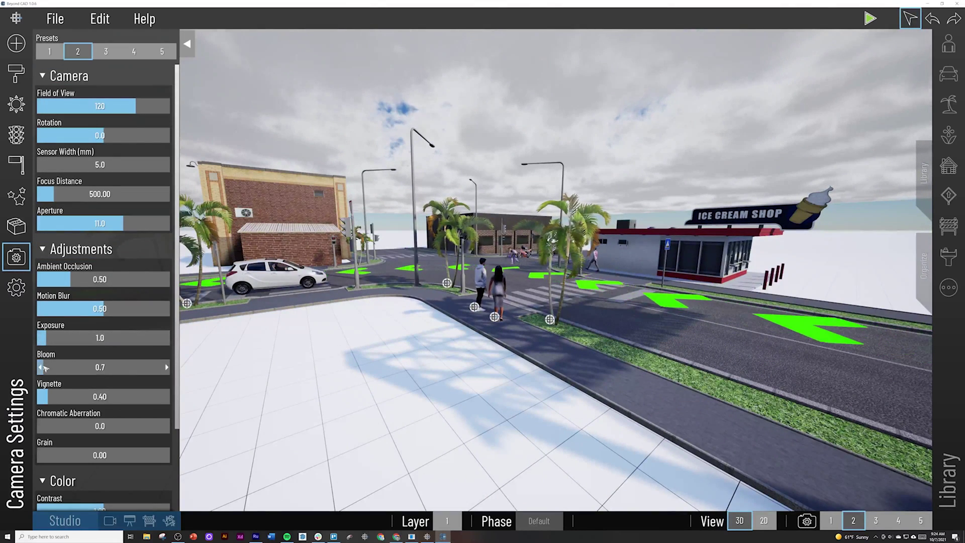
drag(43, 367, 58, 397)
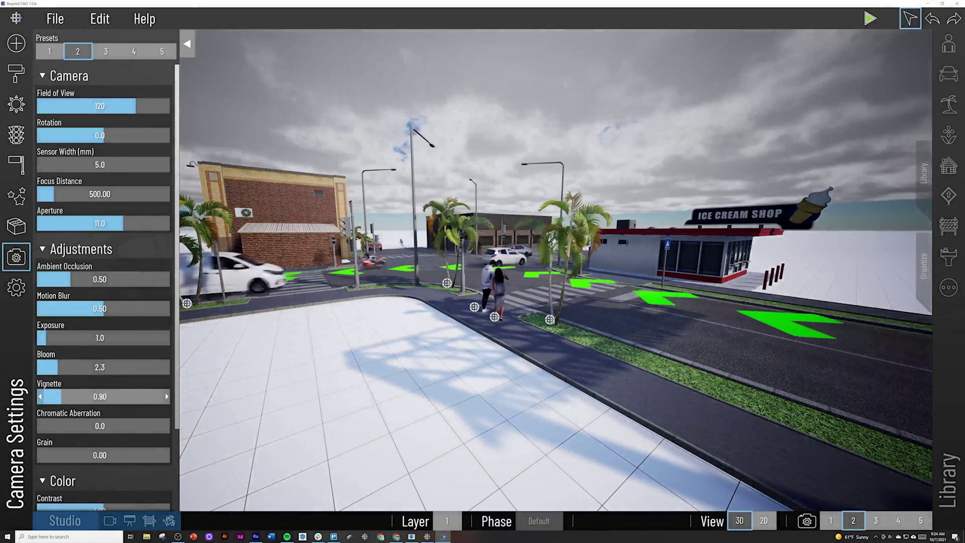
Step: Compare camera presets 1 and 2, close the camera settings, and switch the view to preset 4
click(51, 52)
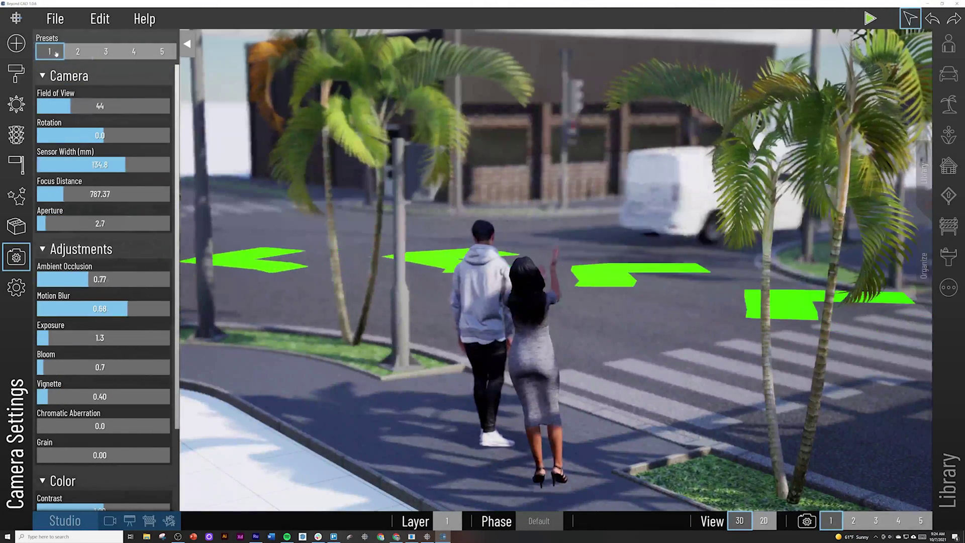
click(78, 51)
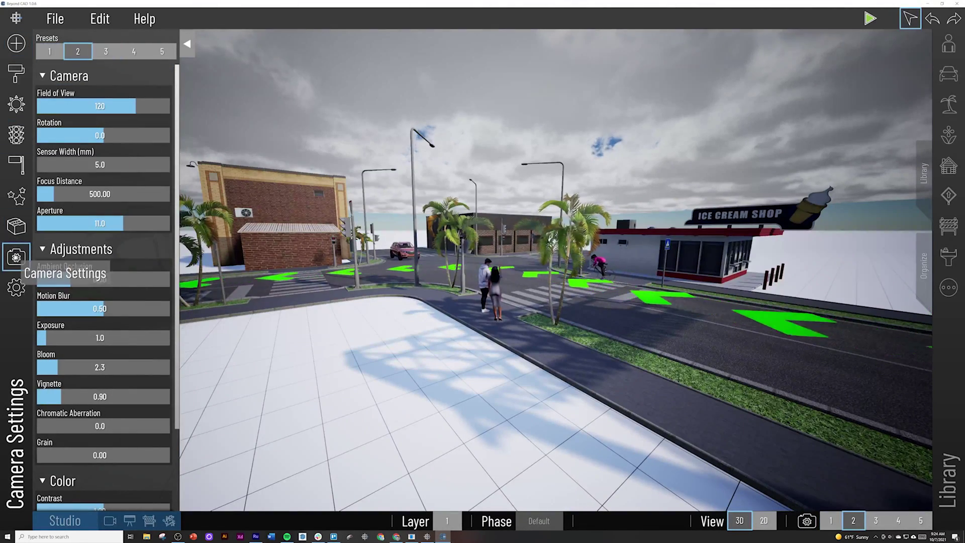
click(16, 257)
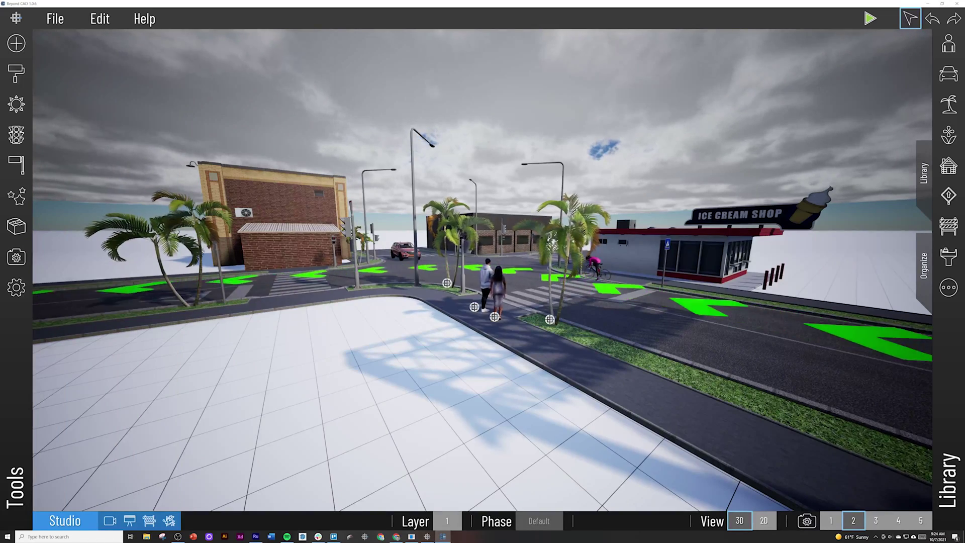
click(831, 521)
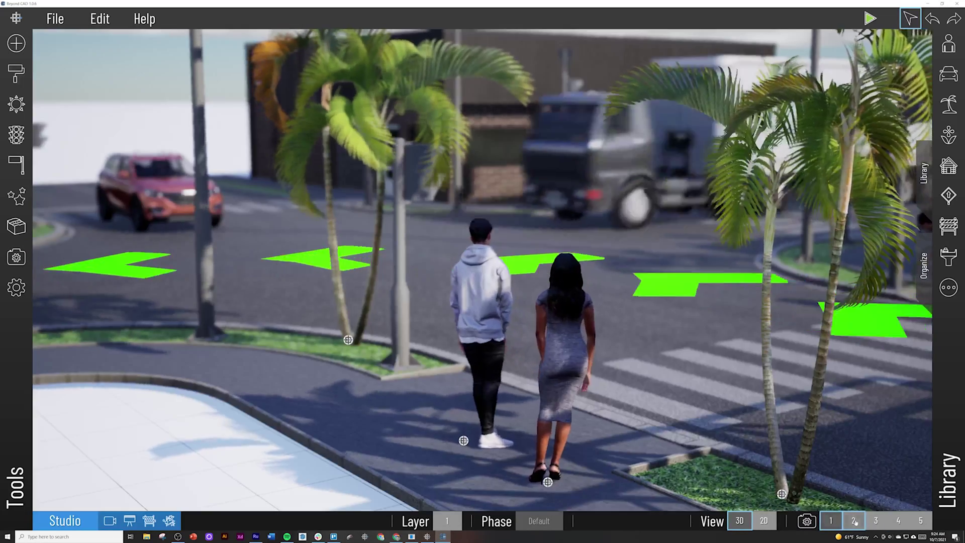
click(853, 521)
click(898, 521)
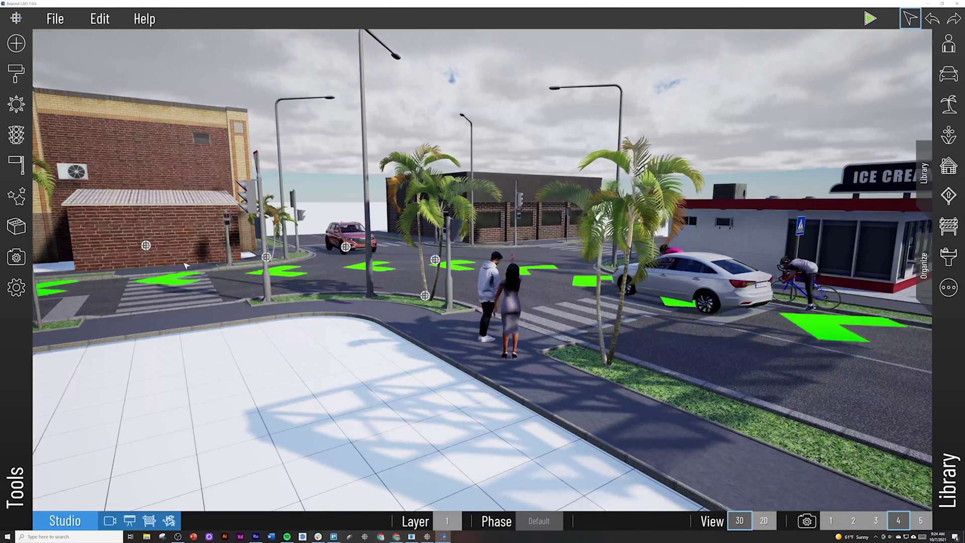
Step: Display the stats panel with FPS and polygon count, and turn all the stats off again
click(16, 289)
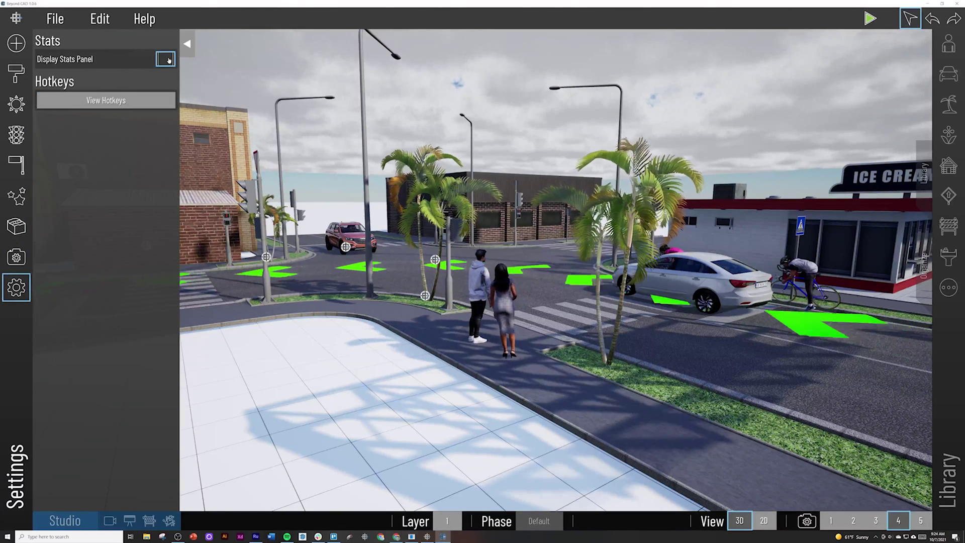
click(169, 59)
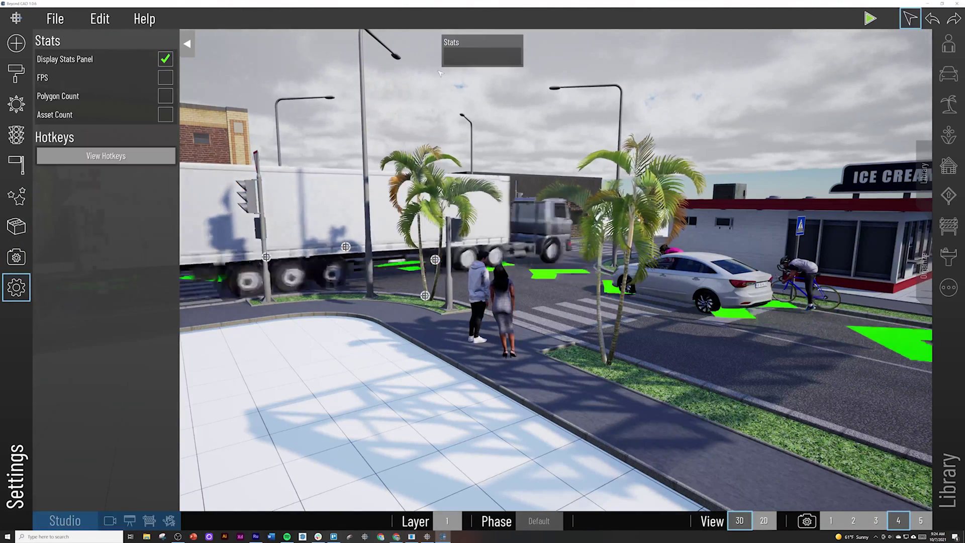
click(168, 100)
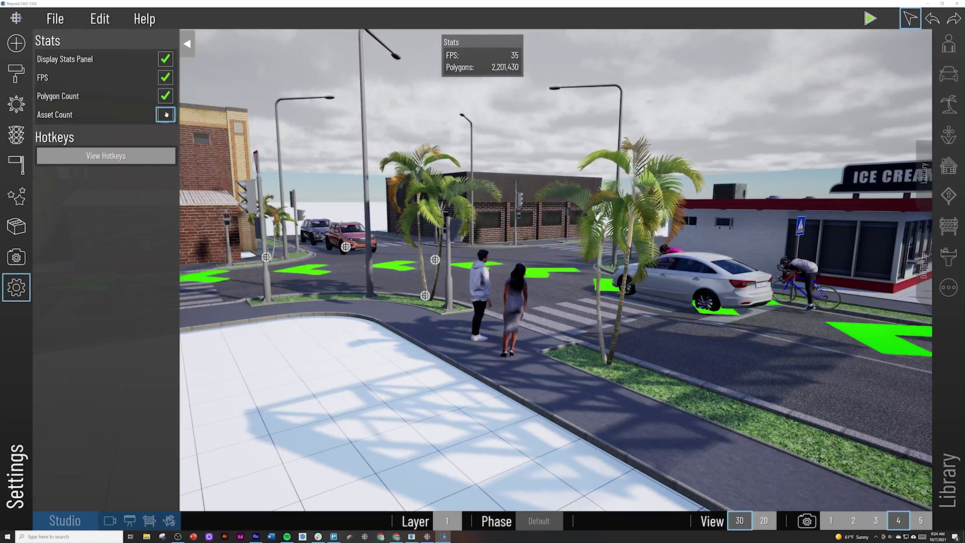
click(165, 115)
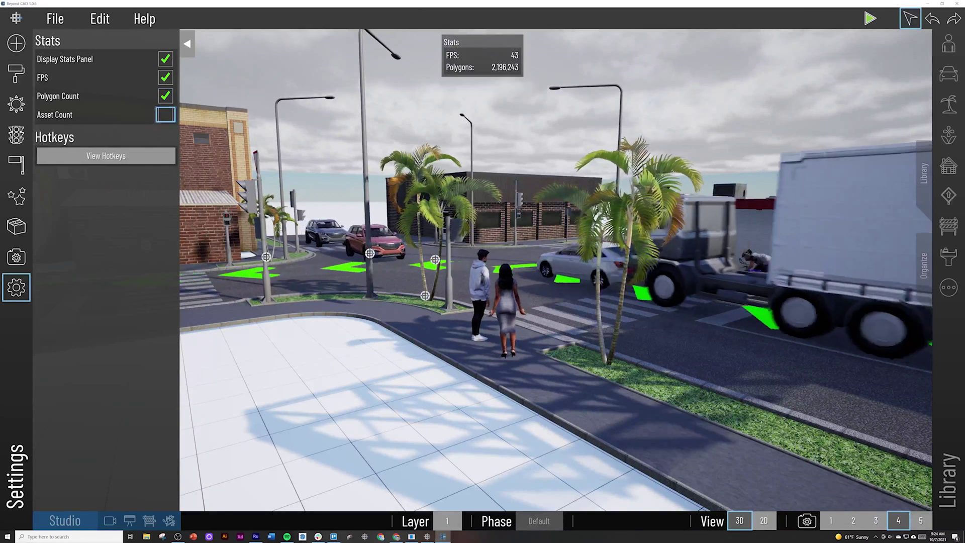
click(164, 96)
click(165, 77)
click(166, 58)
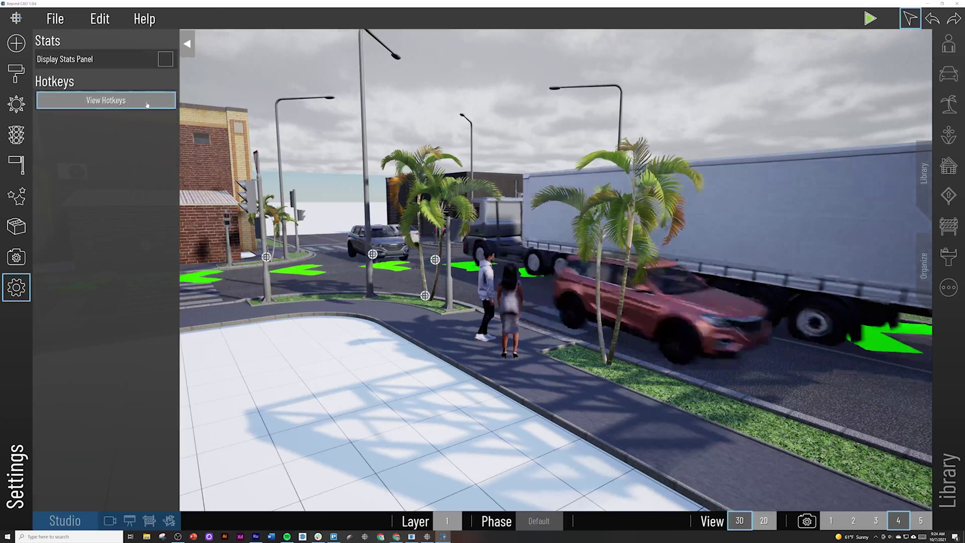
Step: View the list of camera, scene and UI navigation hotkeys, and close the list and the settings
click(115, 103)
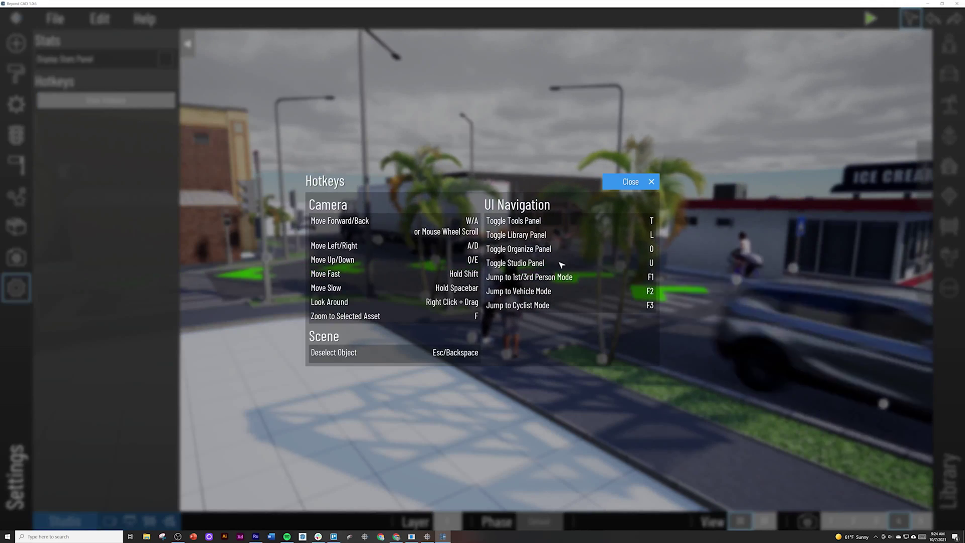
click(644, 183)
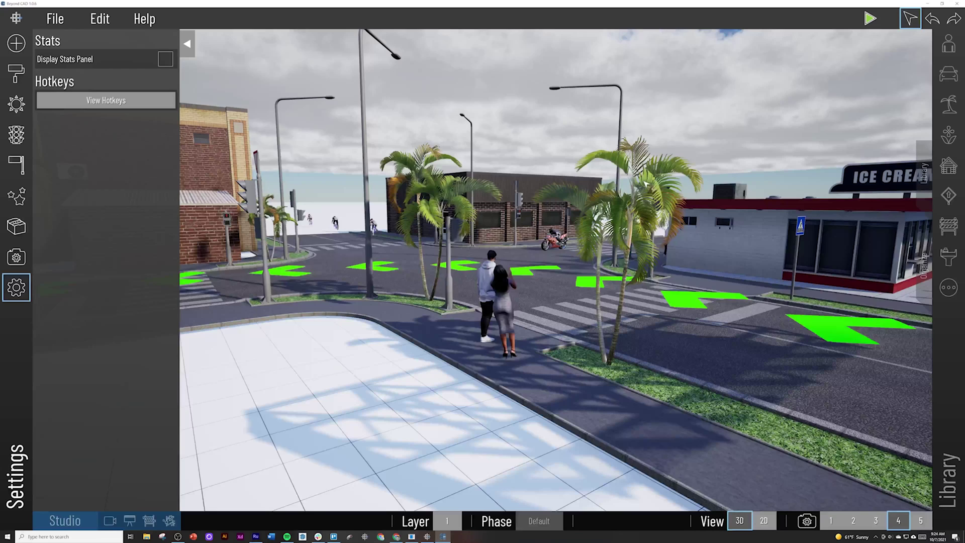
click(17, 287)
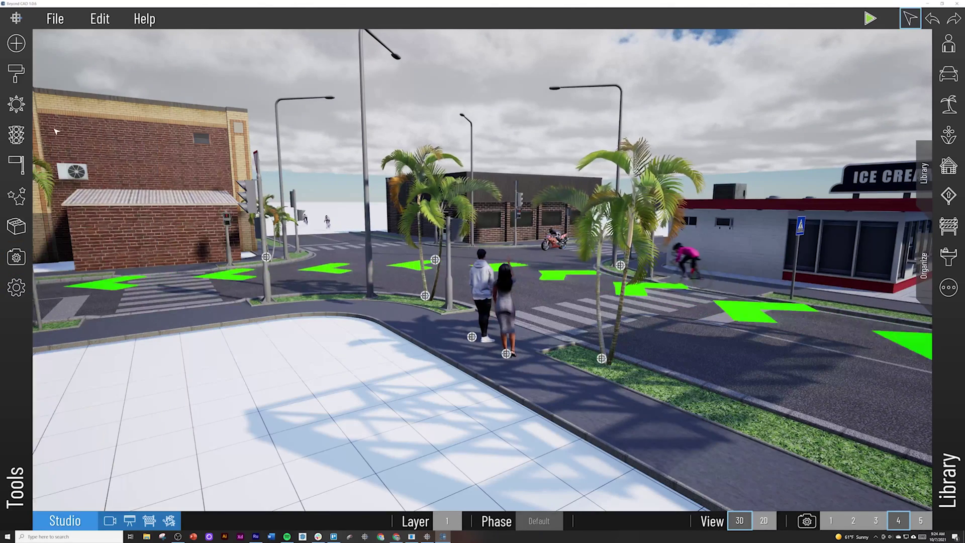
Step: Open the video render setup, frame the two pedestrians at the crosswalk, and capture this view as the first keyframe
click(109, 521)
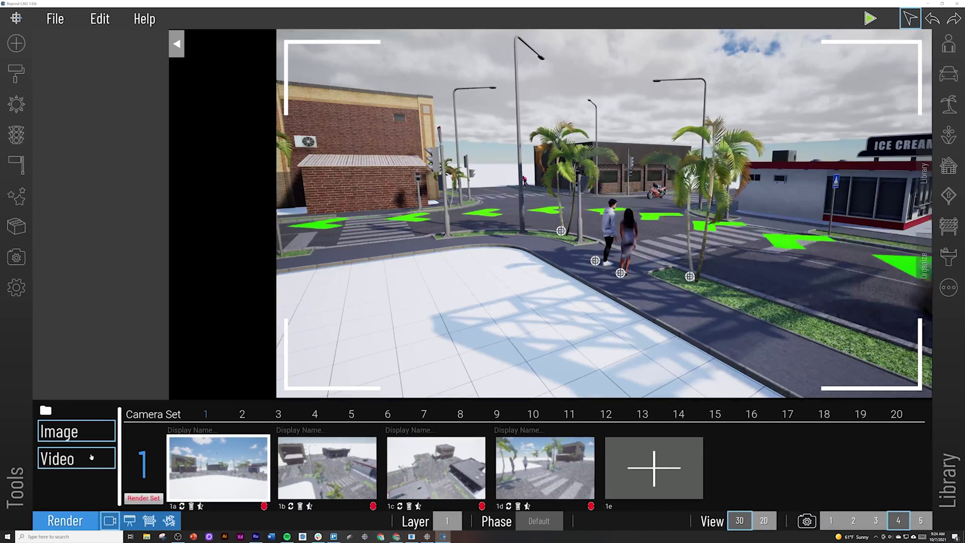
click(76, 462)
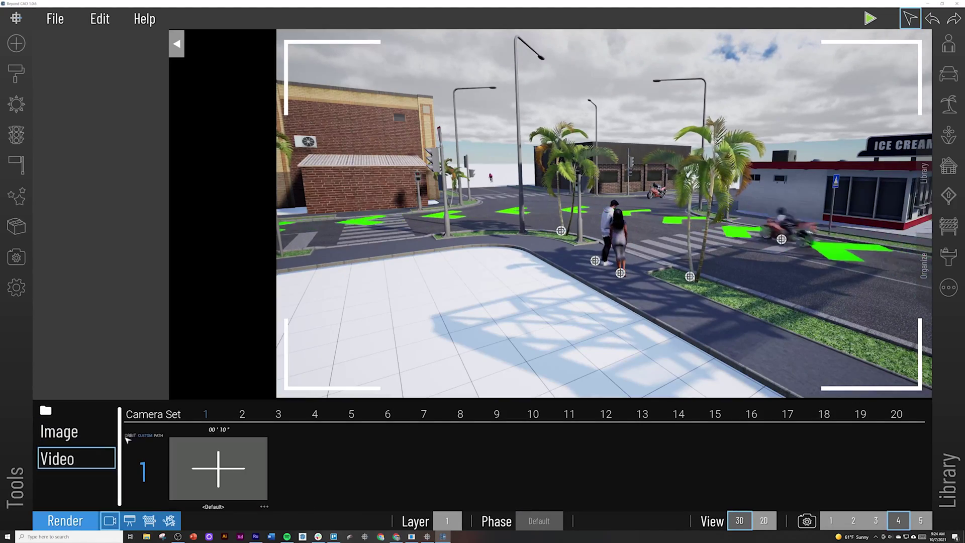
scroll(432, 318, up, 5)
right_drag(433, 318, 448, 293)
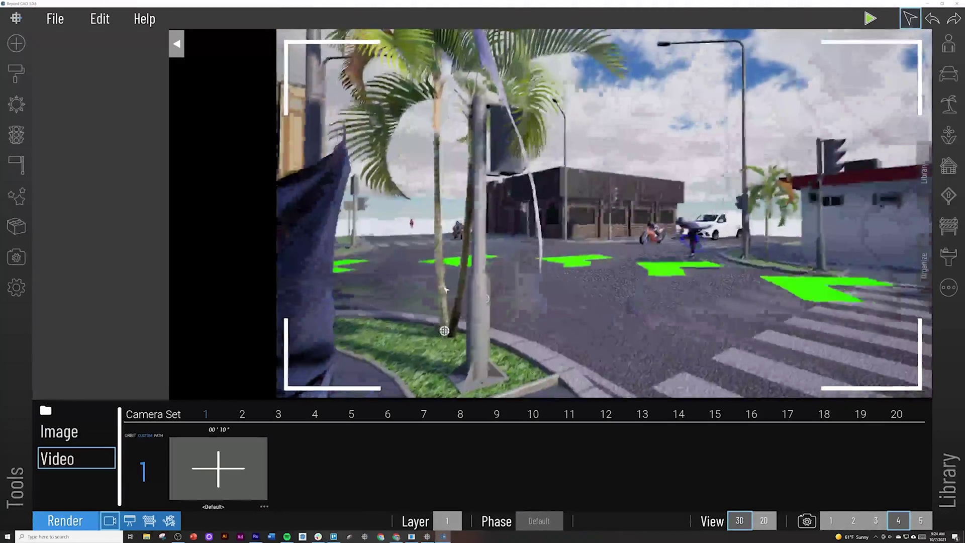
scroll(448, 293, down, 3)
click(252, 478)
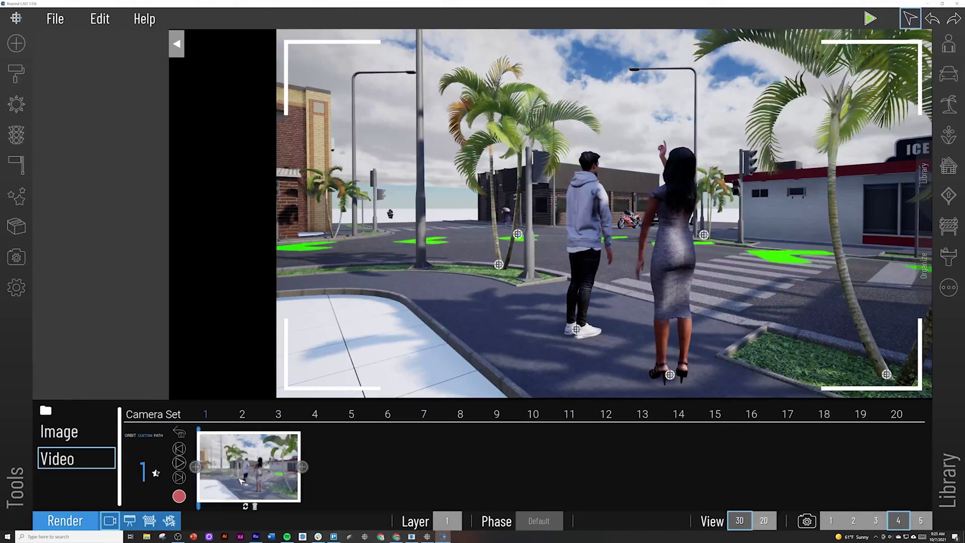
Step: Move the camera along the sidewalk away from the two pedestrians, adding a second and a third keyframe to the camera path
right_drag(469, 291, 600, 293)
key(a)
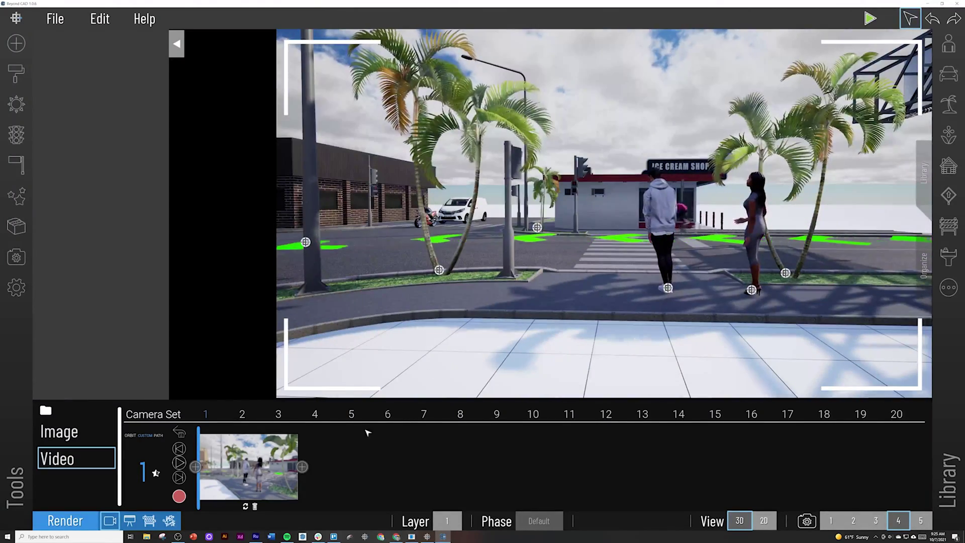
click(303, 469)
right_drag(475, 297, 553, 291)
key(a)
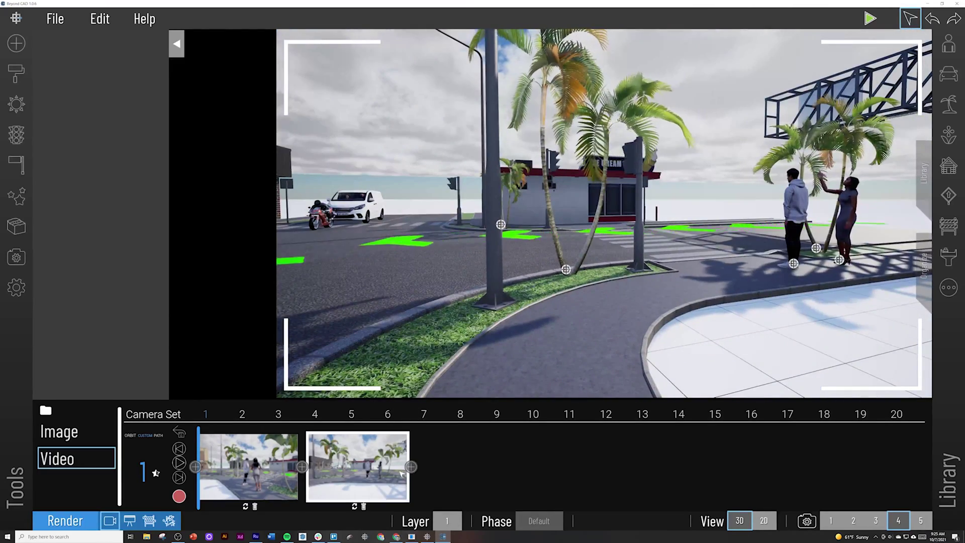
click(410, 467)
Step: Play the camera path from its first keyframe, return to the path list, and reopen the path to play it again
click(181, 448)
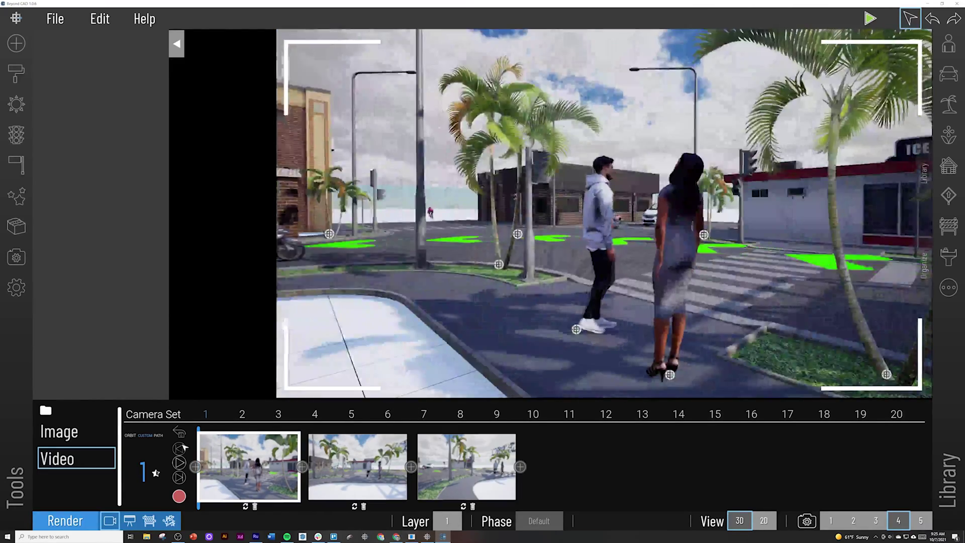
click(182, 460)
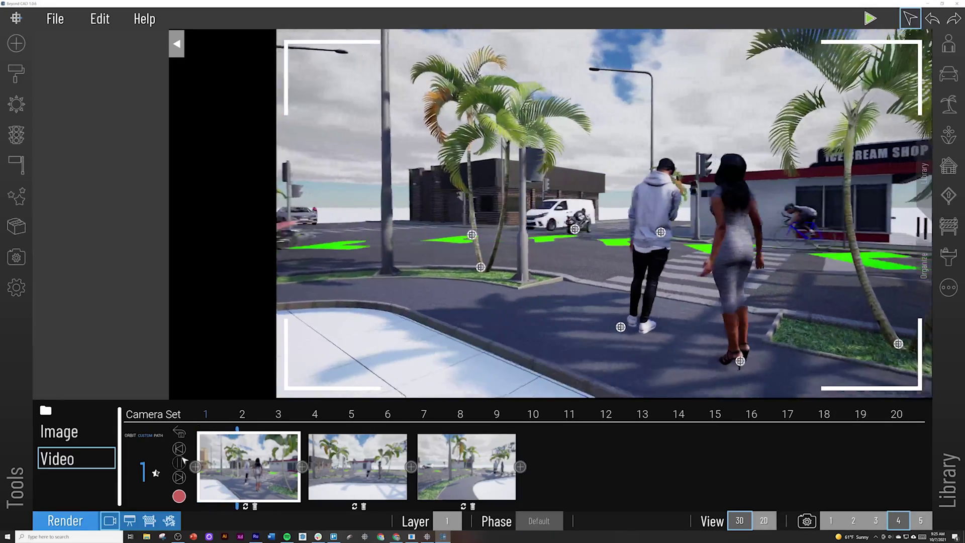
click(180, 431)
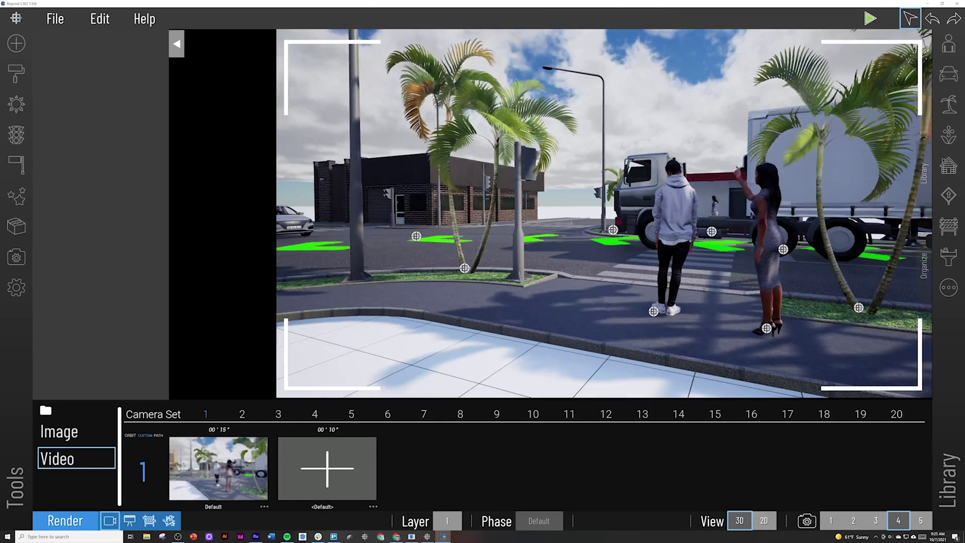
click(218, 468)
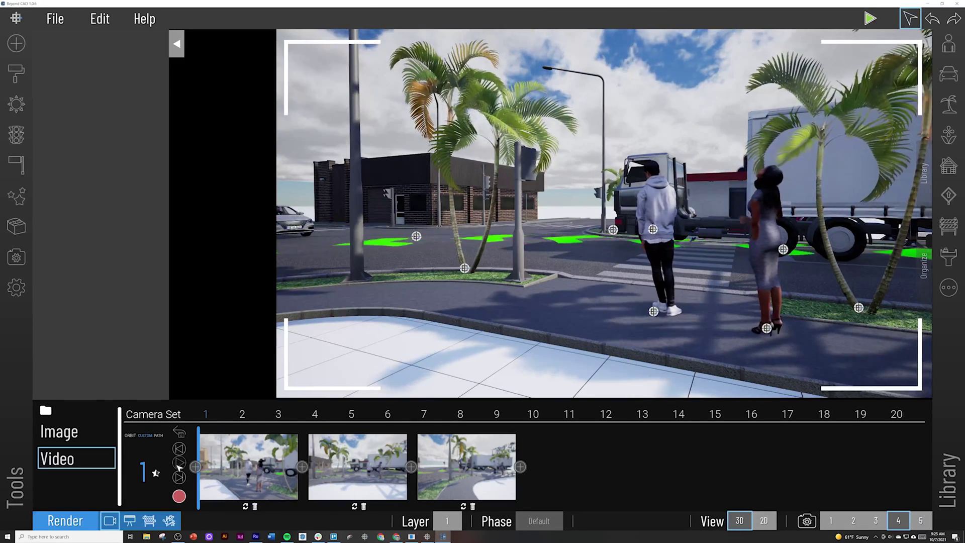
click(179, 463)
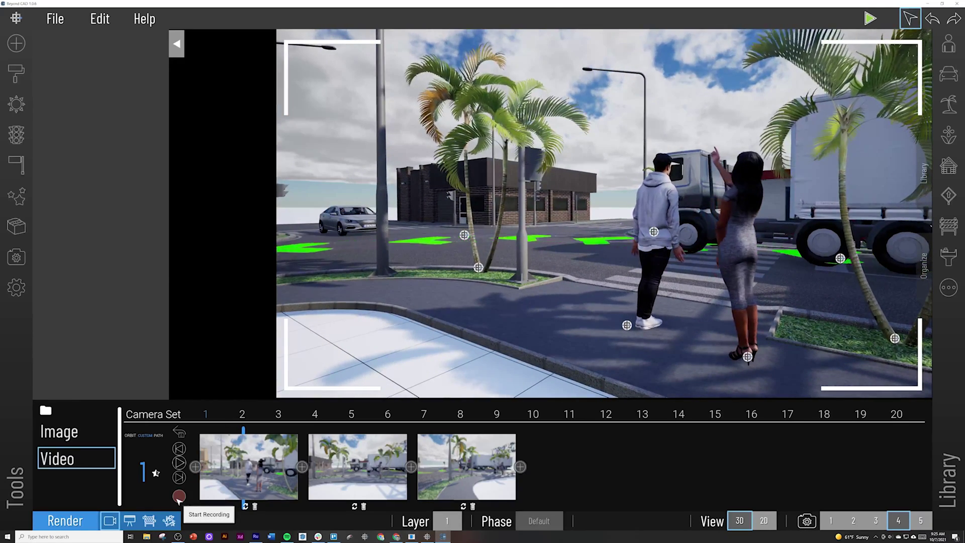
Step: Set the Downloads folder as the save location for rendered videos
click(179, 497)
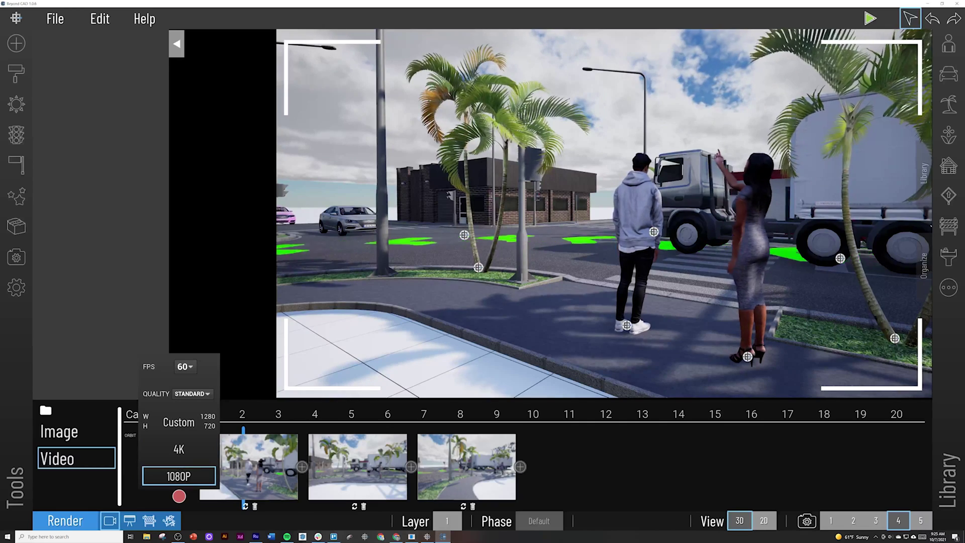
click(691, 457)
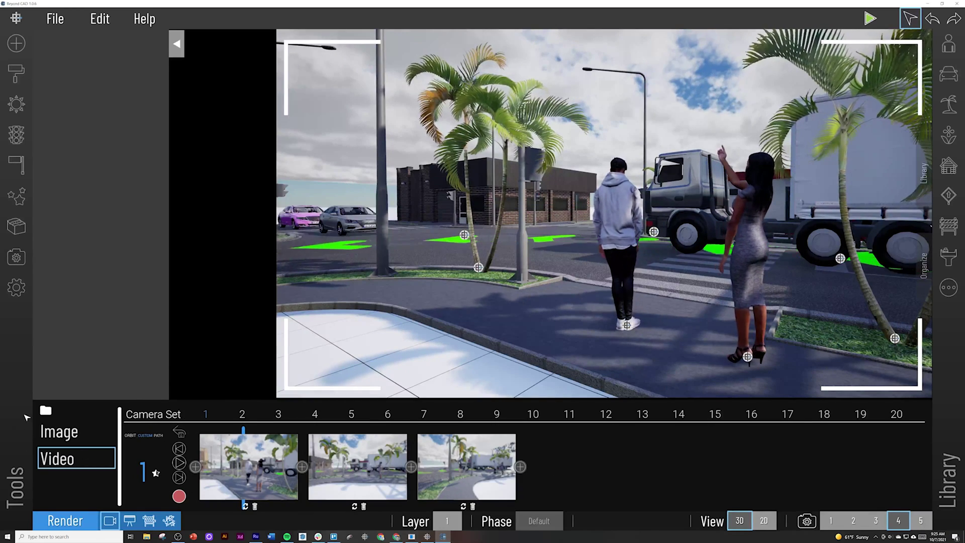
click(45, 412)
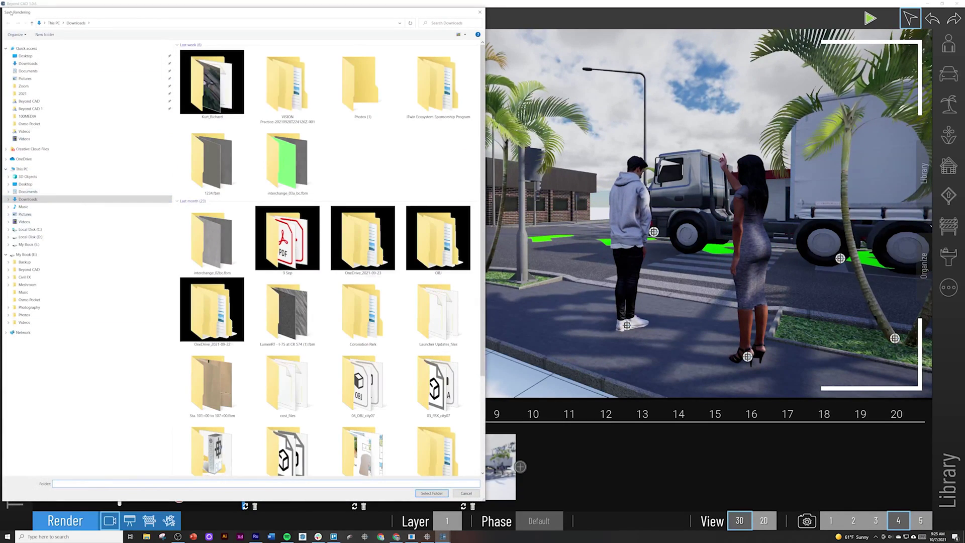
click(62, 65)
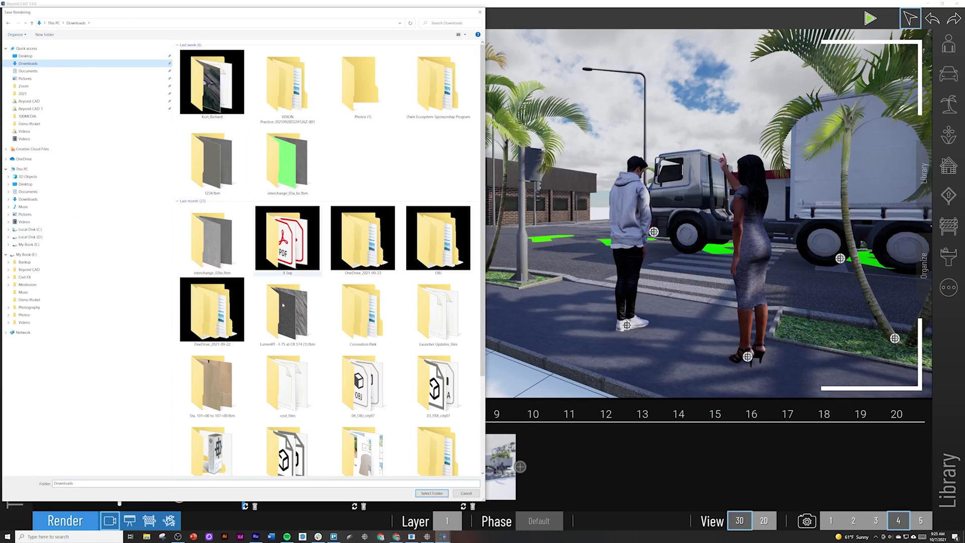
click(432, 494)
Step: Record the camera path as a 1080P video and stop the recording before the path ends
click(179, 497)
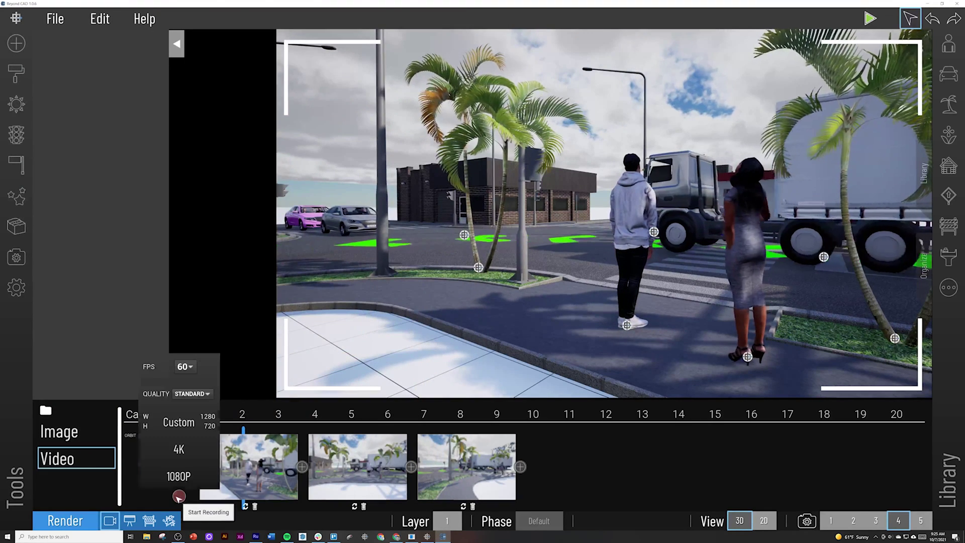
click(179, 476)
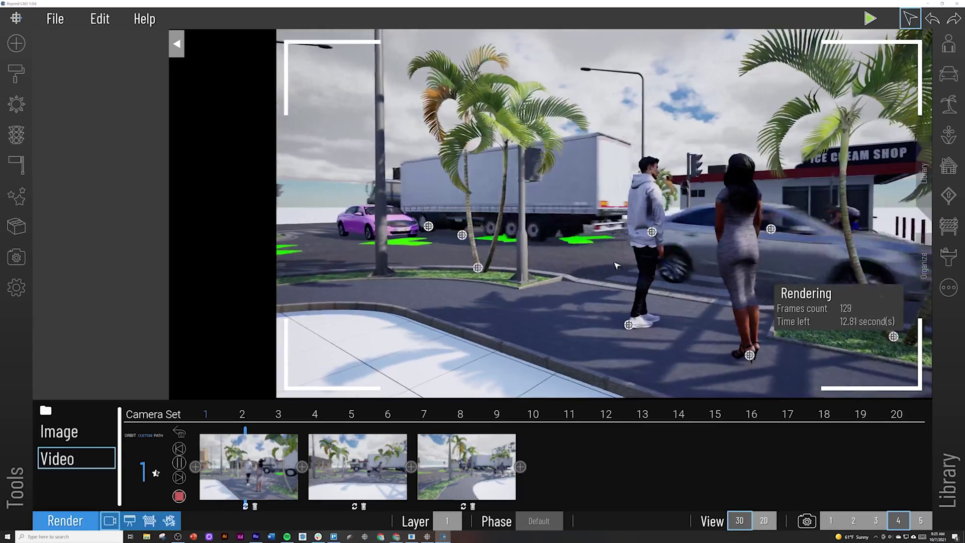
click(179, 496)
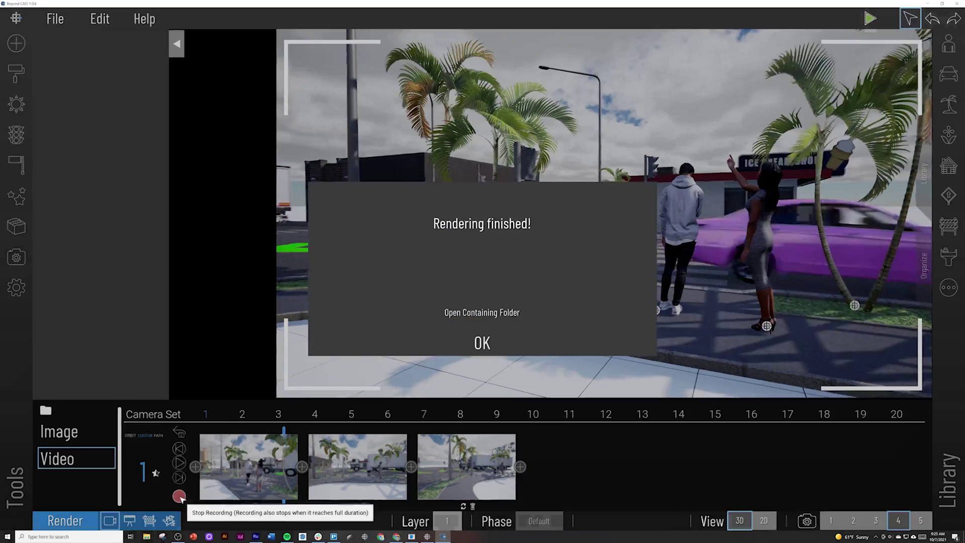
Step: Play the rendered MP4 from its containing folder, put the player and folder windows away, and dismiss the rendering message
click(479, 313)
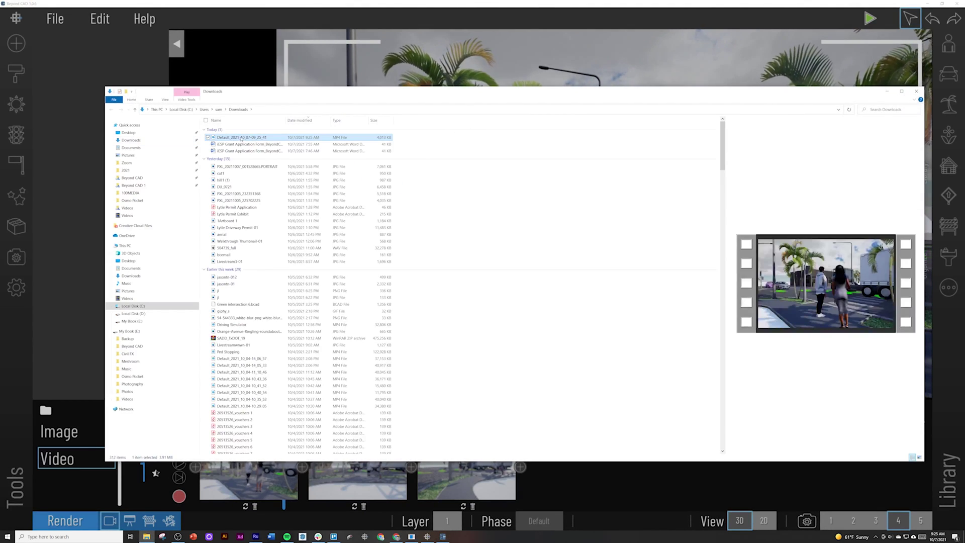
double_click(241, 138)
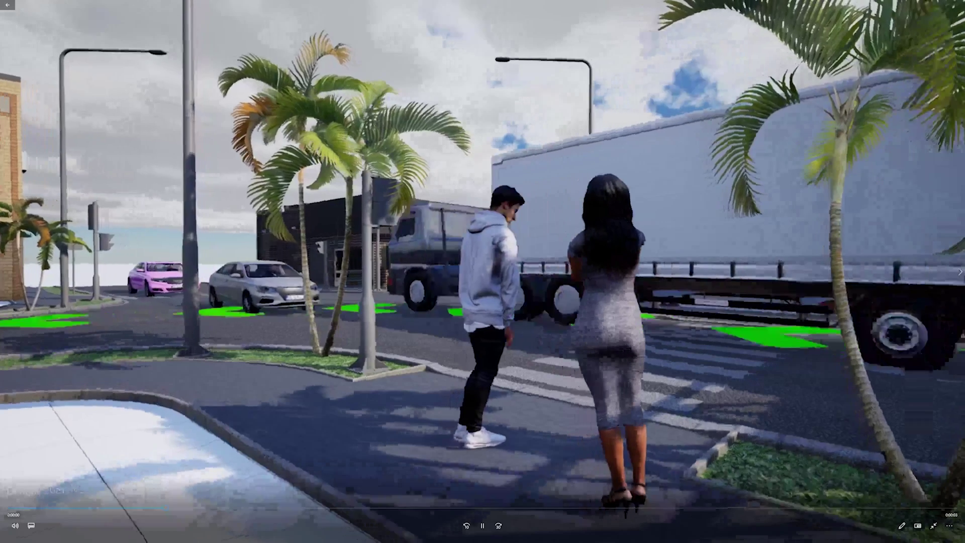
click(933, 526)
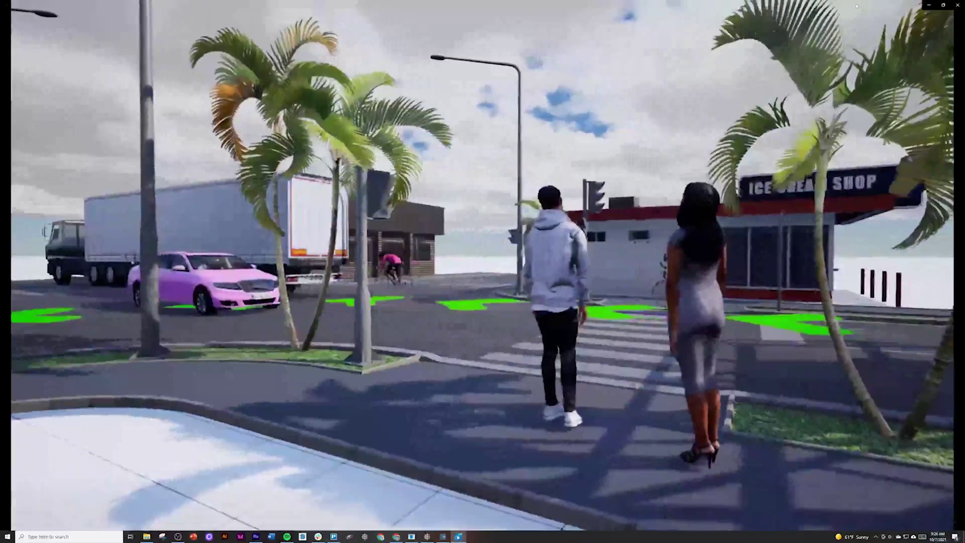
click(957, 5)
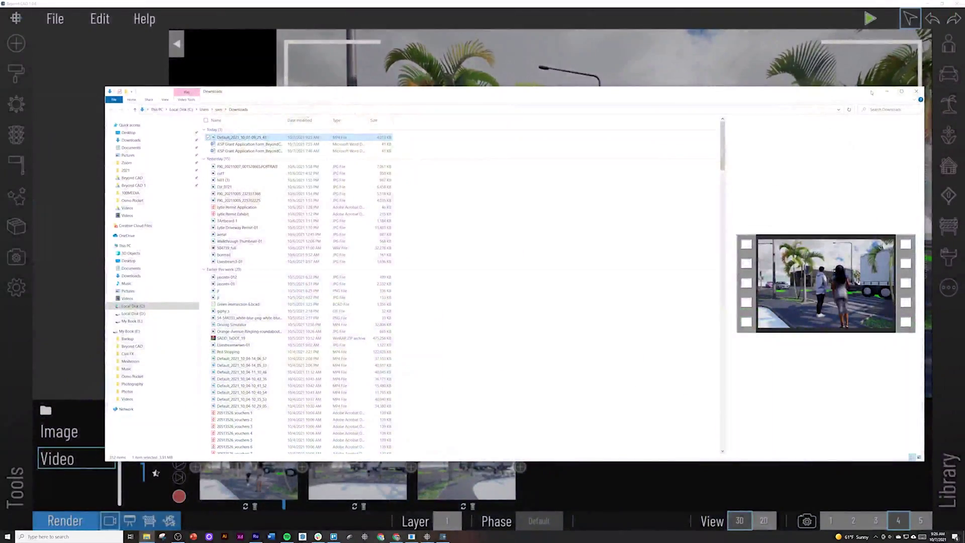
click(885, 91)
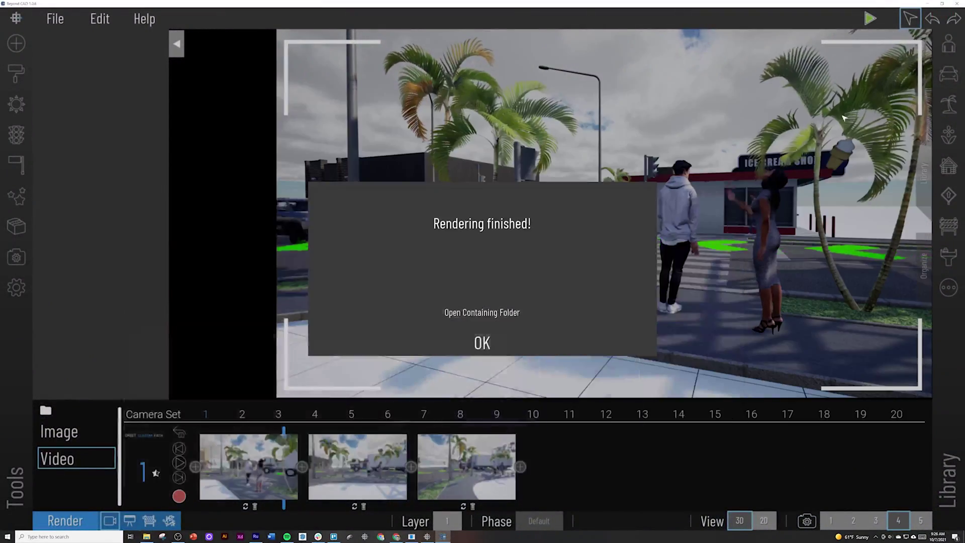
click(477, 345)
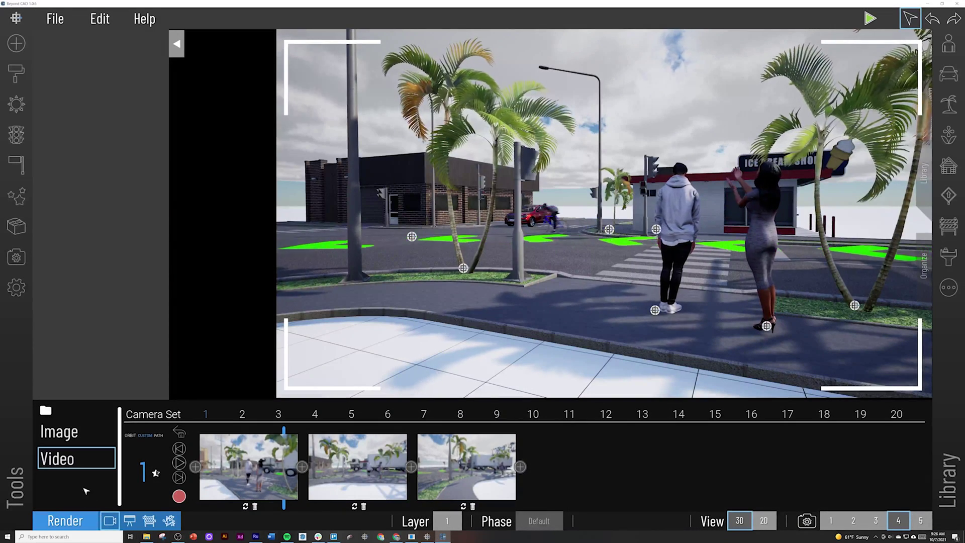
Step: Check camera set 2, and build a second camera path in set 1 with two elevated keyframe views of the intersection
click(243, 416)
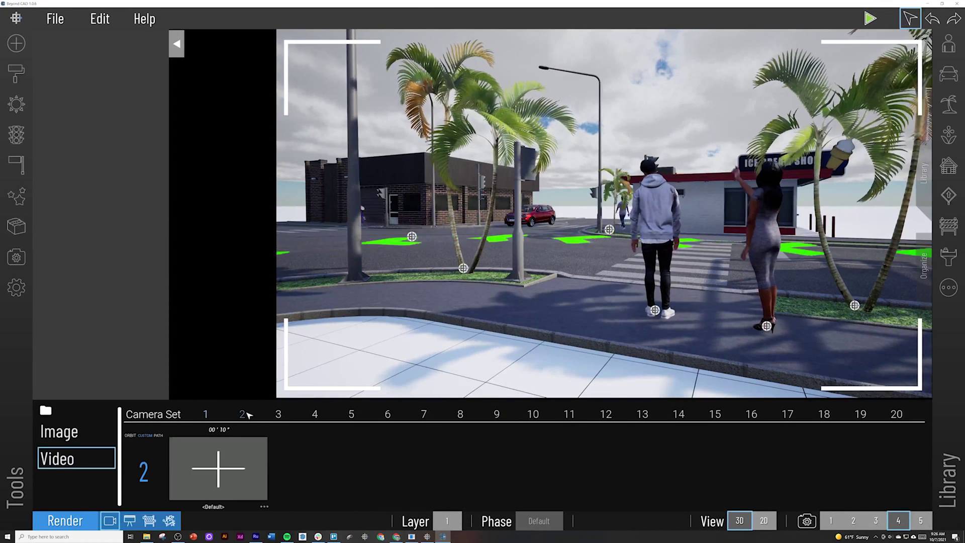
click(210, 415)
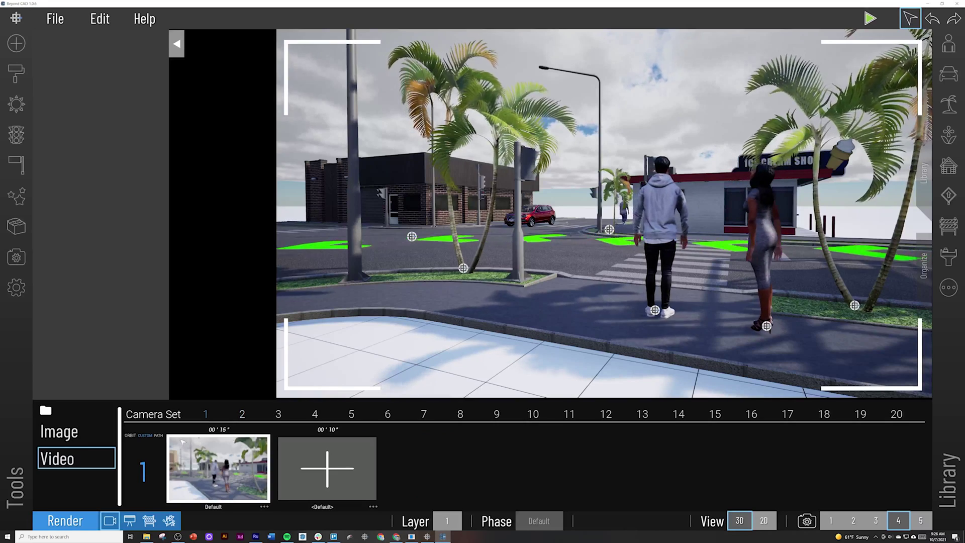
scroll(377, 390, down, 5)
right_drag(399, 327, 376, 370)
click(355, 492)
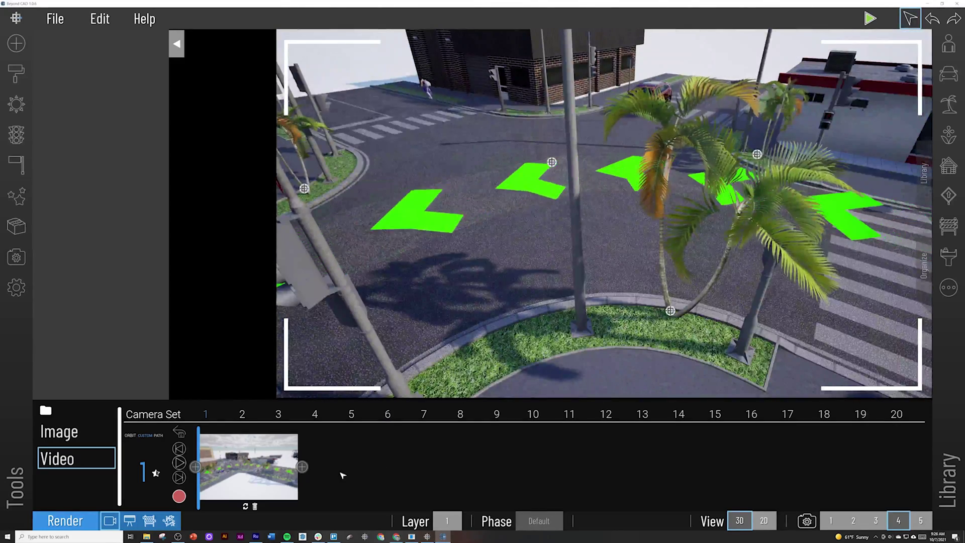
click(302, 466)
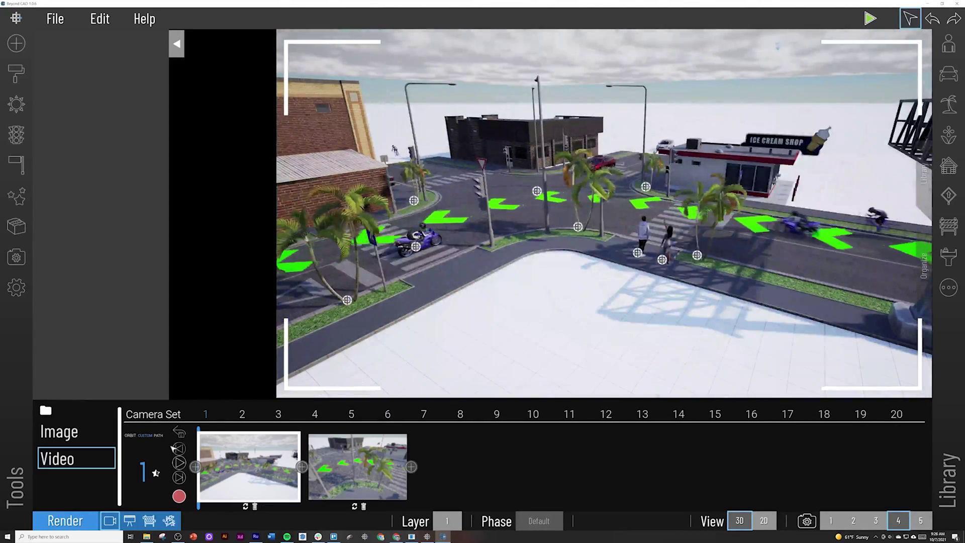
click(180, 433)
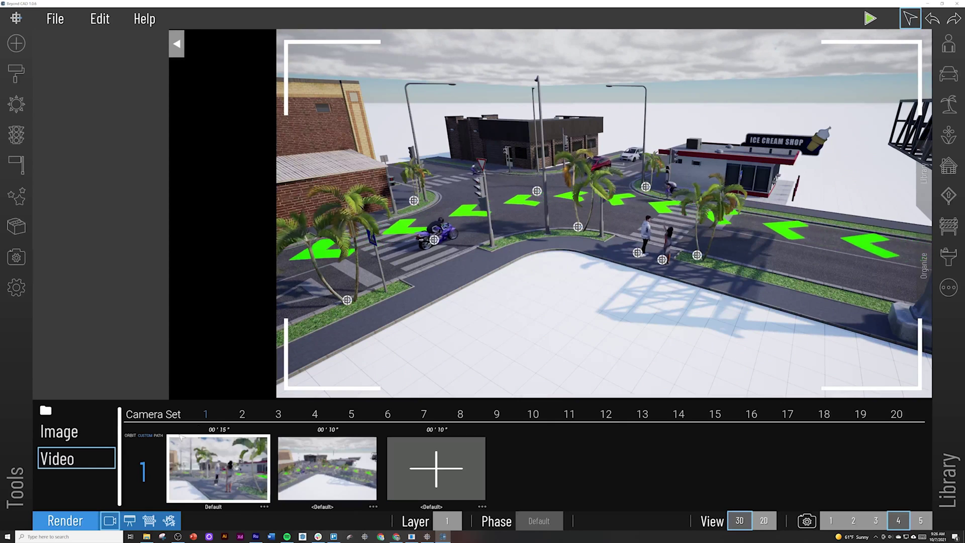
Step: Rename the first camera path in set 1 as Close Up and open its keyframes
click(264, 507)
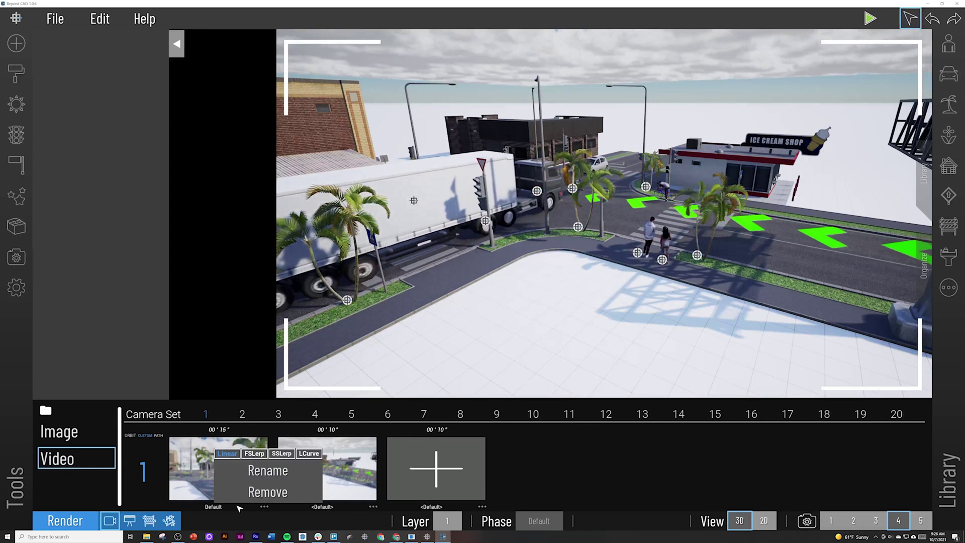
click(258, 476)
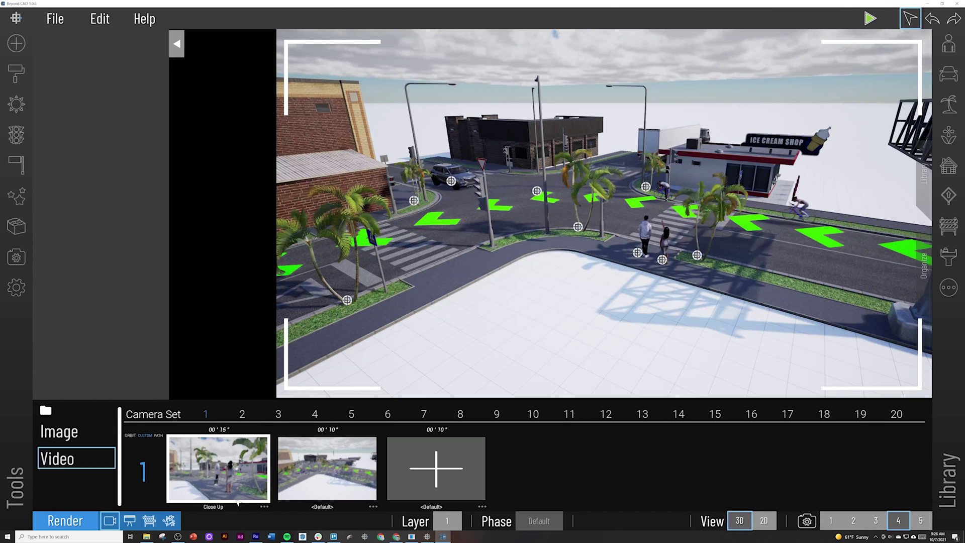
click(233, 489)
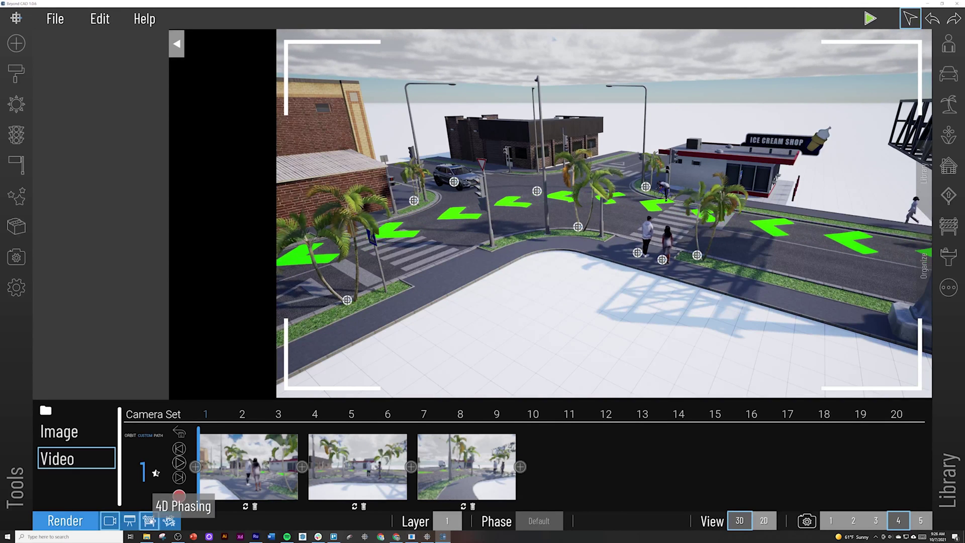
Step: Open the presentation setup and examine its Animated Cameras, Still Cameras and Settings sections with their navigation previews
click(130, 521)
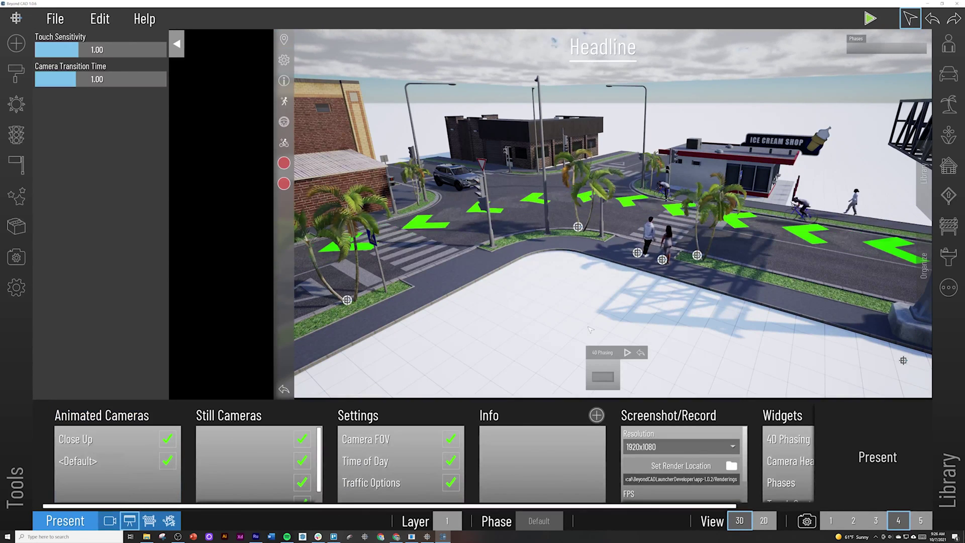
click(228, 465)
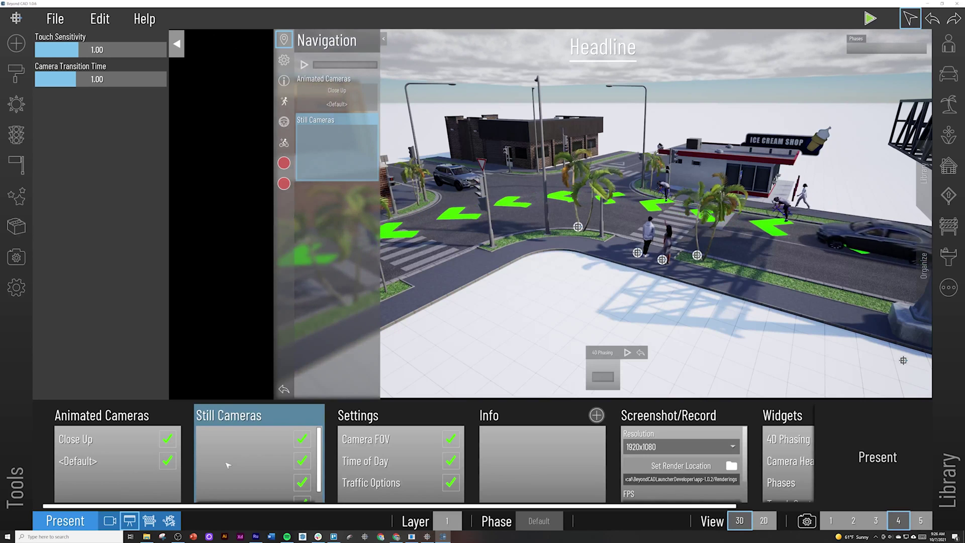
click(138, 475)
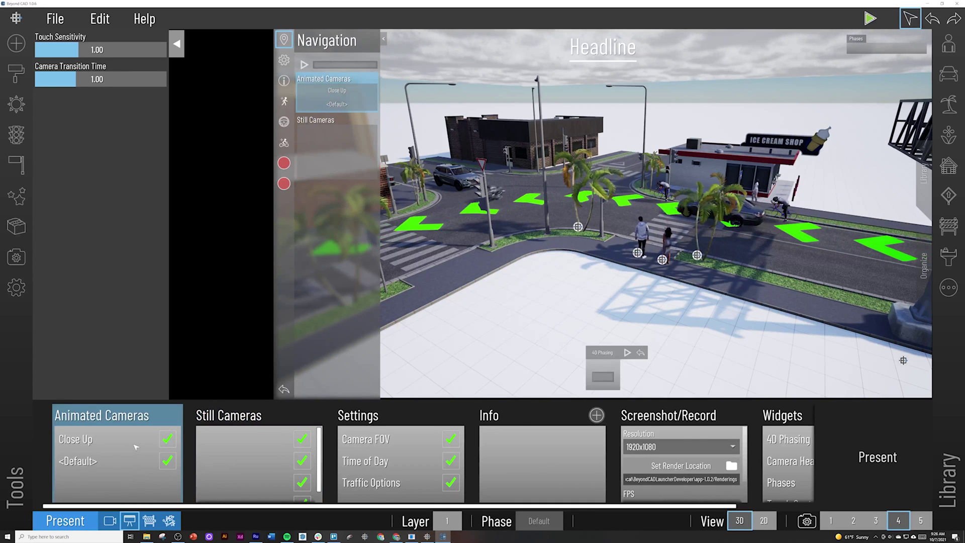
click(208, 438)
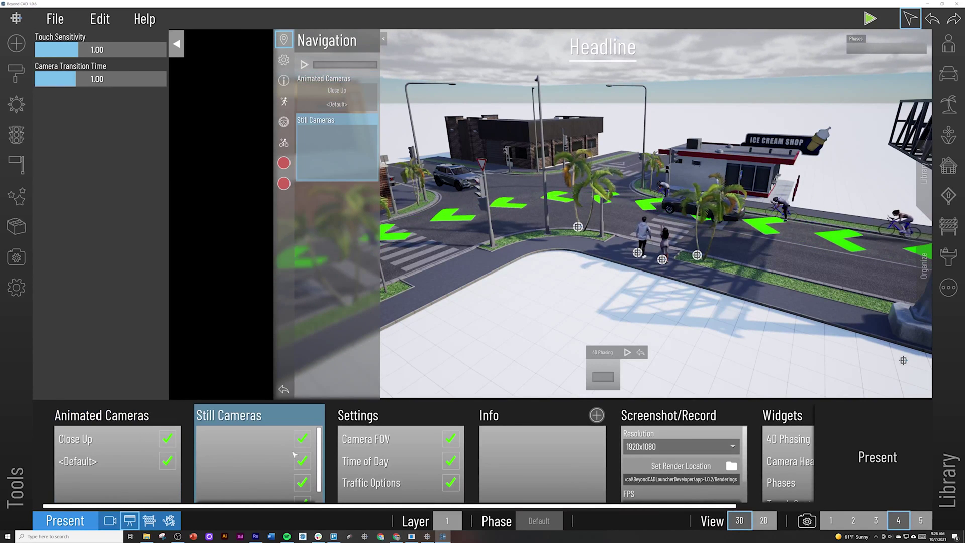
click(368, 457)
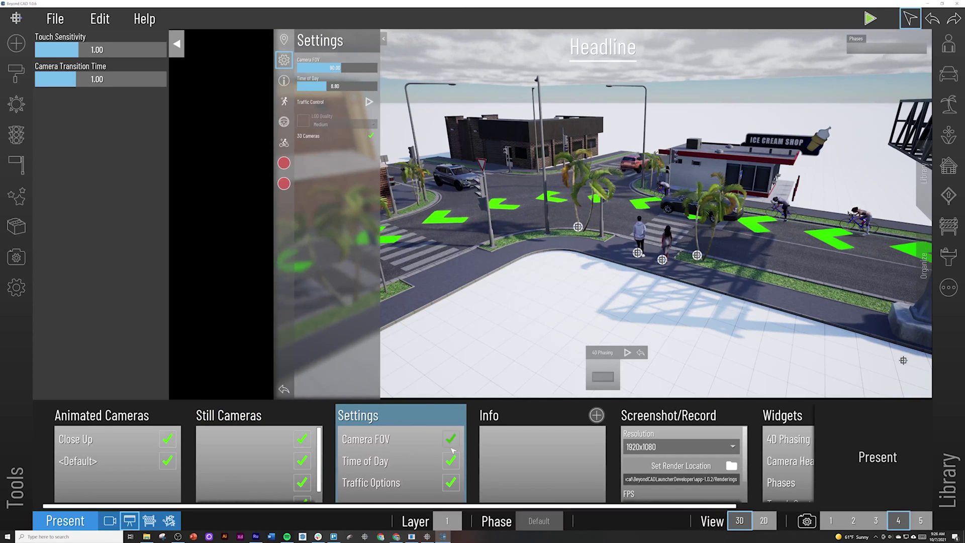
Step: Set the screenshot and recording resolution to 4k and check the render location, FPS and quality options
scroll(611, 463, down, 4)
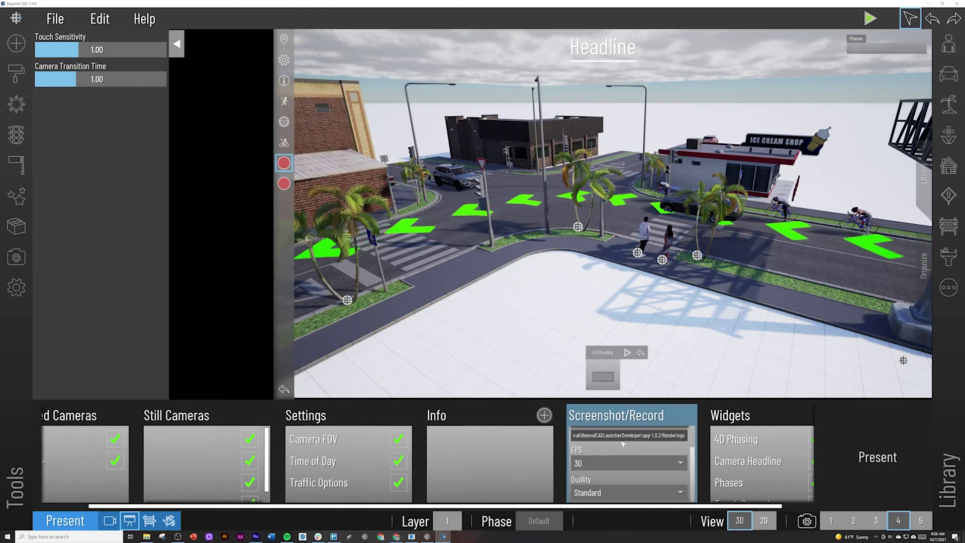
scroll(624, 446, up, 4)
click(684, 446)
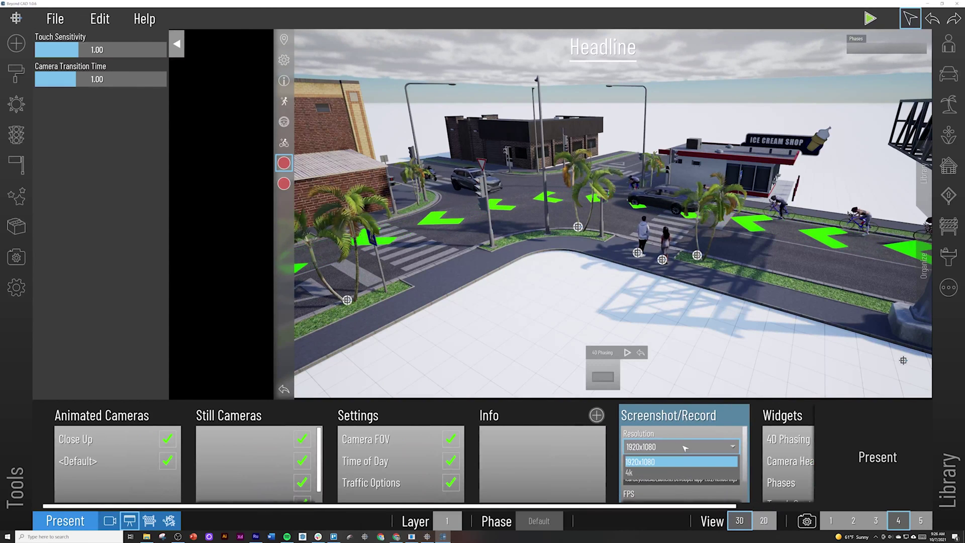
click(661, 473)
scroll(669, 468, down, 3)
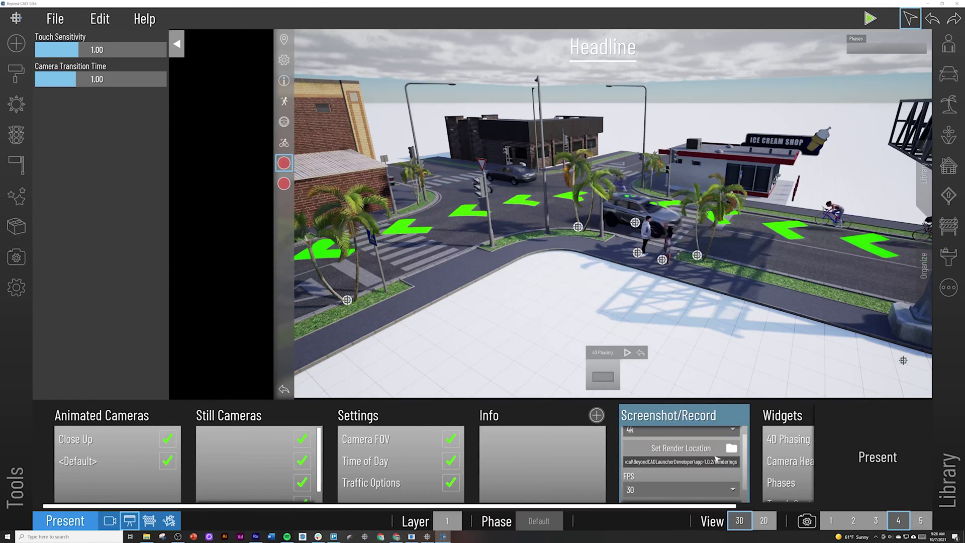
scroll(739, 453, down, 3)
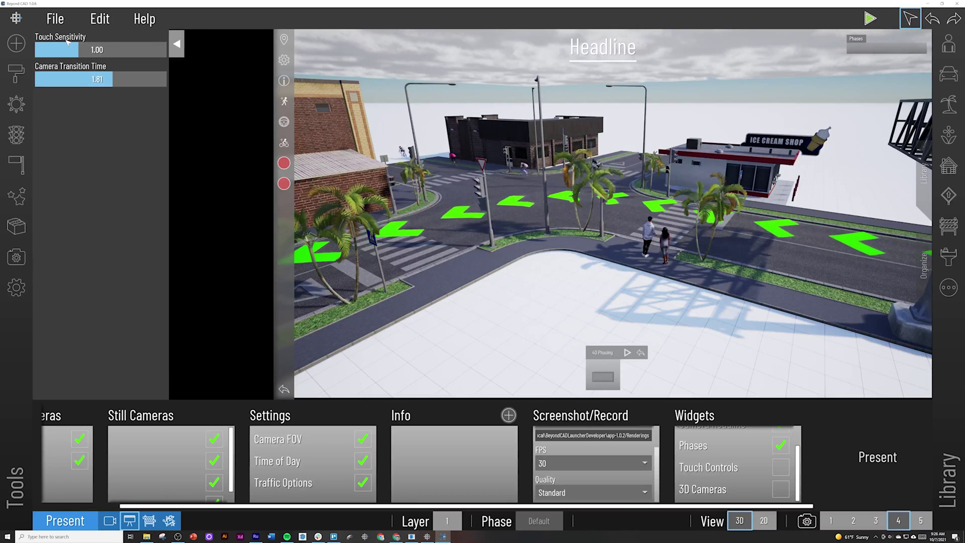
Step: Start the presentation and preview the Close Up and <Default> animated cameras and the still camera views
click(876, 459)
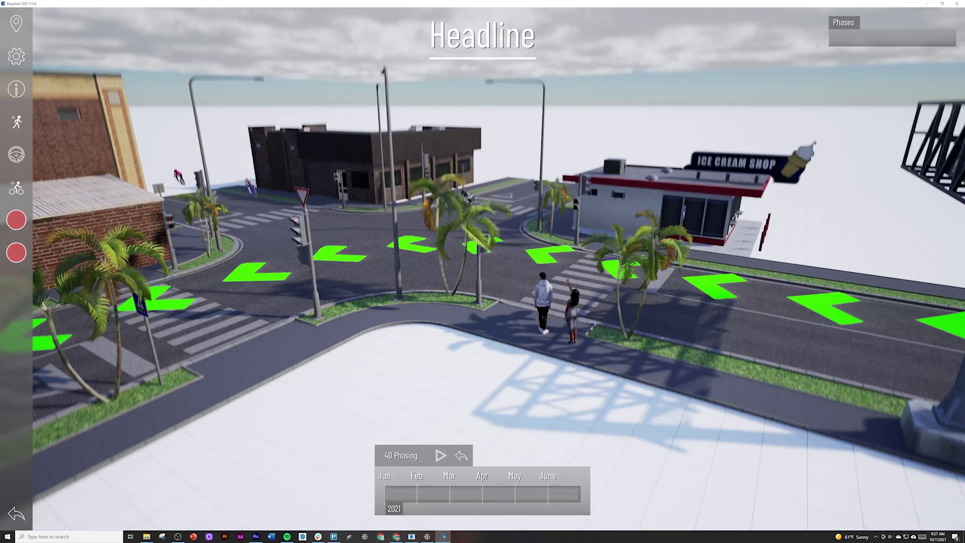
click(15, 21)
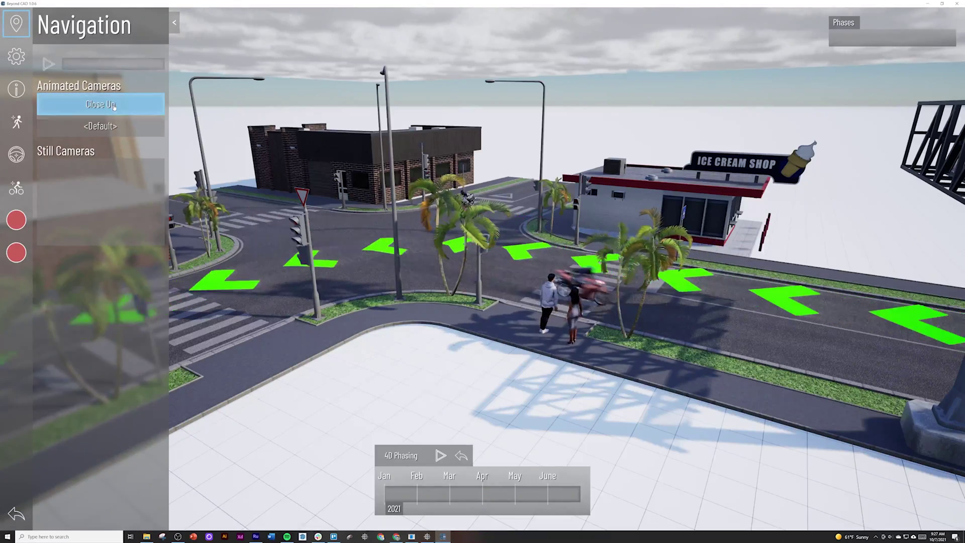
click(114, 106)
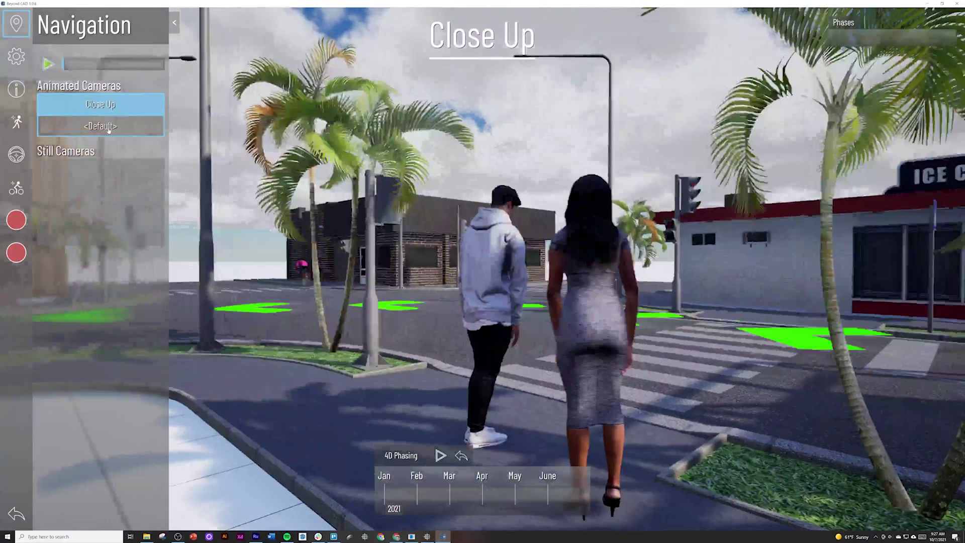
click(109, 128)
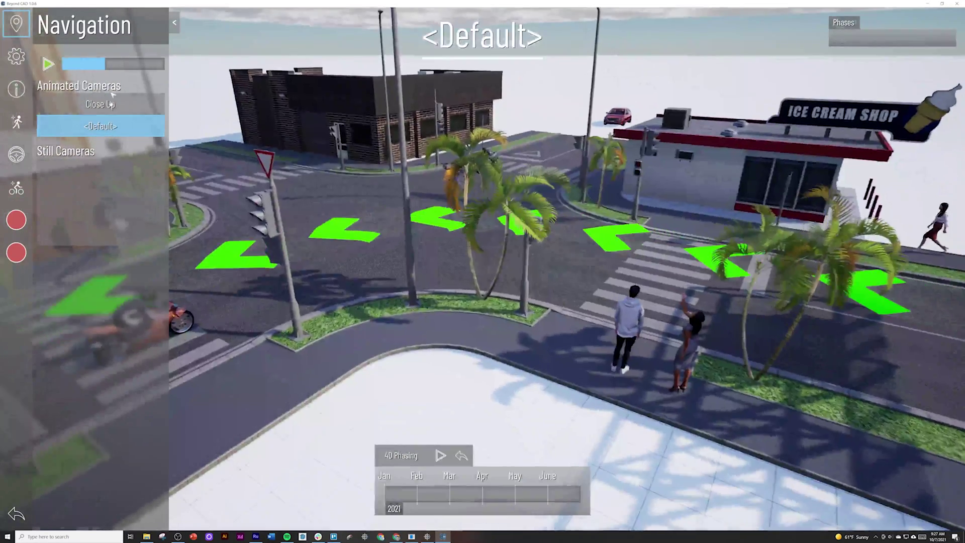
click(109, 104)
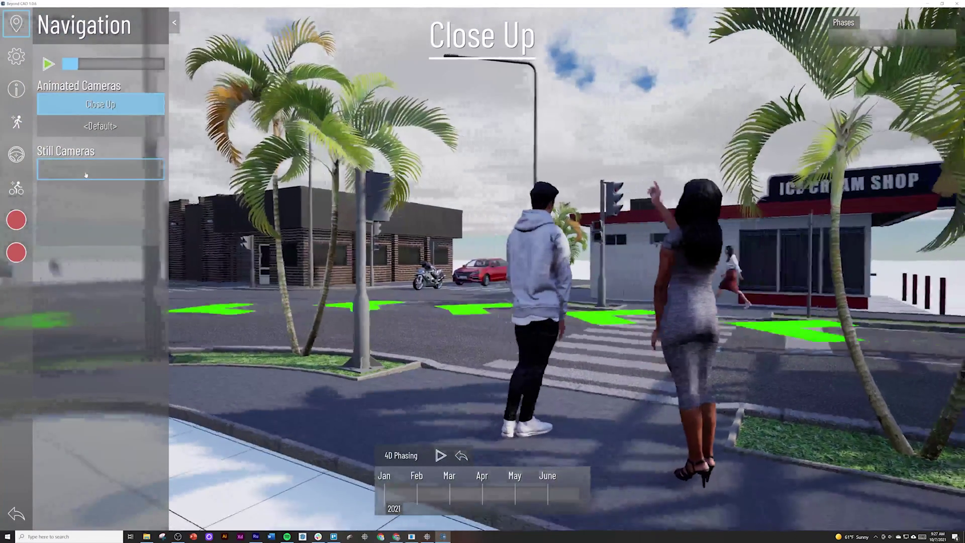
click(86, 171)
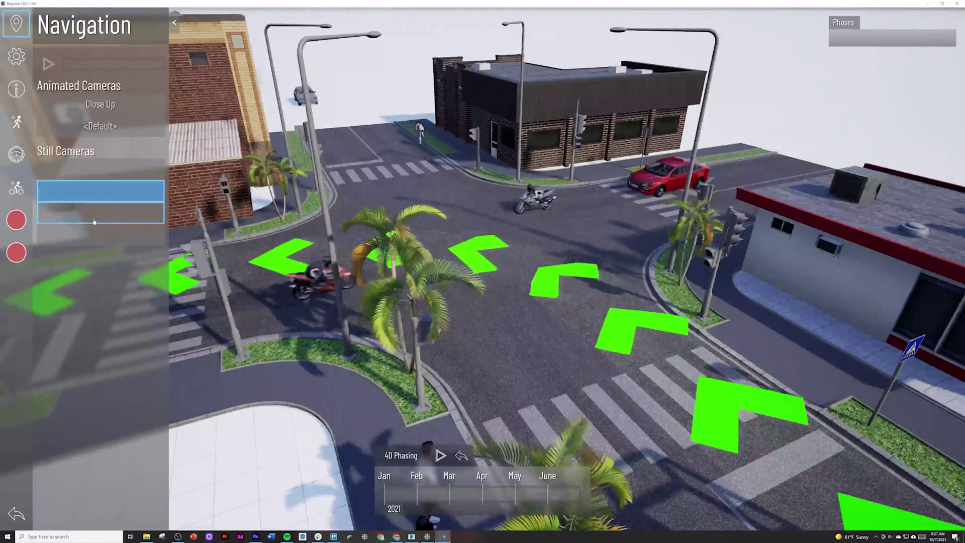
click(94, 221)
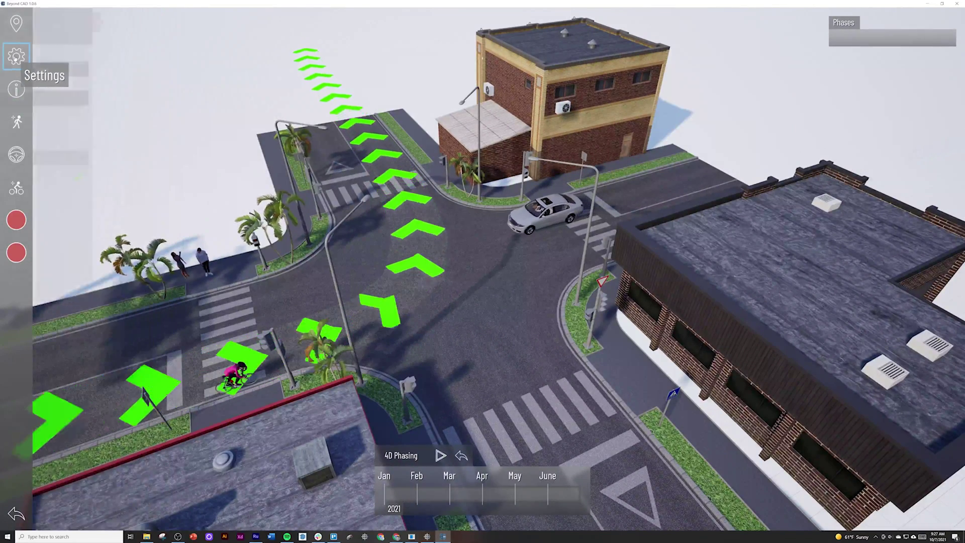
Step: In the presentation settings, set the camera FOV to 95.20 and time of day to 10.80, and slow the running traffic
click(16, 56)
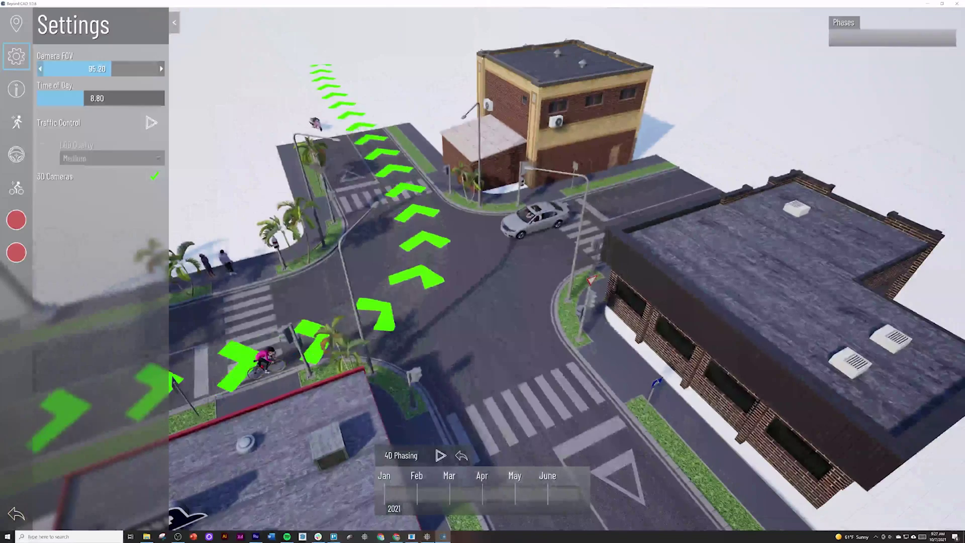
drag(84, 98, 74, 98)
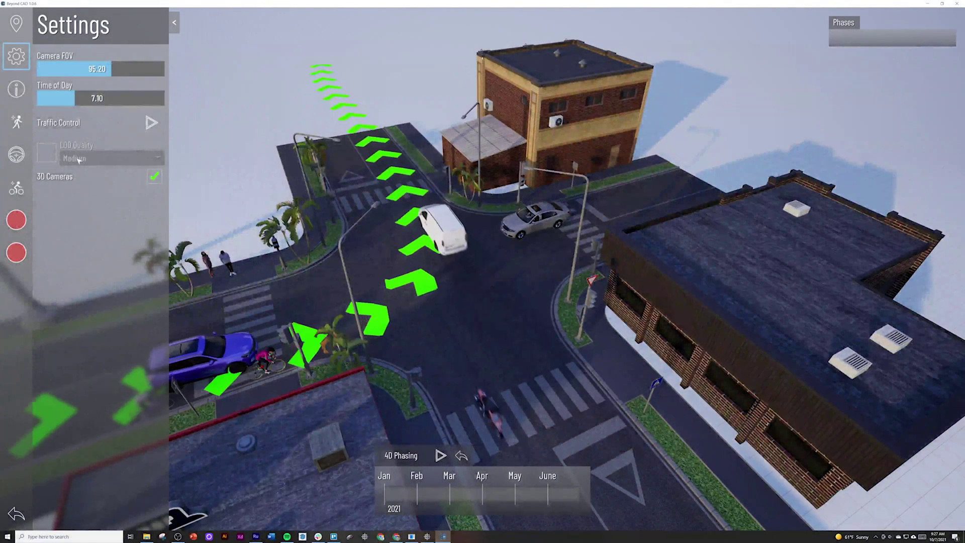
click(149, 129)
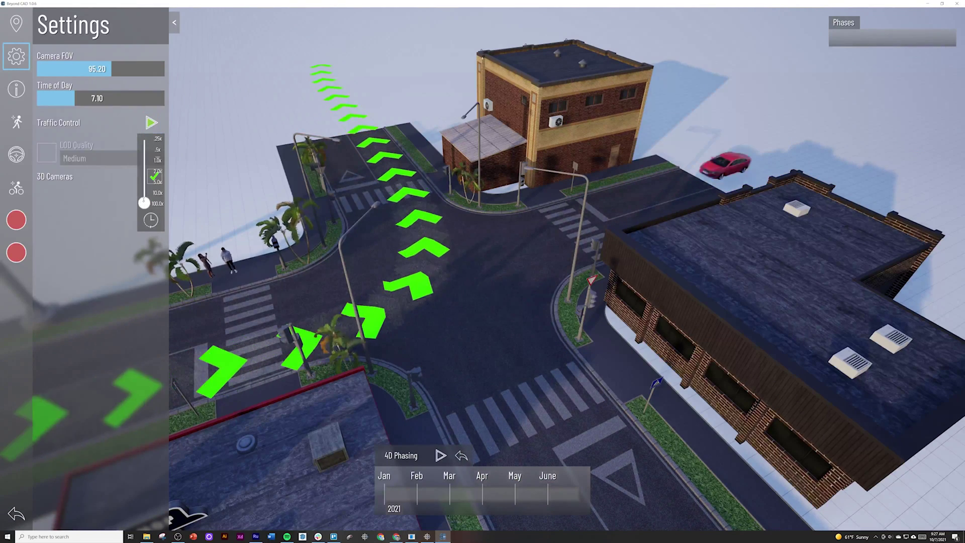
drag(144, 192, 144, 160)
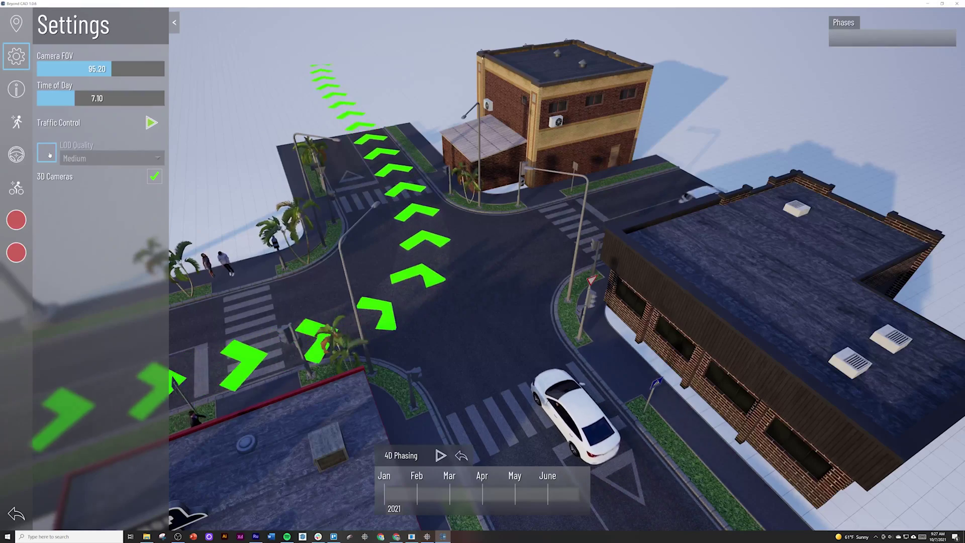
drag(75, 99, 94, 98)
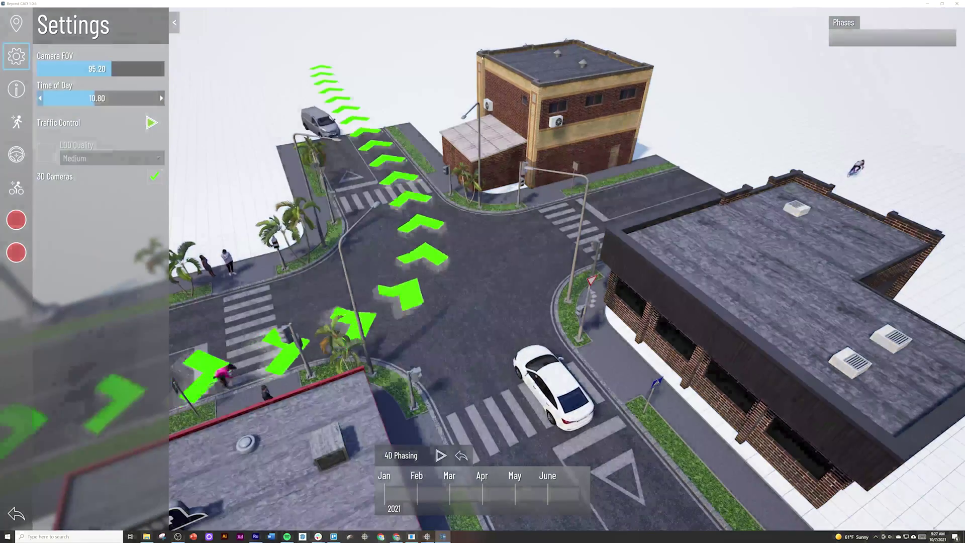
Step: Enable LOD quality for the presentation and set it to Very Low
click(46, 157)
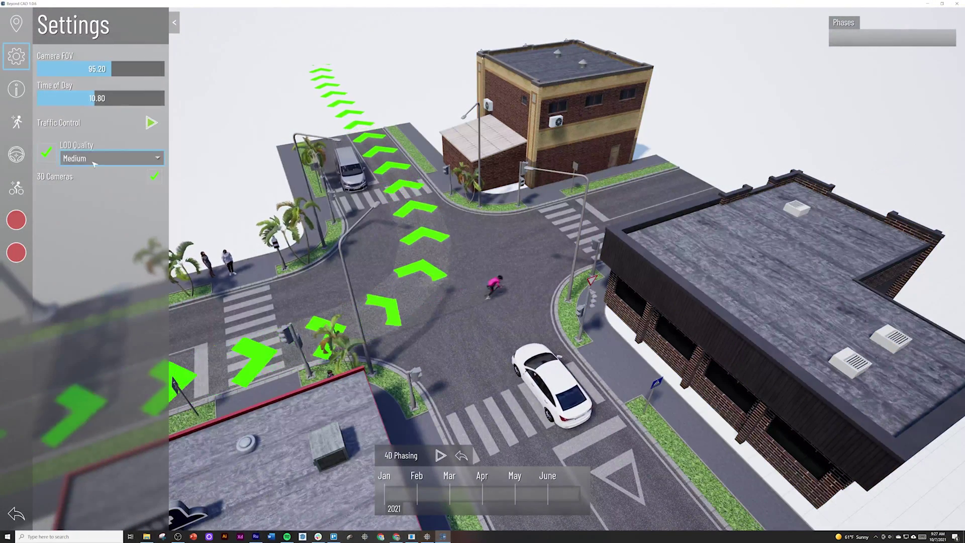
click(111, 158)
click(88, 206)
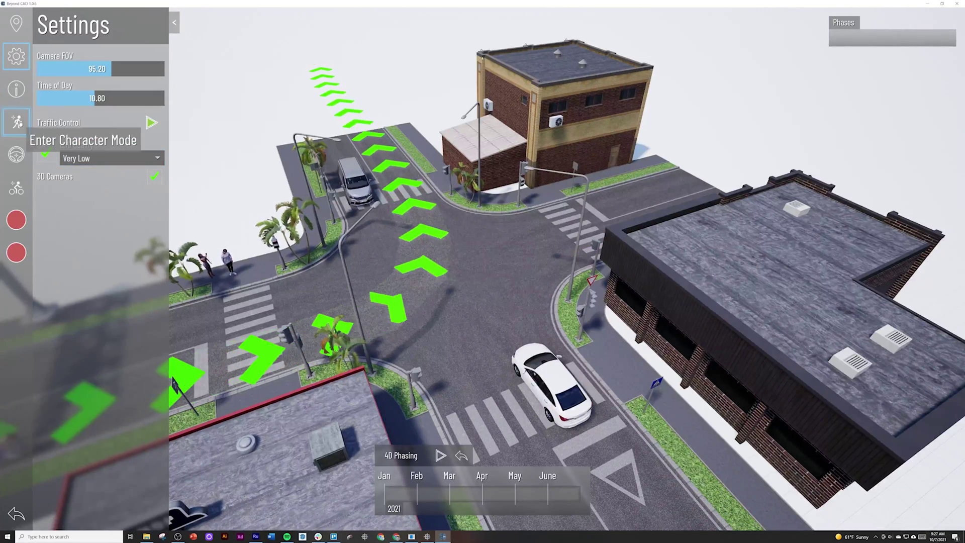
Step: Bring the view down to street level, enter character mode, and walk and jump near the dark brick building
right_drag(322, 282, 296, 269)
scroll(431, 344, up, 5)
scroll(341, 291, up, 3)
scroll(341, 290, down, 3)
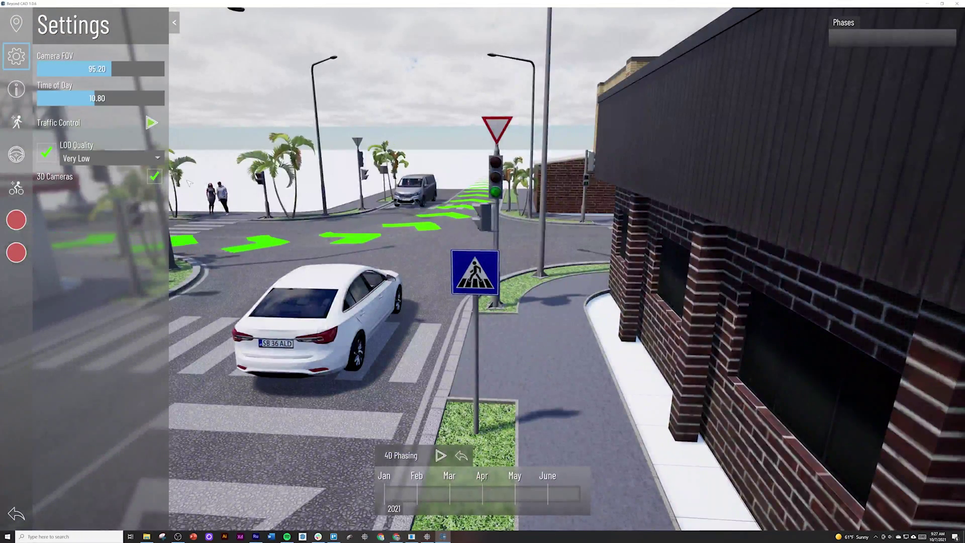
click(16, 122)
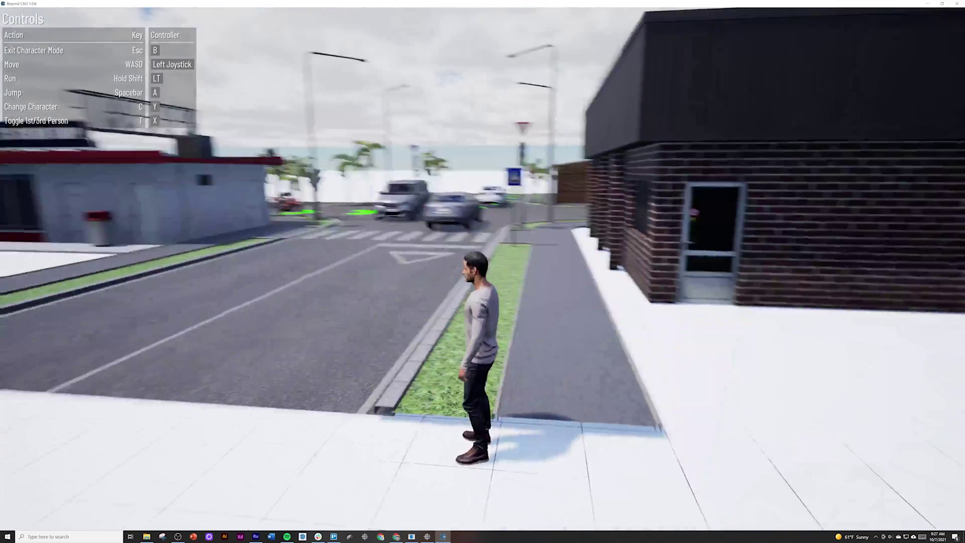
key(w)
key(space)
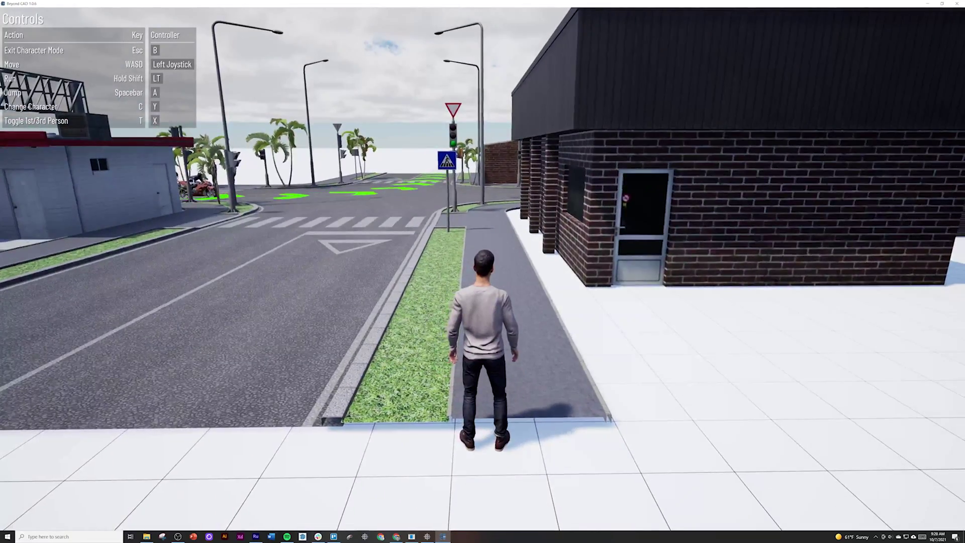
key(w)
key(space)
key(w)
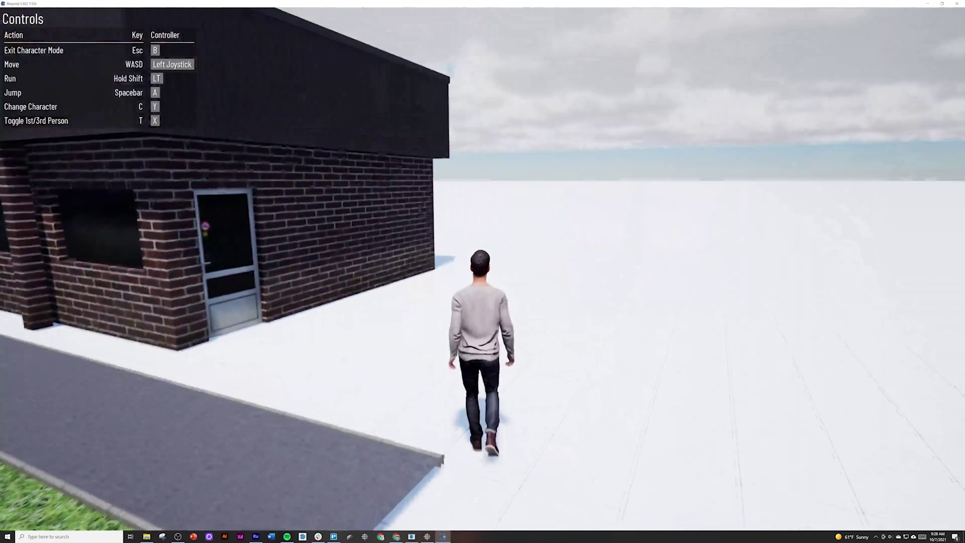
Step: Run the character around the dark brick building toward the road, switching to a different character twice
key(shift+w)
key(shift+w)
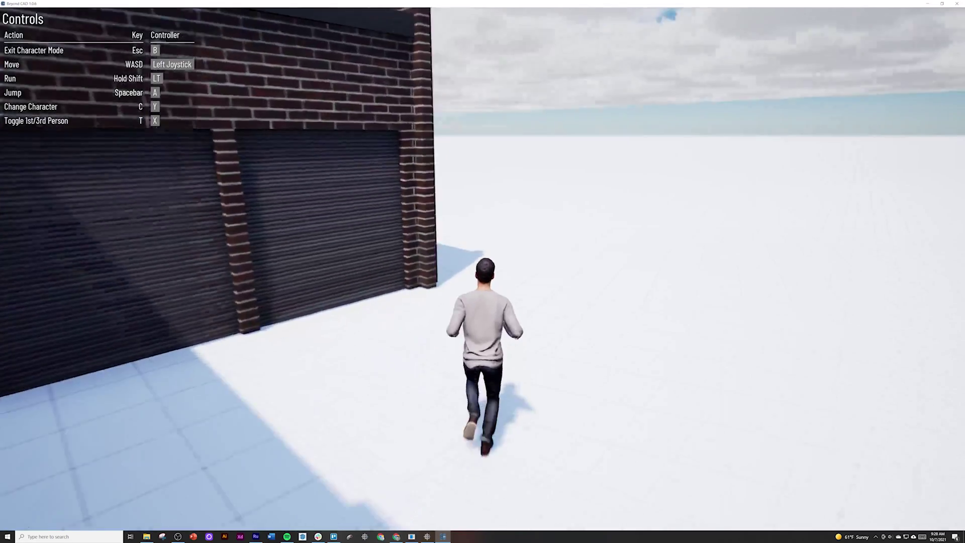
key(shift+w)
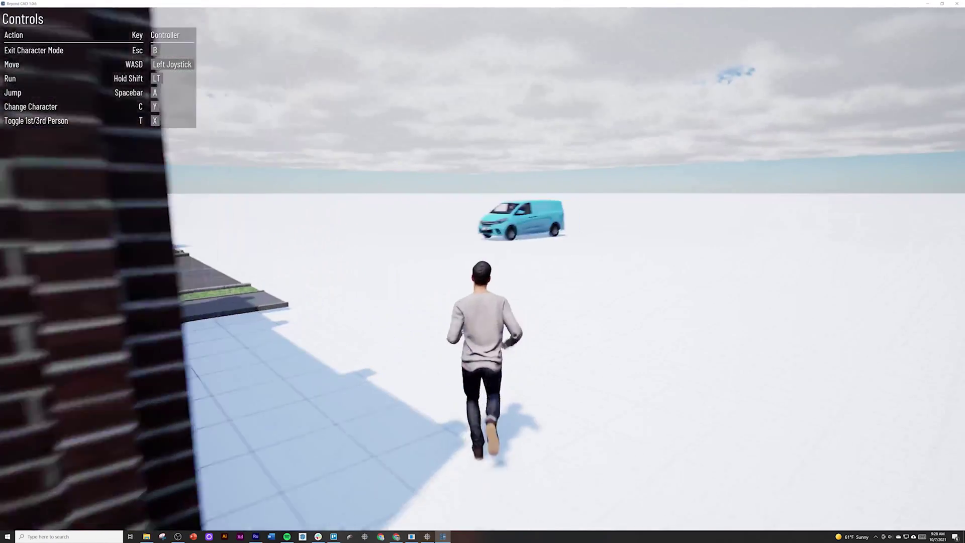
key(c)
key(shift+w)
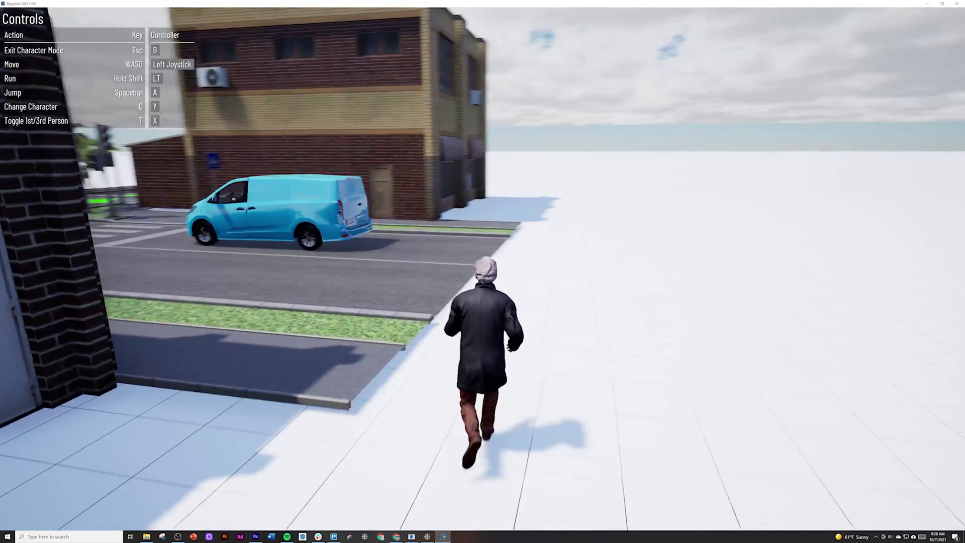
key(w)
key(c)
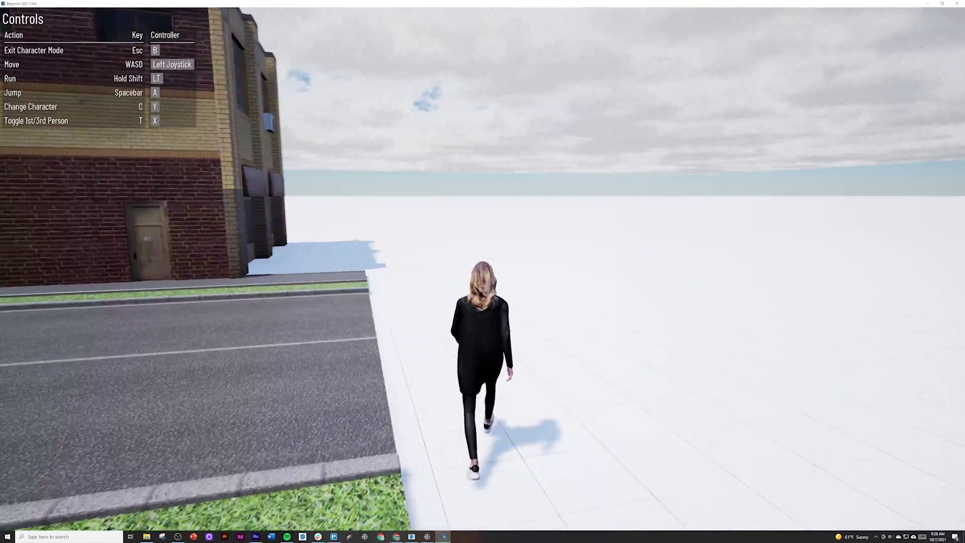
Step: Walk and jump toward the yellow-brick building, switch to first-person view, and exit character mode
key(w)
key(space)
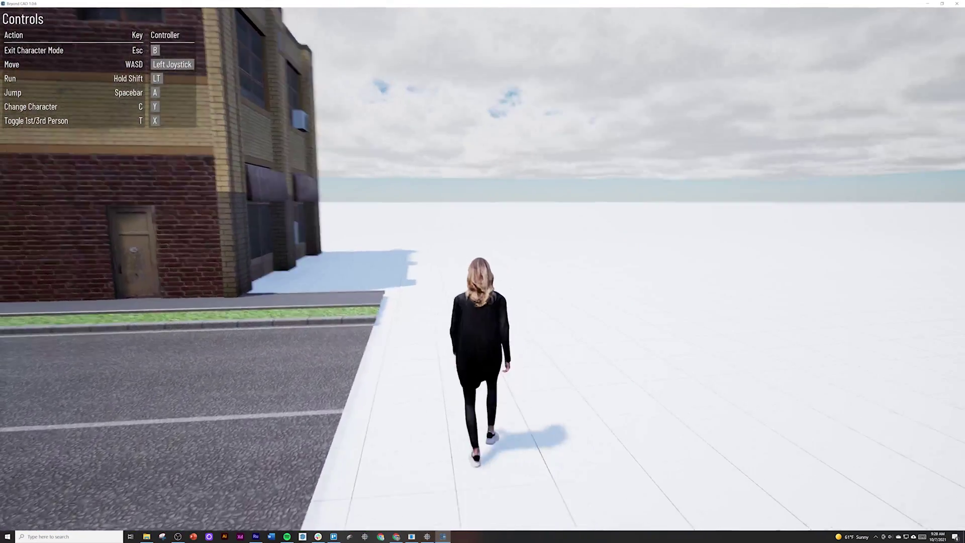
key(t)
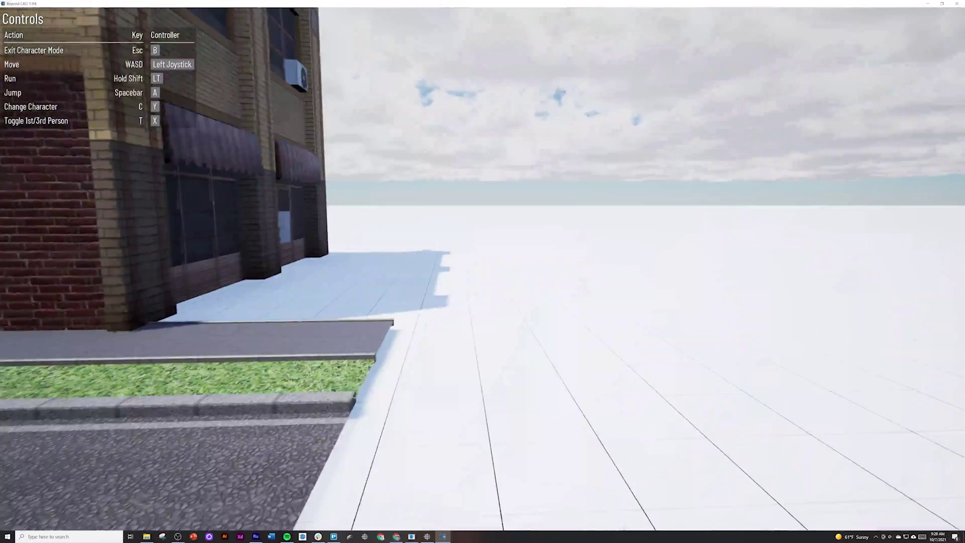
key(w)
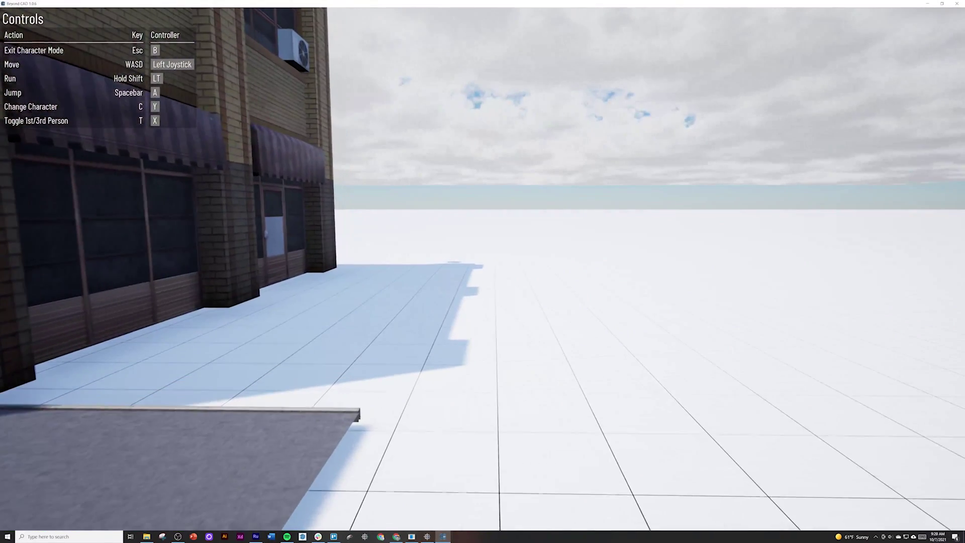
key(Escape)
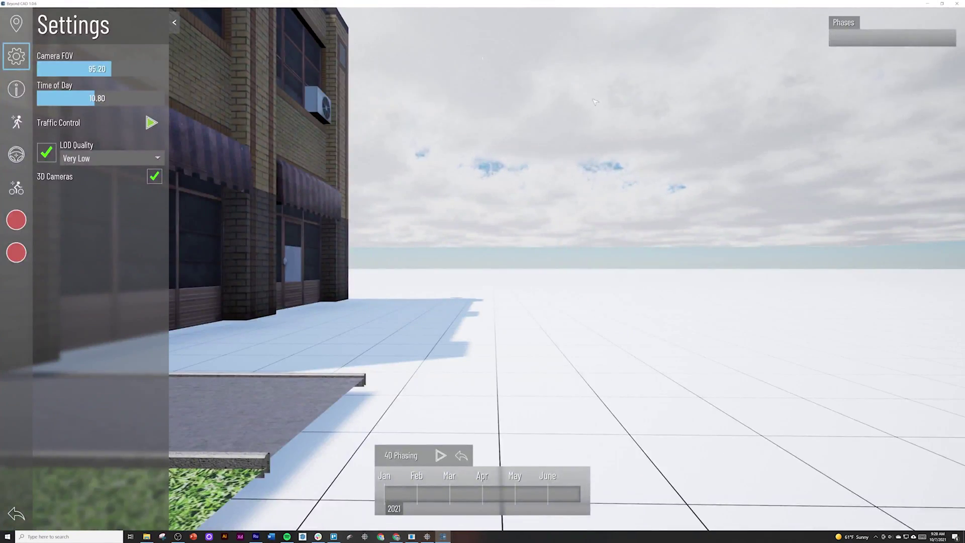
Step: Enter vehicle mode, back the car away from the road, and drive it toward the dark brick building
click(16, 156)
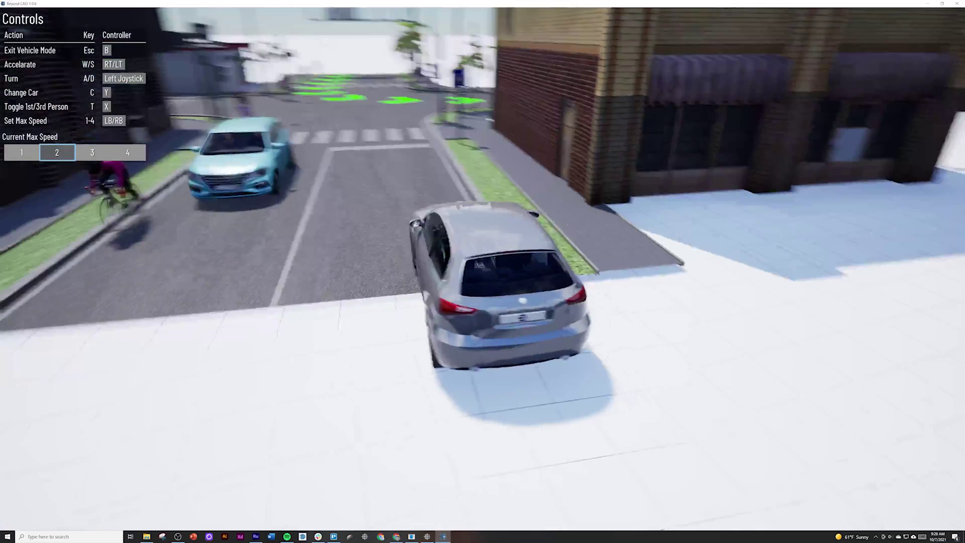
key(s)
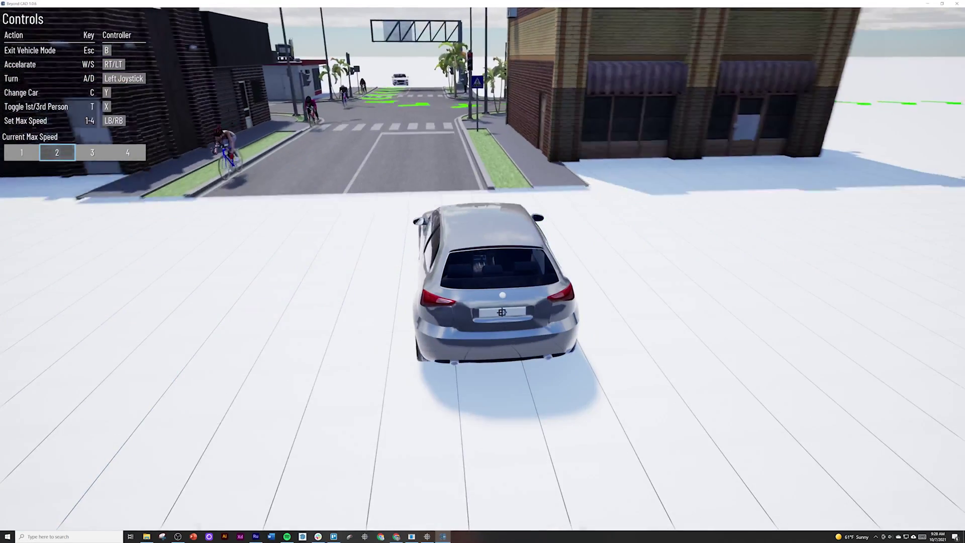
key(d)
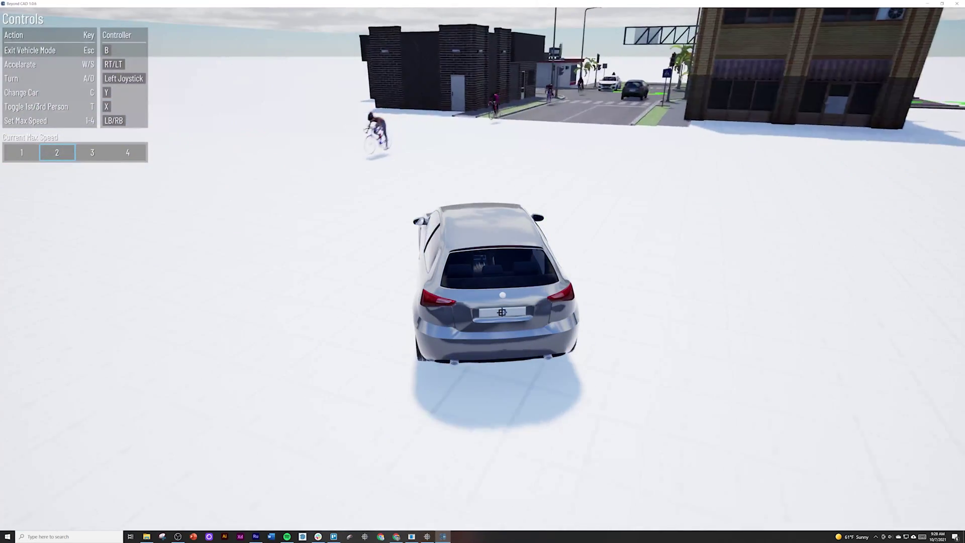
key(w)
key(a)
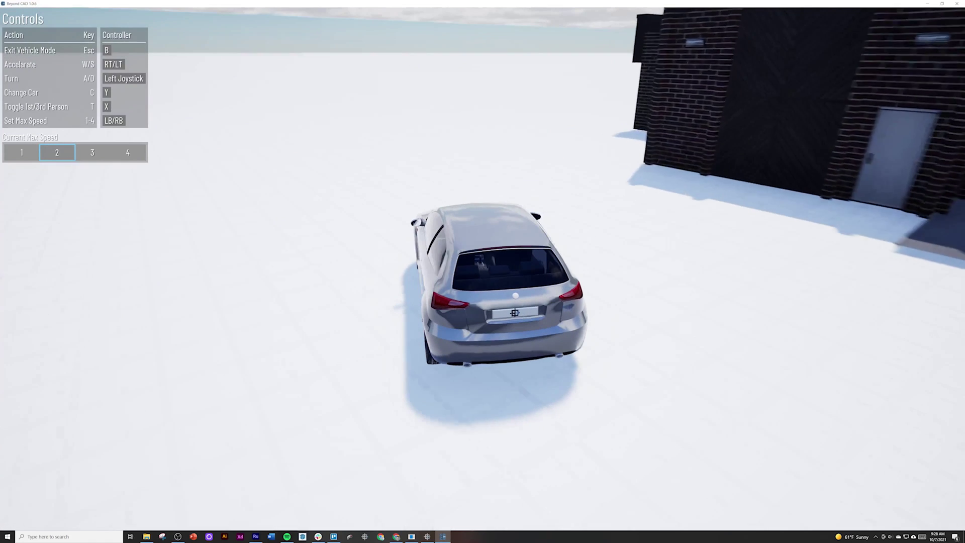
Step: Drive the car past the dark brick building onto open ground, raising the maximum speed to 3 and up to 4
key(d)
key(w)
key(a)
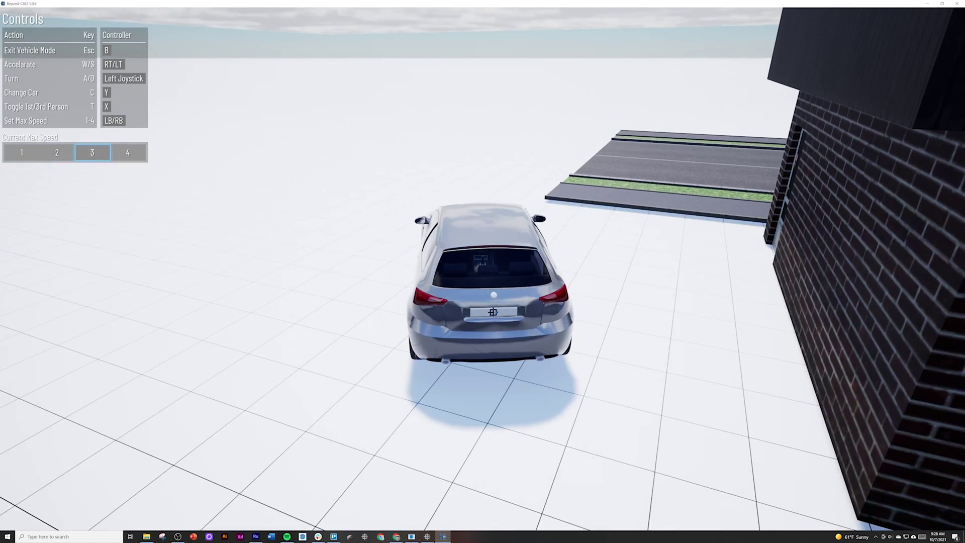
key(w)
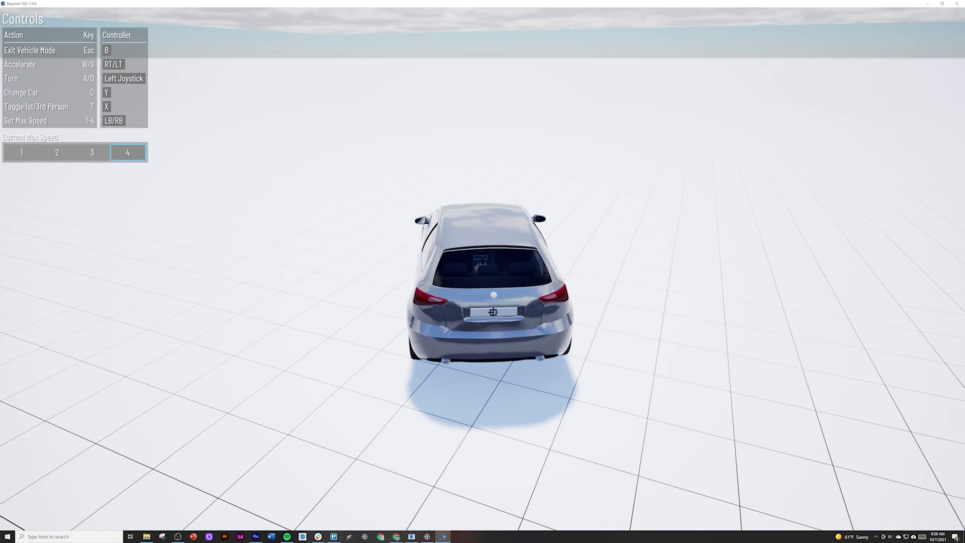
Step: Change to a different car and toggle between third-person and first-person views, ending inside the car
key(c)
key(c)
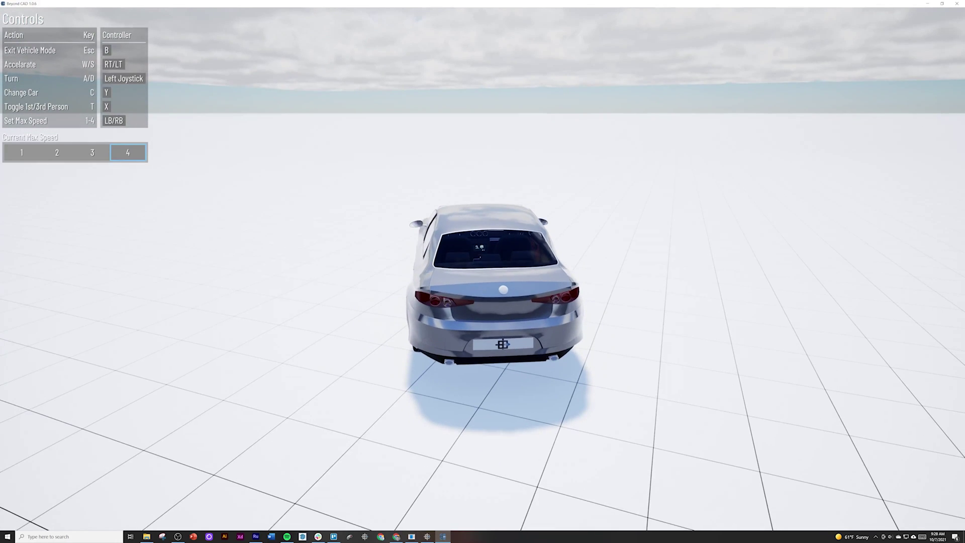
key(t)
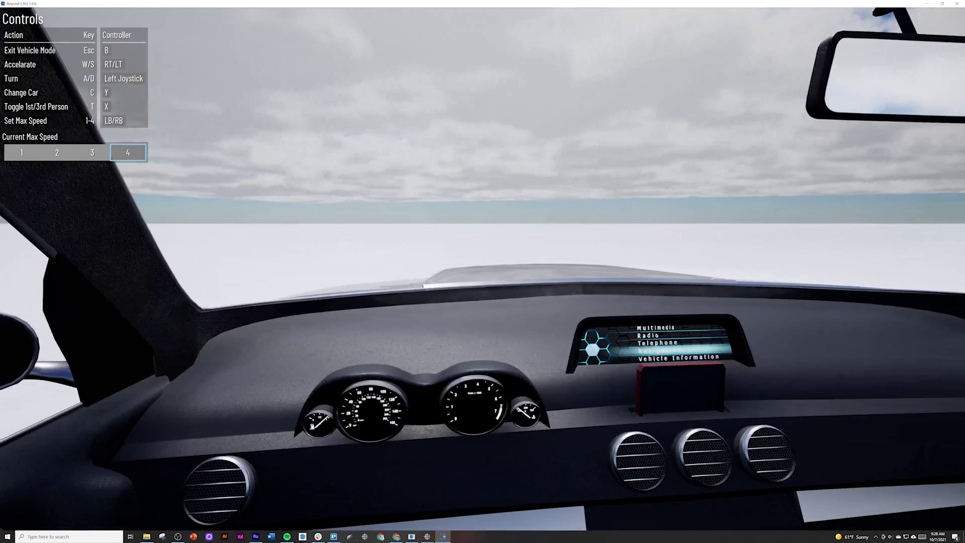
key(t)
key(t)
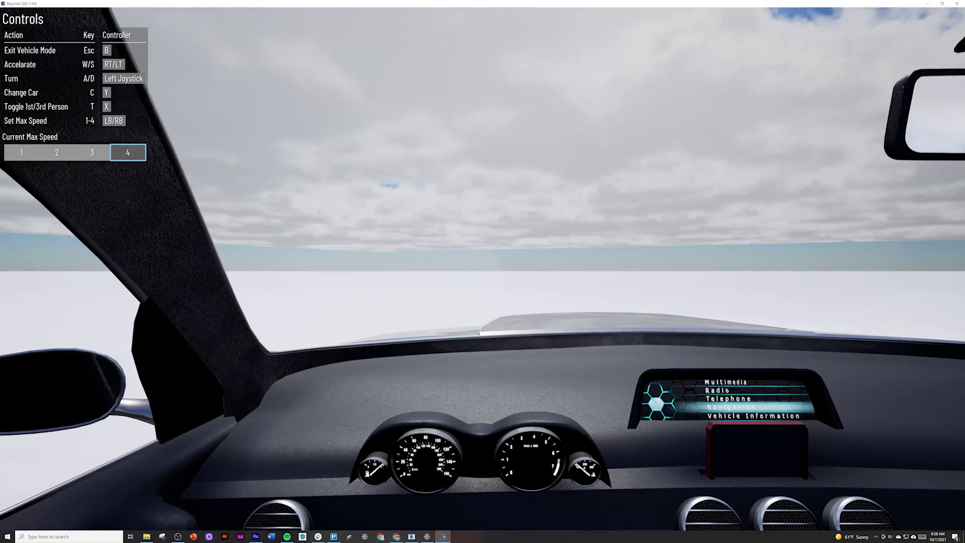
Step: Change the car twice more from the first-person view and exit vehicle mode
key(c)
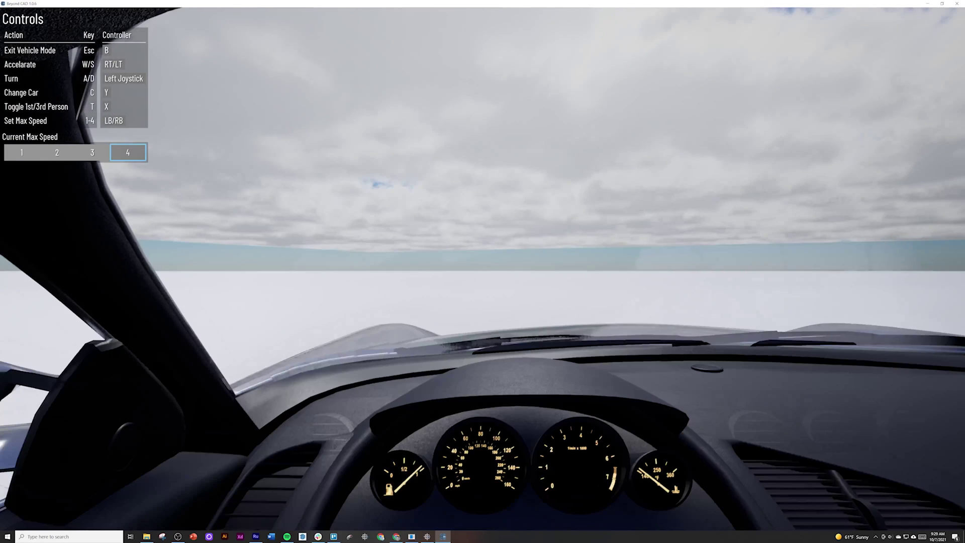
key(c)
key(Escape)
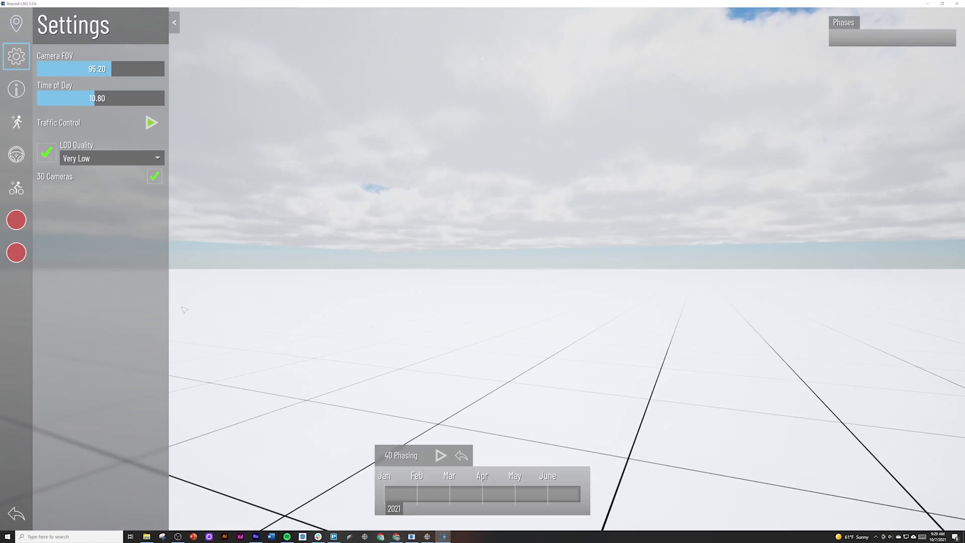
Step: Enter cyclist mode, change the cyclist character three times, and exit the mode
click(16, 189)
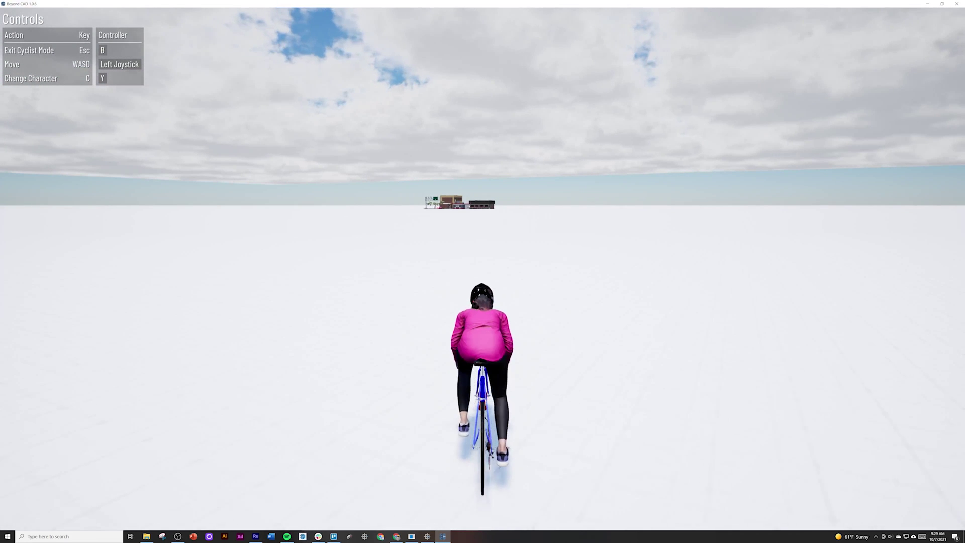
key(c)
key(c)
key(c)
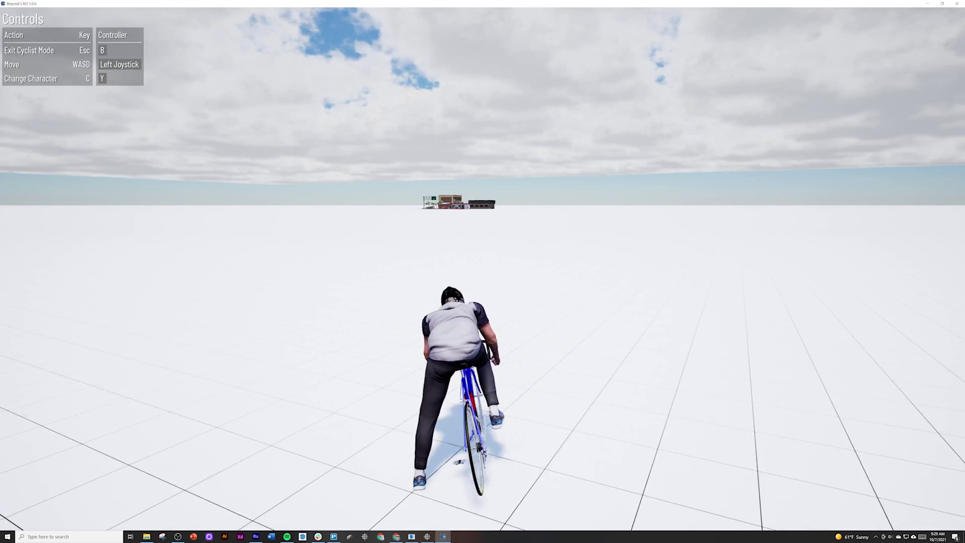
key(Escape)
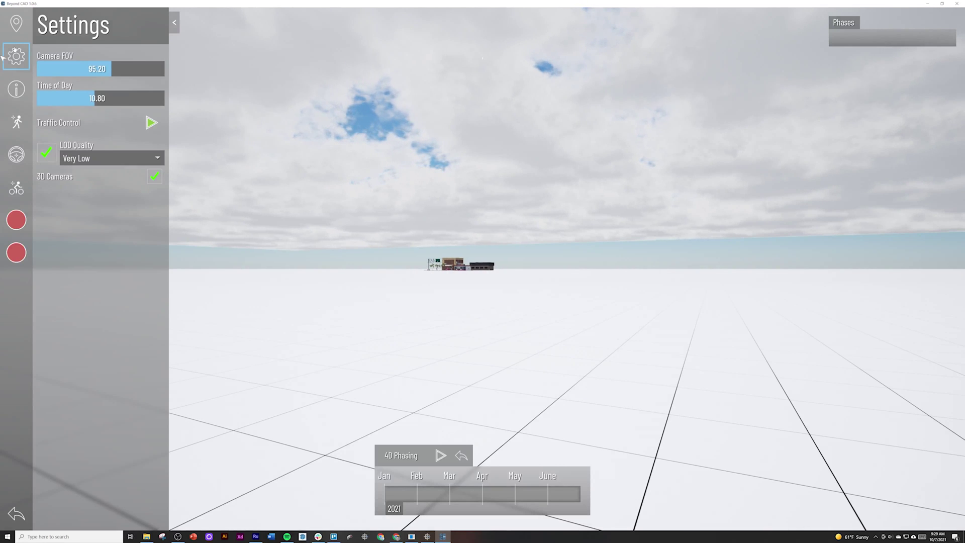
Step: Return to the intersection by playing the <Default> animated camera, followed by the Close Up animated camera
click(15, 23)
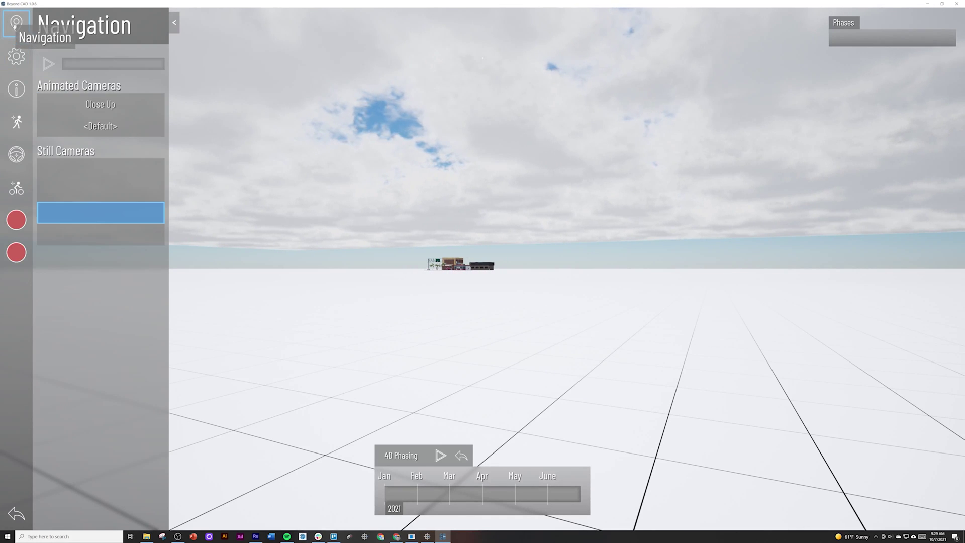
click(98, 127)
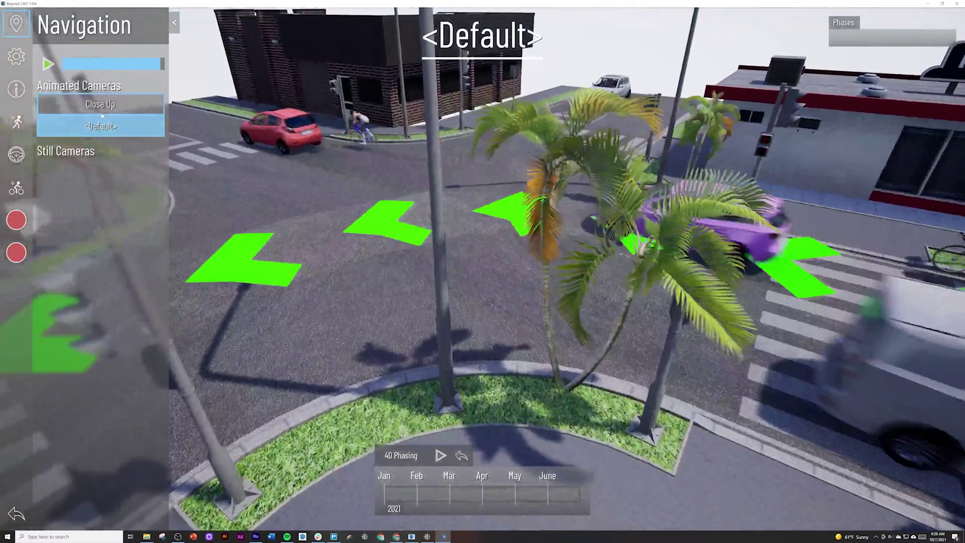
click(102, 113)
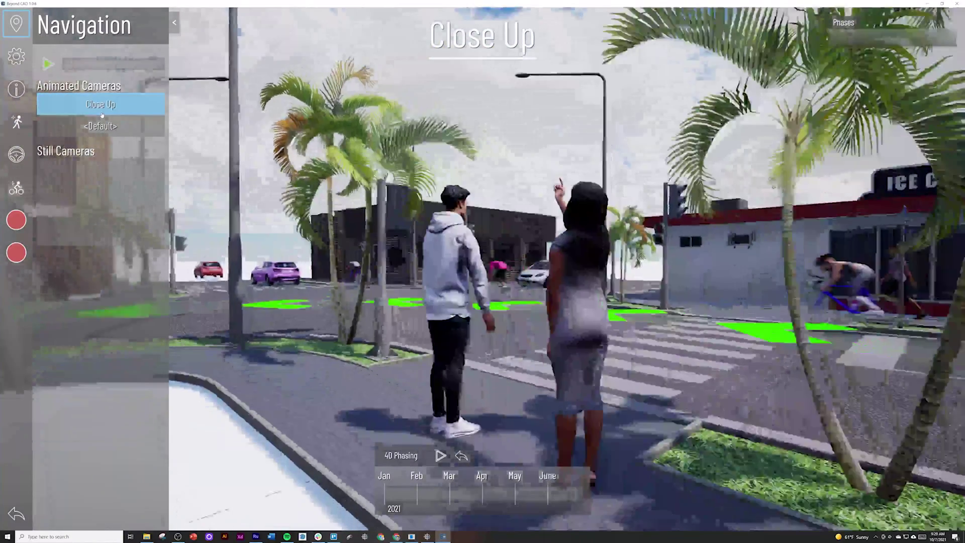